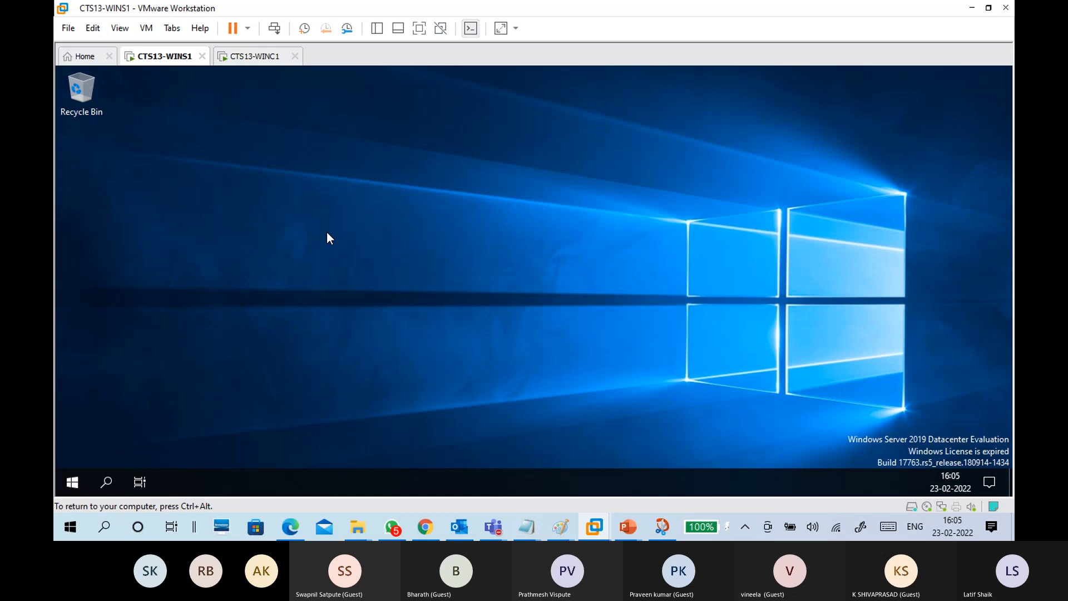
Step: Glance at the WINC1 machine, return to WINS1, and put the Teams meeting window away
left_click(269, 57)
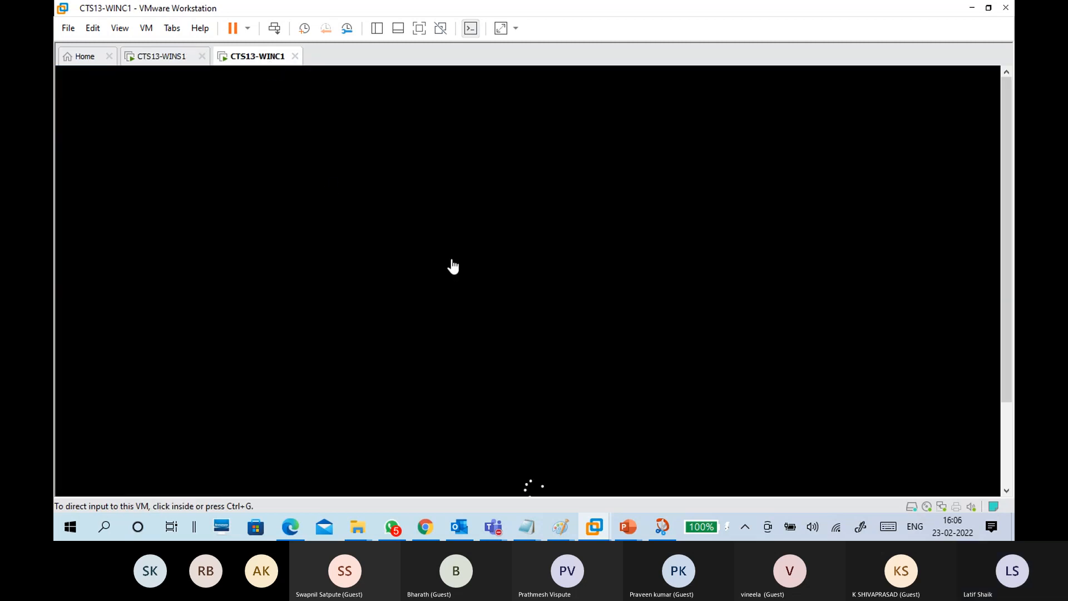
left_click(166, 58)
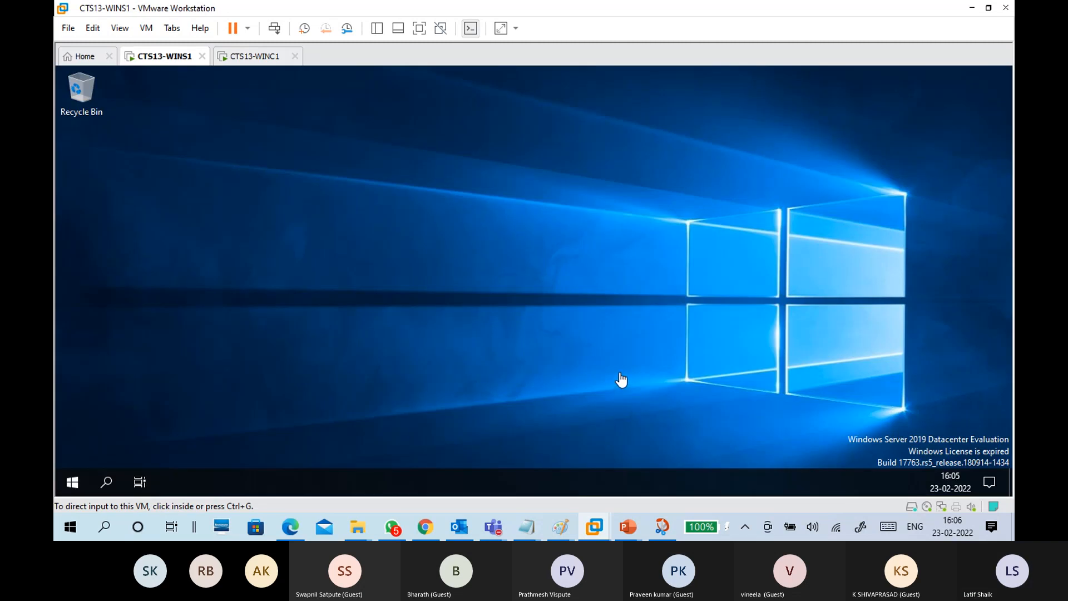
mouse_move(493, 525)
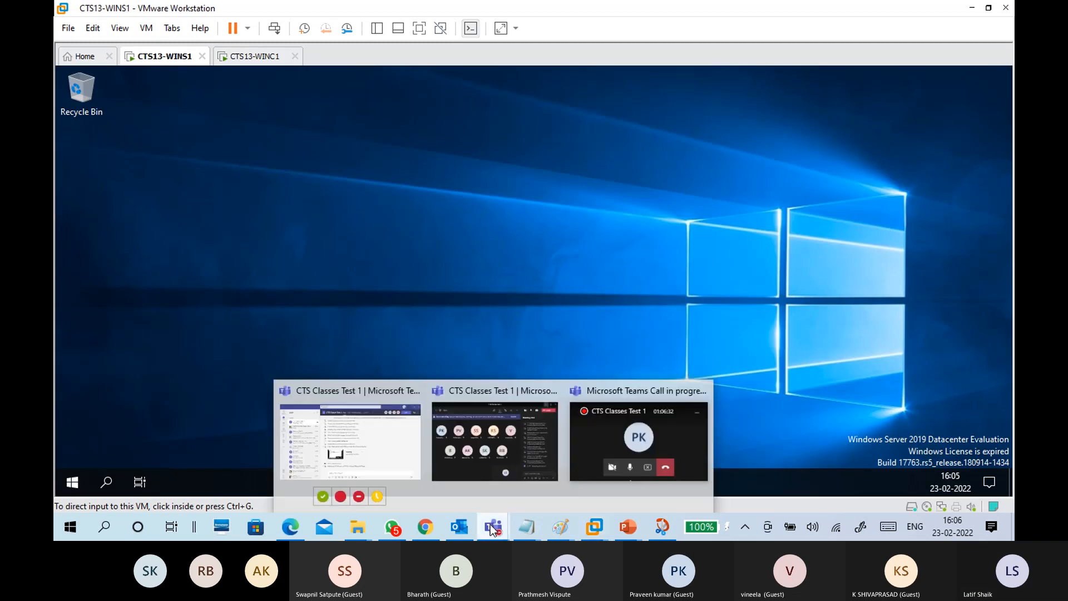
left_click(478, 470)
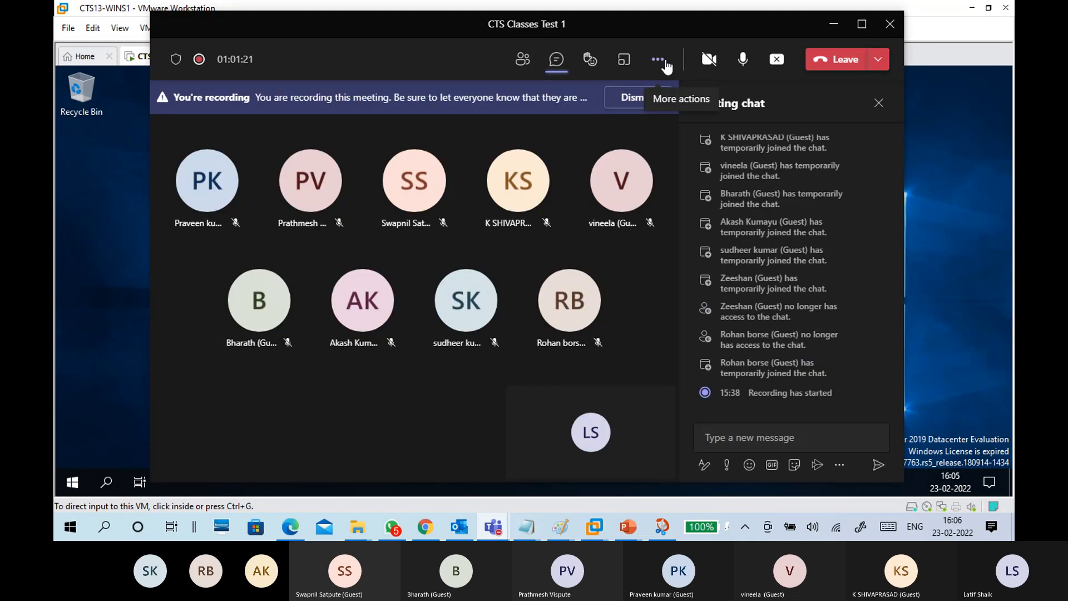
left_click(659, 63)
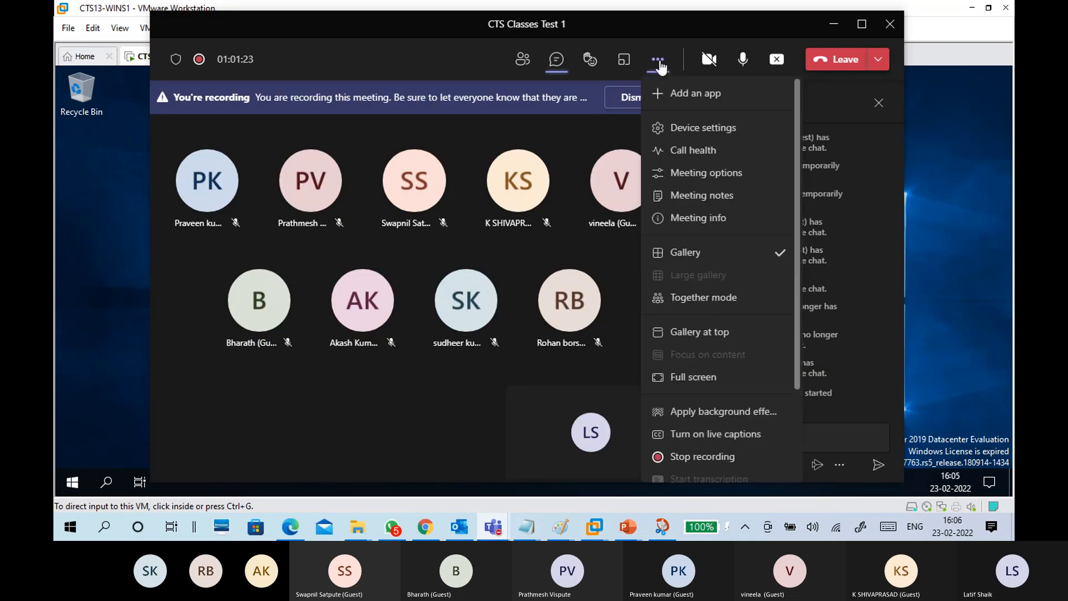
left_click(833, 24)
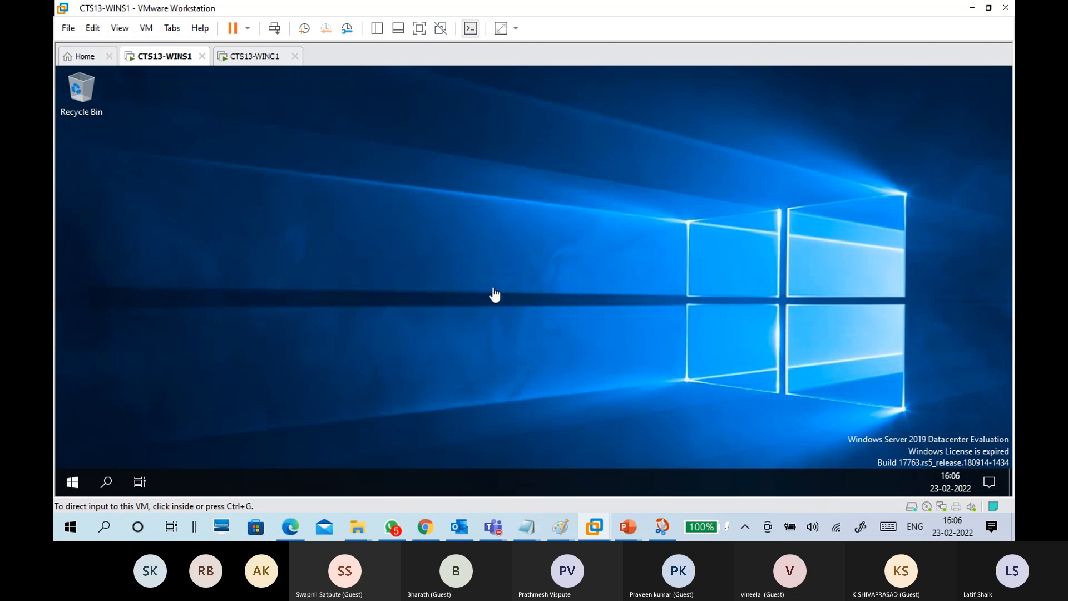
Step: Check WINC1's boot progress, return to the WINS1 desktop, and bring up the DFS diagram in Snip & Sketch
left_click(845, 150)
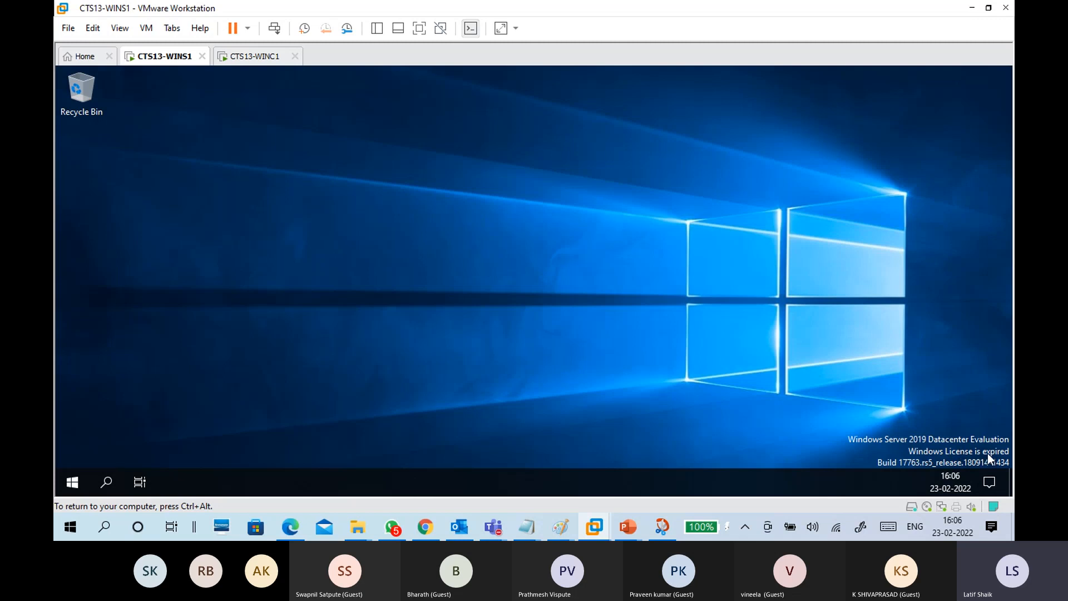
left_click(250, 55)
left_click(421, 255)
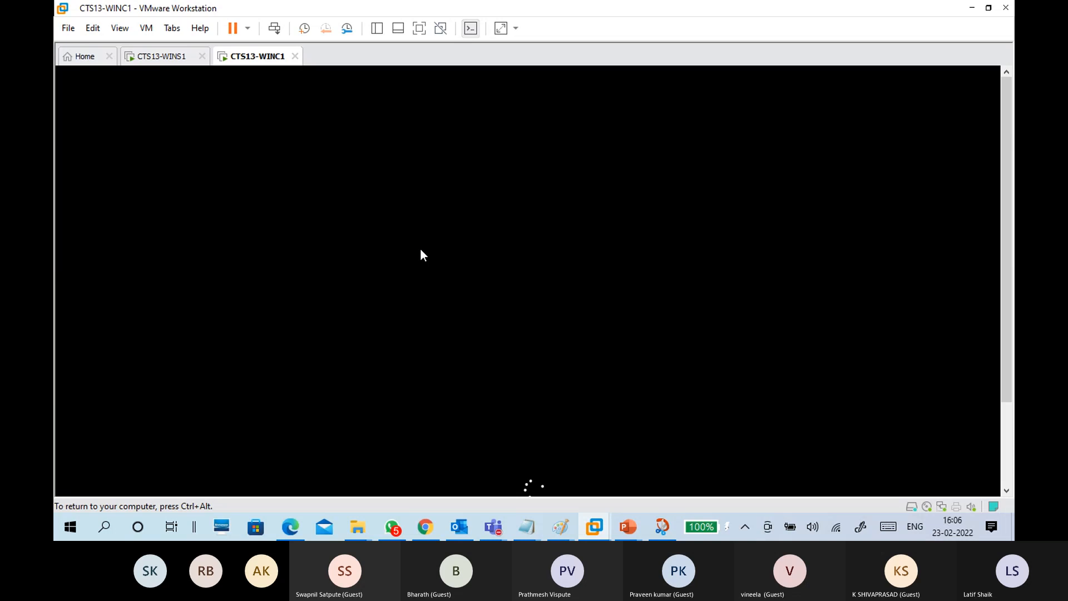
key("ctrl+alt")
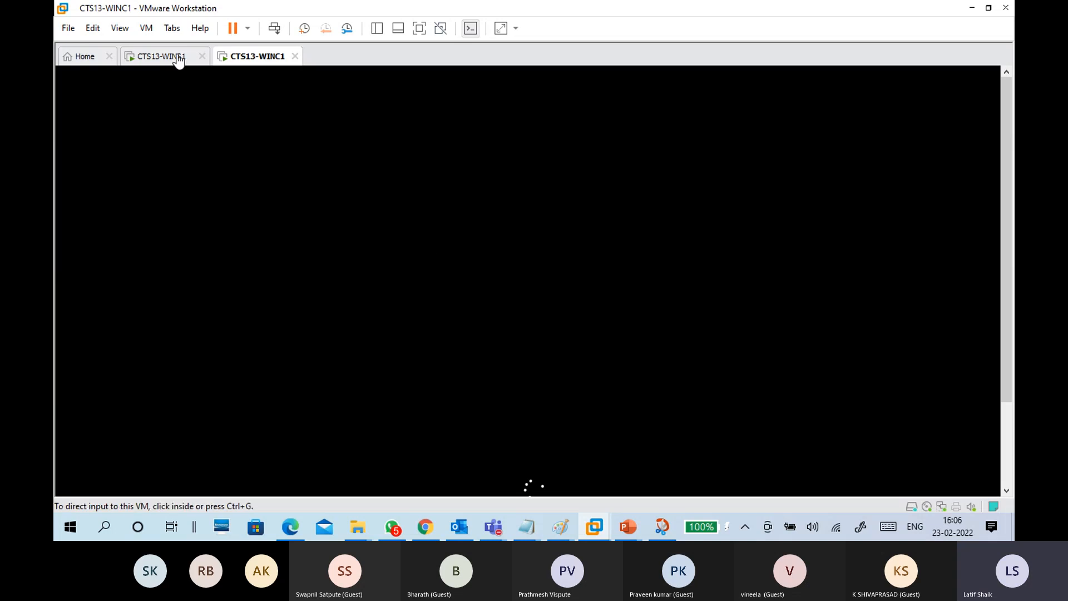
left_click(161, 56)
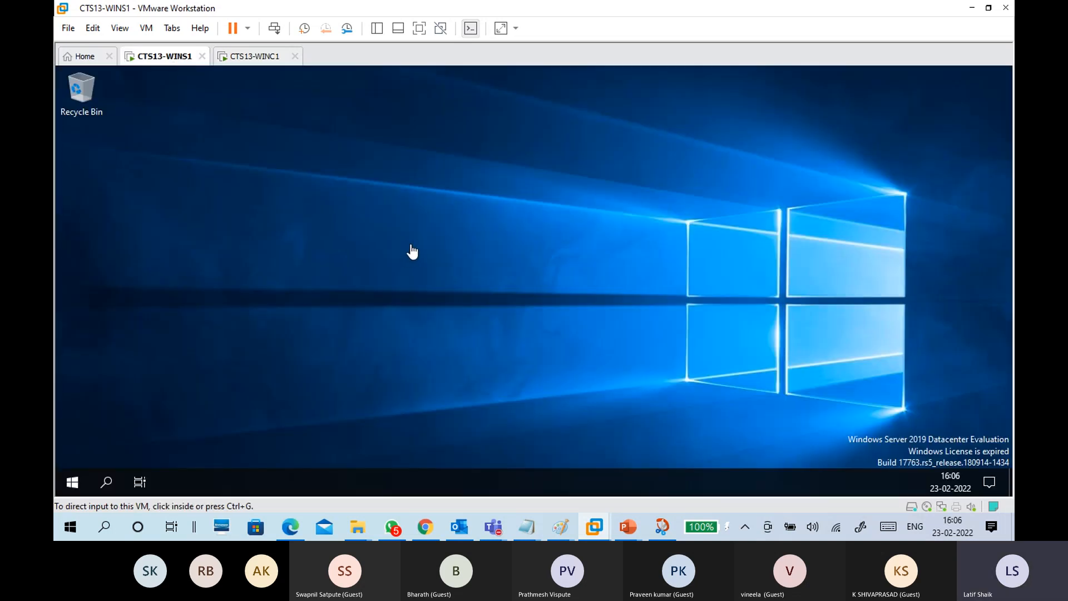
left_click(253, 58)
left_click_drag(1006, 278, 1013, 383)
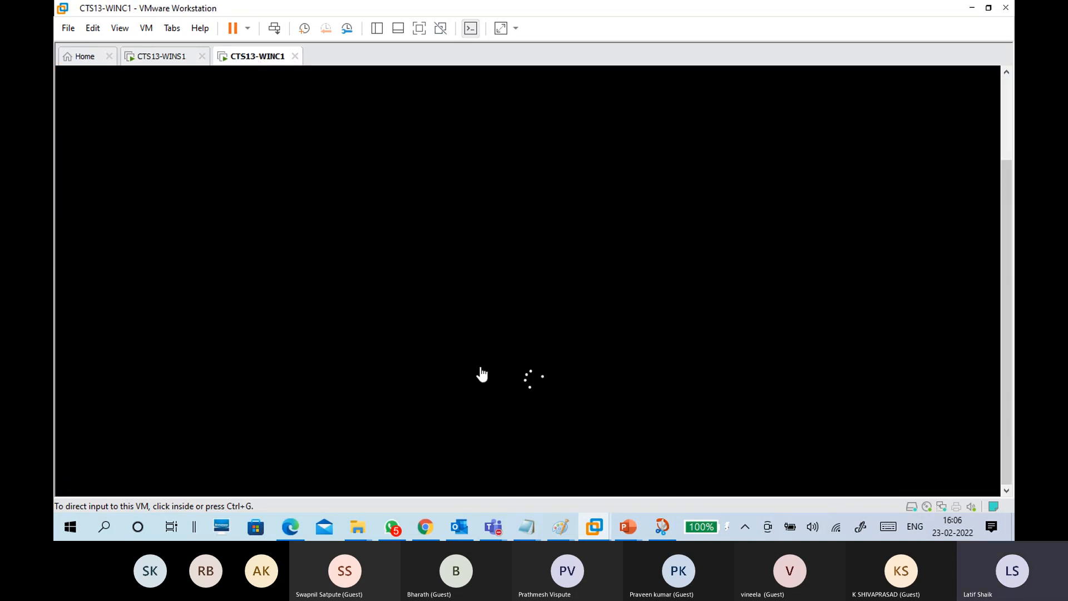
left_click(166, 58)
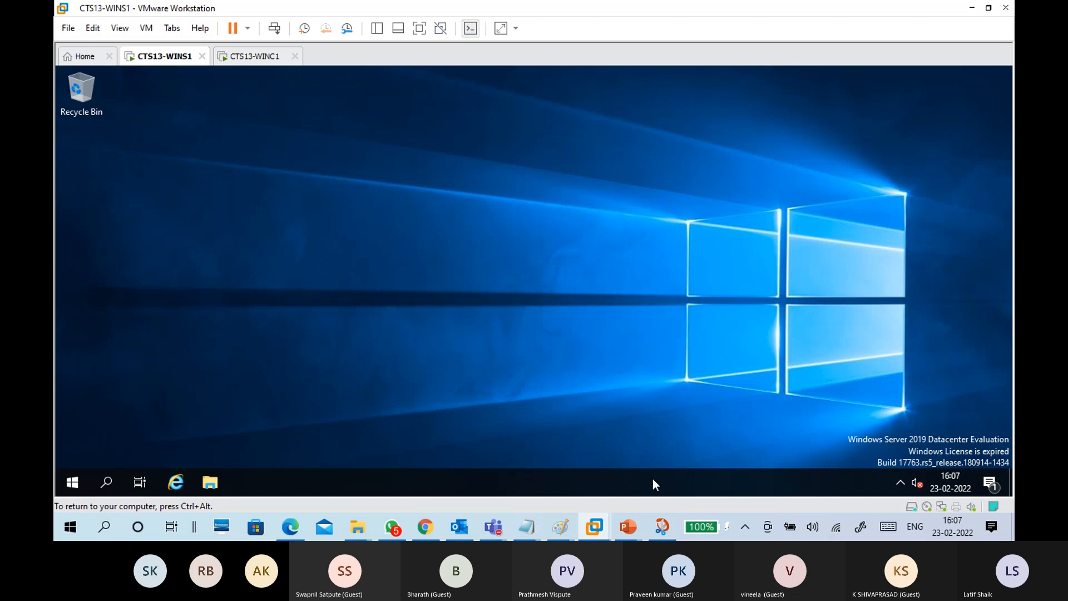
left_click(661, 527)
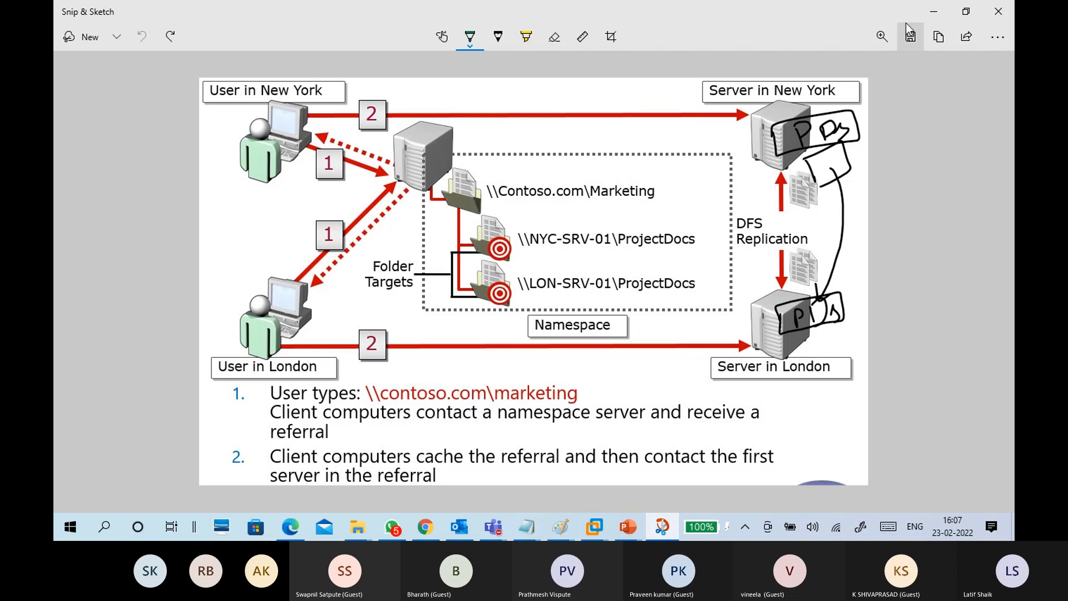
Step: Minimize the Snip & Sketch DFS diagram to reveal WINS1 with Server Manager starting
left_click(920, 9)
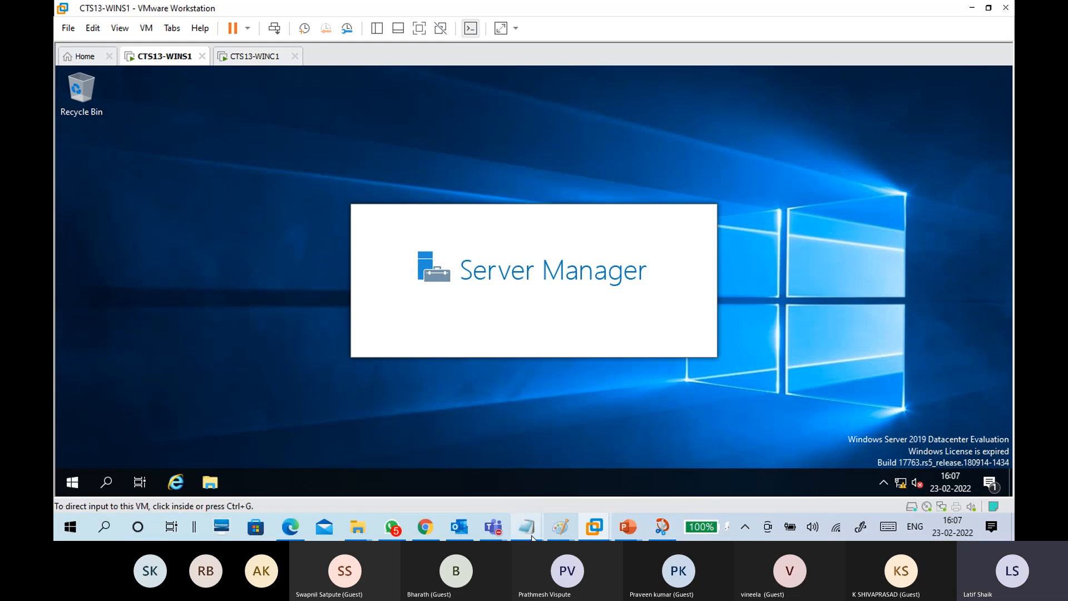
Step: Save the untitled Notepad notes as '23-02 DFS+AD+DNS.txt' and jump to their end
mouse_move(529, 535)
left_click(679, 450)
scroll(443, 306, "up", 8)
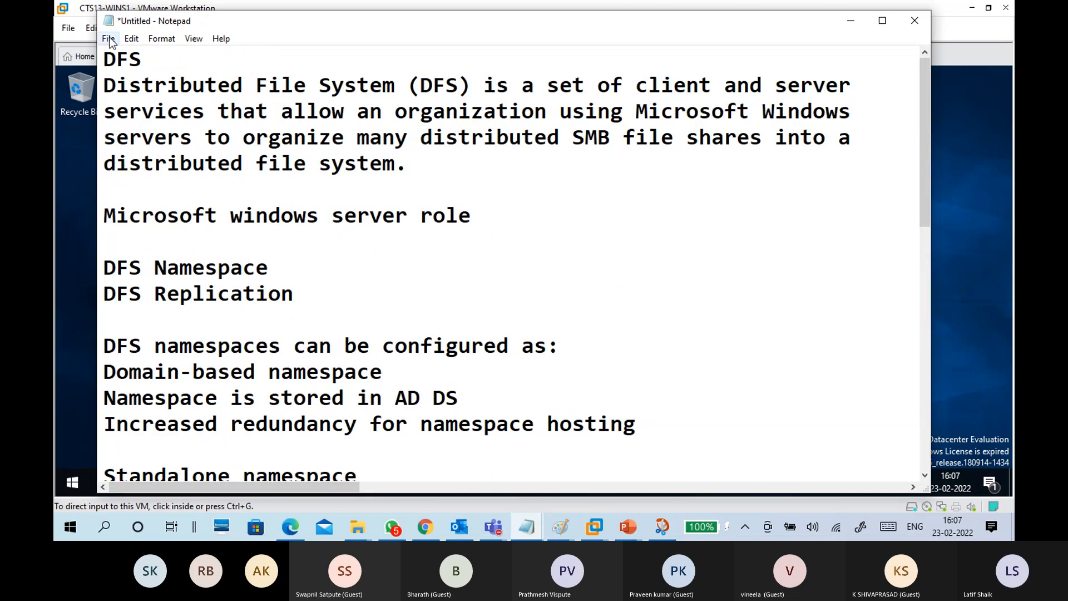
left_click(109, 39)
left_click(374, 285)
key("ctrl+s")
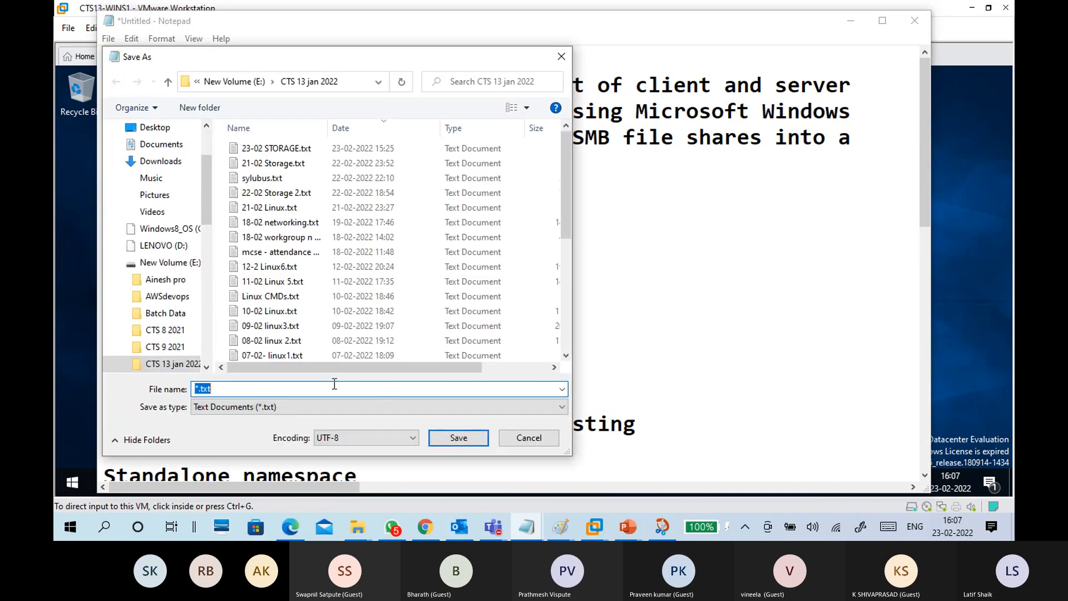
type("23")
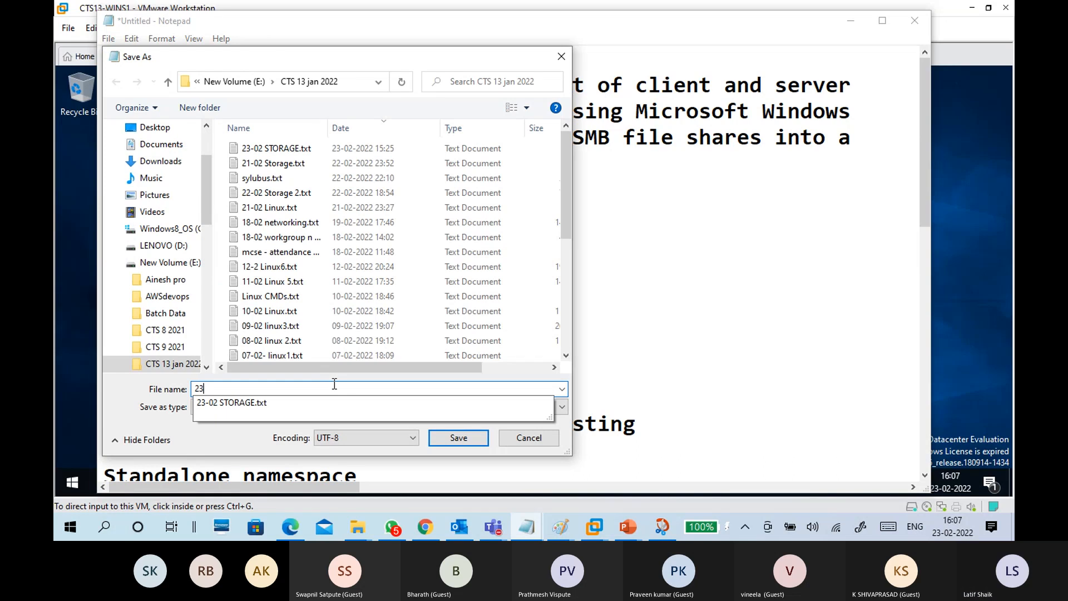
type("-02 DFS")
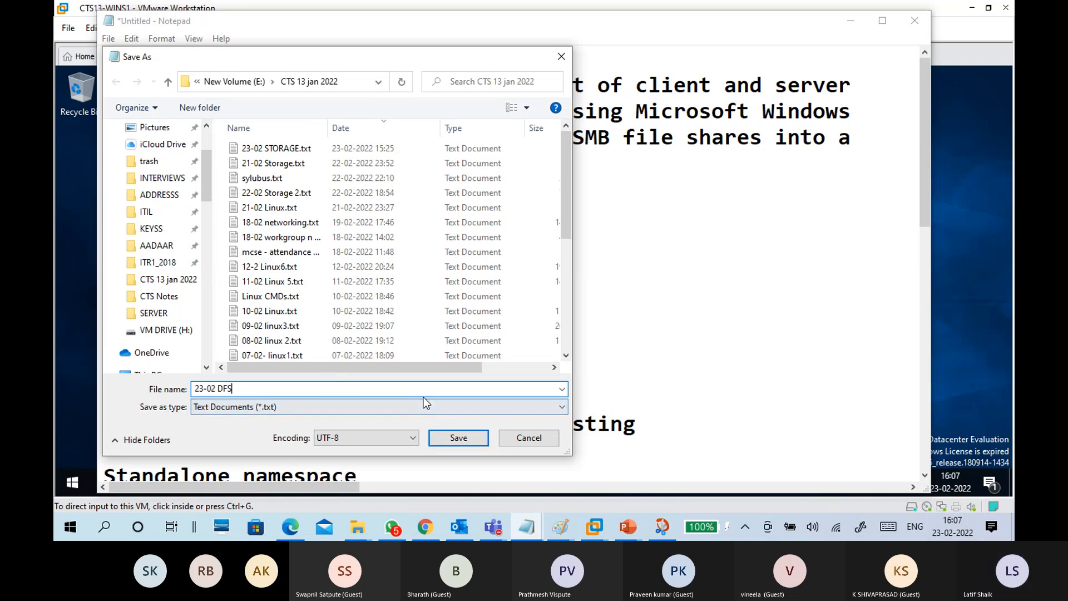
type("+AD")
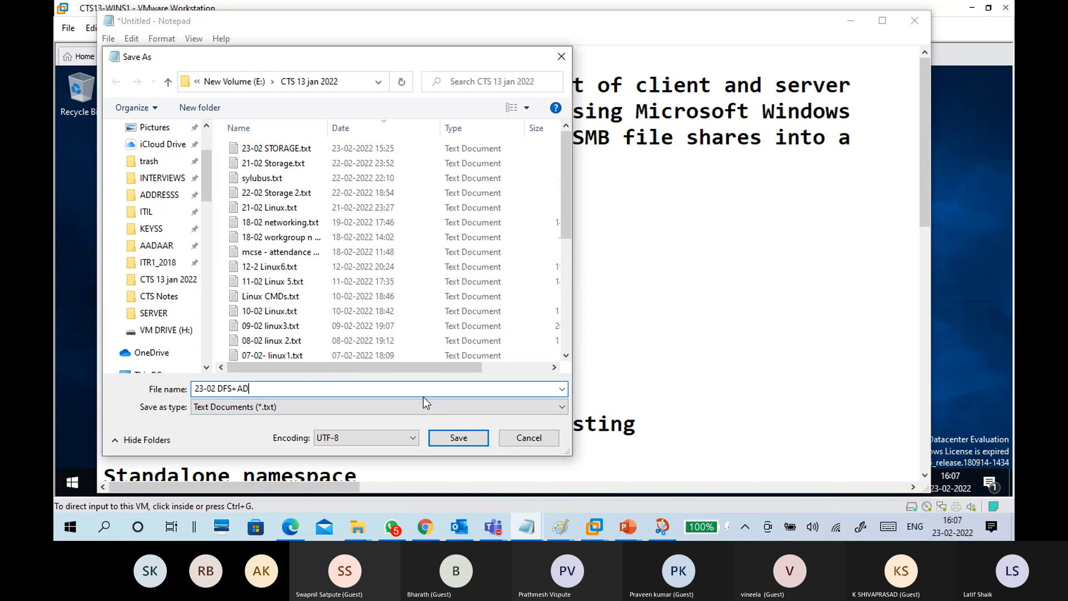
type("+DNS")
left_click(458, 438)
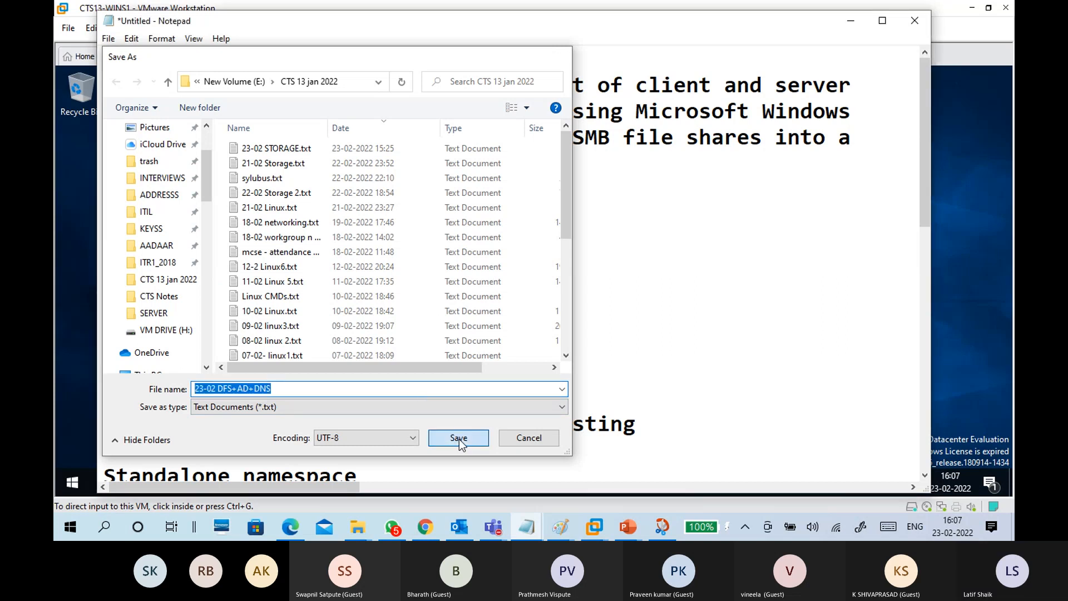
key("ctrl+End")
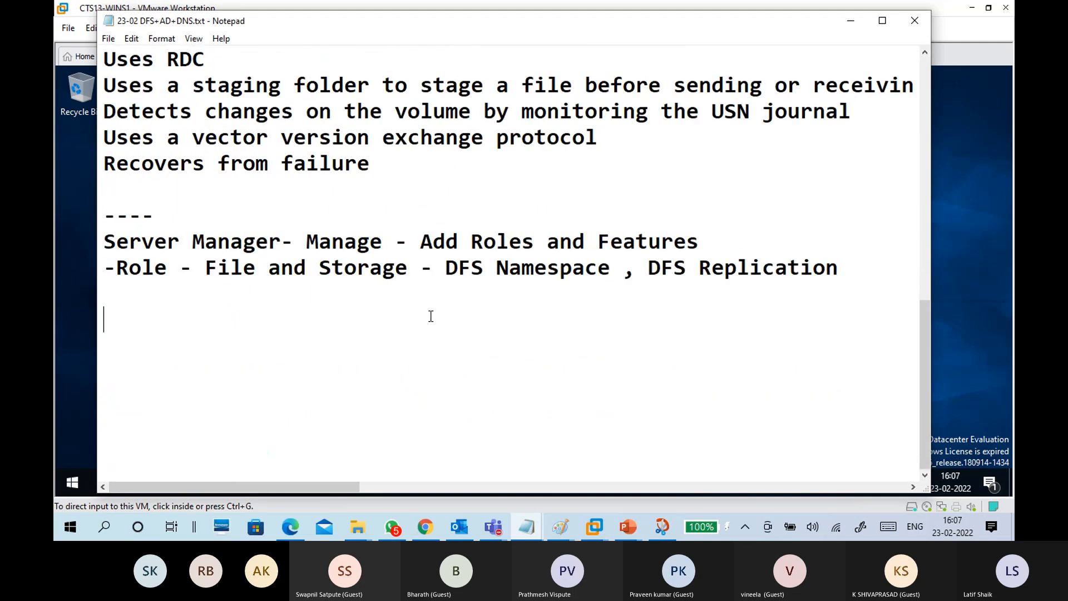
Step: Minimize Notepad, wake WINC1 to its lock screen, then return to the WINS1 server
left_click(850, 22)
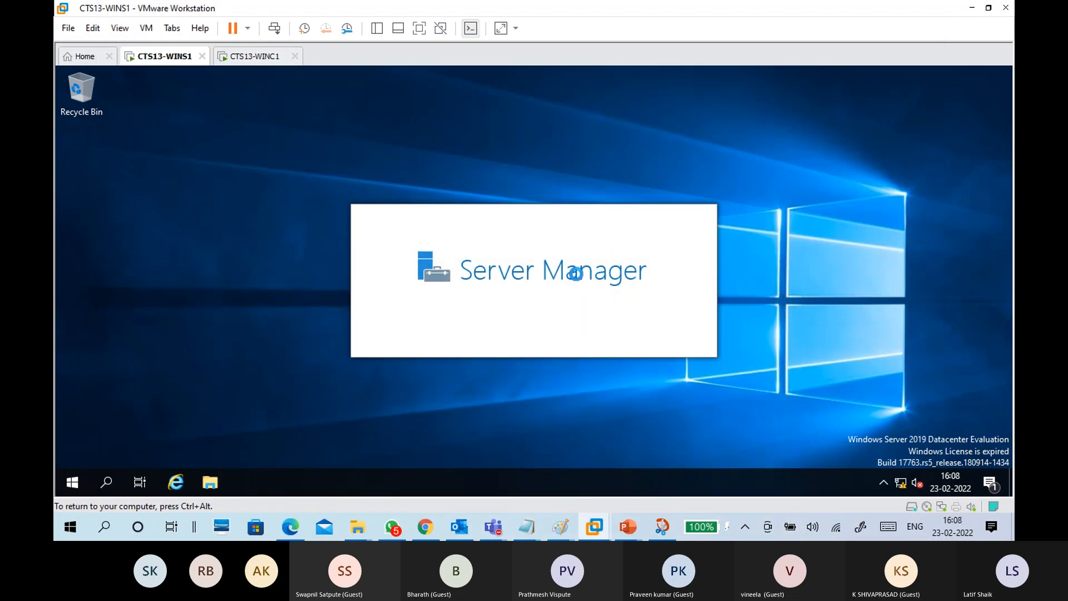
left_click(256, 56)
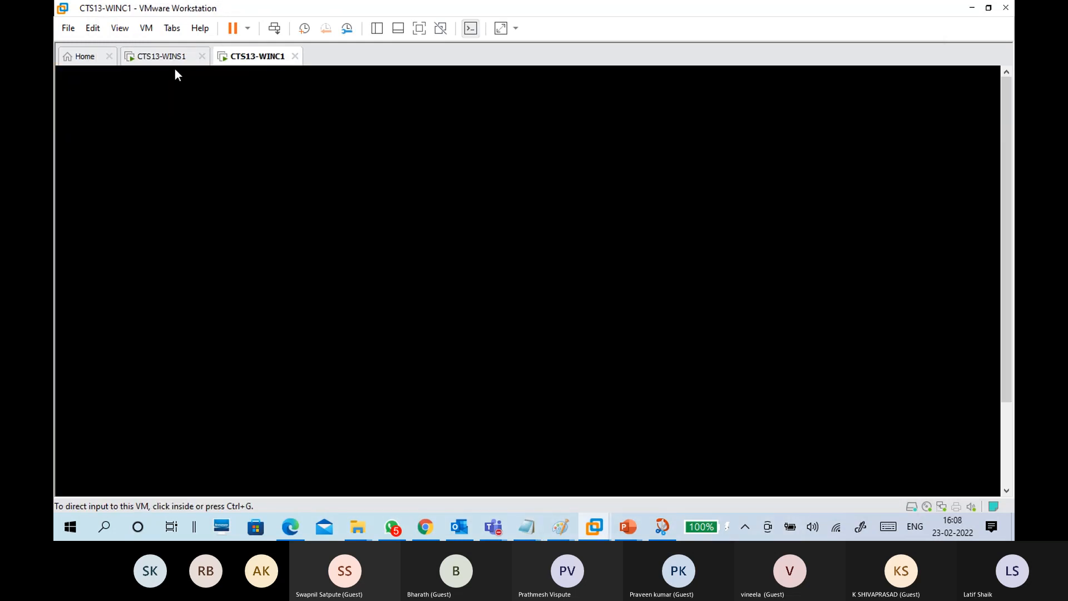
left_click(173, 58)
left_click(266, 55)
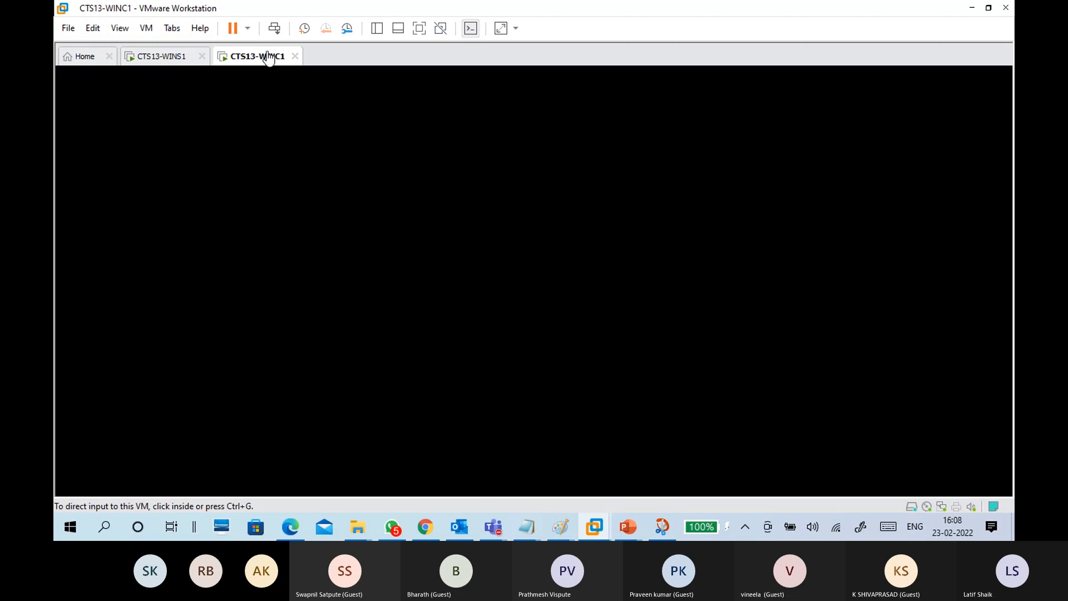
left_click(412, 226)
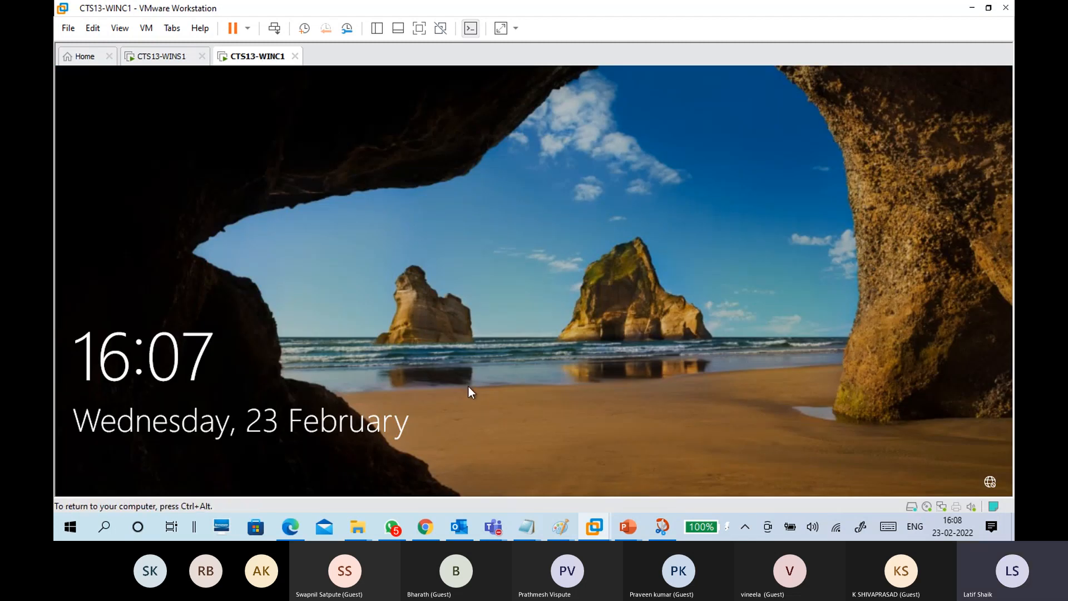
key("ctrl+alt")
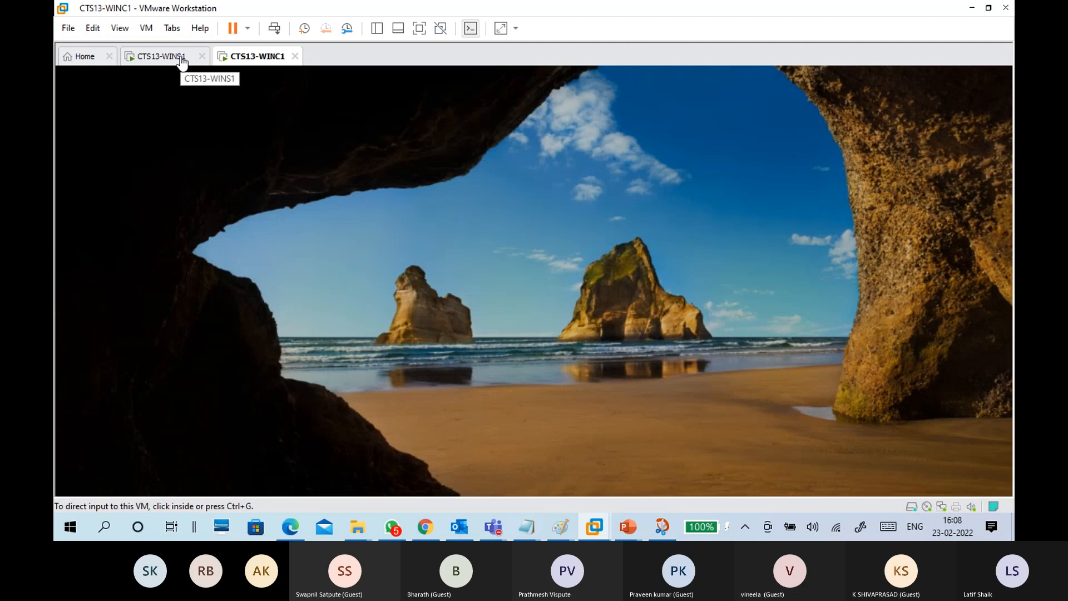
left_click(182, 57)
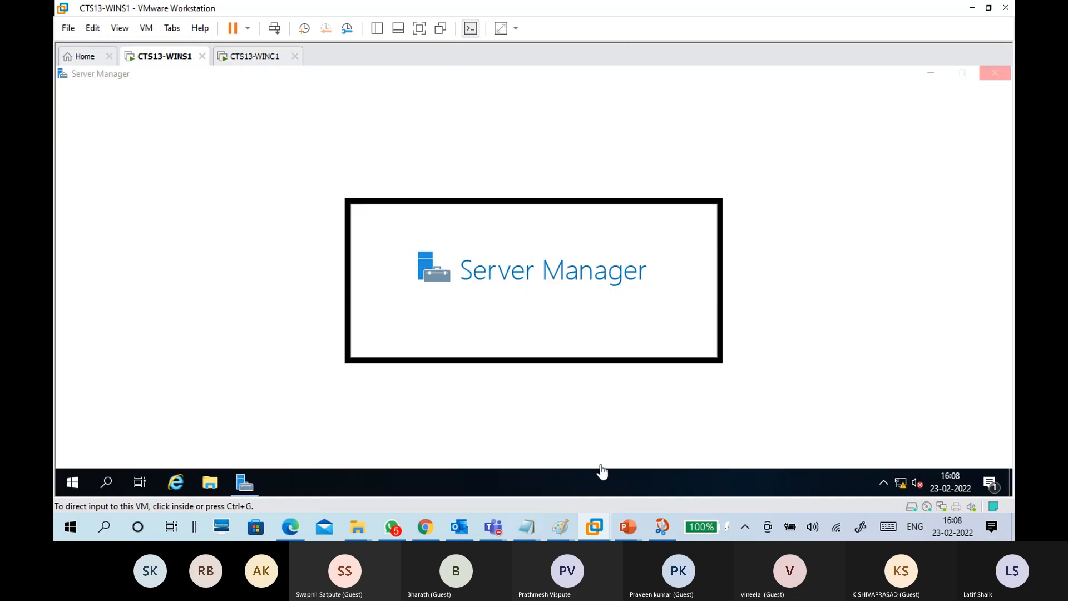
Step: Save the Paint DFS sketch under the name dfs1, then minimize Paint
mouse_move(562, 530)
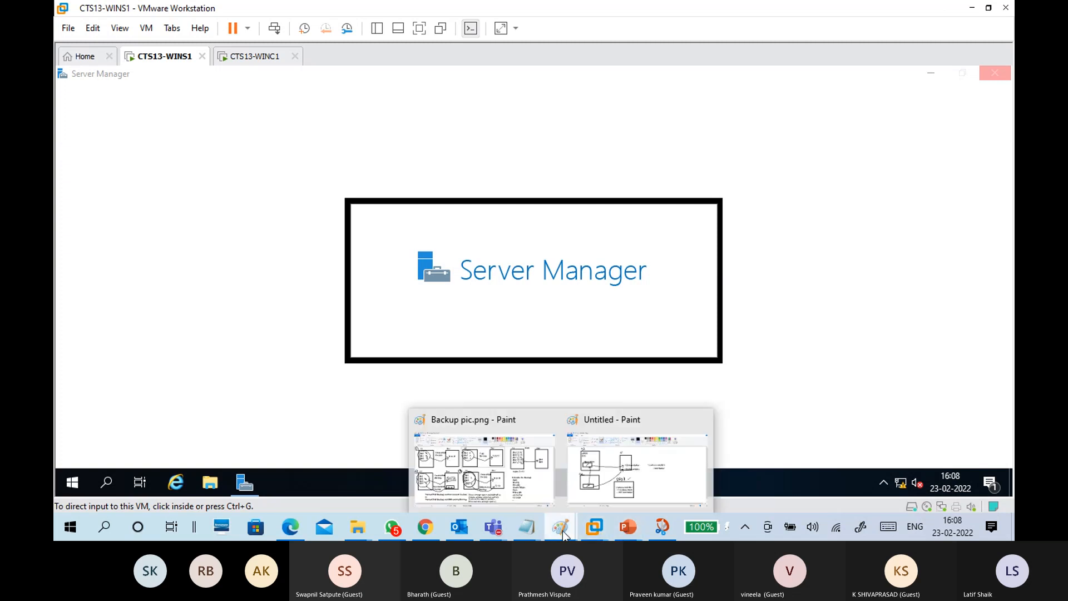
left_click(605, 474)
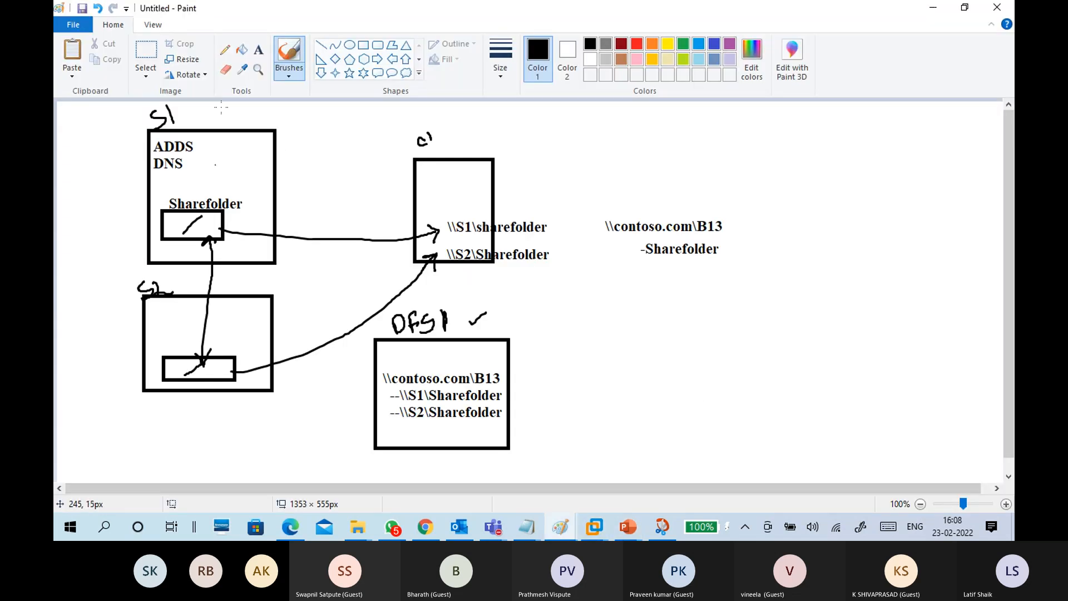
key("ctrl+s")
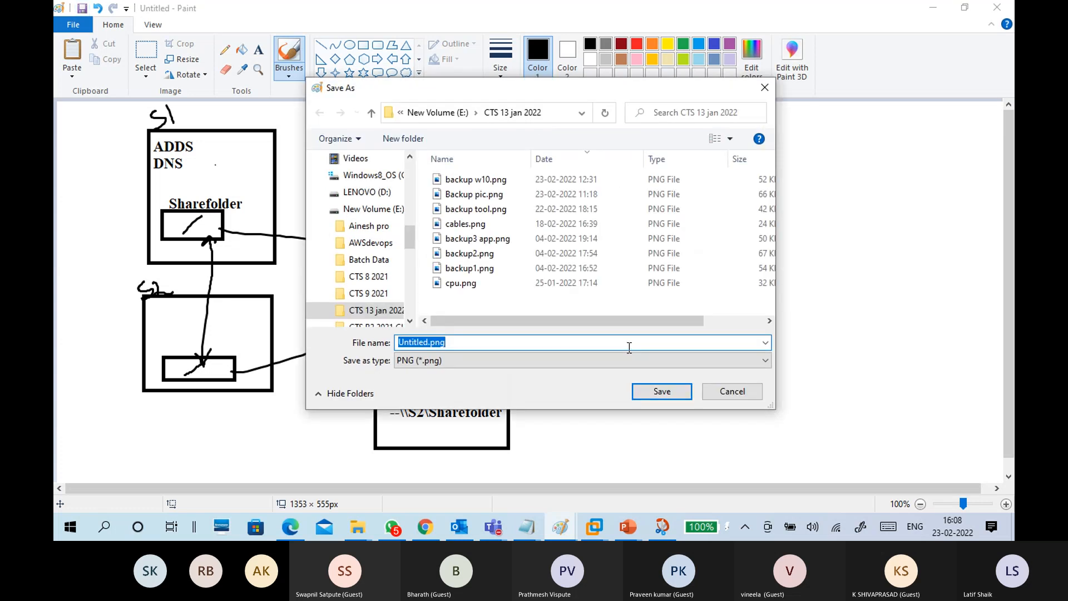
type("dfs")
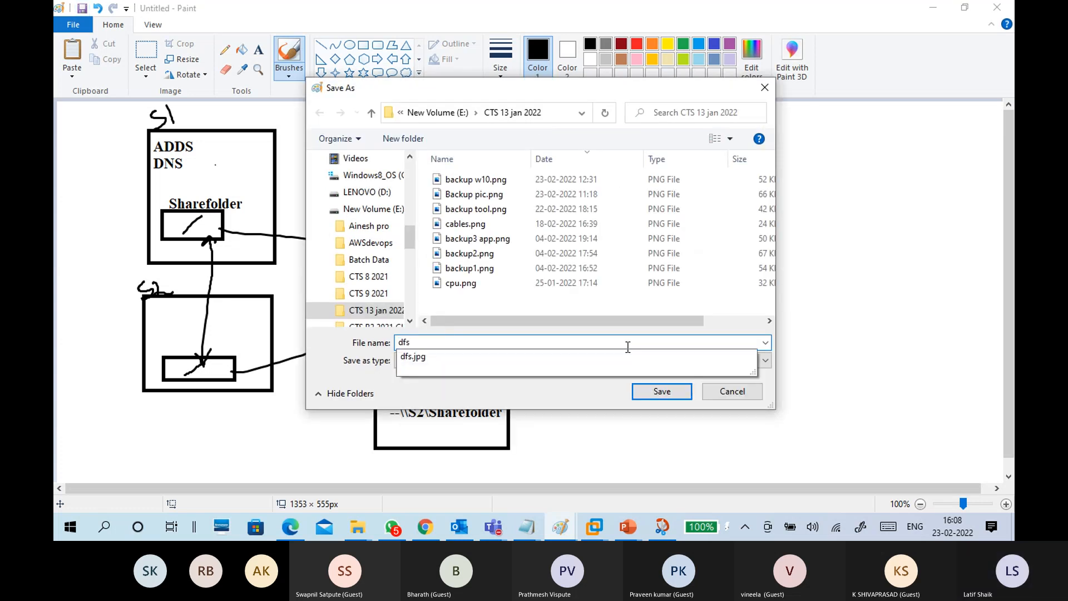
type("1")
left_click(662, 391)
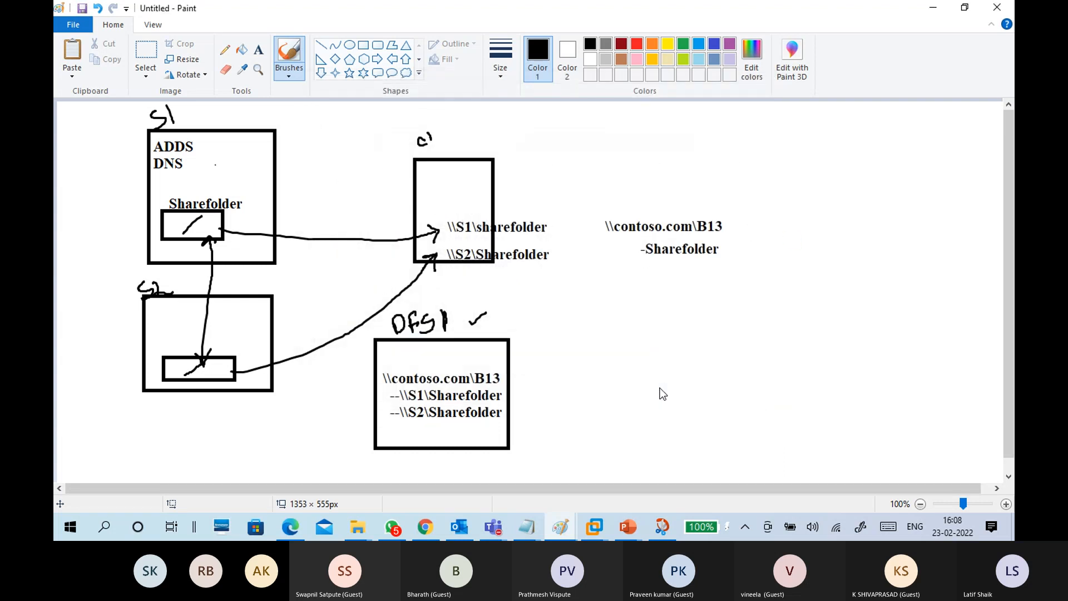
left_click(932, 8)
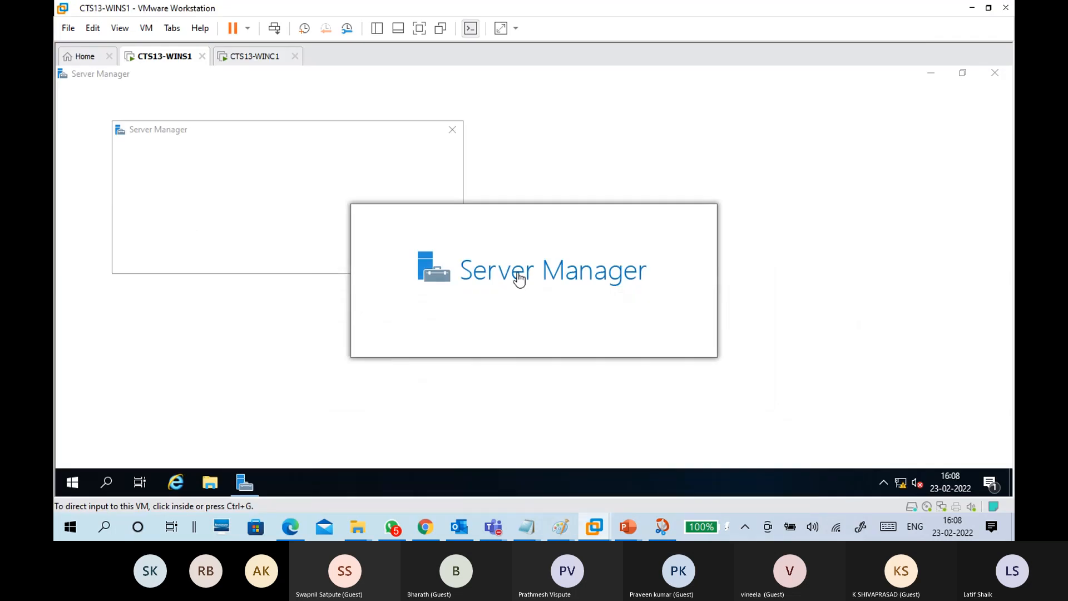
Step: Close the Windows Admin Center pop-up in WINS1's Server Manager
left_click(453, 131)
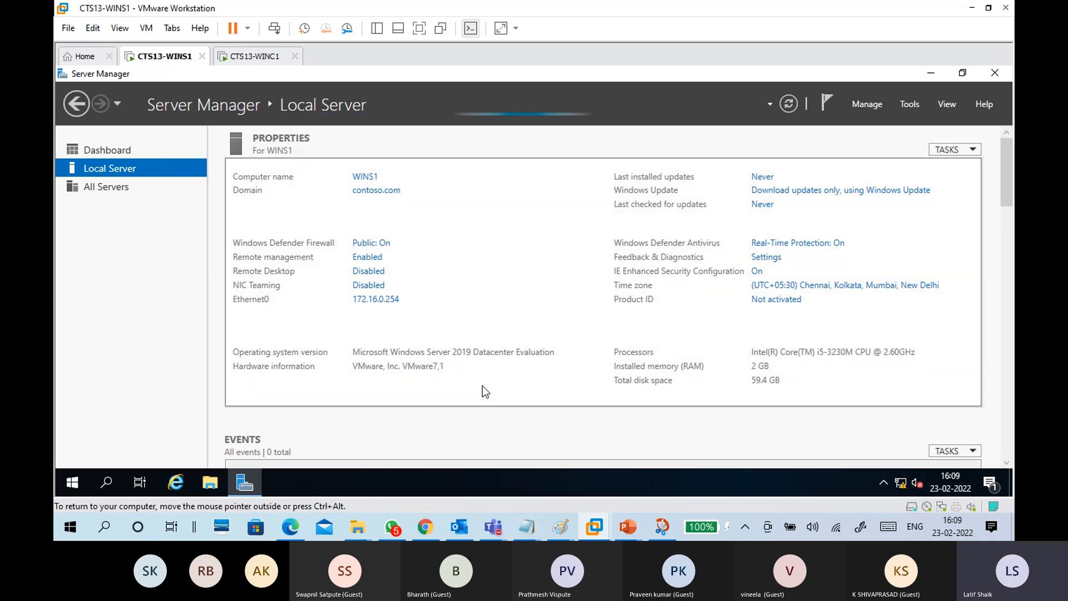
Step: Unlock WINC1 and sign in with the account password, then return to the WINS1 server
left_click(253, 58)
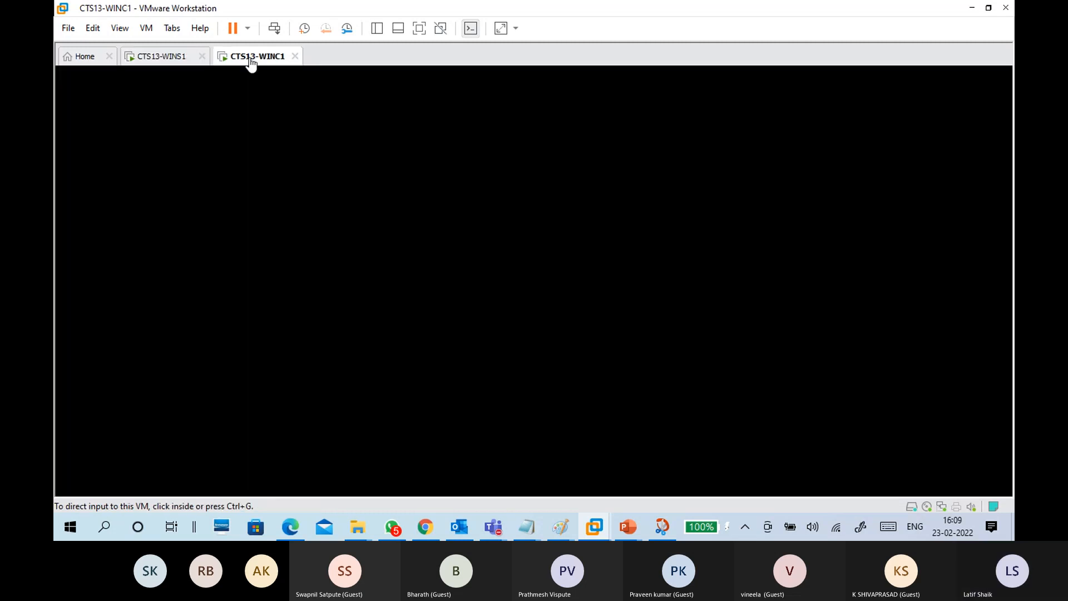
left_click(442, 380)
left_click_drag(446, 341, 418, 141)
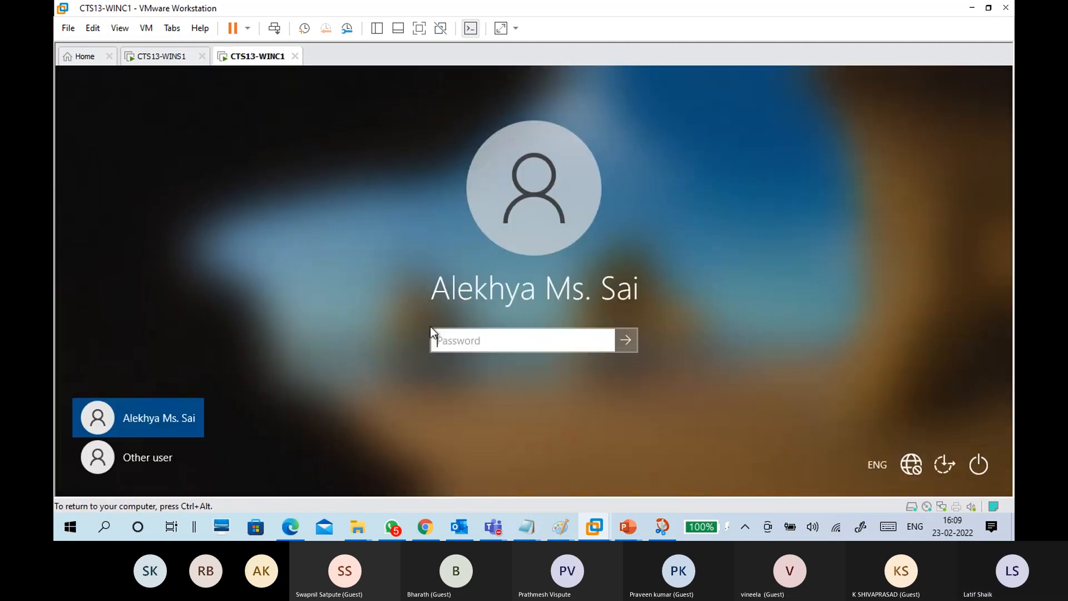
type("*********")
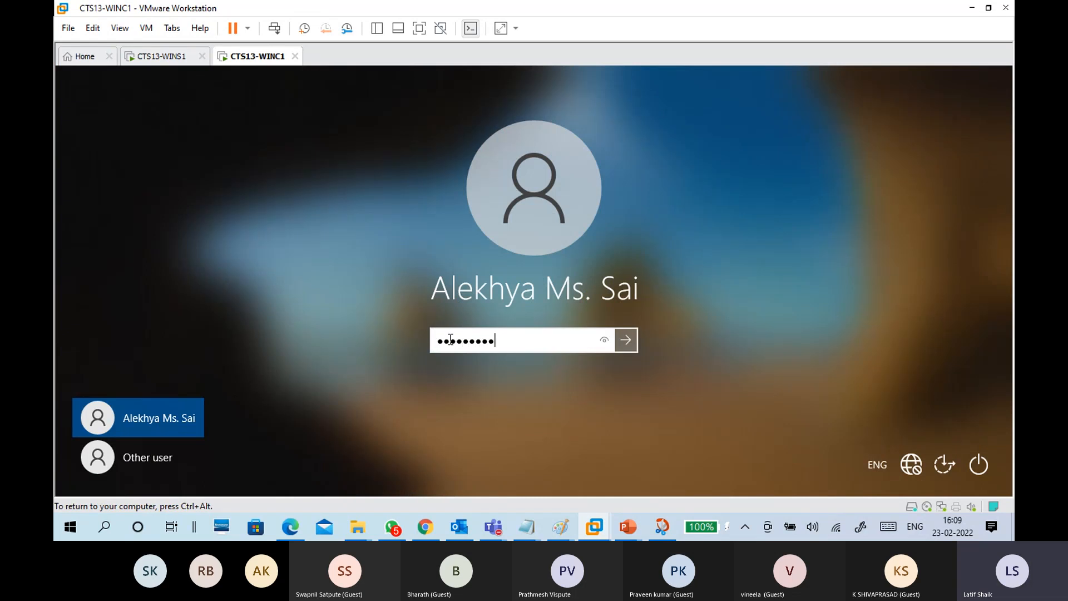
key("Return")
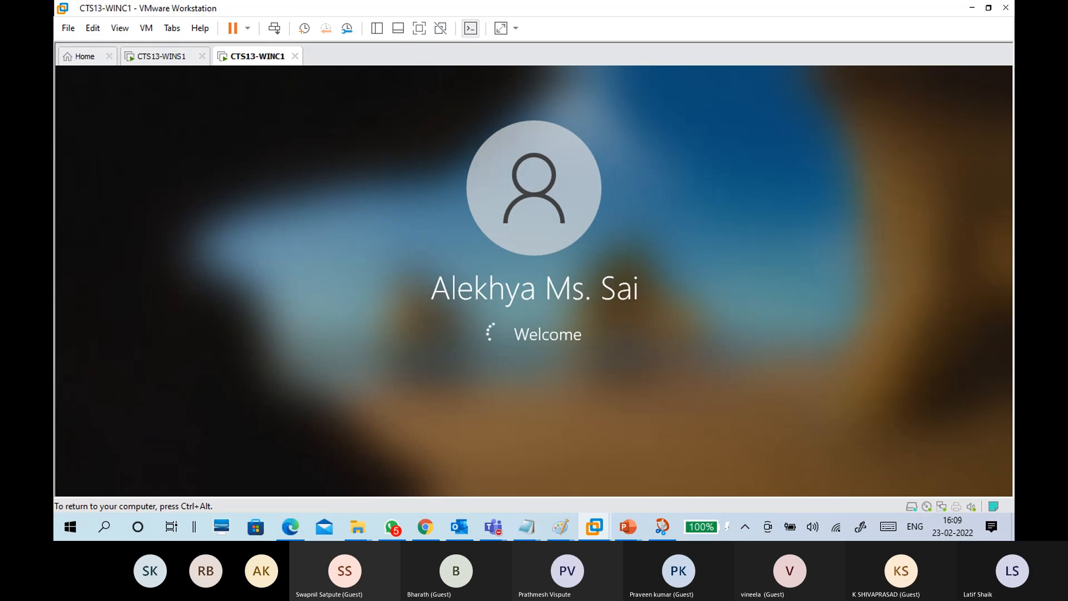
key("ctrl+alt")
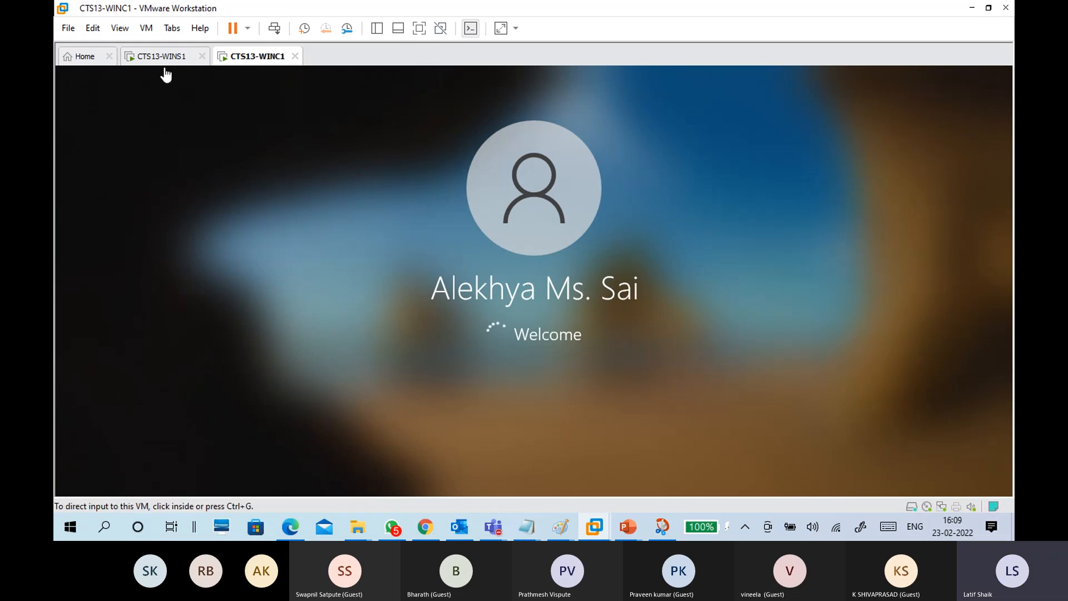
left_click(163, 56)
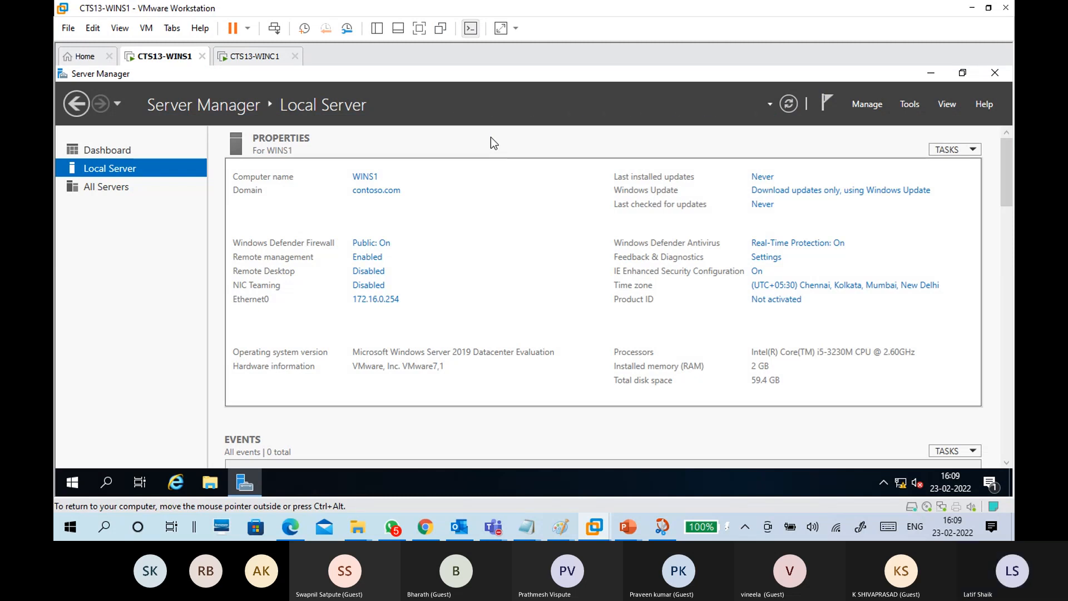
left_click(268, 58)
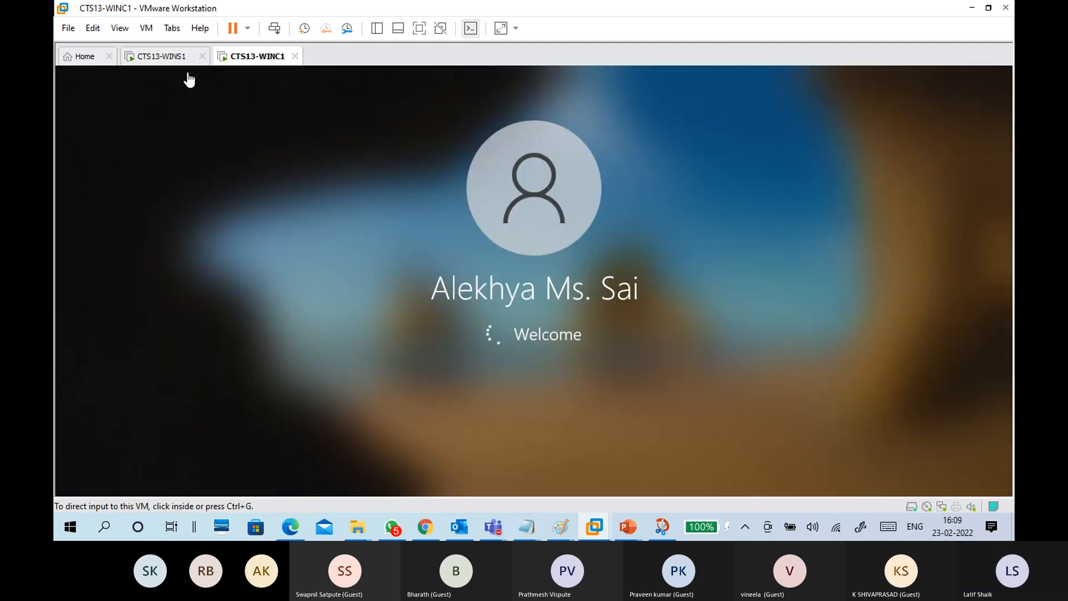
left_click(164, 57)
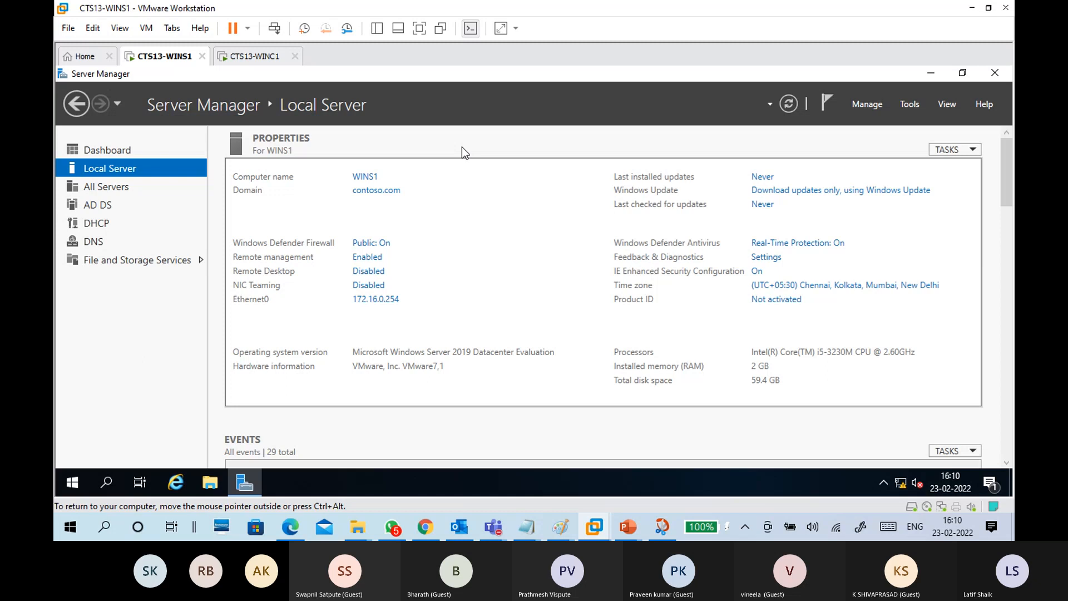
Step: Look at File and Storage Services, go back to Local Server, then open Server Manager's Manage menu
left_click(169, 261)
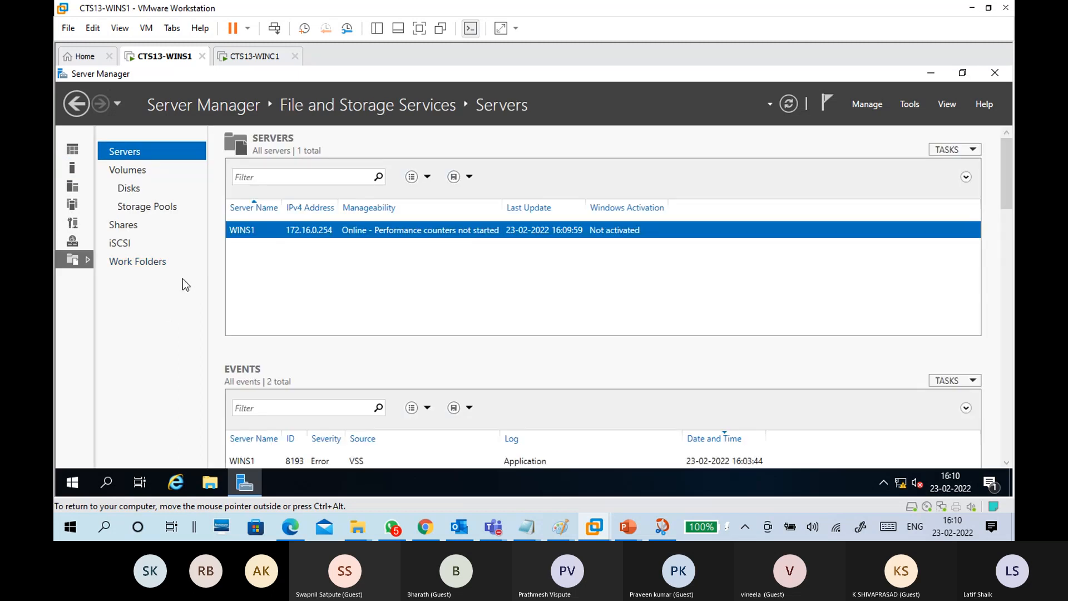
left_click(76, 171)
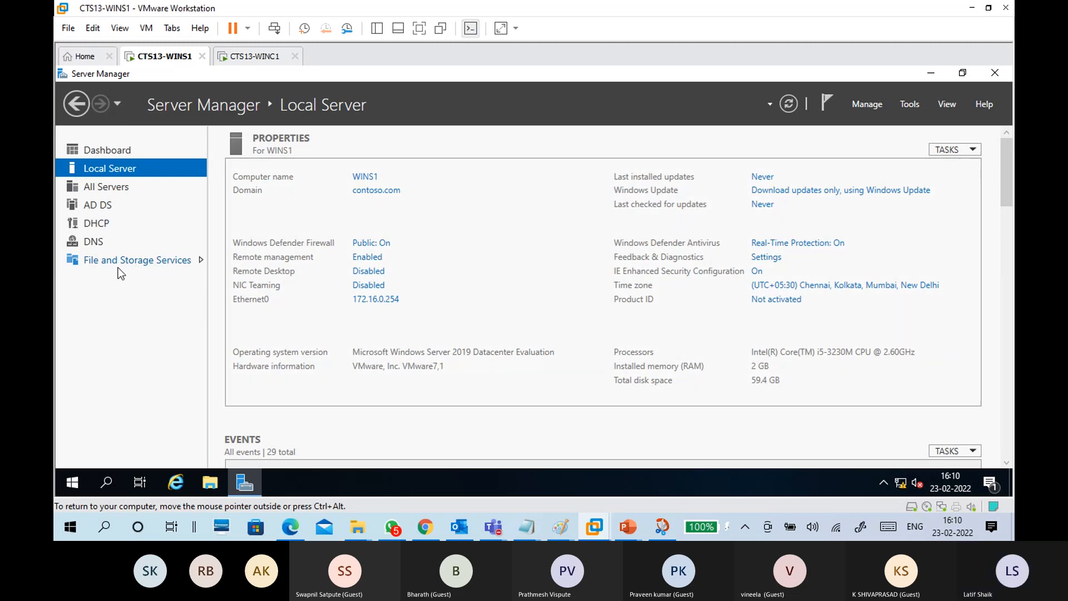
left_click(138, 261)
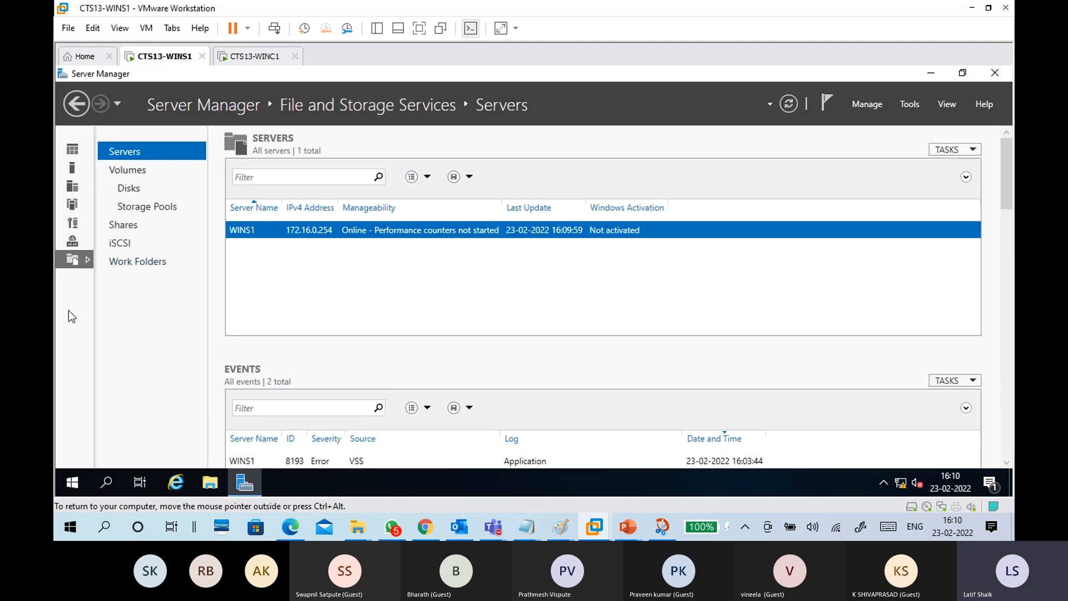
left_click(78, 169)
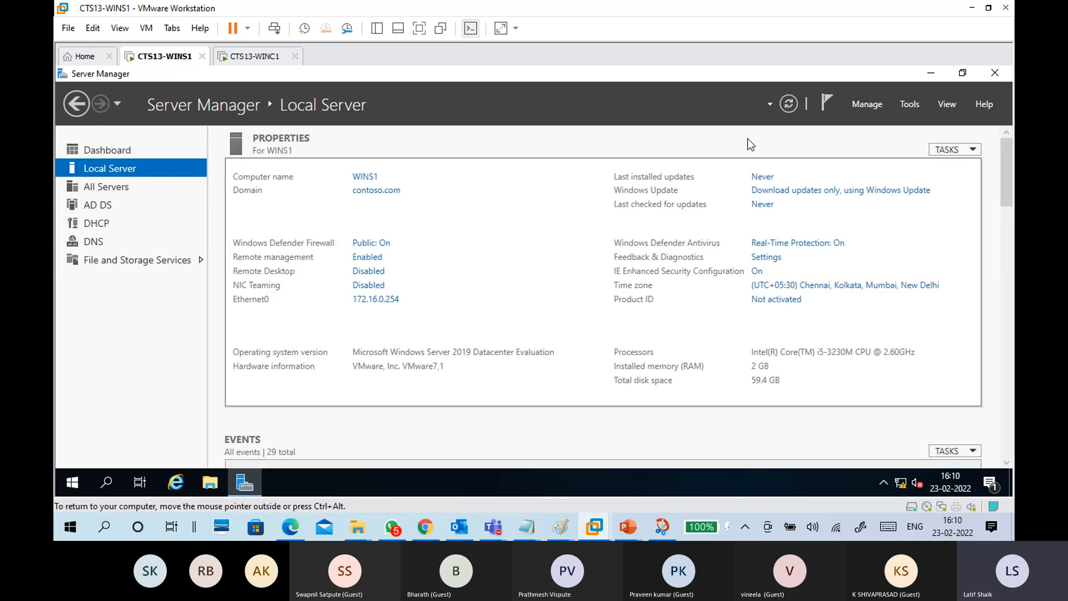
left_click(877, 104)
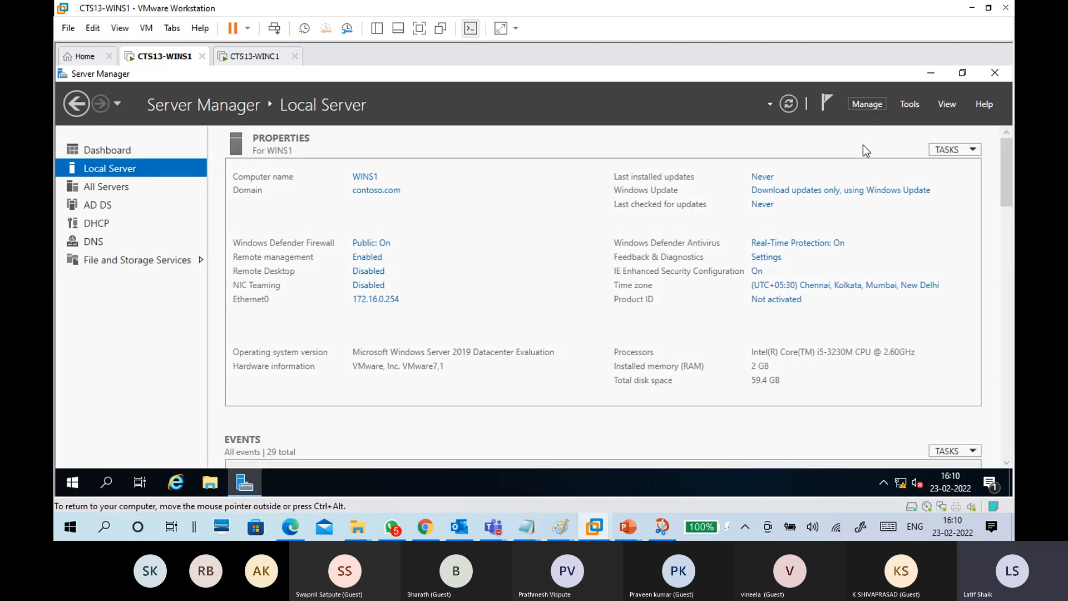
left_click(871, 122)
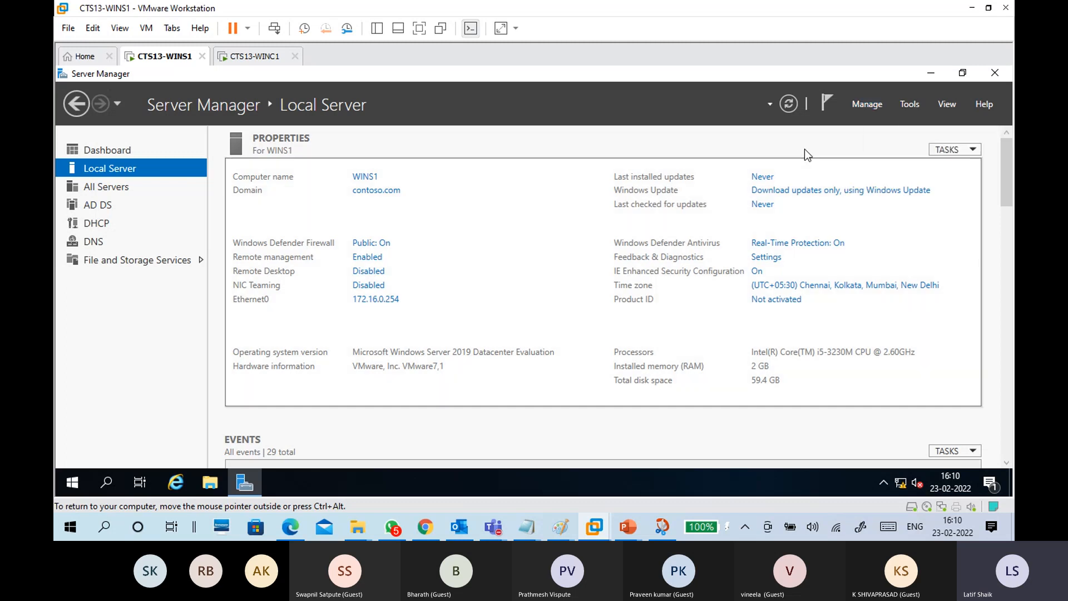
left_click(867, 105)
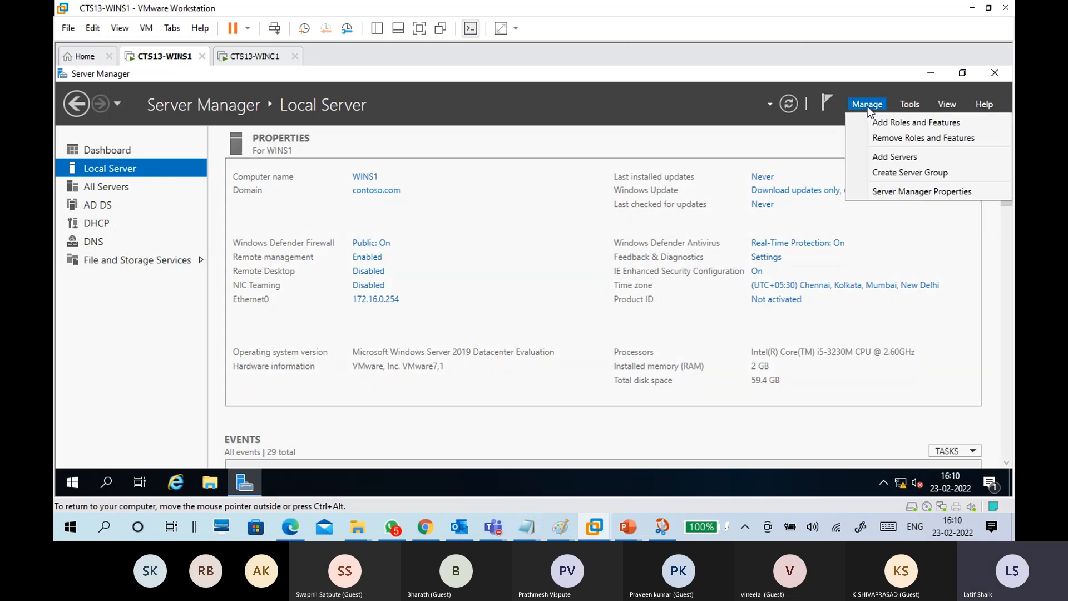
Step: Launch Add Roles and Features, maximized, keeping role-based installation with WINS1 as the destination
left_click(896, 127)
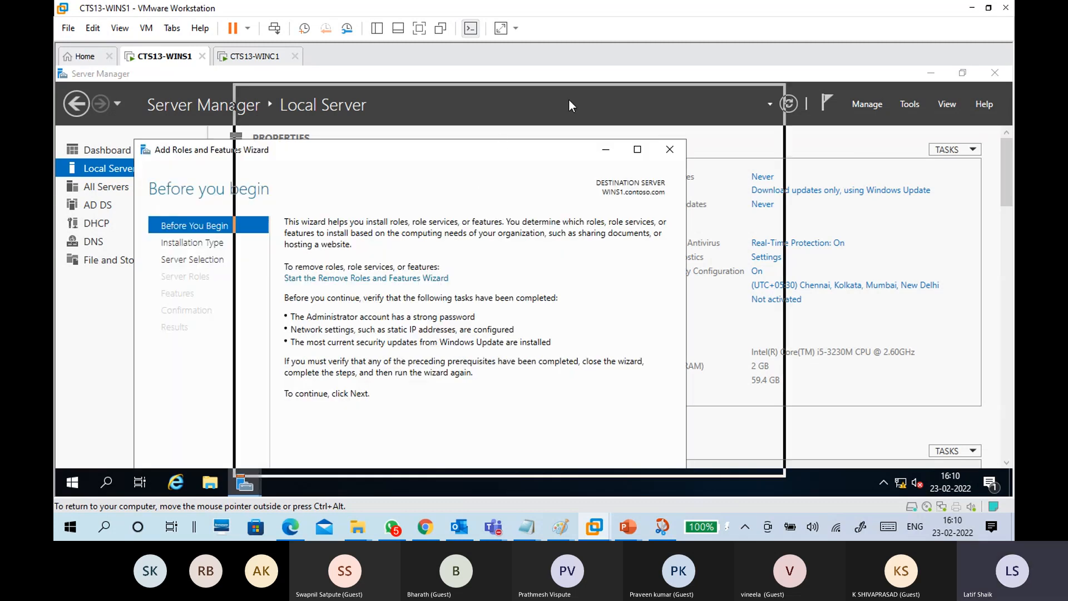
left_click(613, 461)
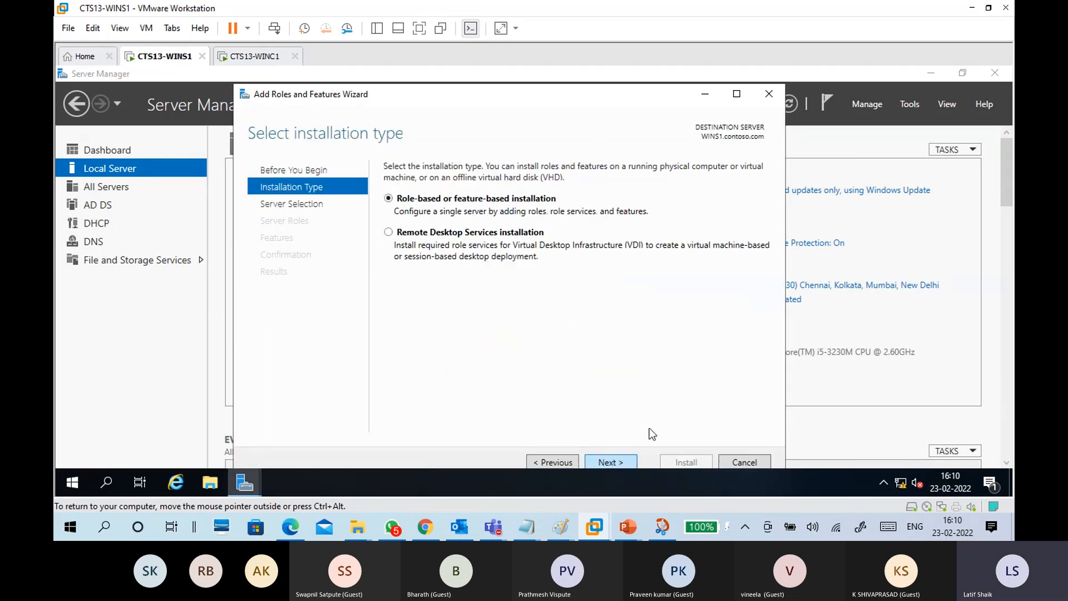
left_click(729, 98)
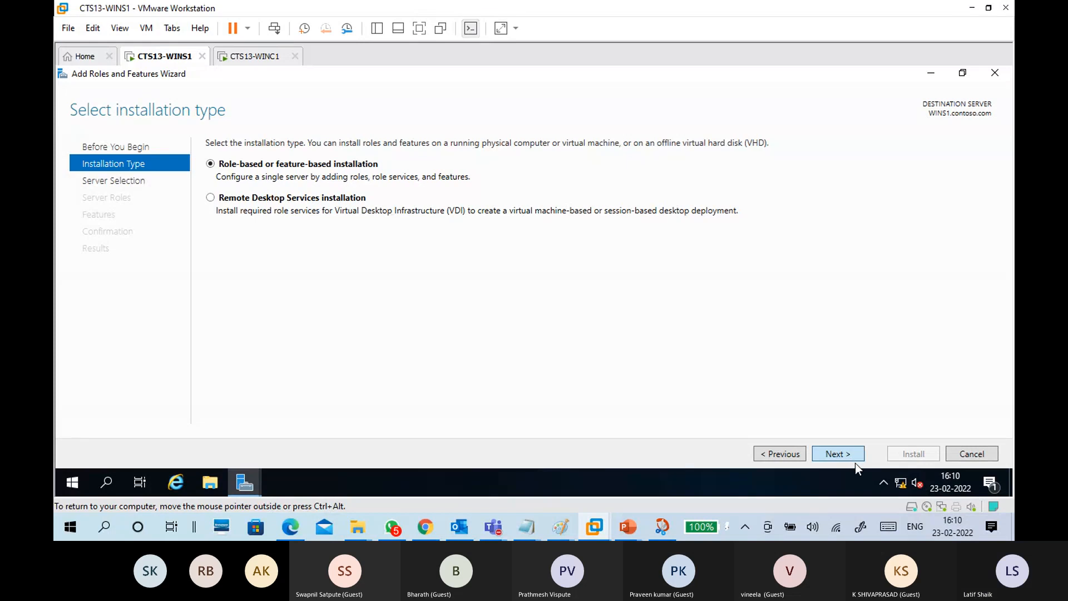
key("Return")
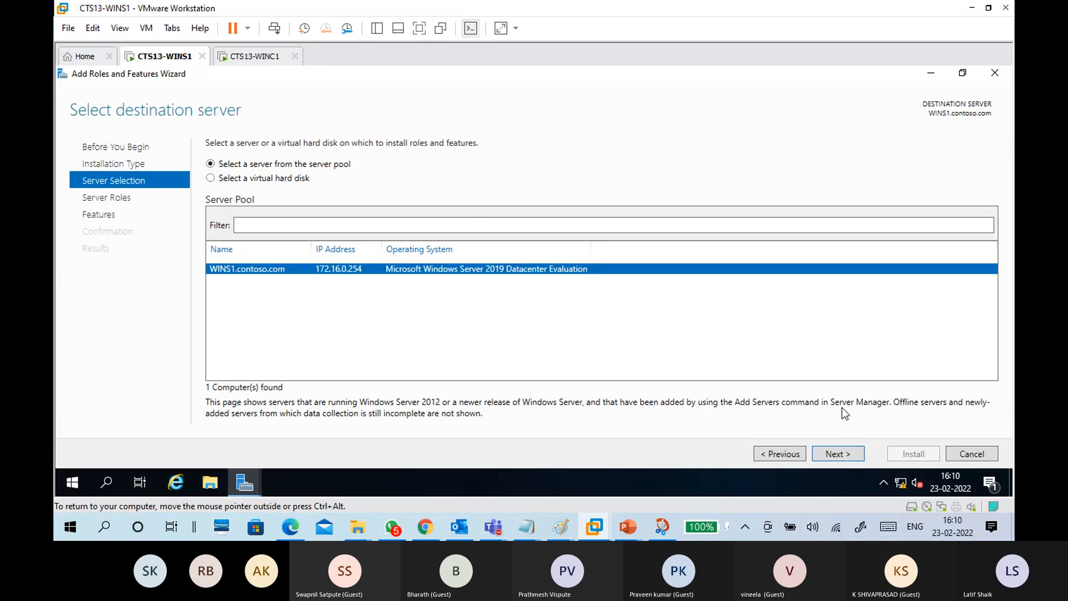
left_click(855, 453)
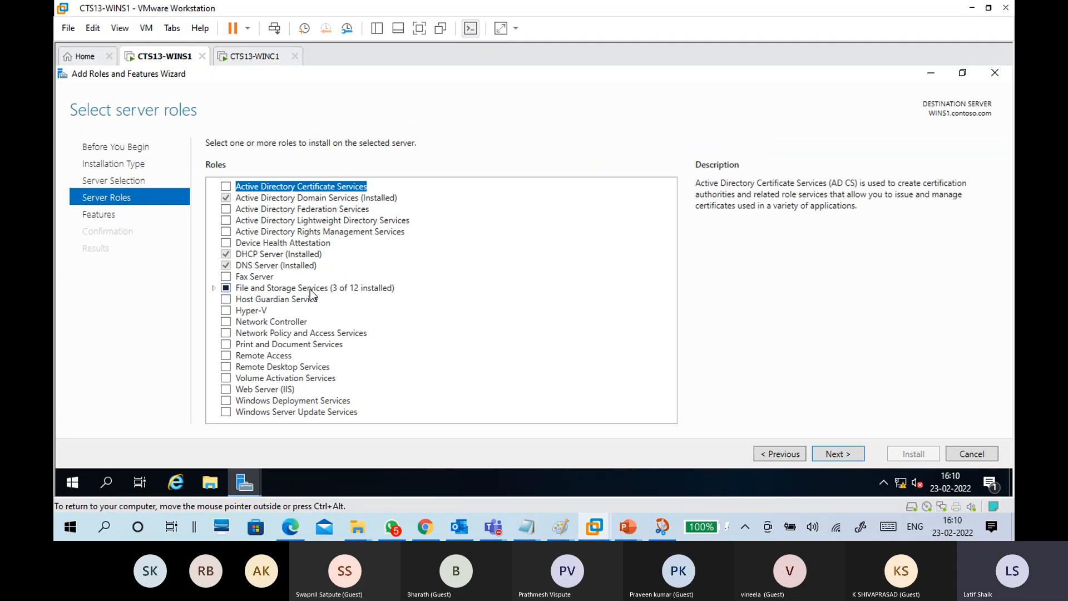
Step: Expand File and Storage Services > File and iSCSI Services and review DFS Namespaces and neighbouring role descriptions
double_click(303, 288)
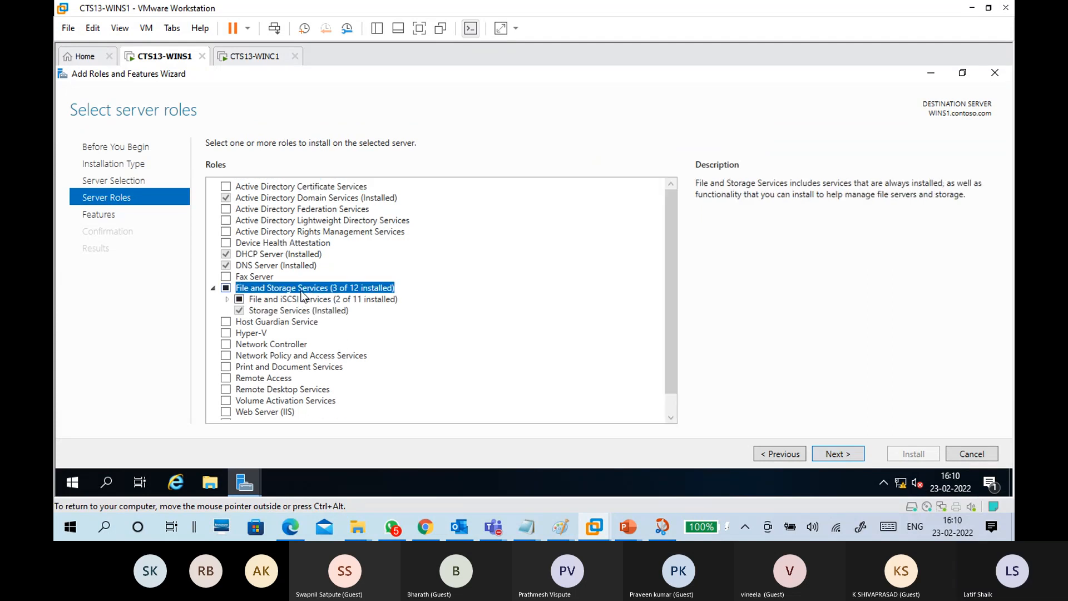
left_click(231, 298)
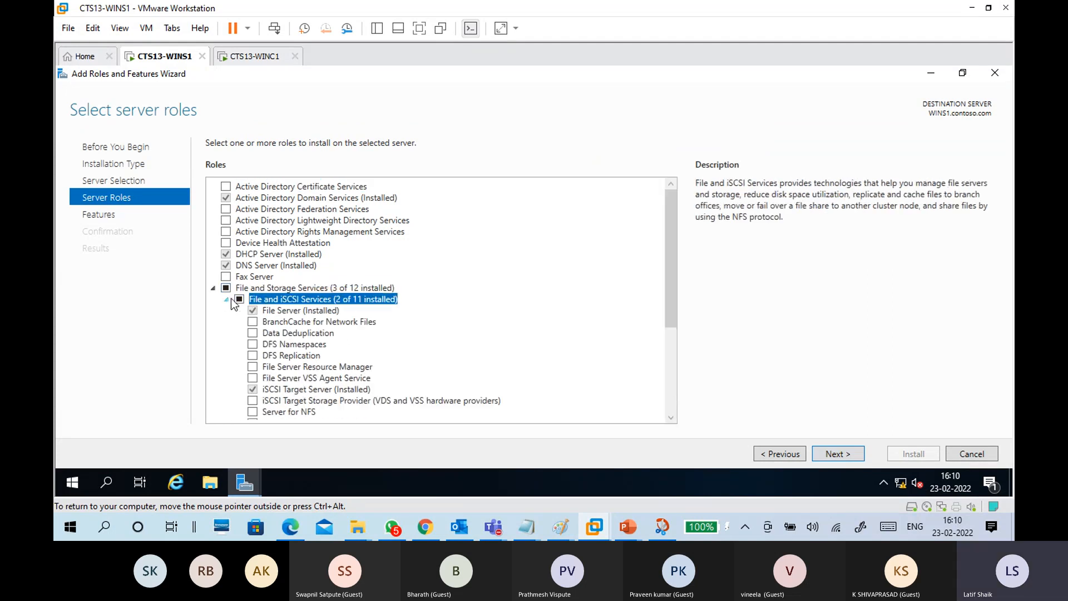
double_click(288, 303)
double_click(288, 303)
scroll(320, 344, "down", 2)
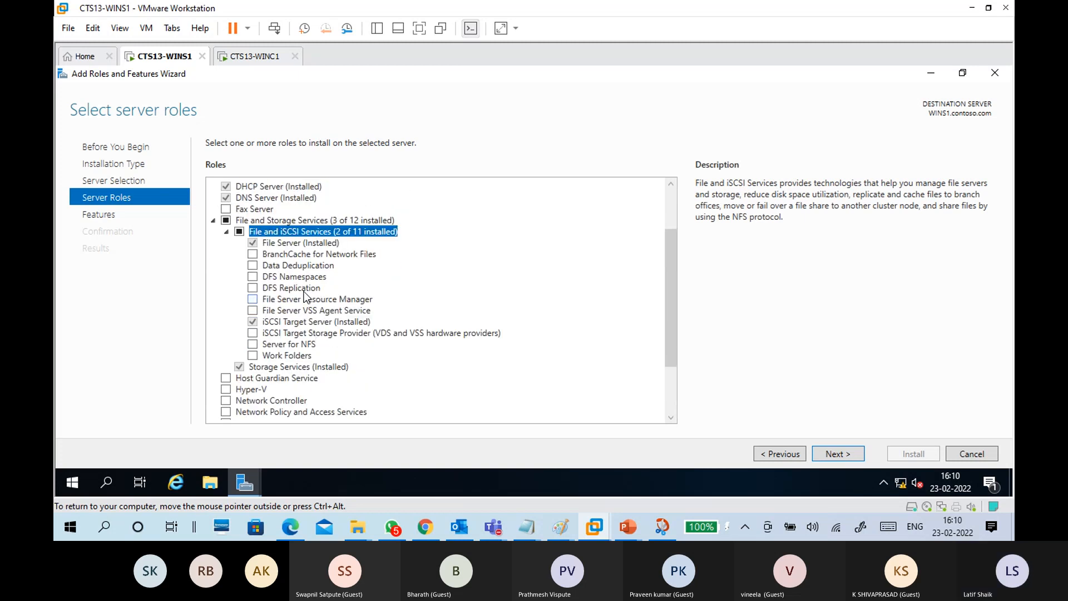
left_click(297, 279)
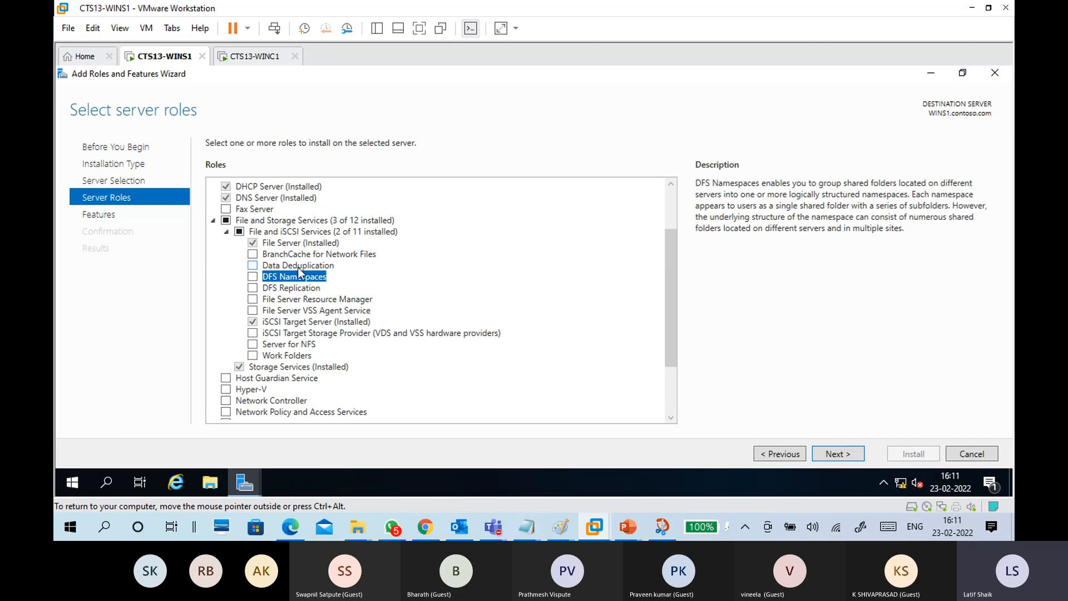
left_click(298, 267)
left_click(302, 299)
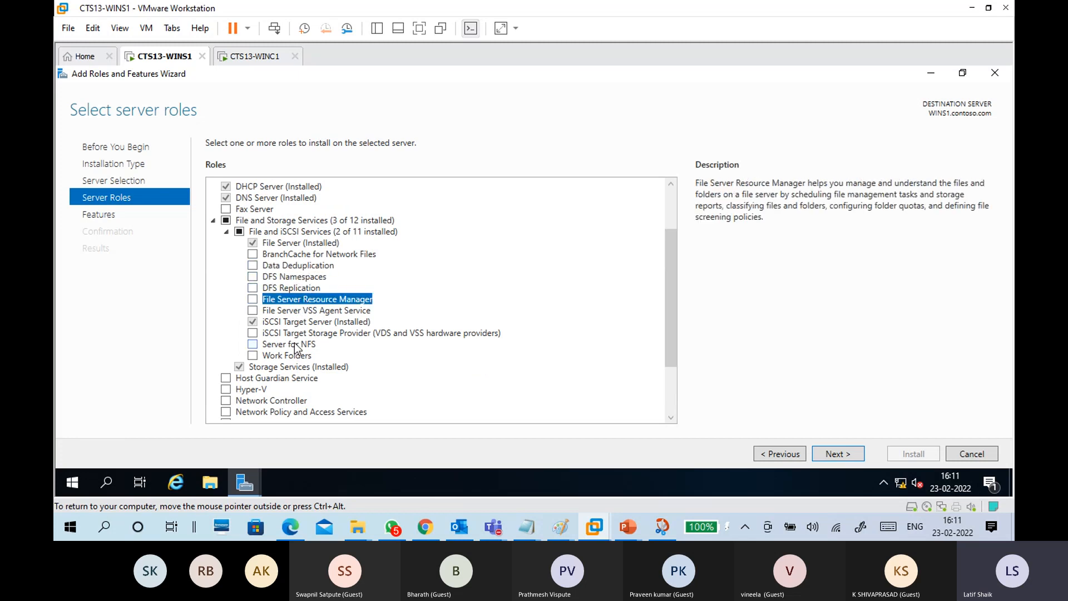
left_click(305, 278)
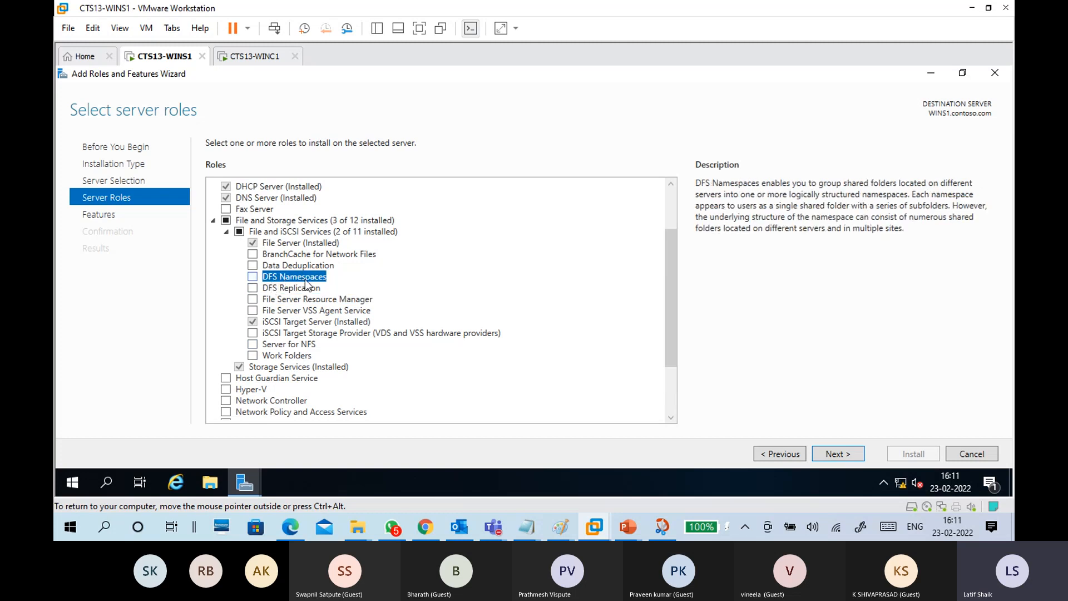
left_click(296, 356)
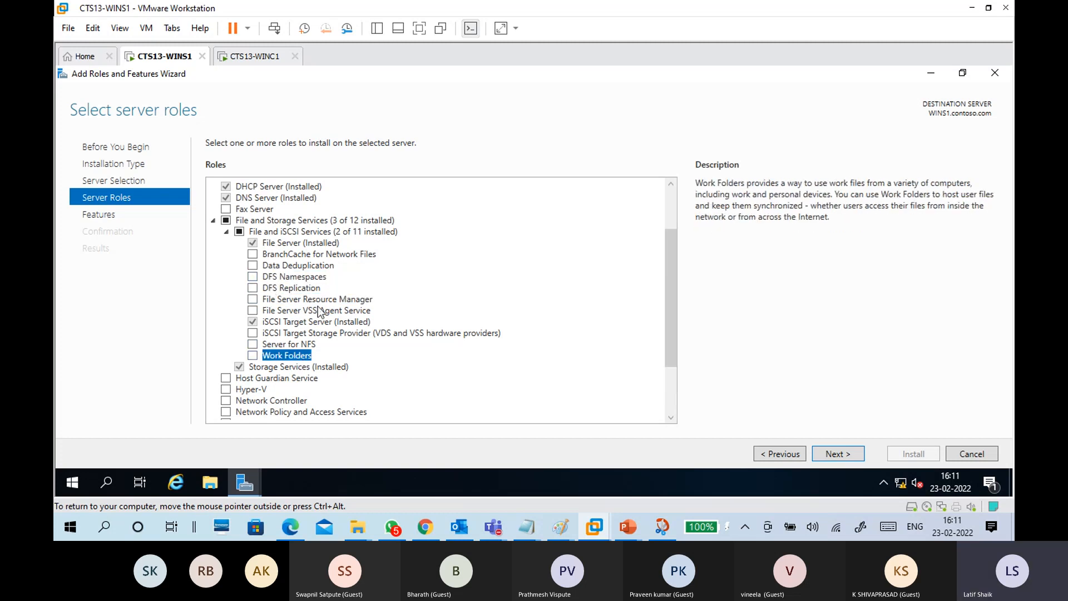
left_click(305, 276)
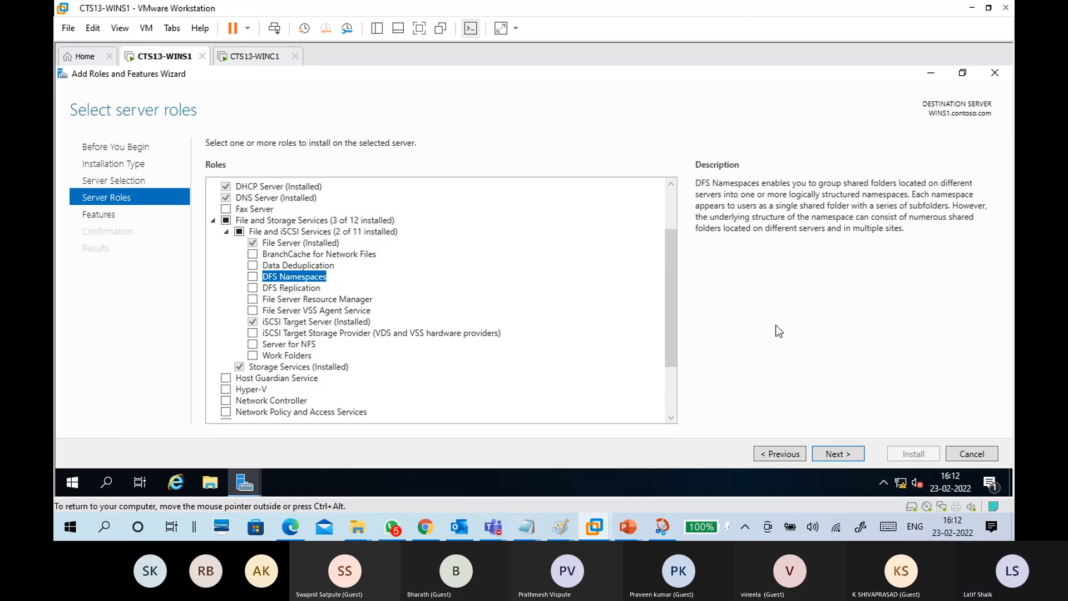
Step: Minimize the roles wizard, glance at WINC1's desktop, and return to WINS1
left_click(929, 81)
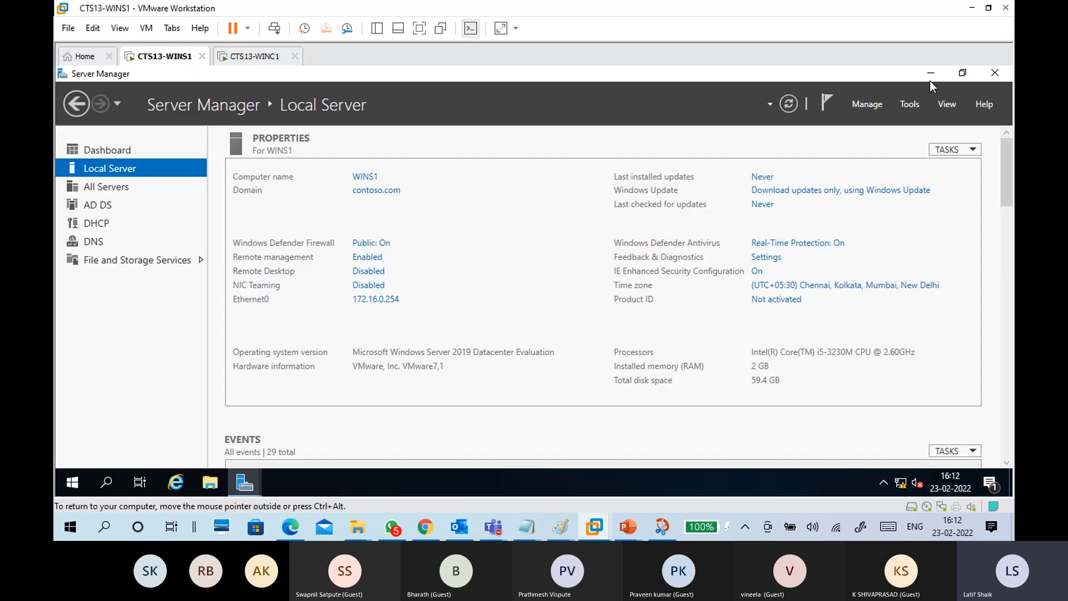
left_click(253, 55)
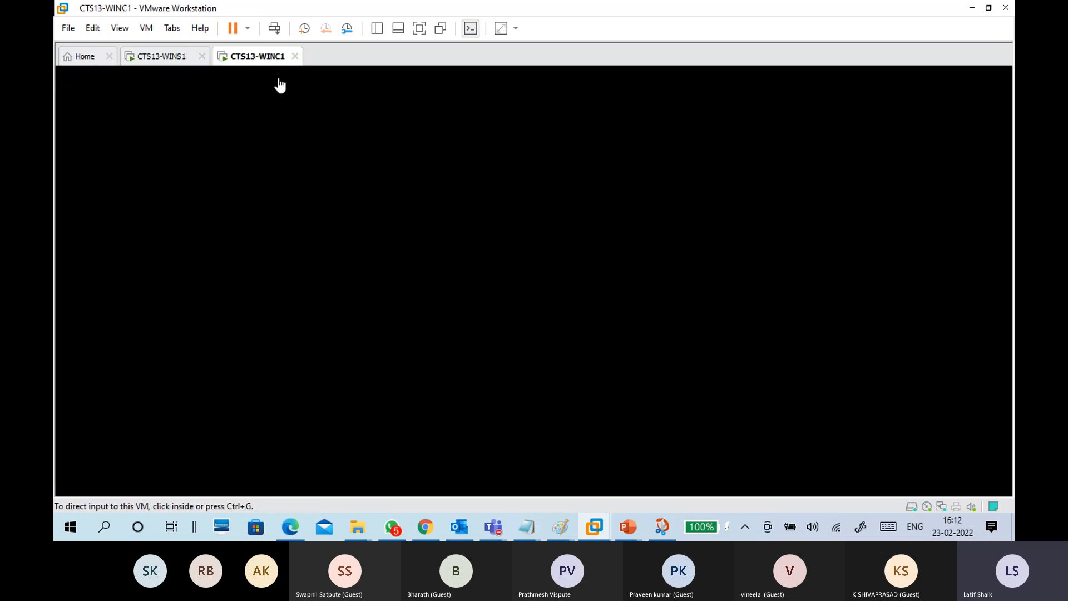
left_click(338, 204)
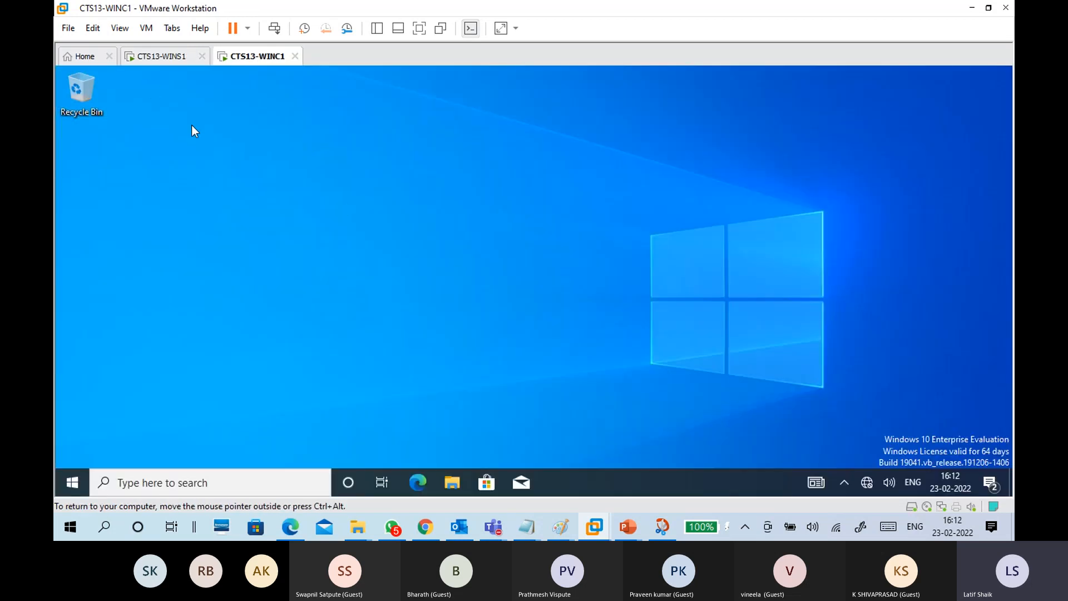
left_click(161, 56)
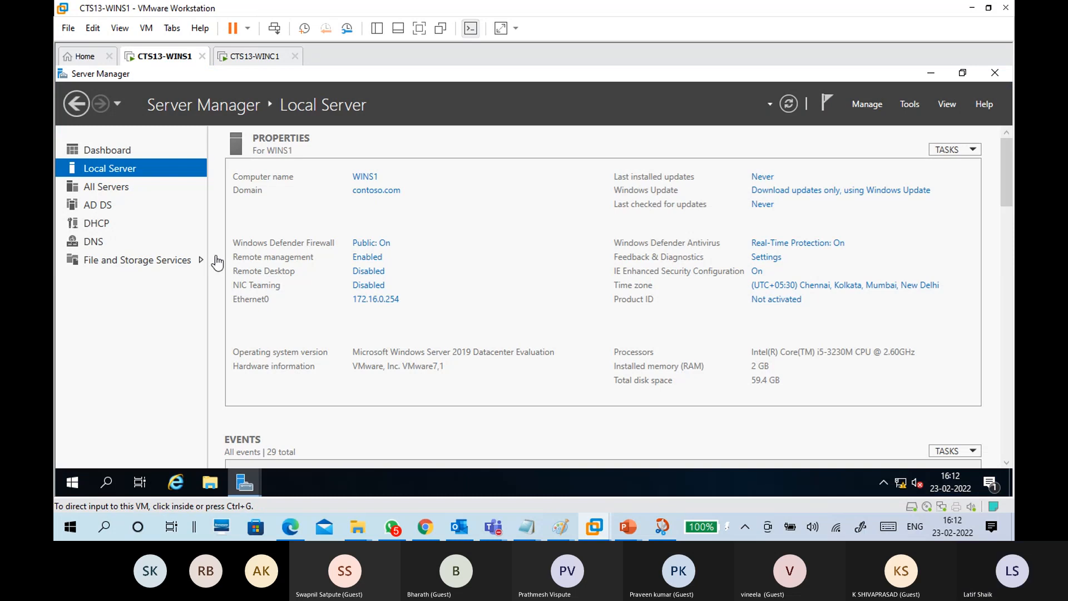
Step: In File Explorer, create a folder named Data12 on New Volume (E:) and open it
left_click(215, 483)
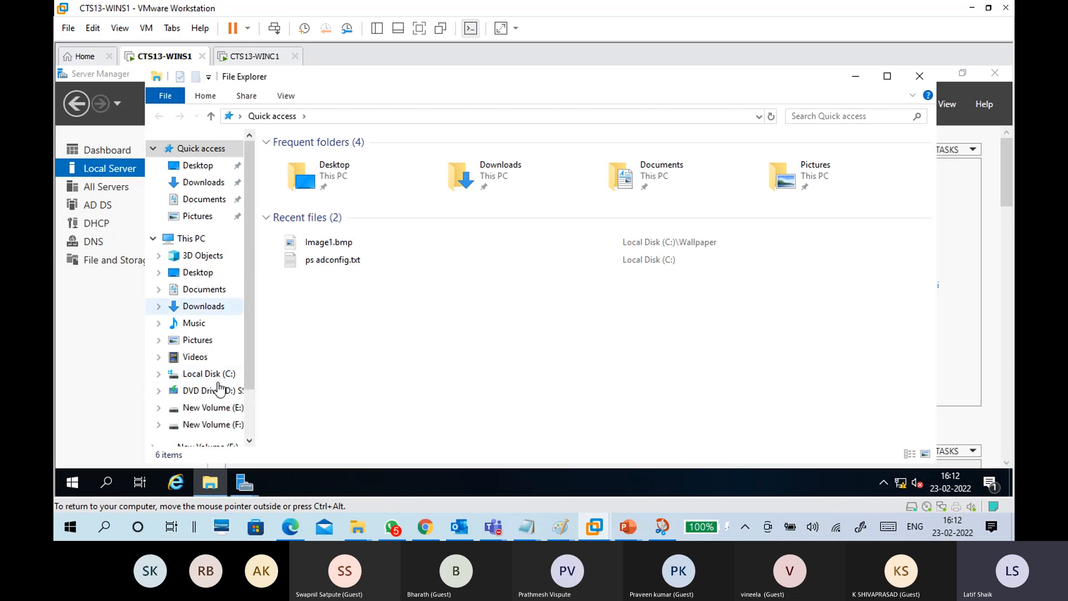
left_click(227, 412)
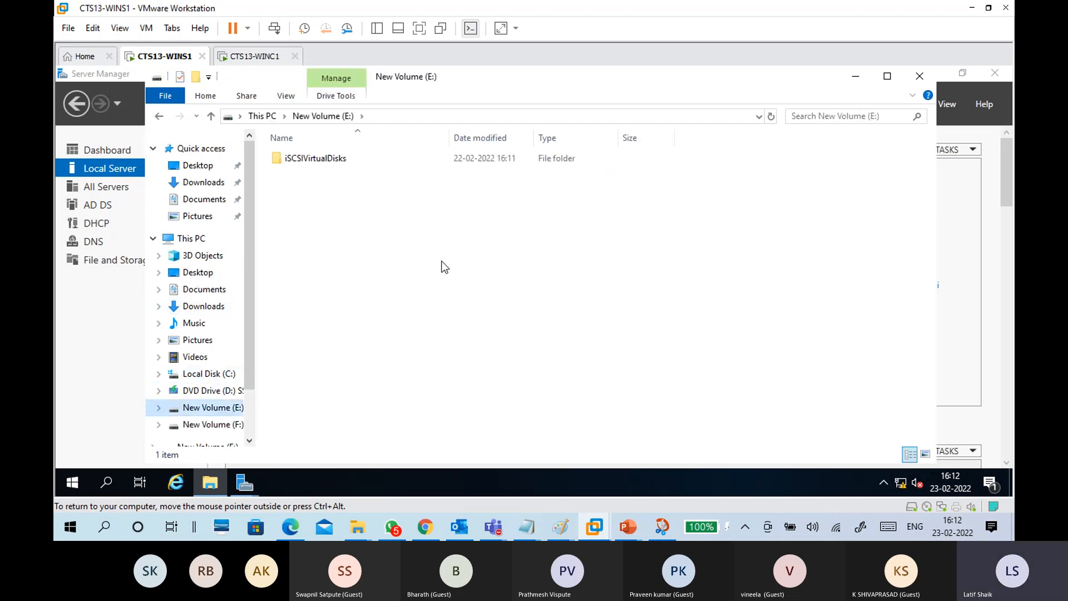
right_click(427, 229)
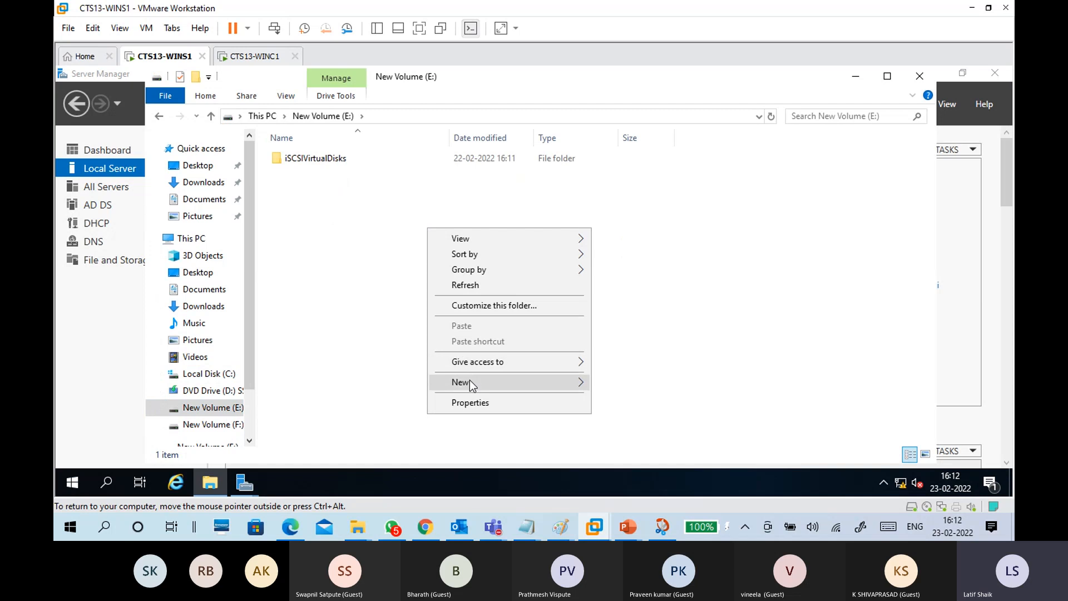
mouse_move(469, 380)
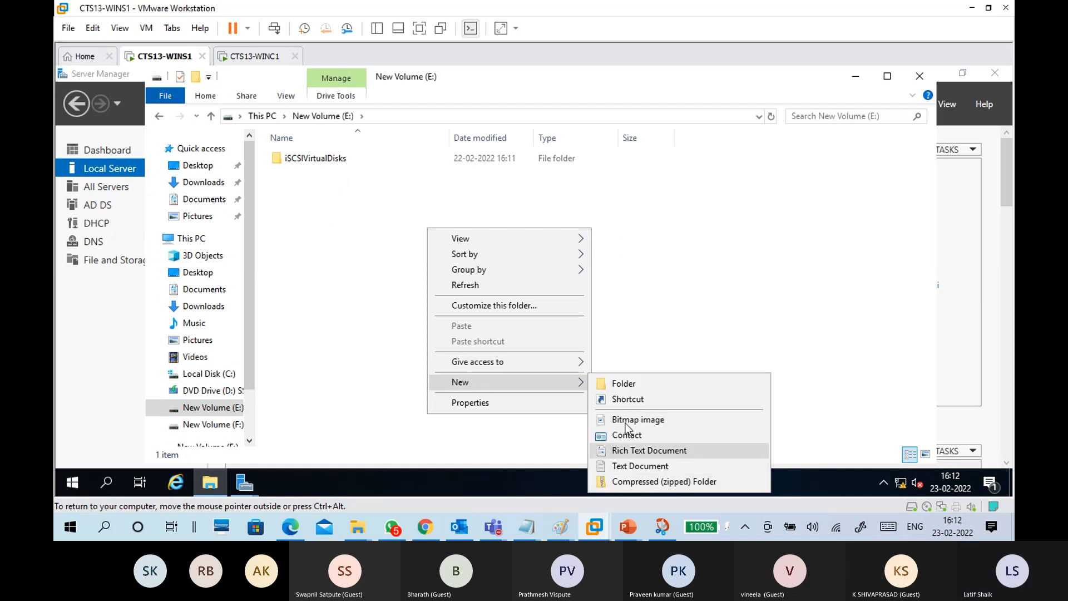
left_click(620, 384)
type("Data12")
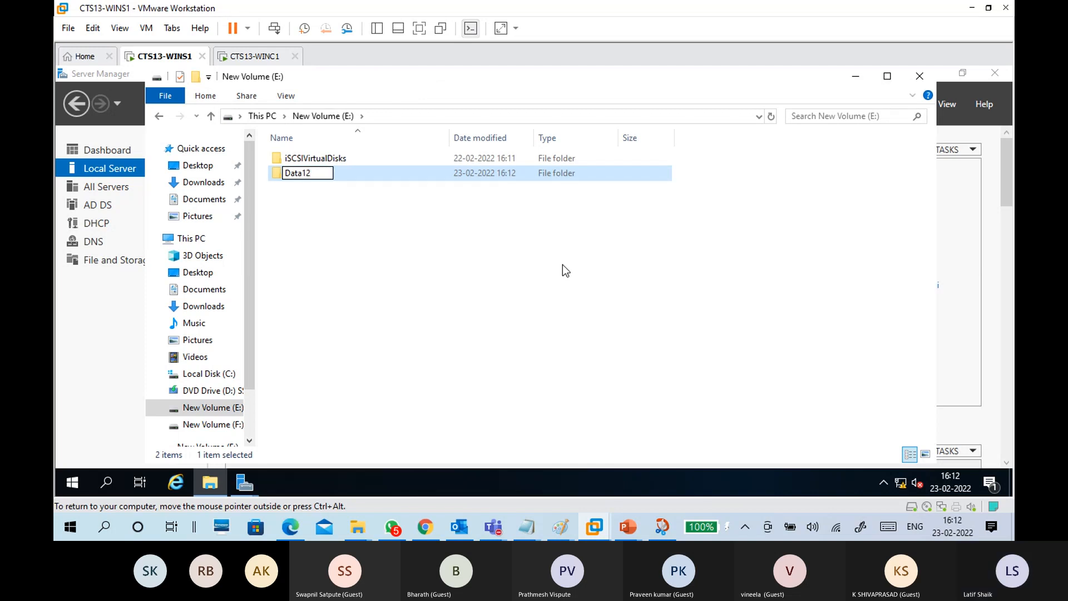
left_click(533, 269)
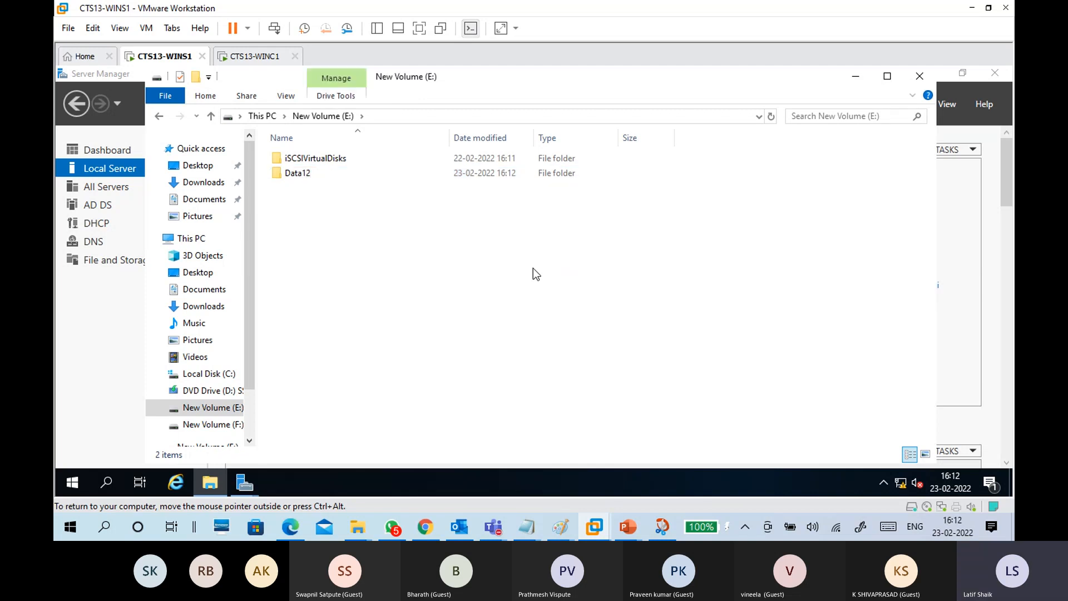
double_click(339, 176)
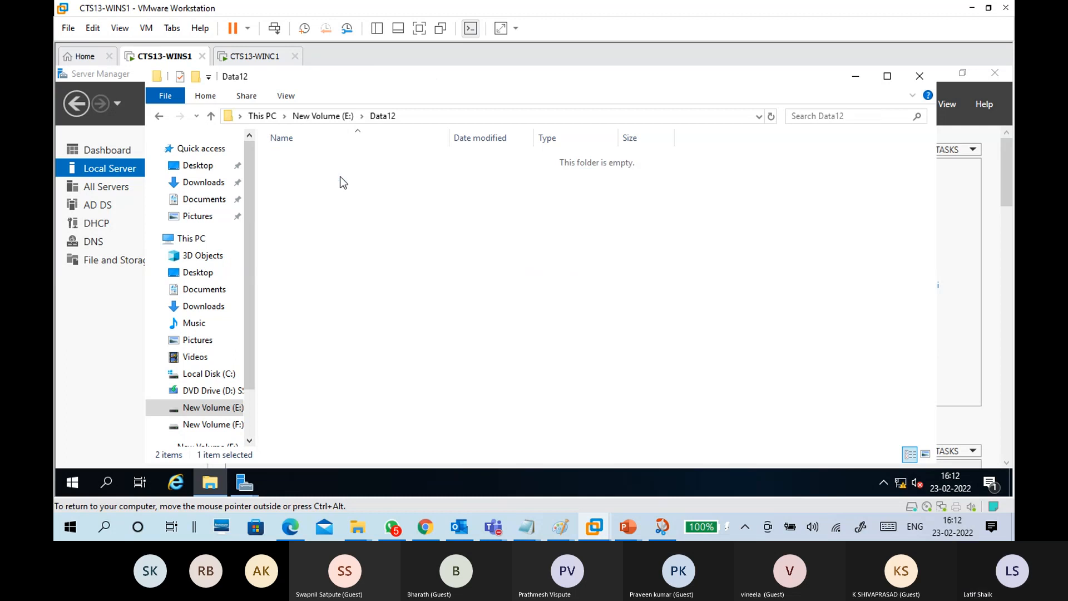
Step: Create a new text document named f12.txt in the empty Data12 folder
right_click(350, 398)
mouse_move(383, 369)
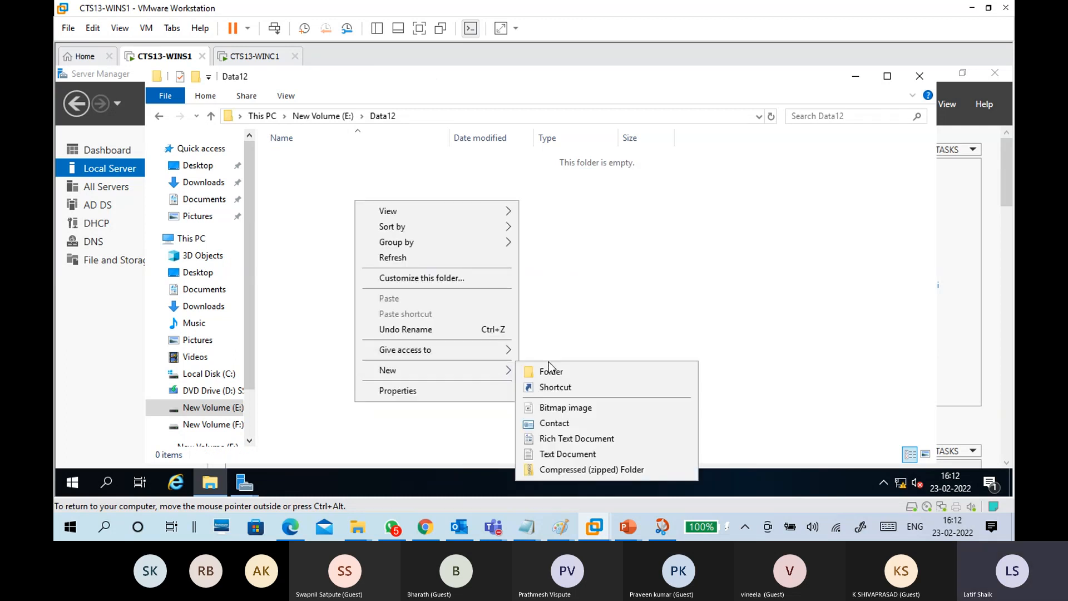
left_click(552, 455)
type("f12")
left_click(465, 242)
Step: Write 'this is f12 file from s1' in f12.txt, save it, and close Notepad
double_click(307, 161)
left_click_drag(382, 139, 635, 117)
type("th")
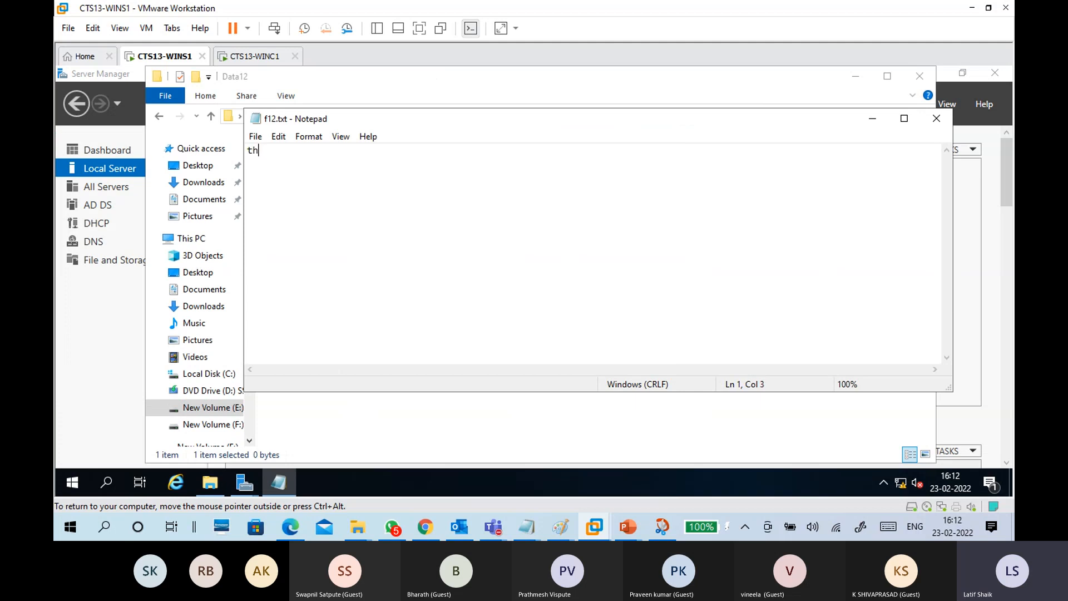
type("is is f12 file from s1")
left_click(256, 137)
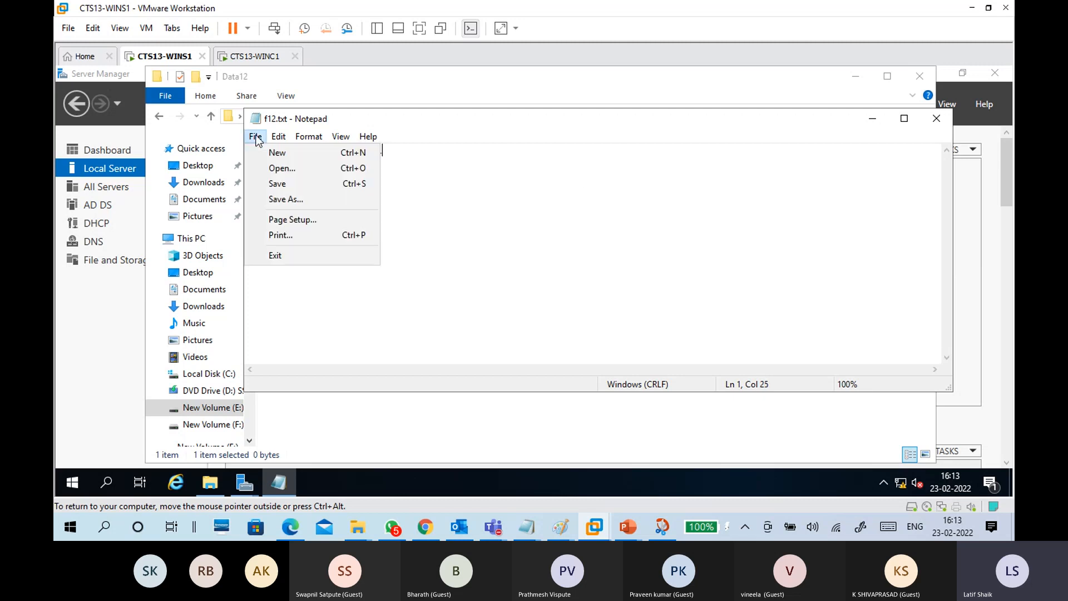
left_click(278, 184)
left_click(937, 119)
left_click(500, 253)
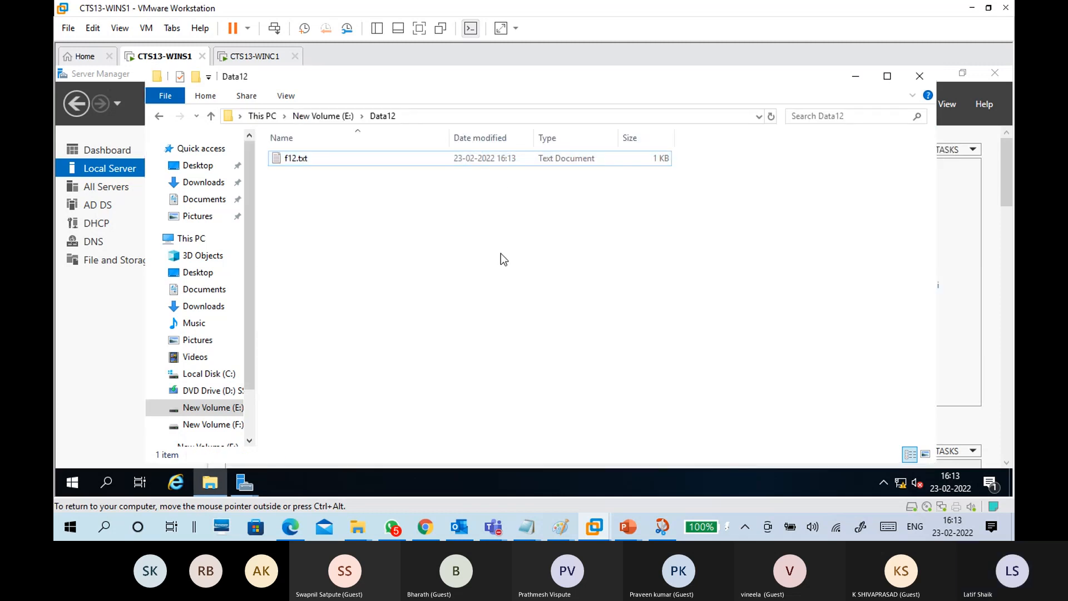
Step: Open Advanced Sharing from the Data12 folder's Properties on drive E:
left_click(340, 116)
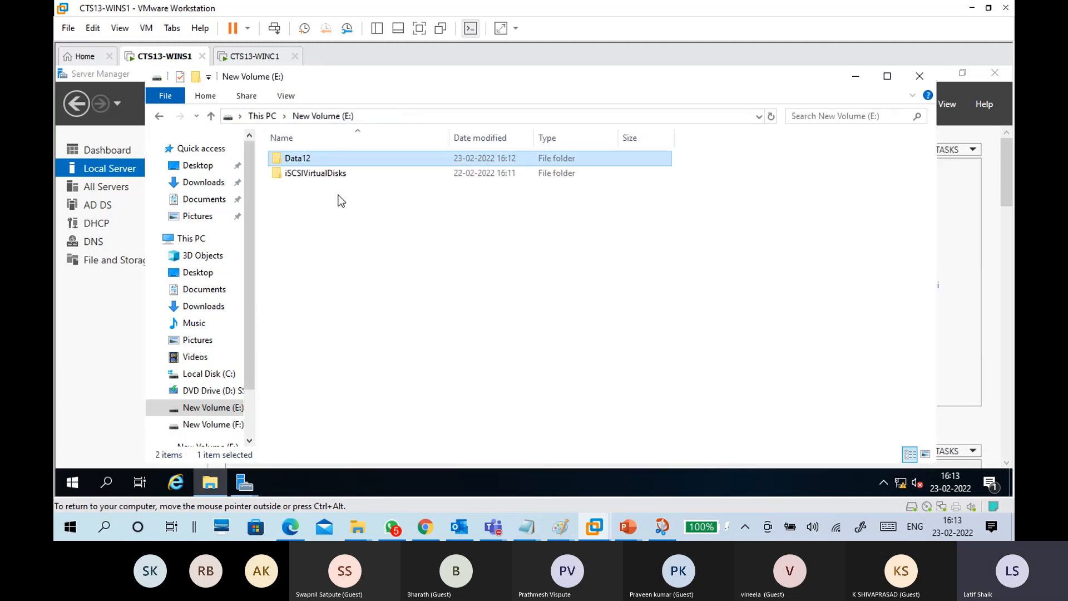
right_click(362, 158)
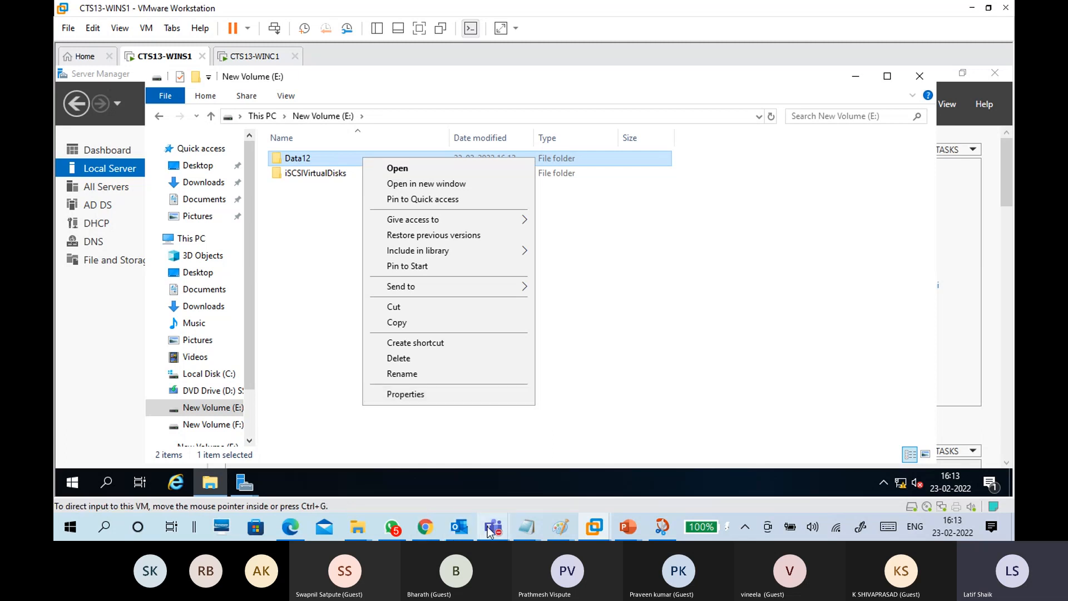
mouse_move(492, 526)
left_click(475, 474)
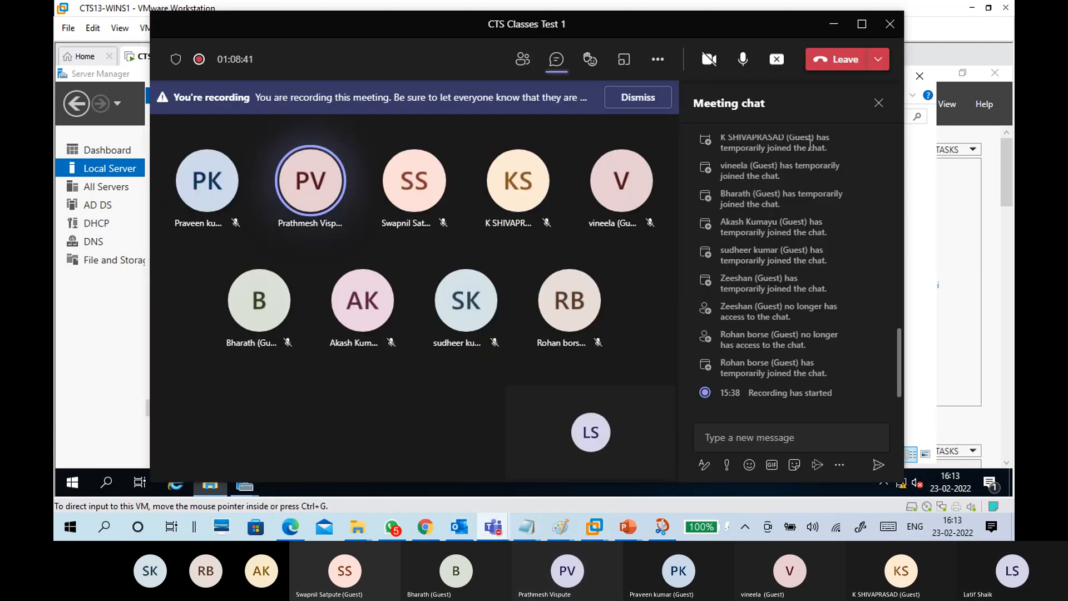
left_click(831, 23)
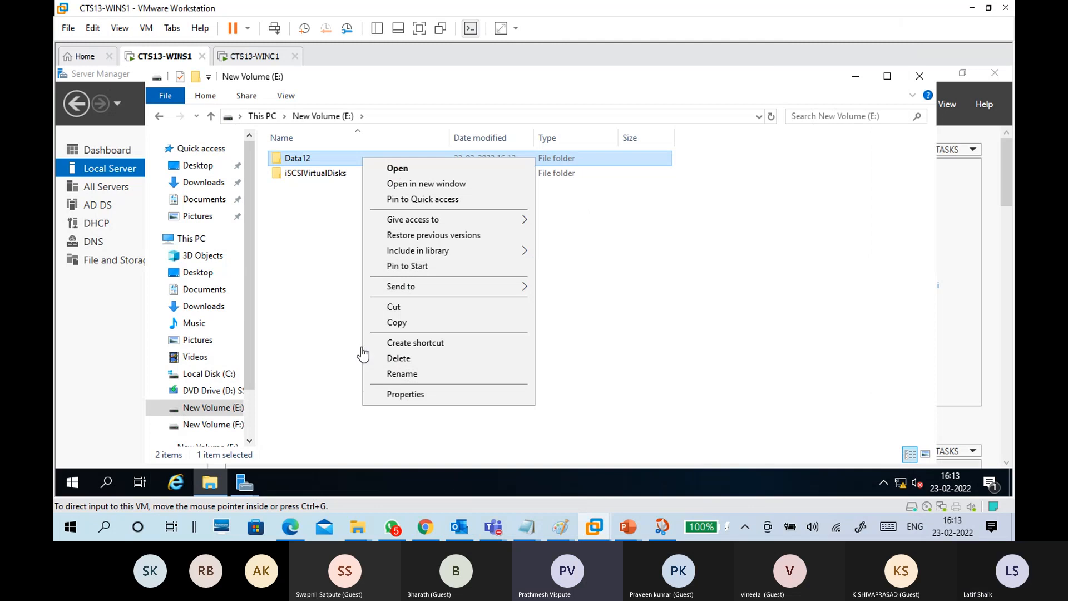
left_click(396, 396)
left_click_drag(483, 131, 506, 84)
left_click(448, 110)
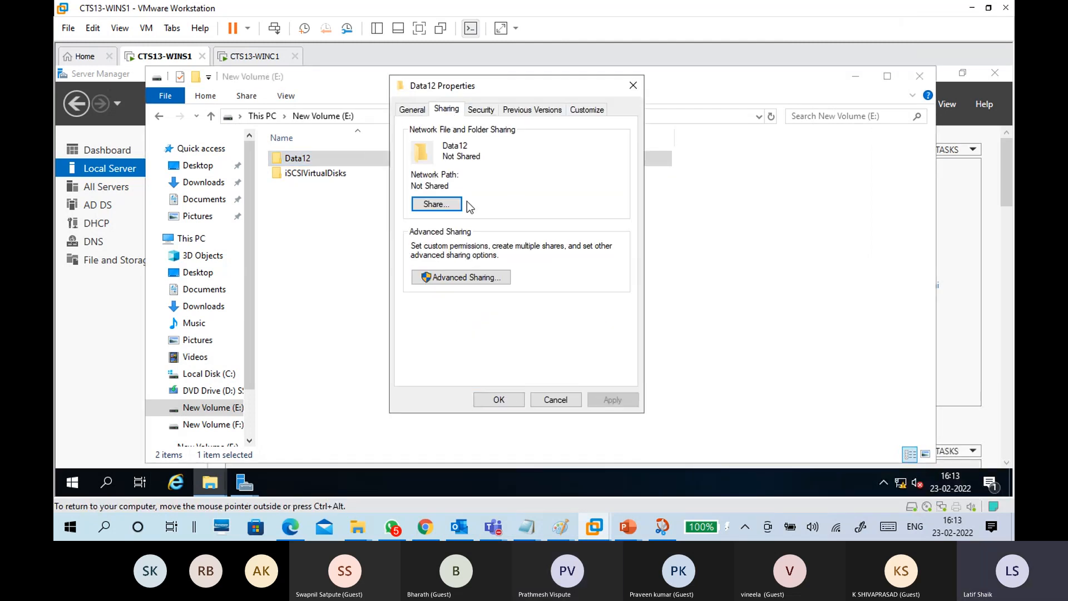
left_click(475, 279)
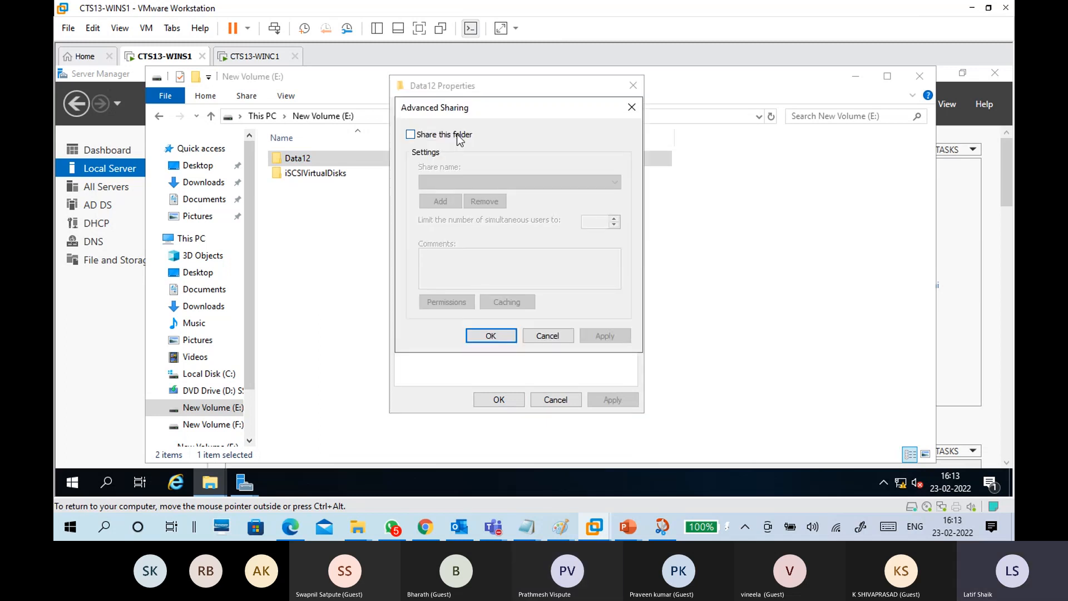
Step: Enable sharing, begin renaming the share, set the user limit to 10, then cancel
left_click(411, 134)
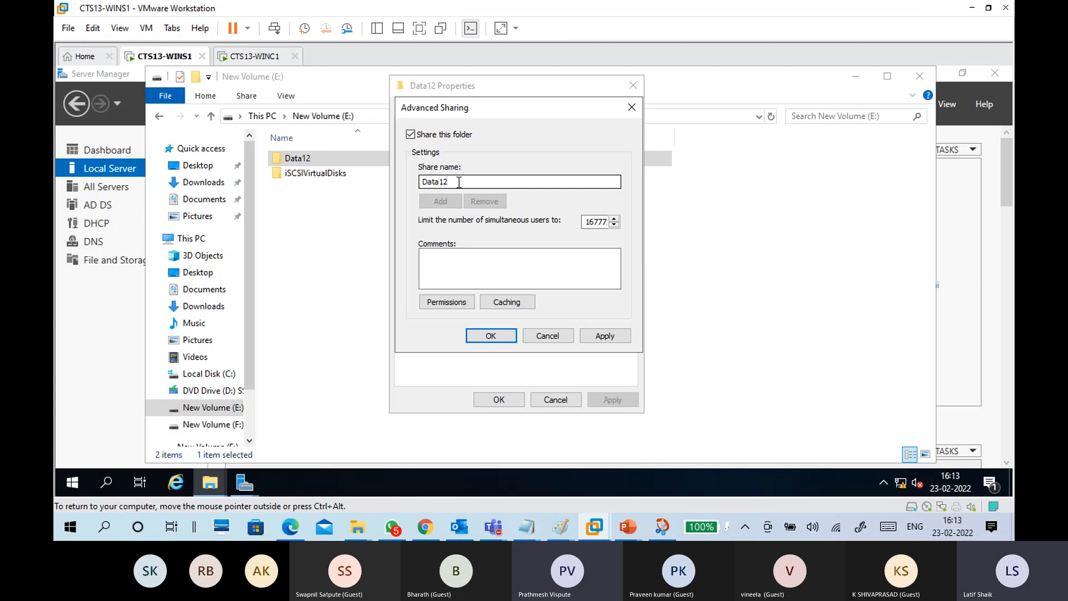
left_click_drag(440, 182, 408, 178)
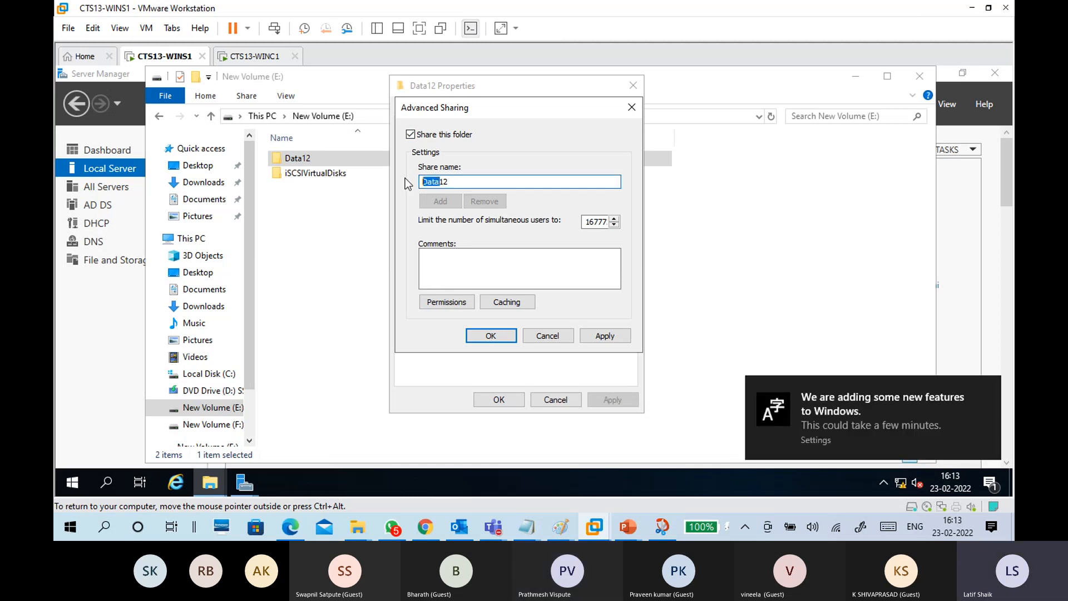
type("Share")
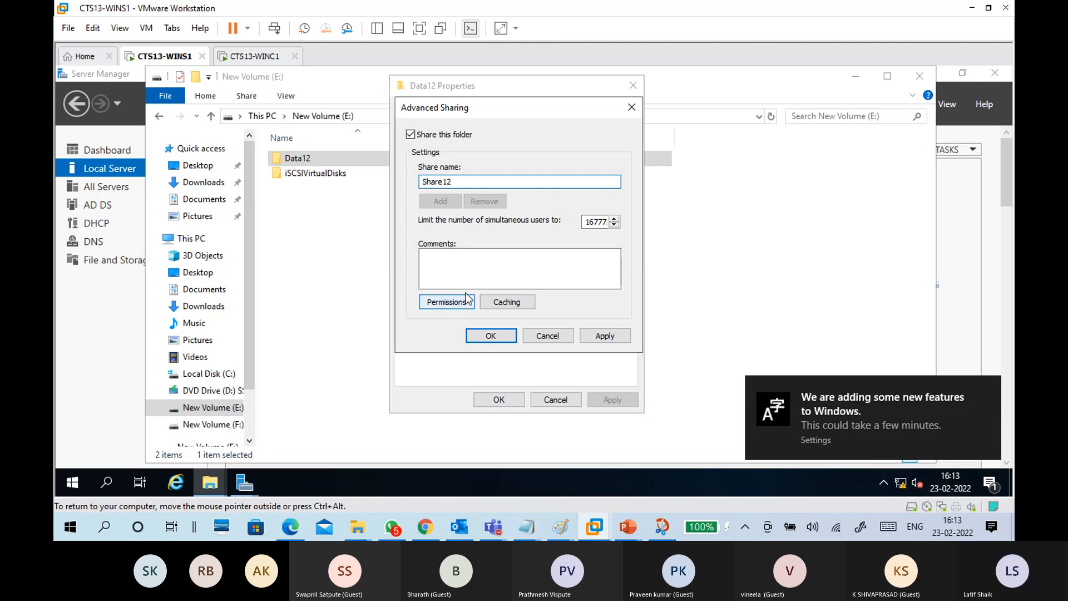
double_click(594, 222)
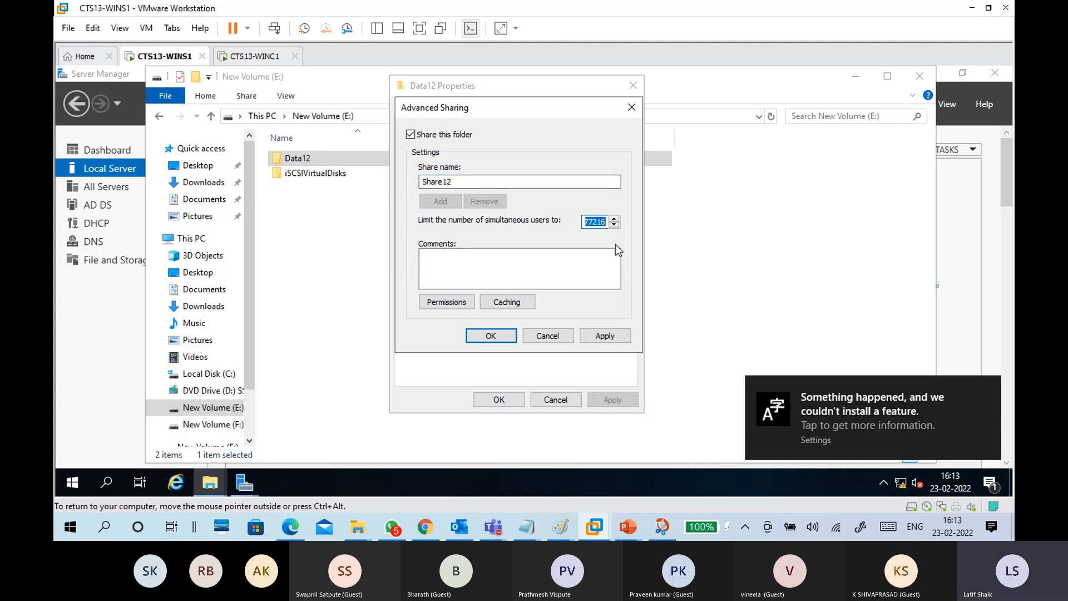
left_click(601, 221)
left_click_drag(606, 221, 569, 231)
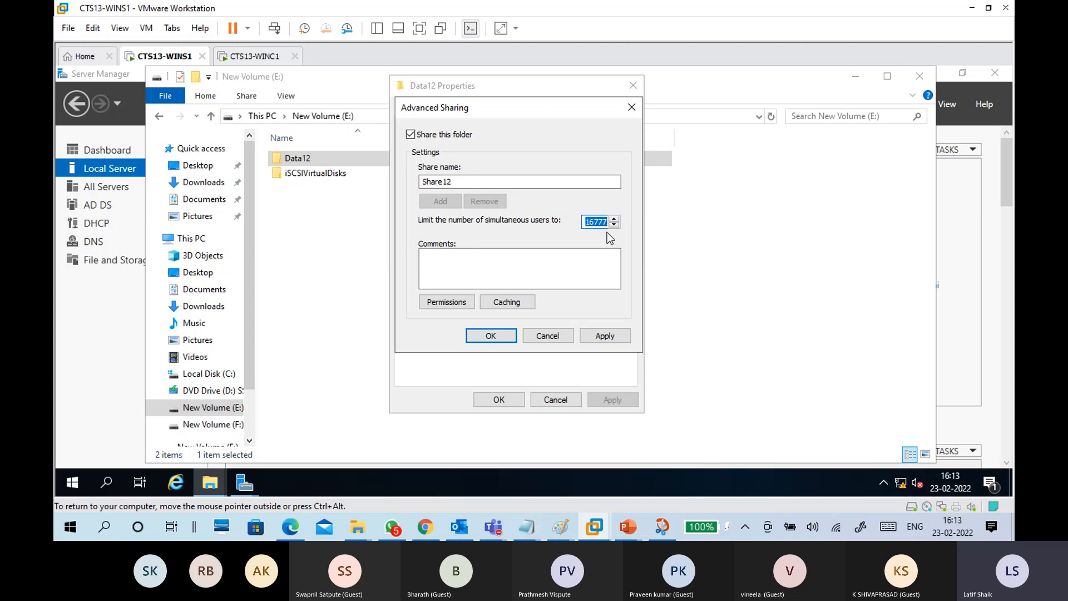
type("16")
key("BackSpace")
type("0")
double_click(588, 225)
left_click(555, 333)
Step: Re-enable sharing with share name Share12 and open its Permissions
left_click(473, 278)
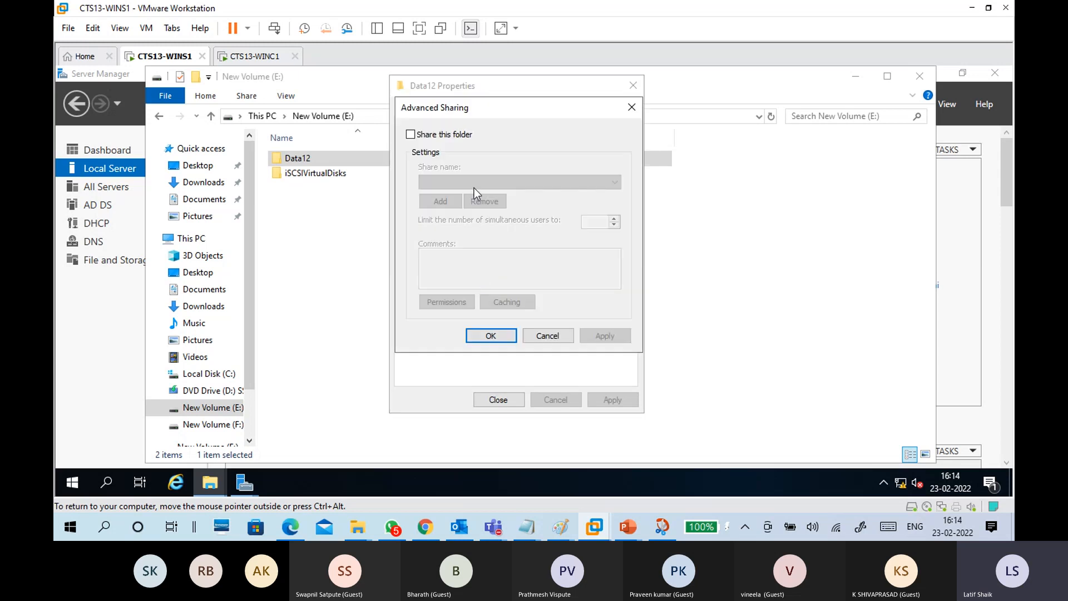
left_click(441, 135)
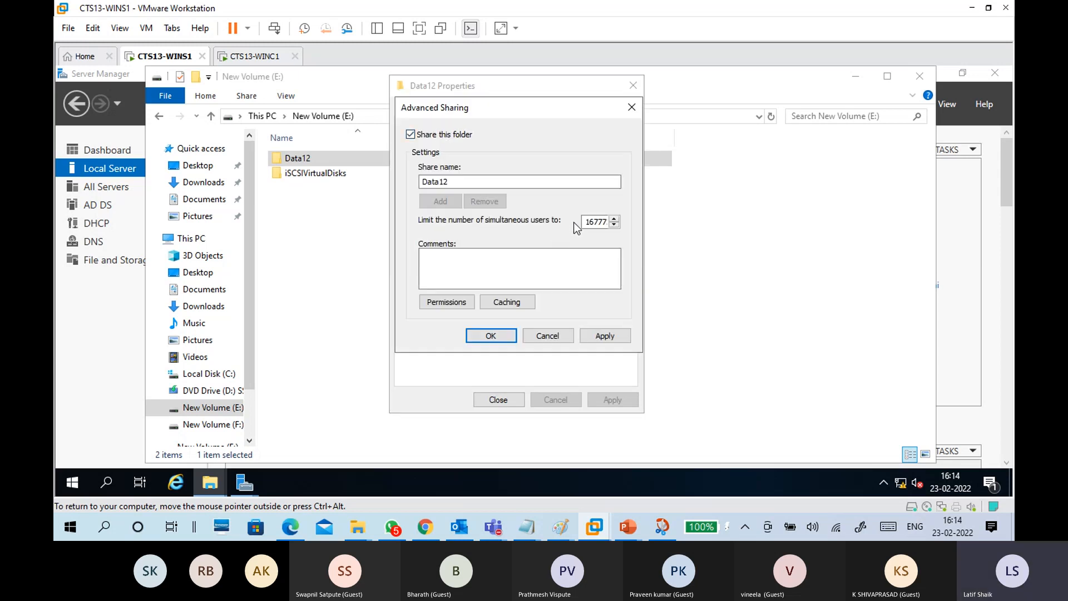
left_click_drag(440, 186, 412, 183)
type("Sahe")
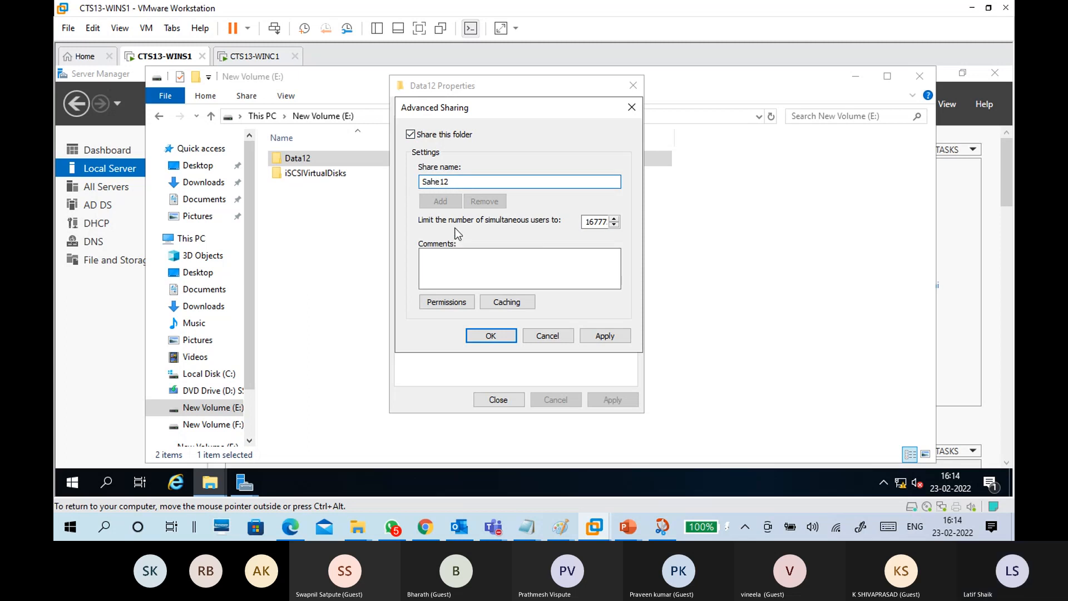
key("BackSpace")
key("BackSpace")
type("hare")
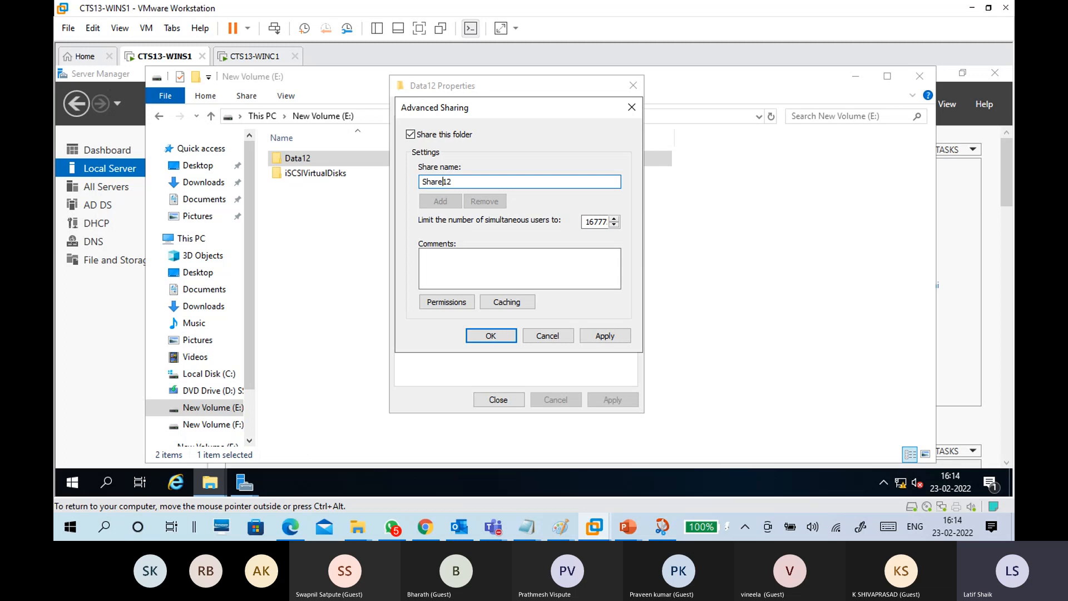
left_click(453, 305)
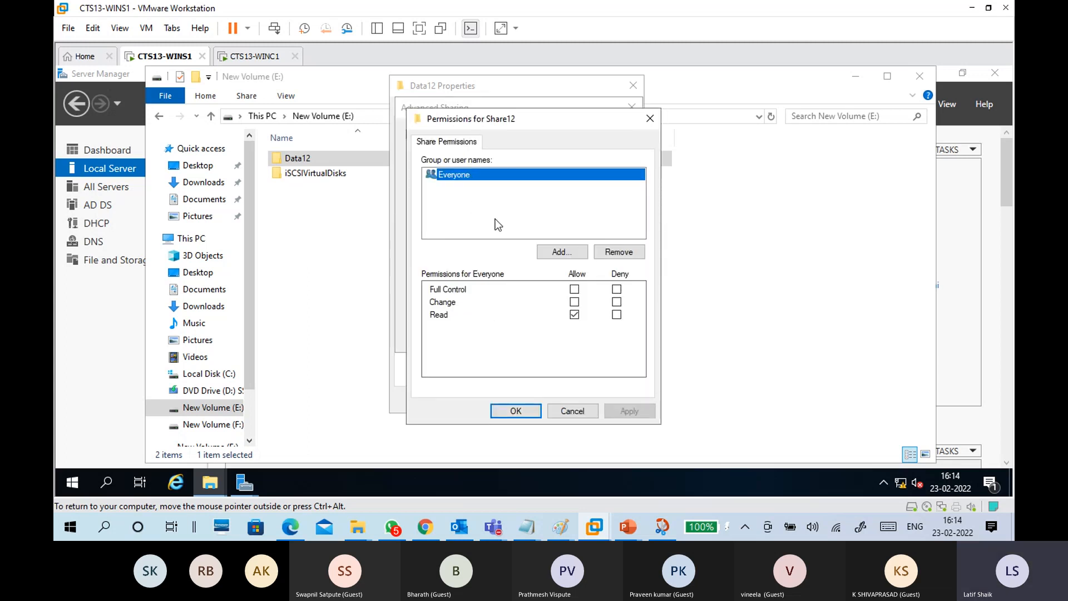
Step: Replace Everyone with Domain Users and grant them Full Control on Share12
left_click(618, 251)
left_click(548, 252)
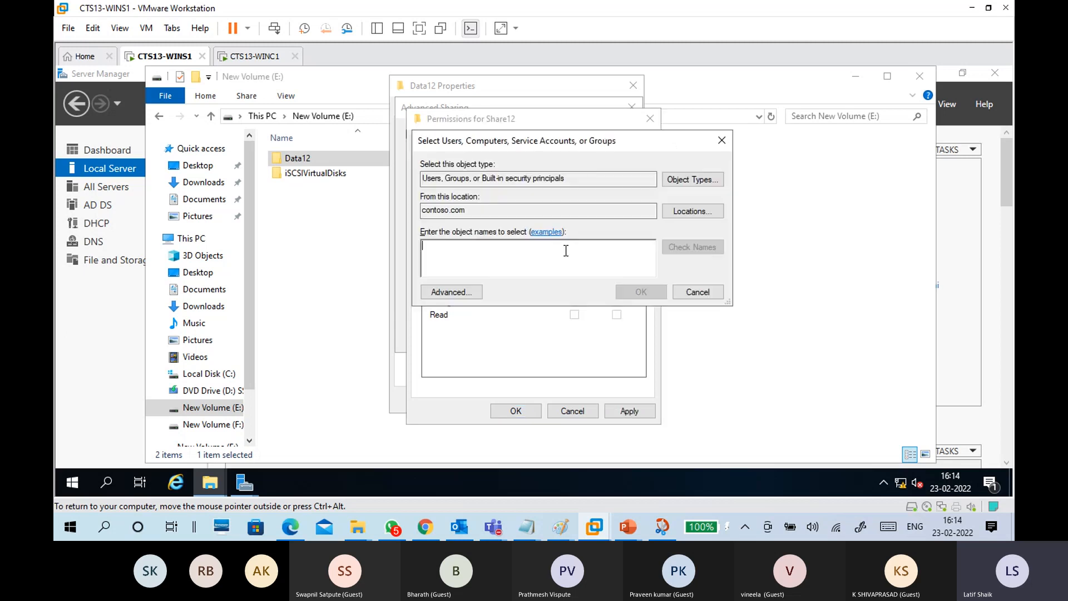
type("Domain")
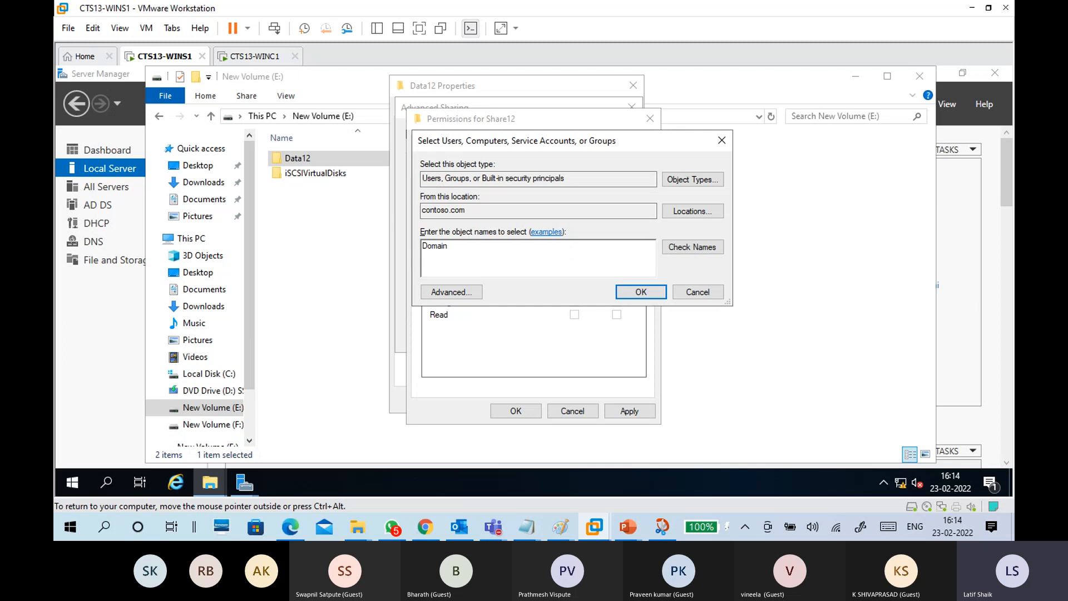
left_click(693, 248)
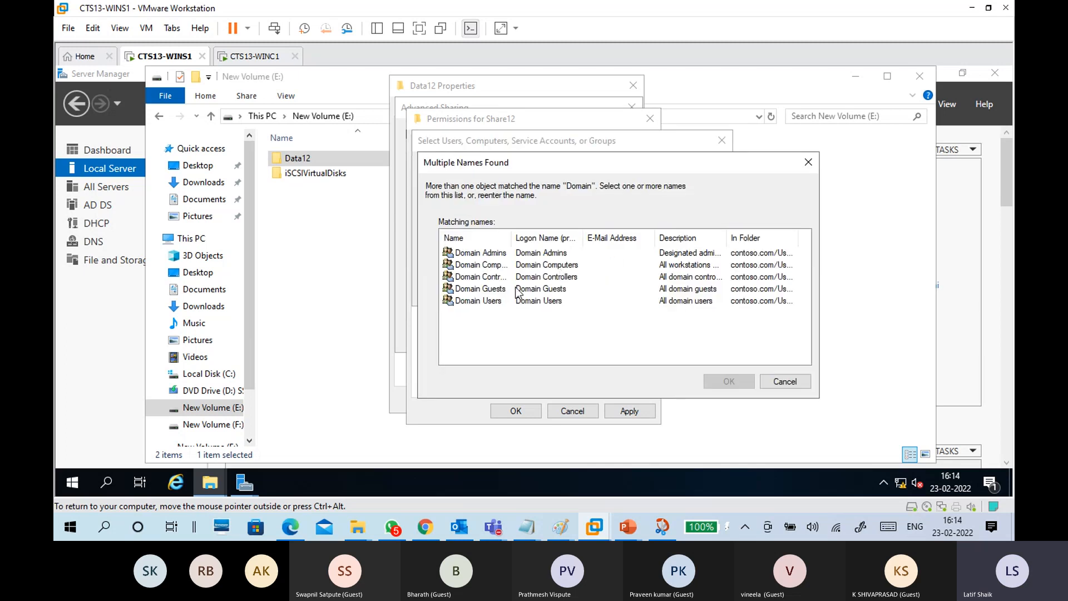
left_click(492, 301)
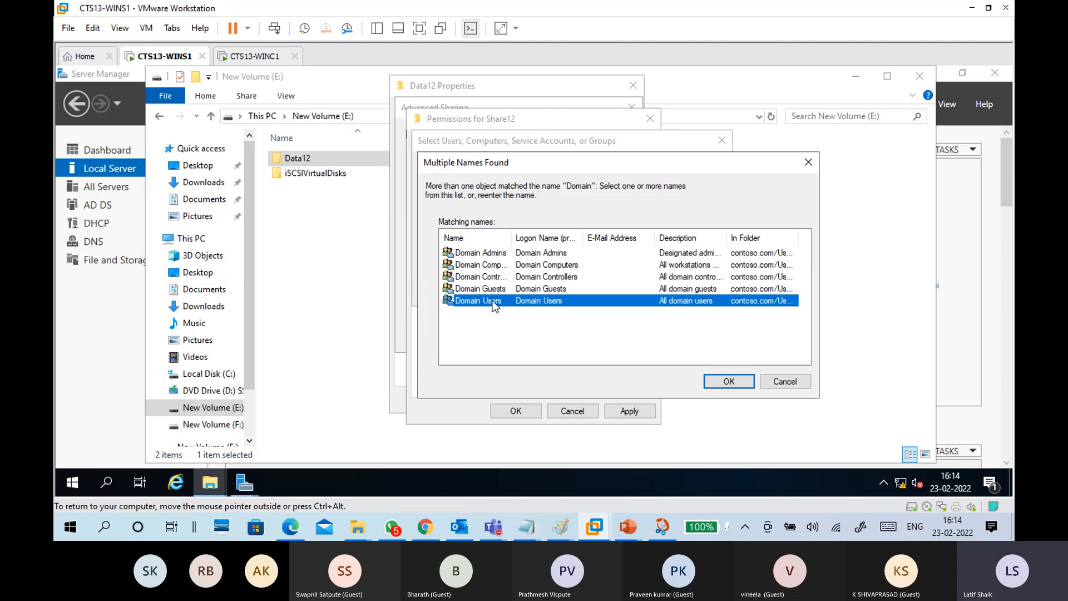
left_click(717, 381)
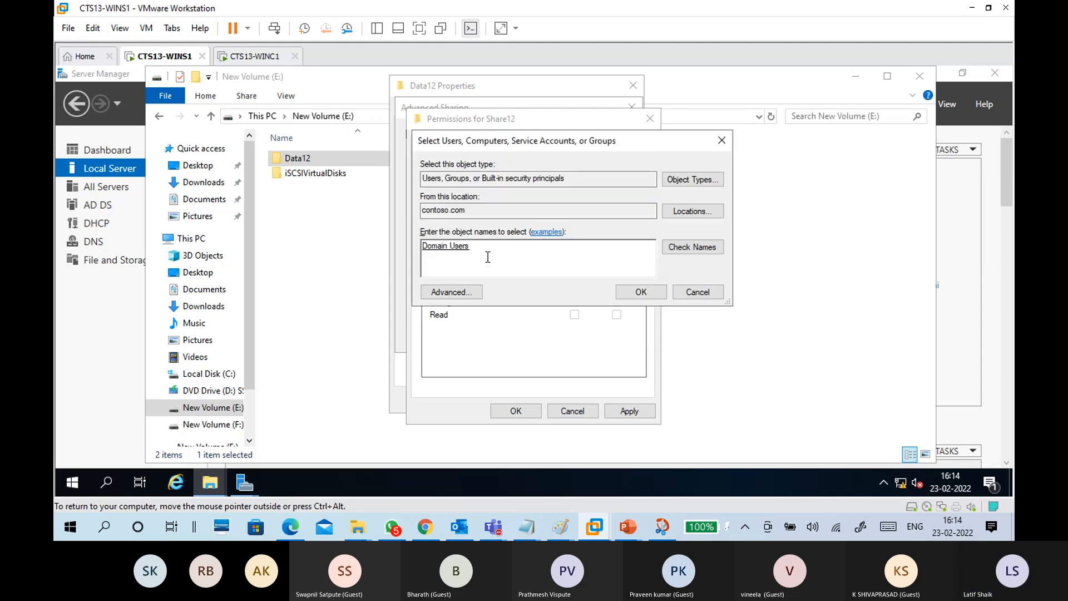
left_click(642, 290)
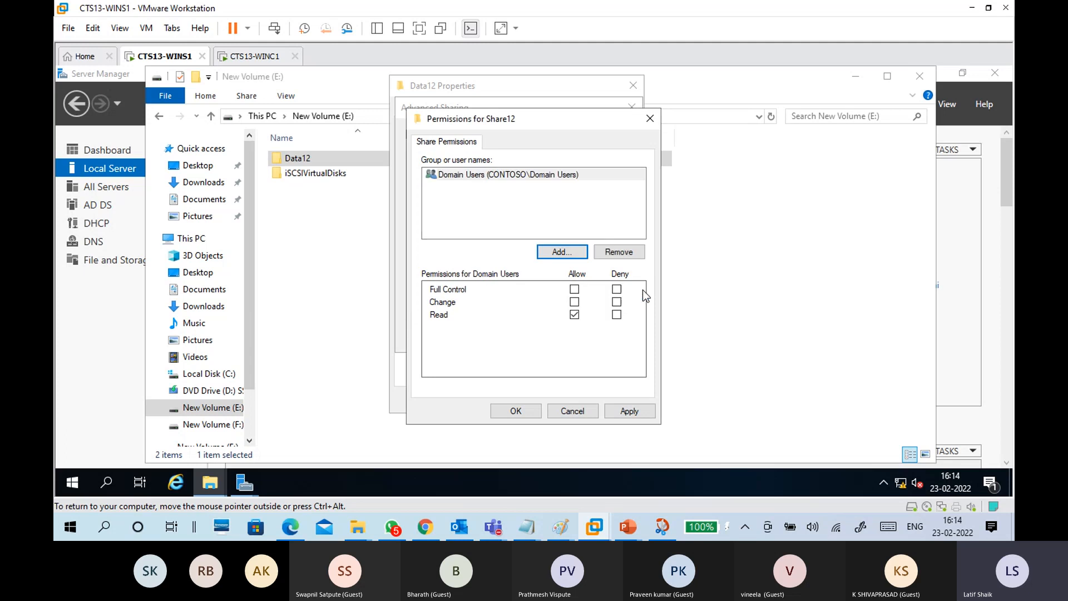
left_click(574, 288)
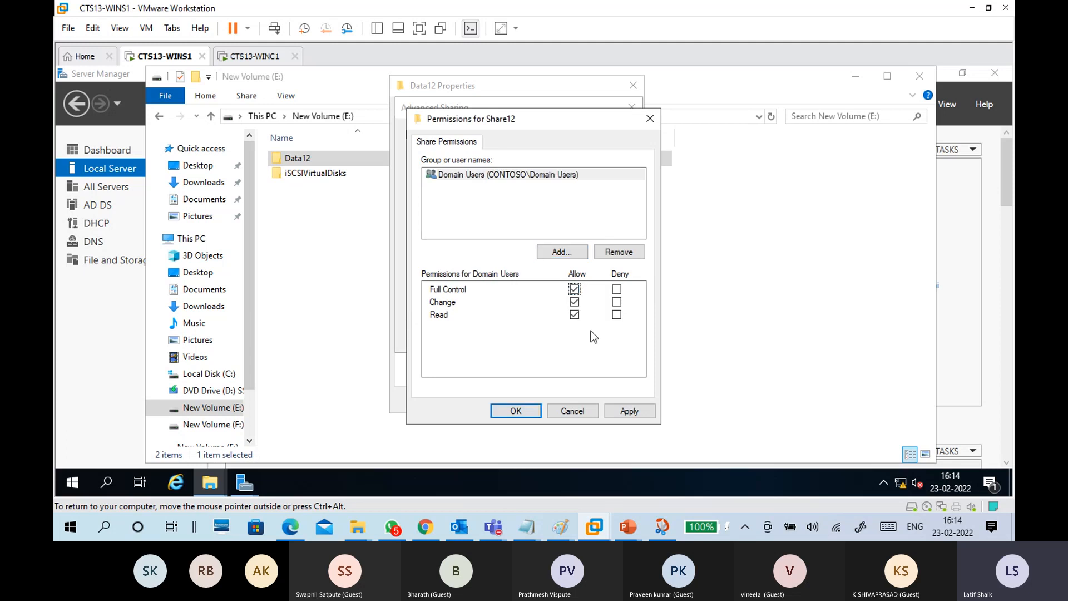
left_click(617, 411)
left_click(526, 412)
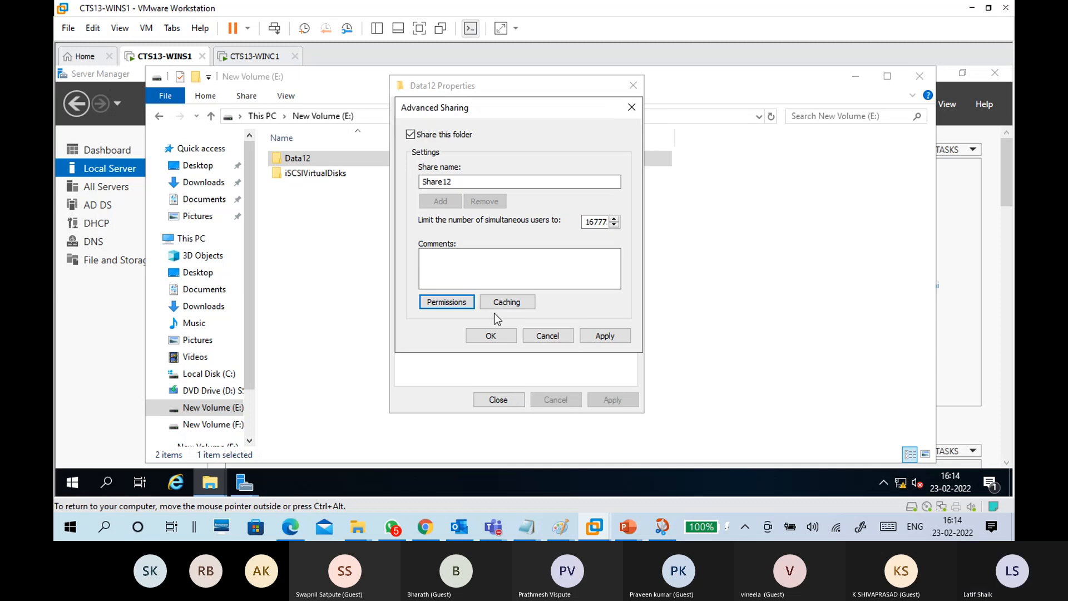
Step: Review the Caching settings, confirm Advanced Sharing, and check the \\WINS1\Share12 path
left_click(513, 303)
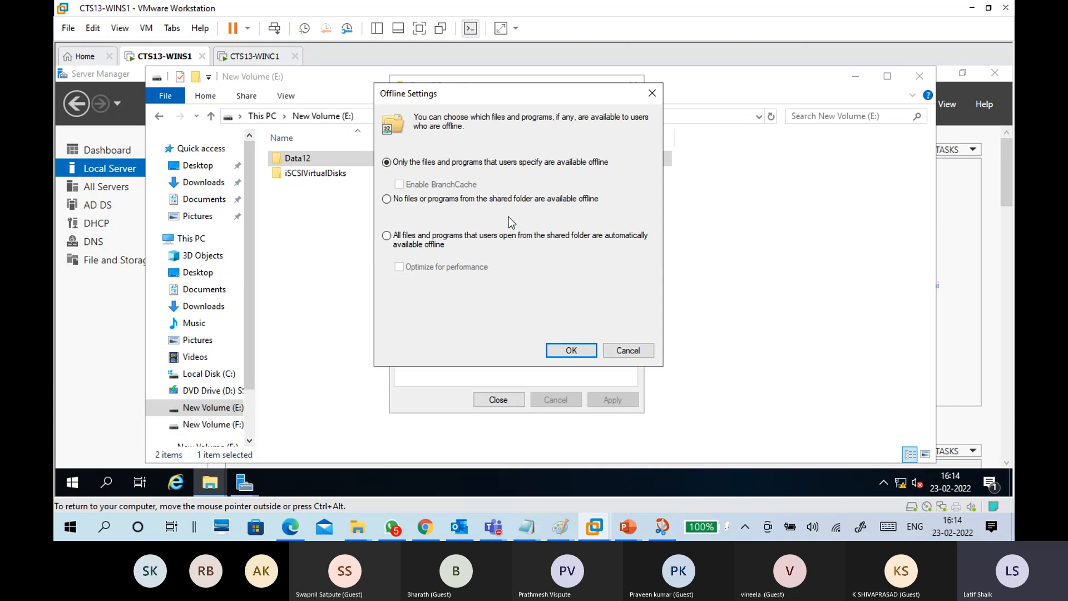
left_click(626, 351)
left_click(596, 336)
left_click(494, 336)
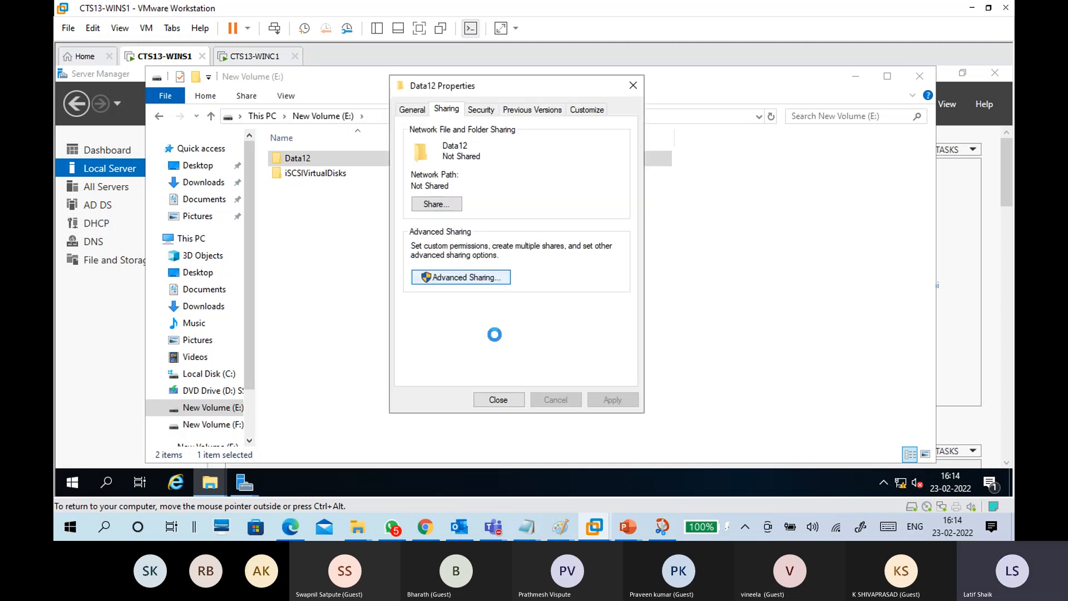
left_click_drag(481, 187, 409, 187)
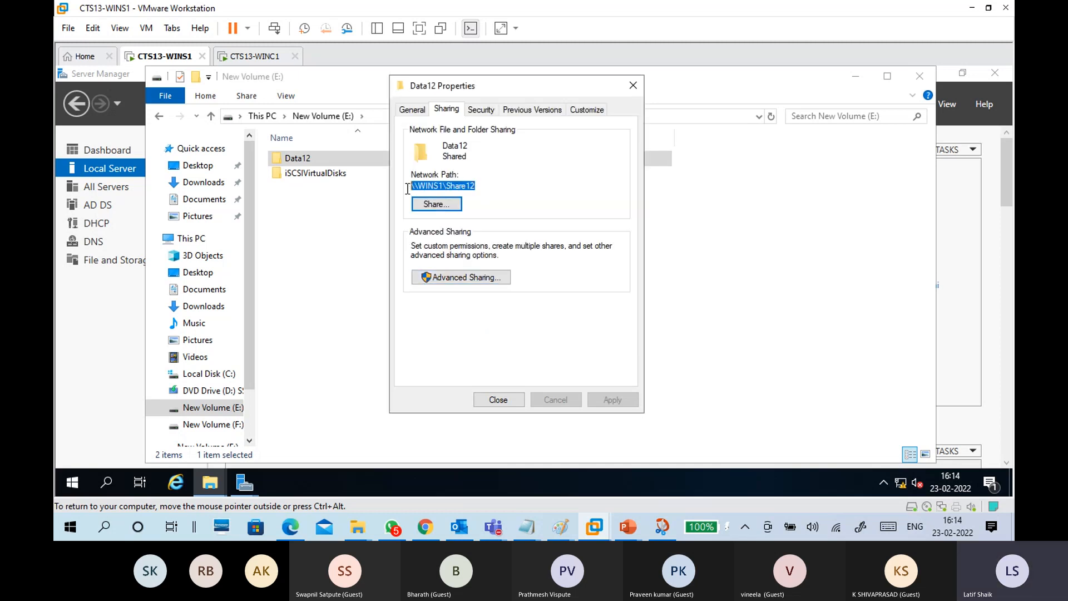
left_click(485, 188)
left_click_drag(485, 187, 404, 191)
left_click(511, 183)
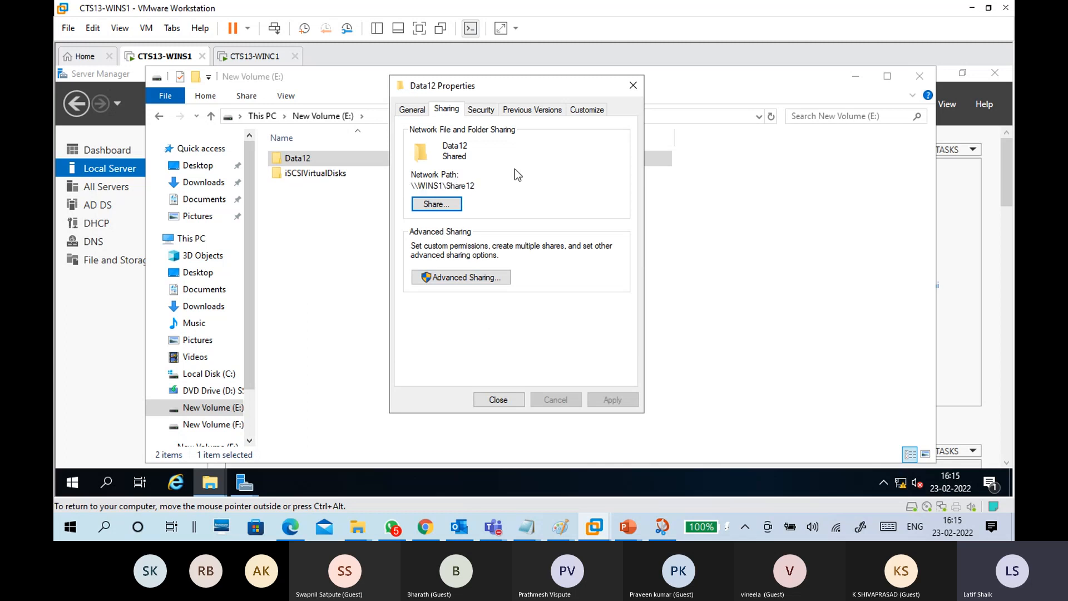
Step: Add Domain Users to Data12's security permissions and apply them
left_click(481, 109)
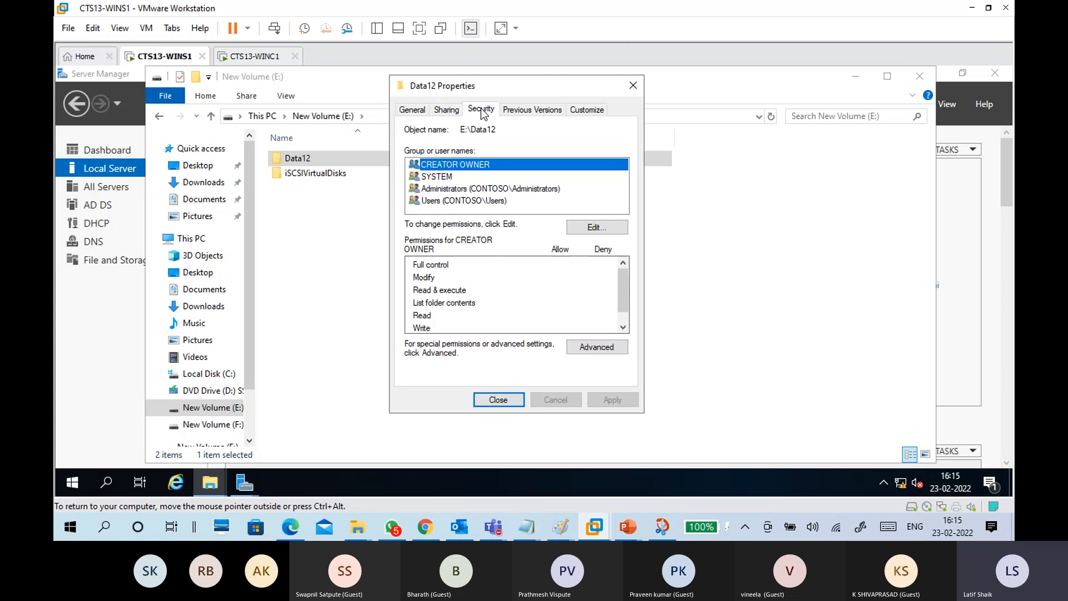
left_click(584, 233)
left_click(569, 300)
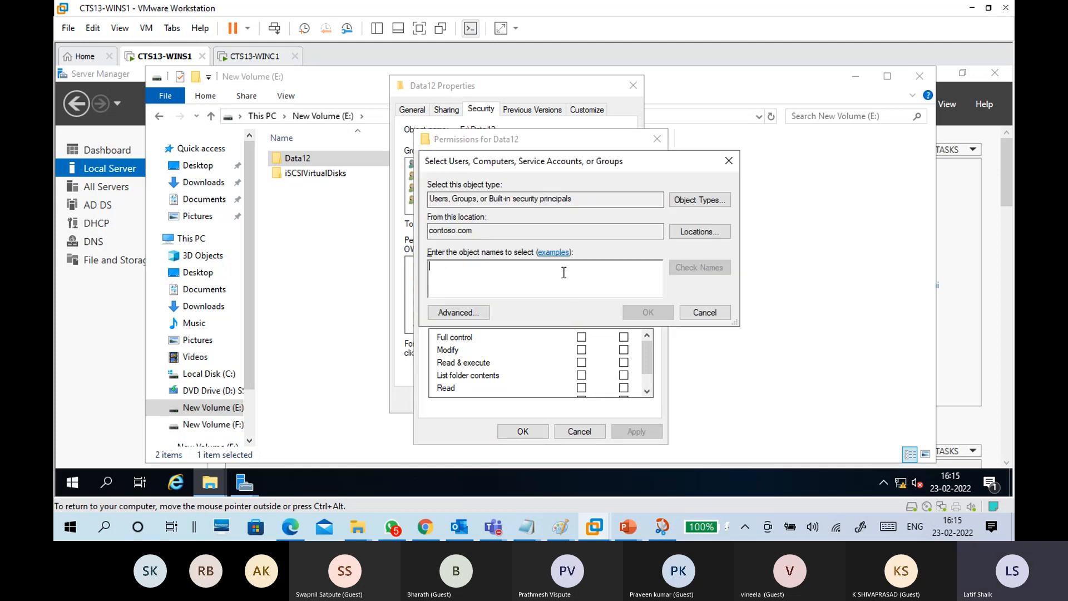
type("Domain")
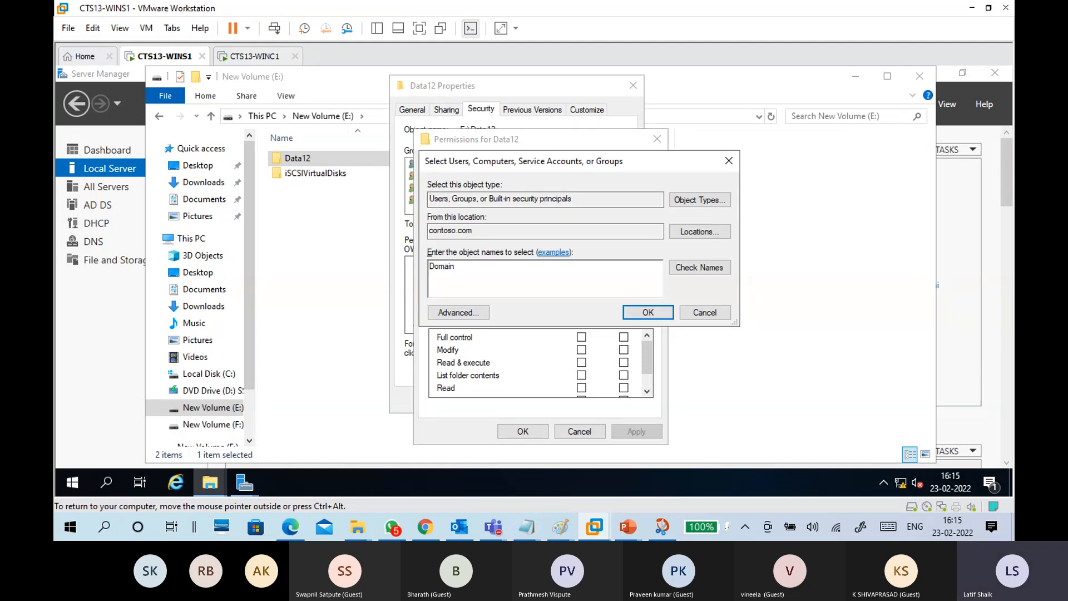
left_click(699, 267)
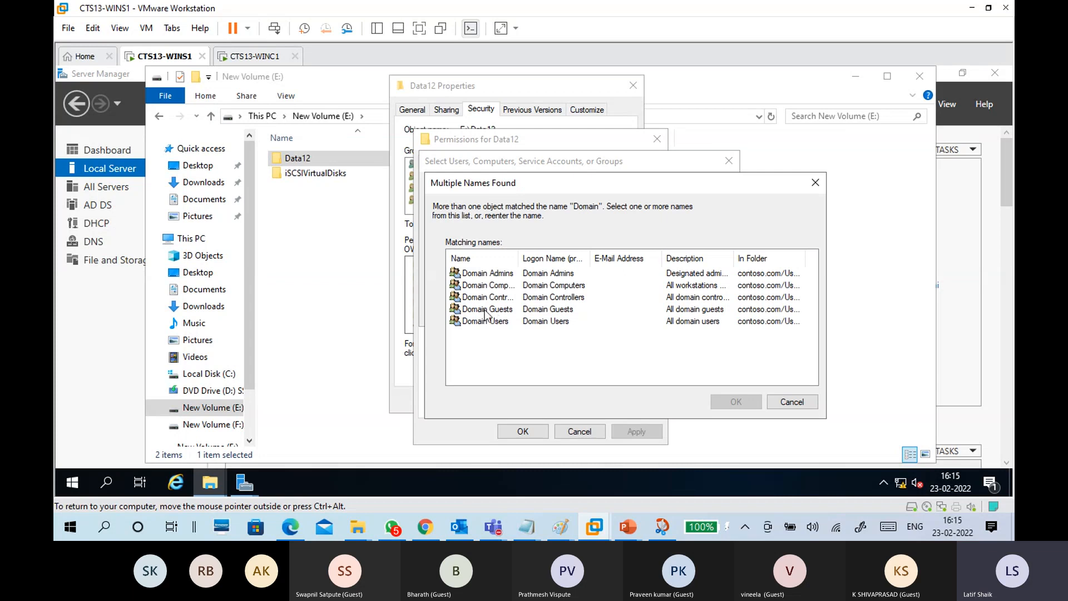
left_click(495, 322)
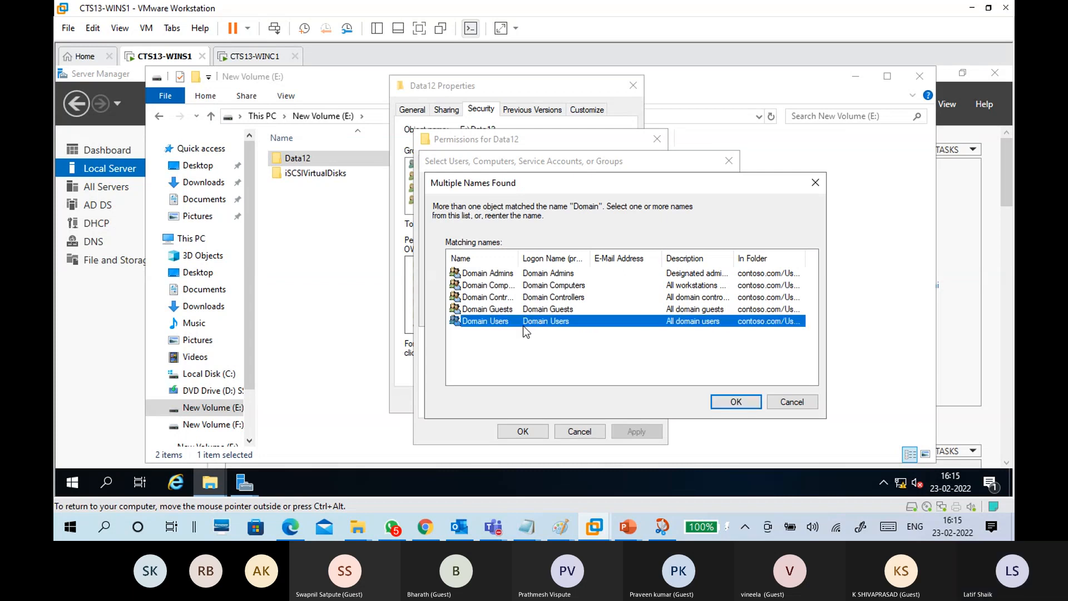
left_click(731, 403)
left_click(646, 314)
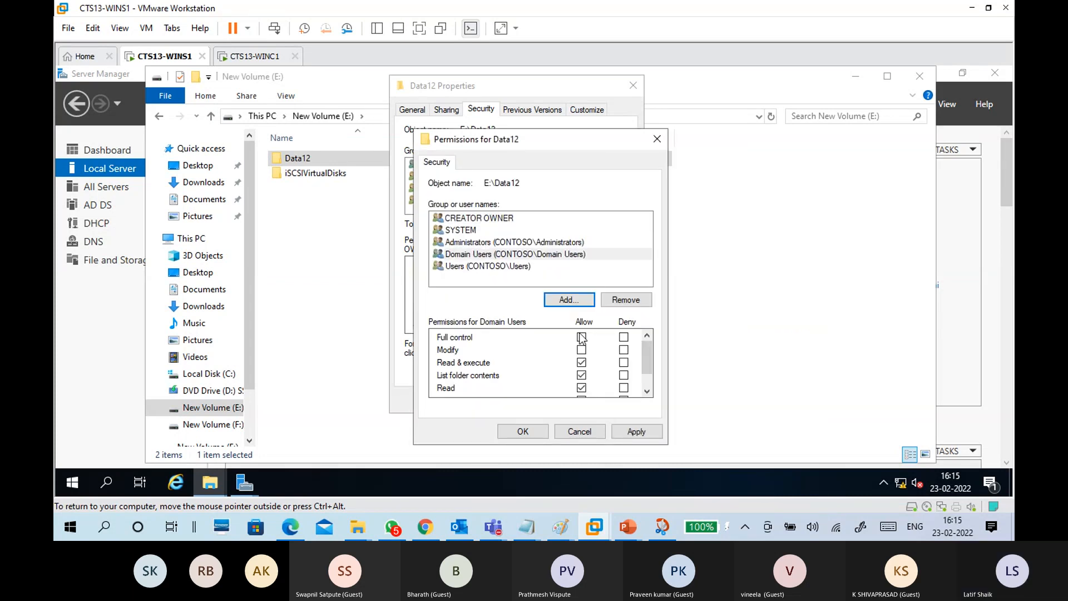
left_click(624, 434)
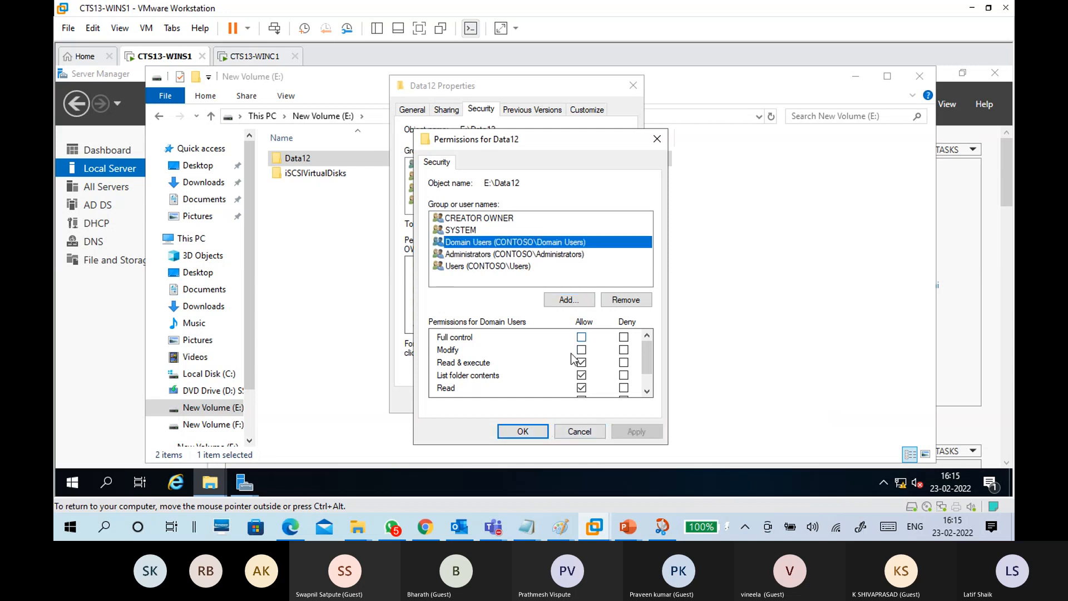
left_click(522, 435)
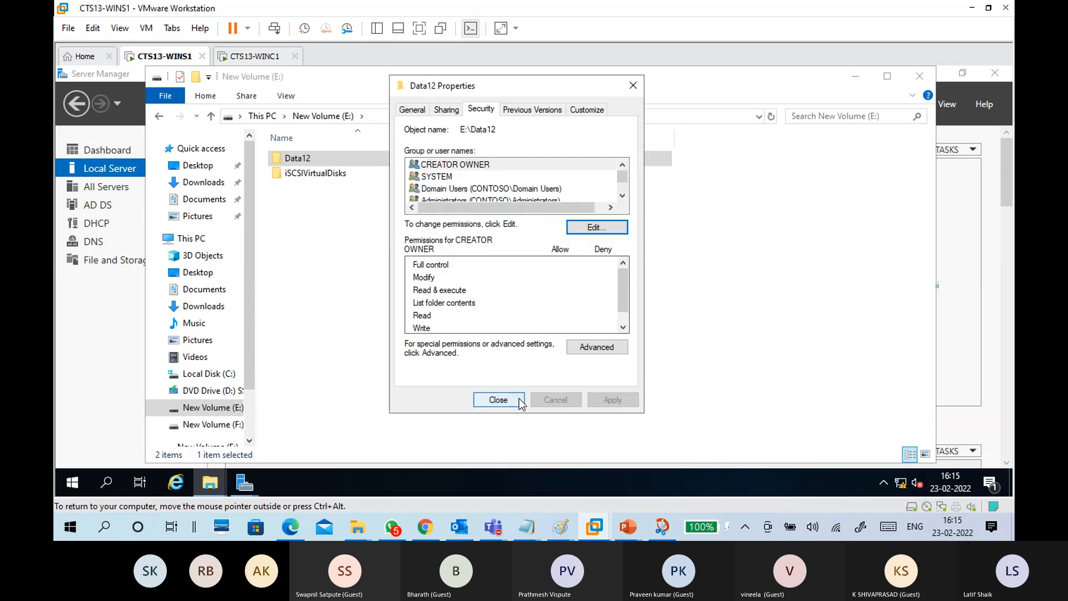
Step: Review Domain Users' security permissions and recheck the \\WINS1\Share12 network path
scroll(496, 187, "down", 1)
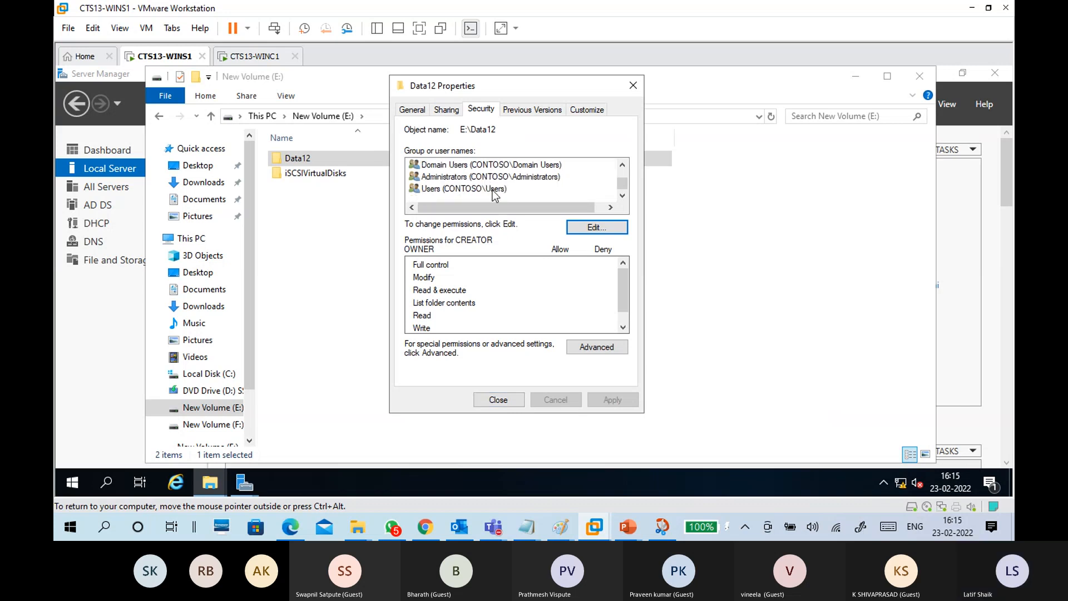
scroll(492, 190, "up", 1)
left_click(487, 189)
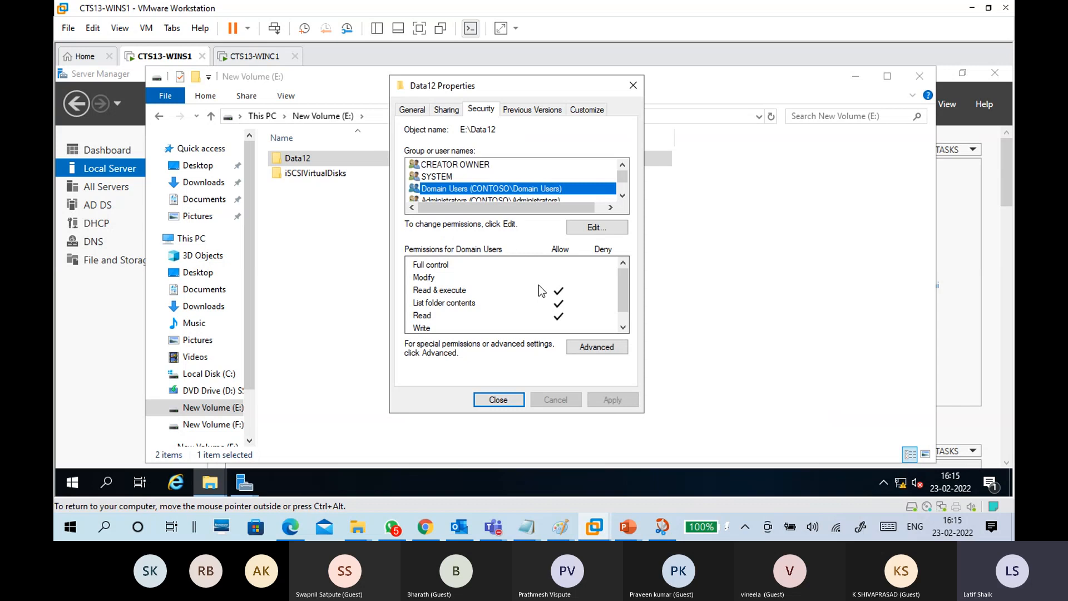
scroll(623, 292, "down", 1)
scroll(615, 289, "up", 1)
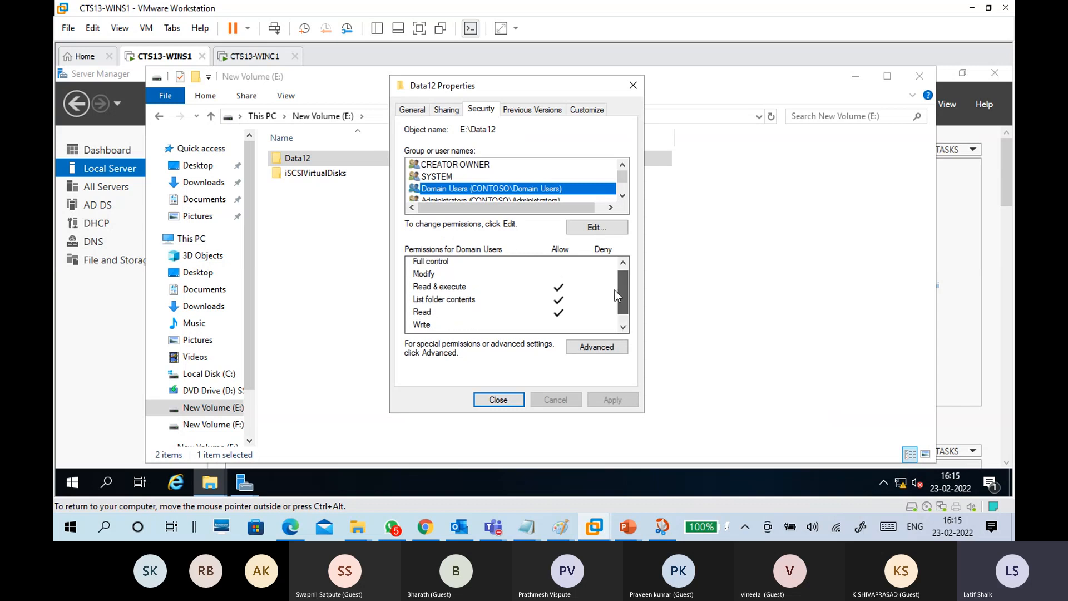
left_click(455, 111)
left_click_drag(481, 186, 383, 192)
Step: Close Data12's properties, look inside Data12, return to E:, and minimise Explorer
left_click(498, 400)
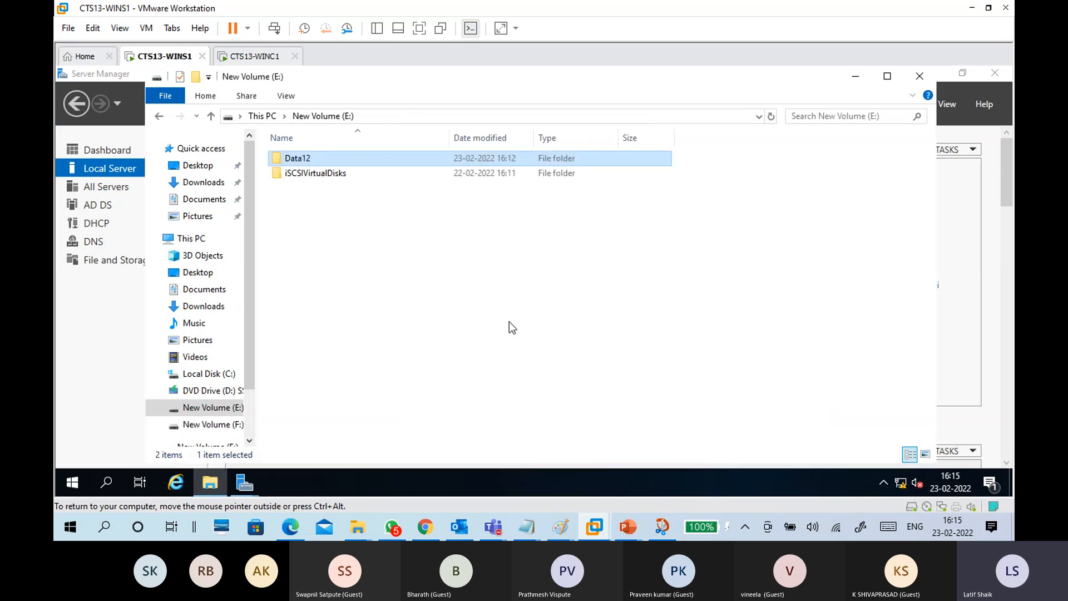
left_click(509, 322)
double_click(297, 159)
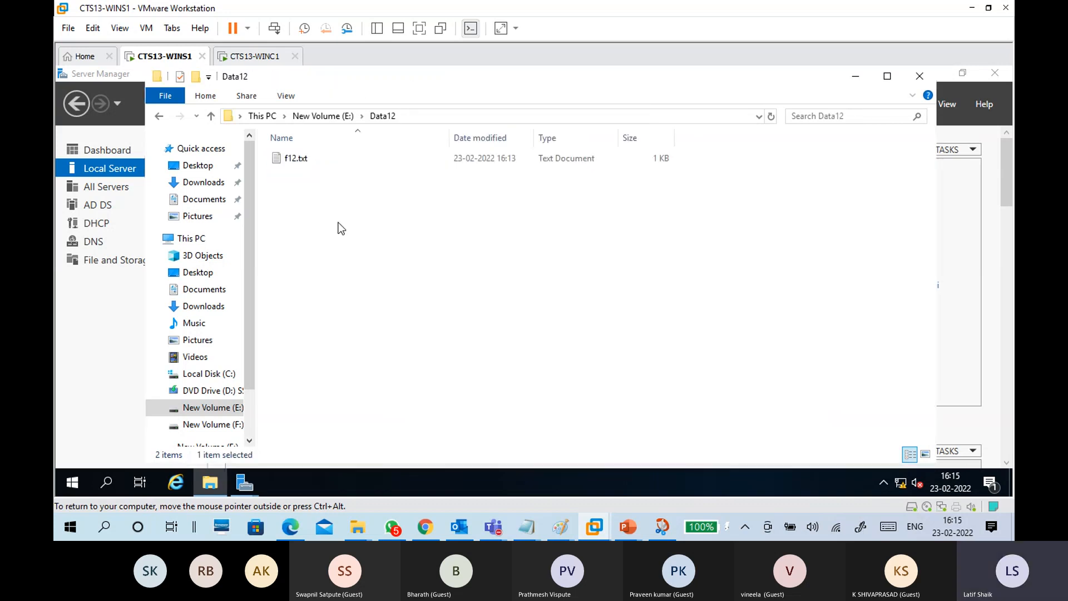
left_click(336, 119)
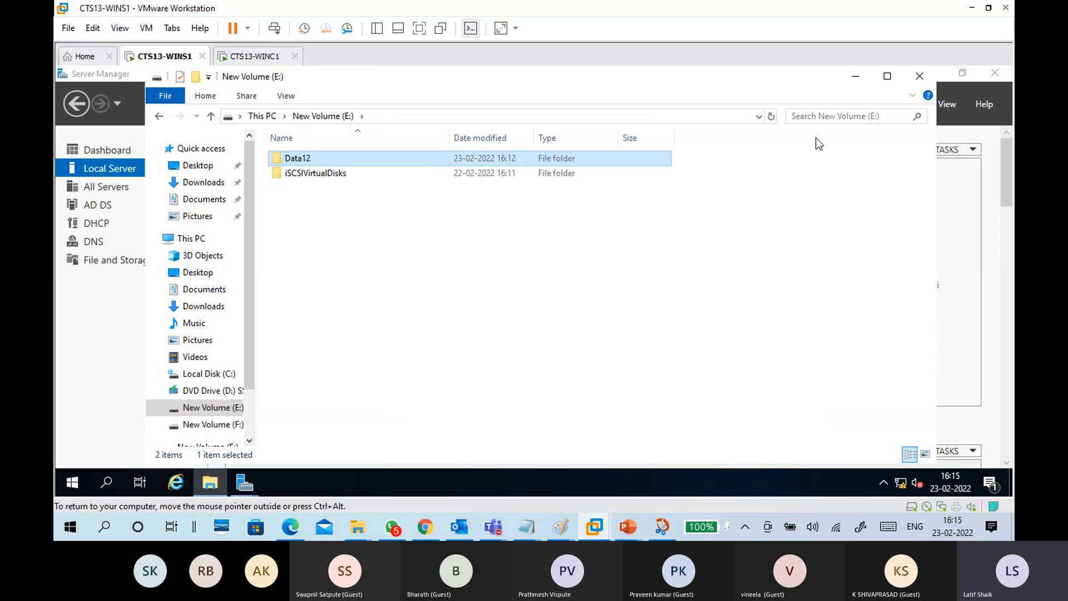
left_click(855, 76)
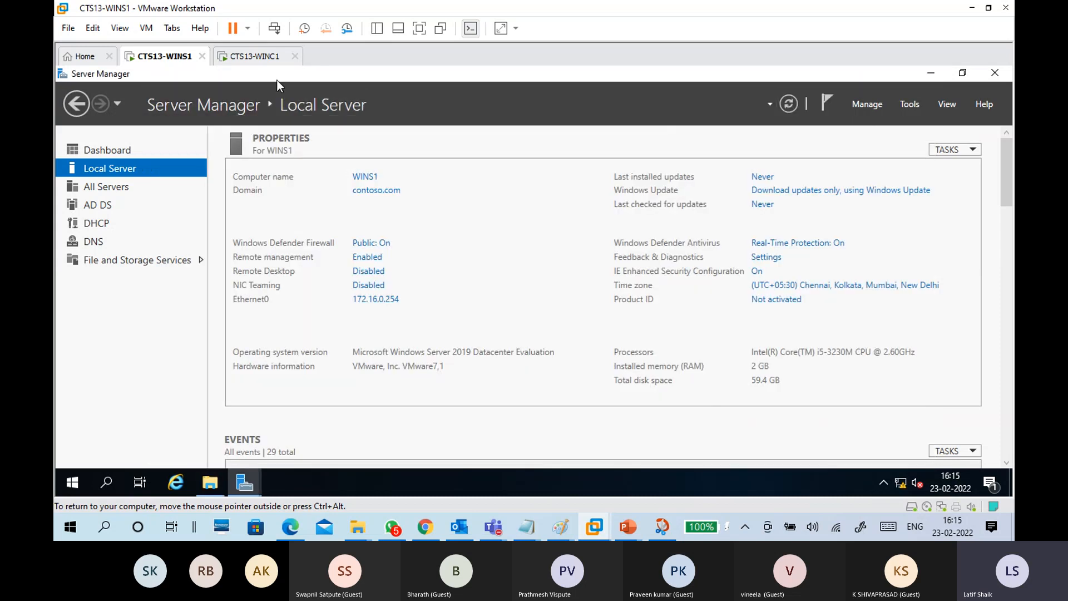
Step: On CTS13-WINC1, open \\Wins1\Share12 and read f12, then close both windows
left_click(256, 56)
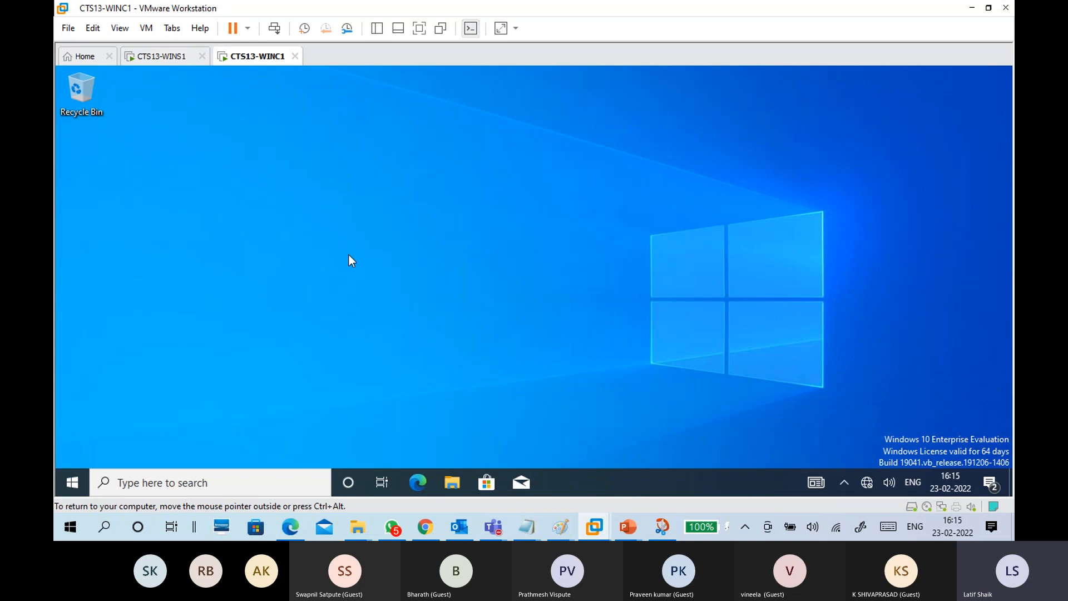
key("super+r")
type("\\")
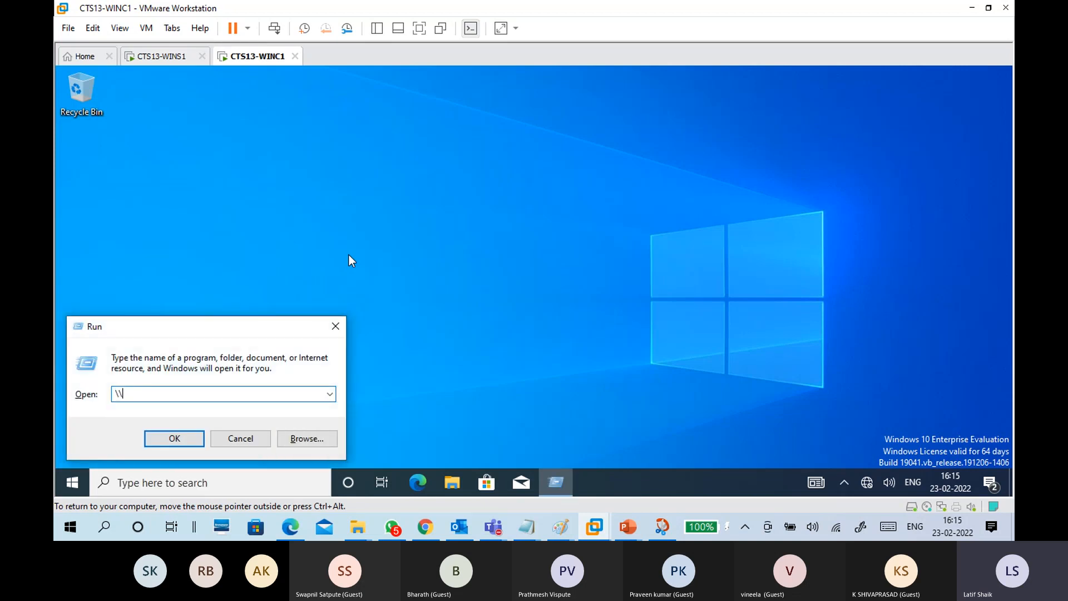
type("Wins1")
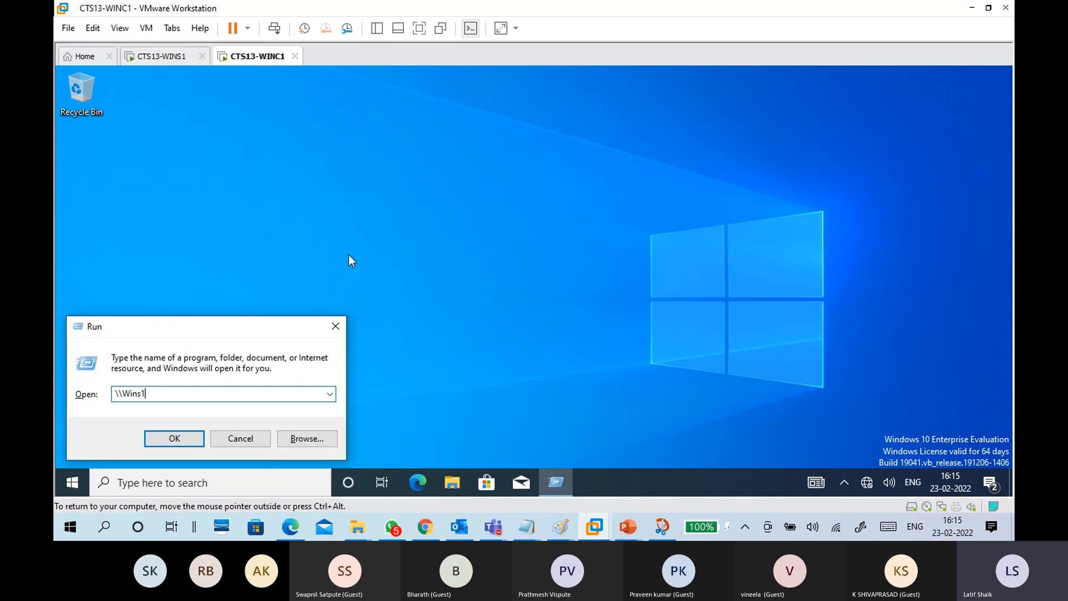
key("Return")
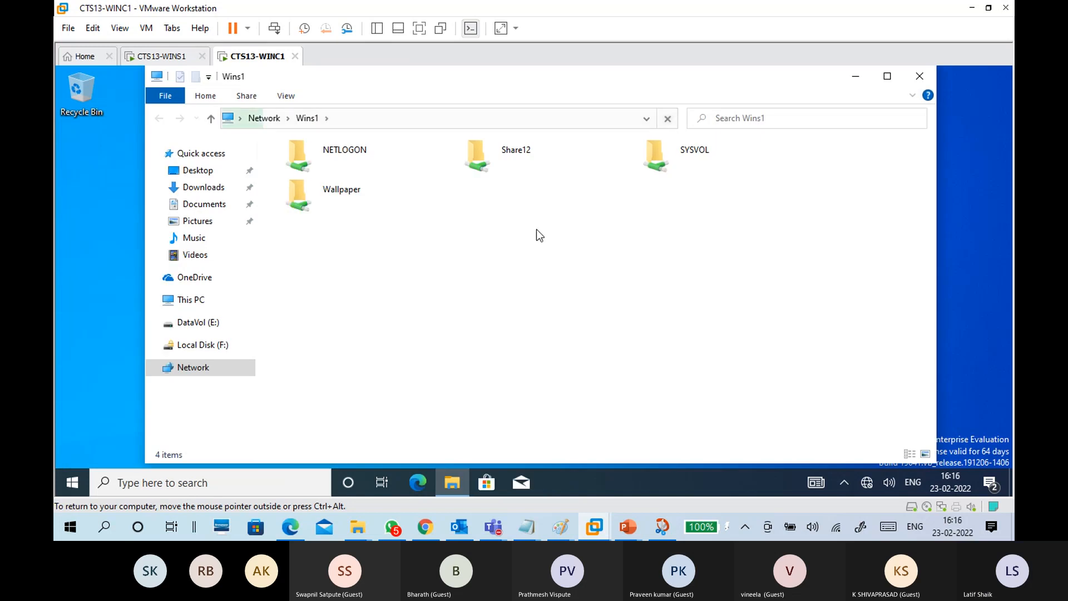
left_click(525, 152)
double_click(528, 163)
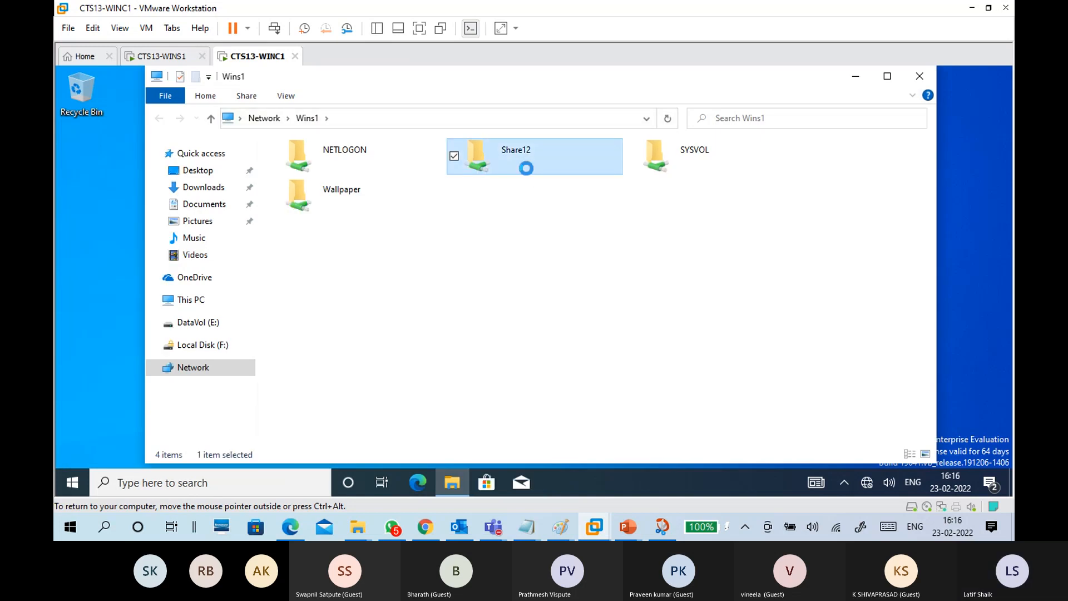
left_click(316, 166)
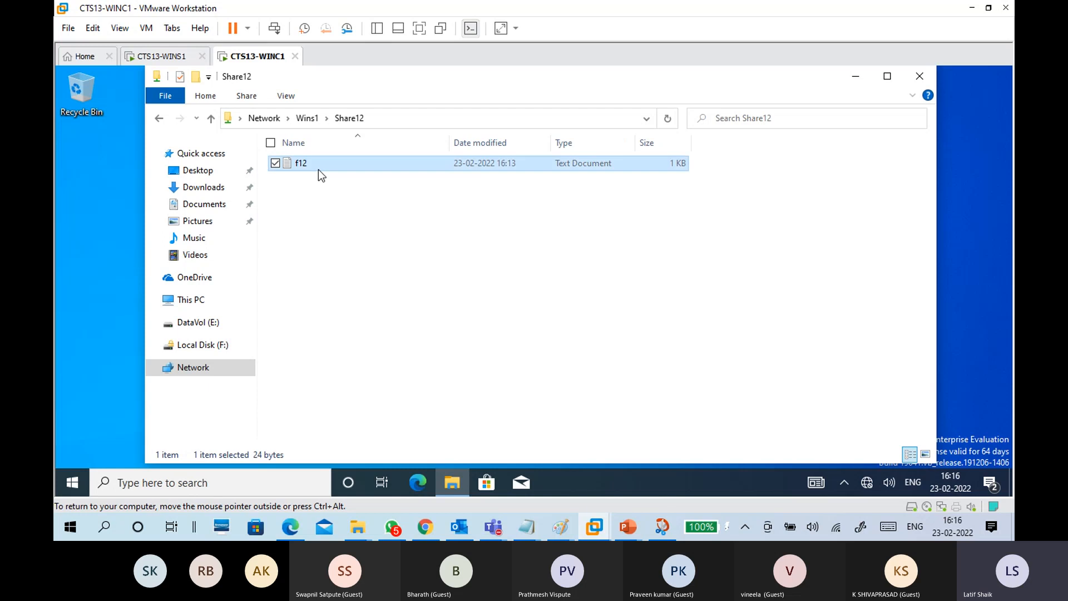
double_click(318, 169)
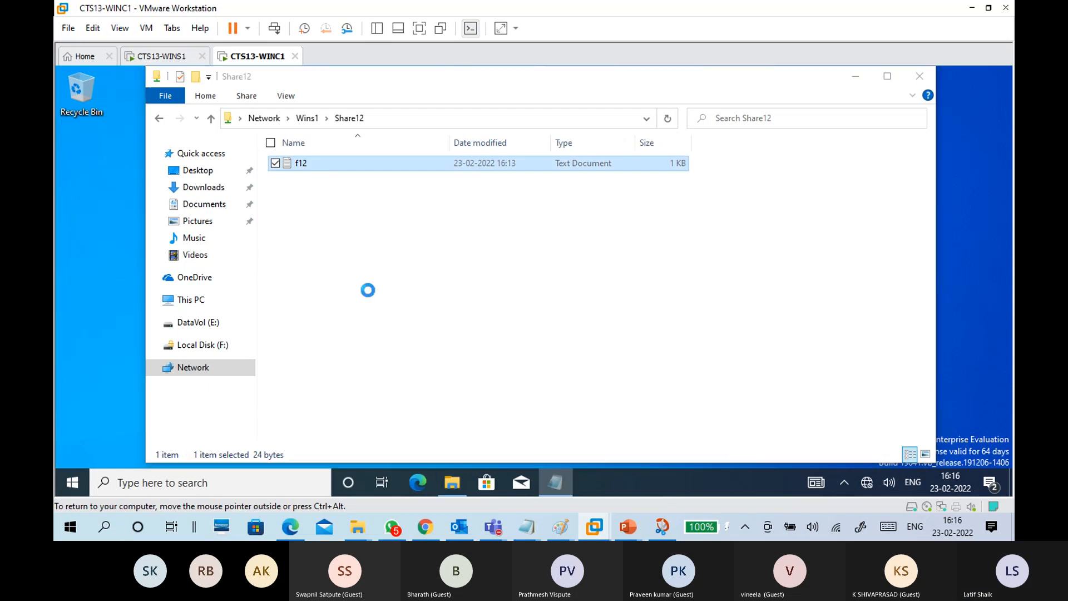
left_click(775, 94)
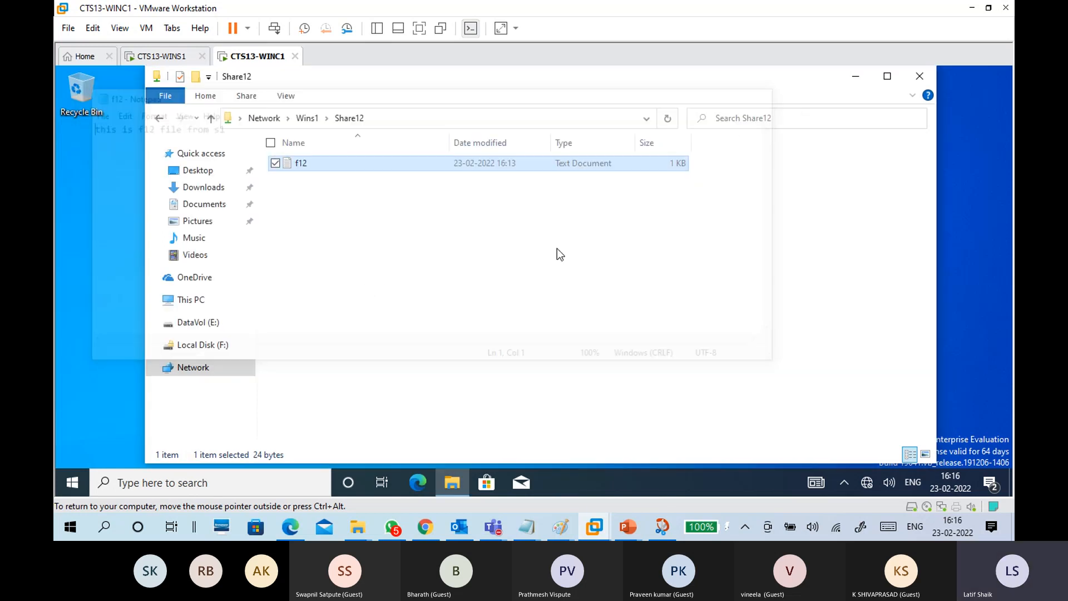
left_click(919, 73)
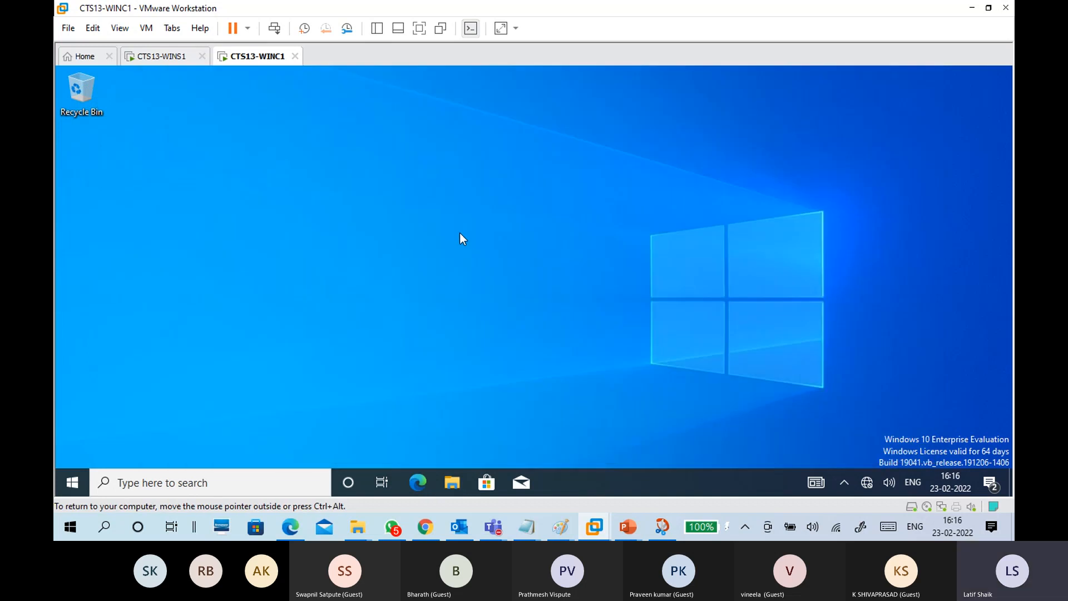
Step: Open \\contoso.com and browse its Share12 and Wallpaper shares, returning to the list
key("super+r")
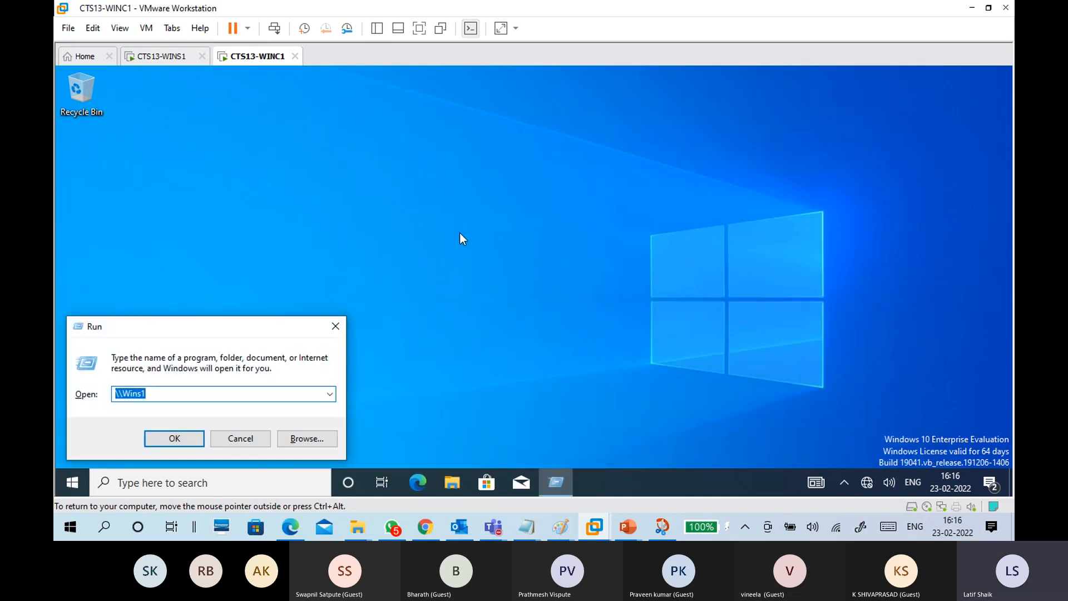
type("\\\\")
key("Return")
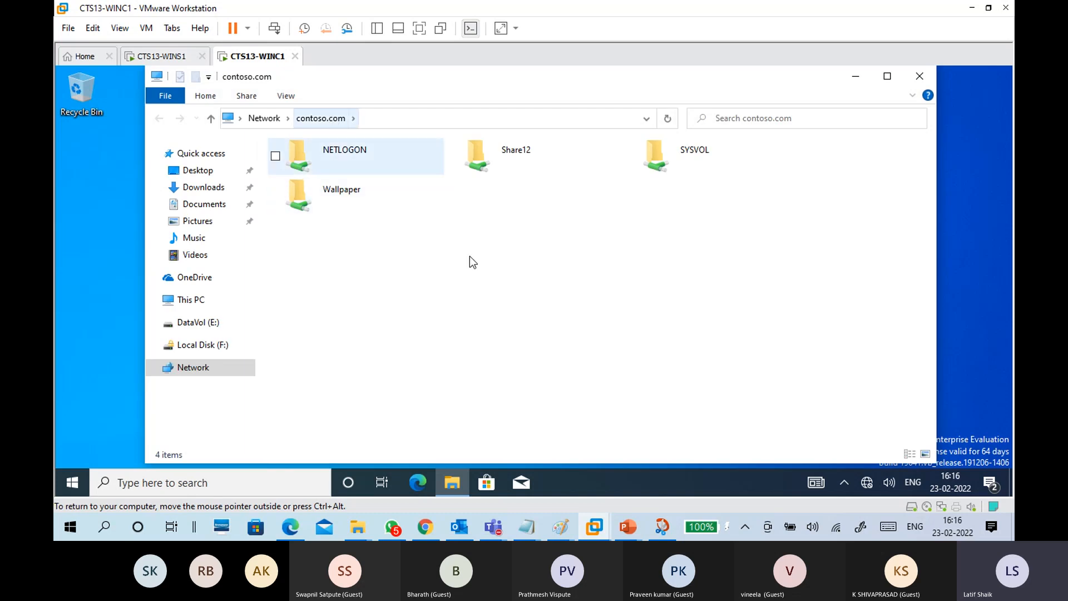
left_click(550, 156)
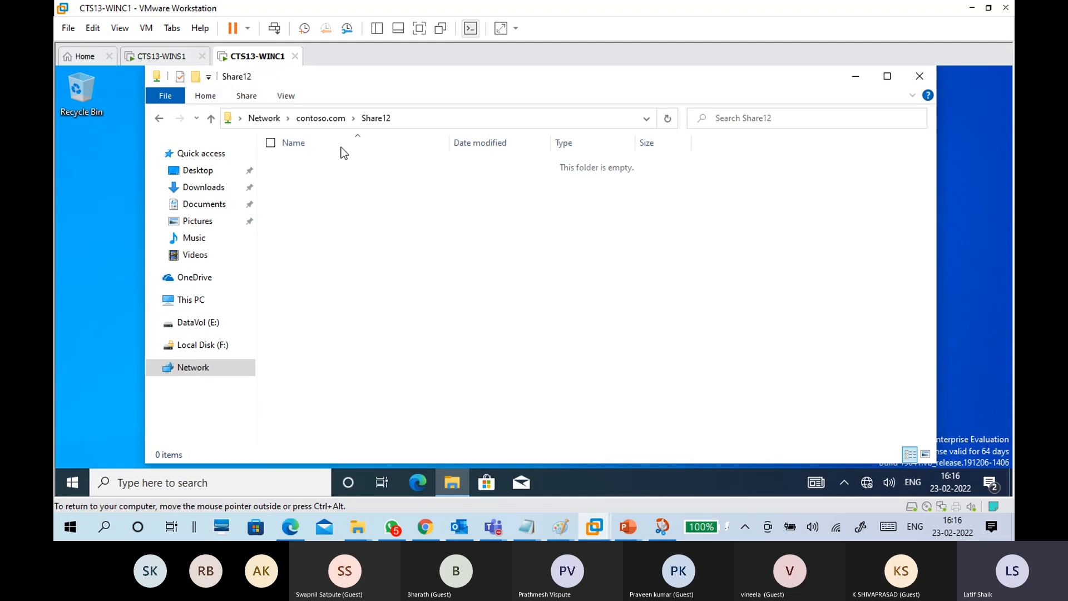
left_click(329, 119)
double_click(539, 165)
left_click(321, 119)
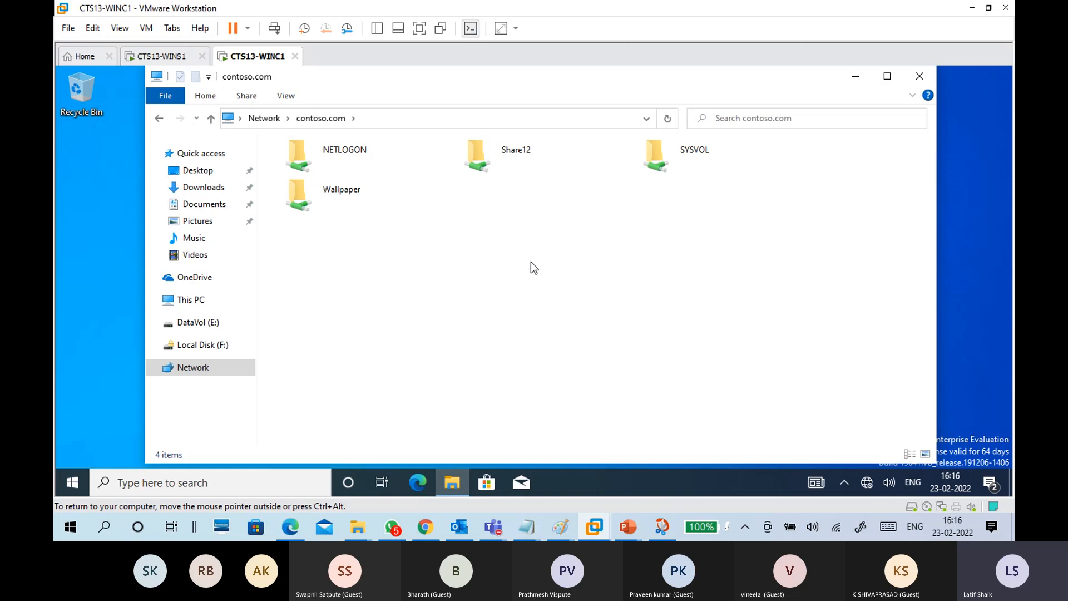
double_click(357, 195)
left_click(322, 118)
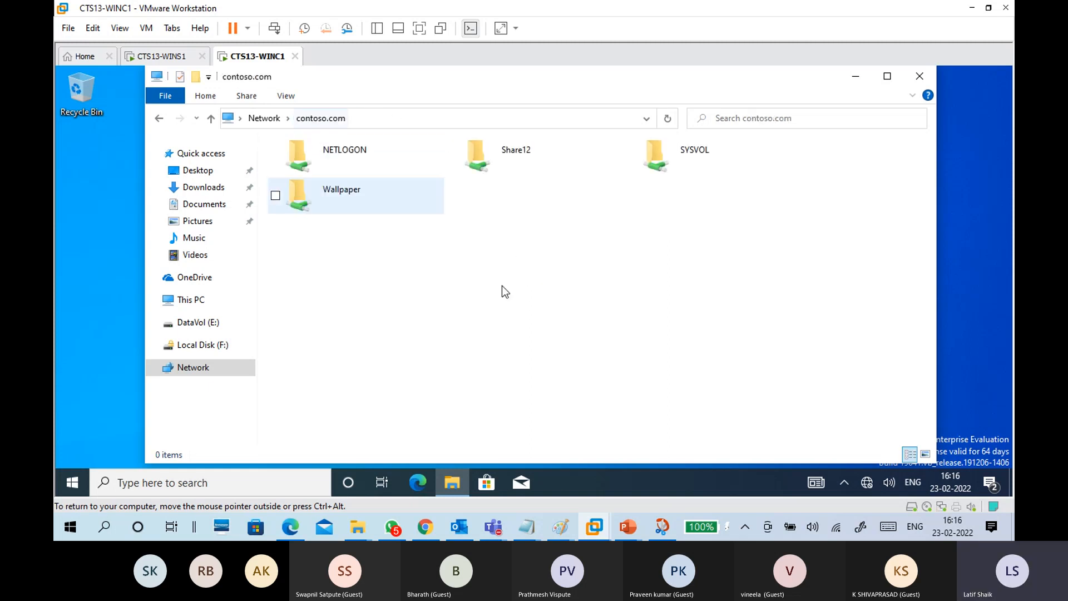
double_click(539, 163)
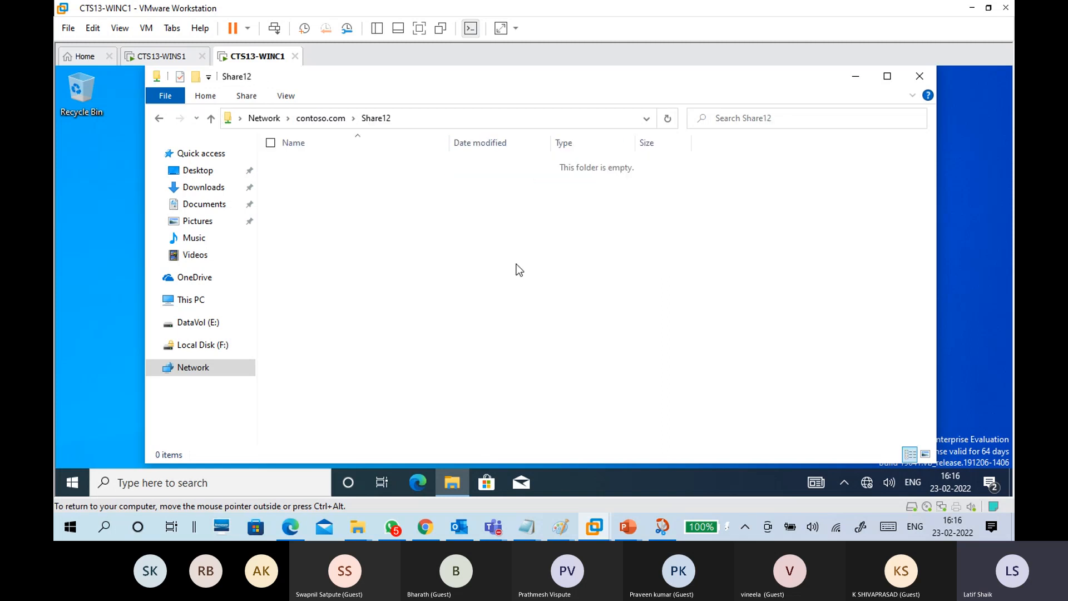
left_click(326, 121)
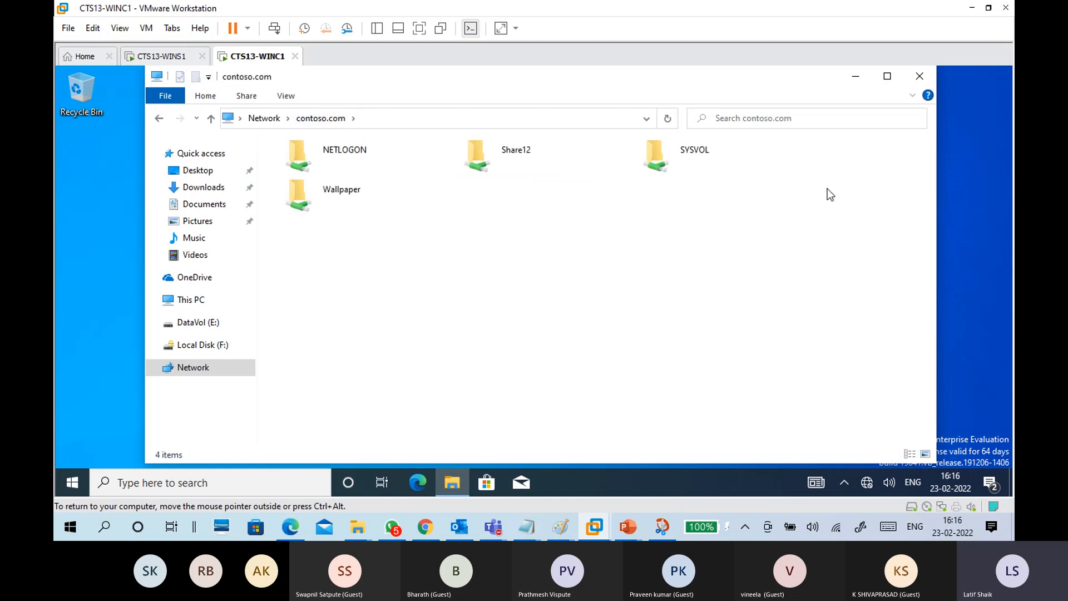
left_click(395, 124)
left_click(338, 121)
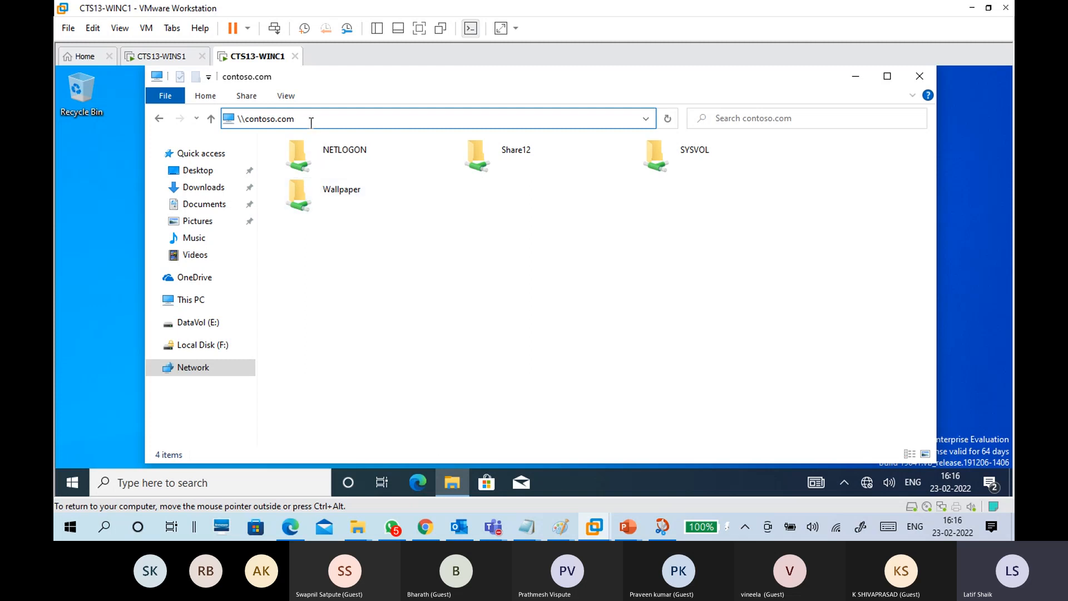
Step: Open Share12 through the server name \\wins1
key("shift+Left")
key("shift+Left")
key("shift+Left")
key("shift+Left")
key("shift+Left")
key("shift+Left")
key("shift+Left")
key("shift+Left")
key("shift+Left")
key("shift+Left")
key("shift+Left")
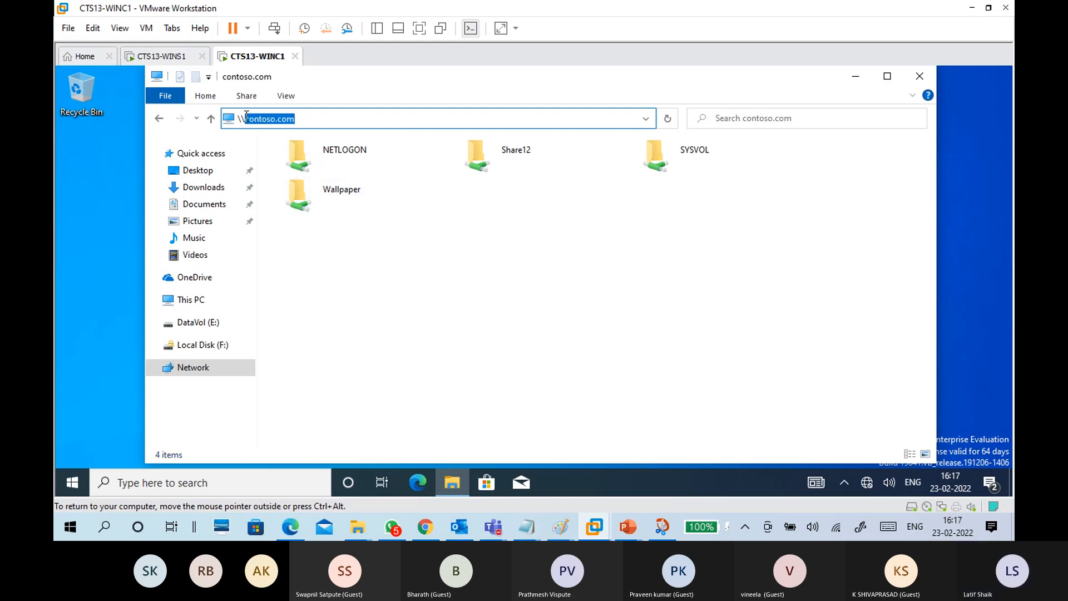
type("wins1")
key("Return")
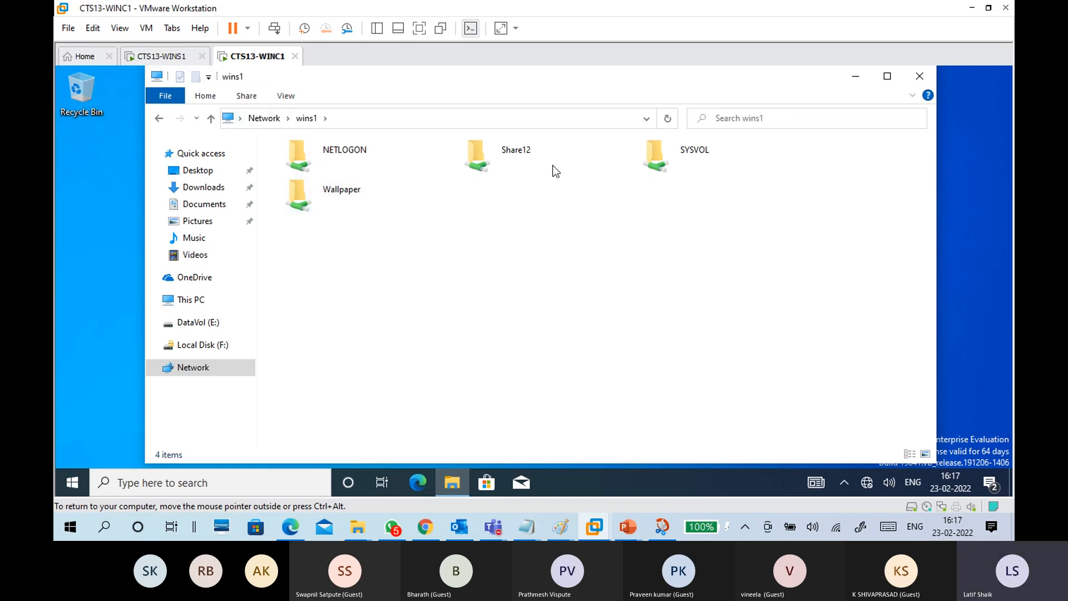
double_click(503, 159)
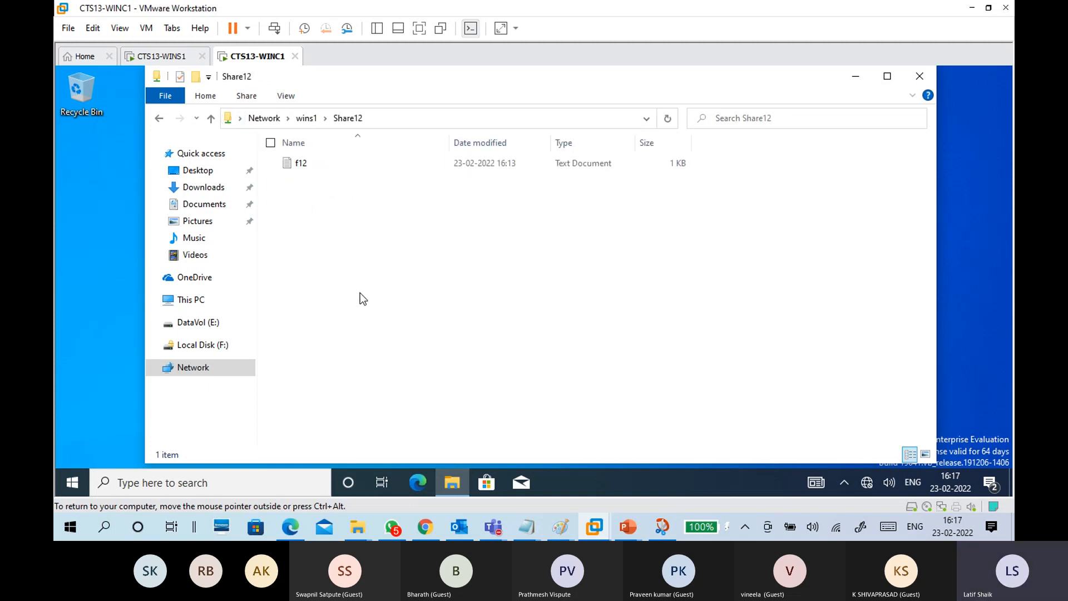
Step: Open Share12 through \\172.16.0.254, then close File Explorer
left_click(400, 118)
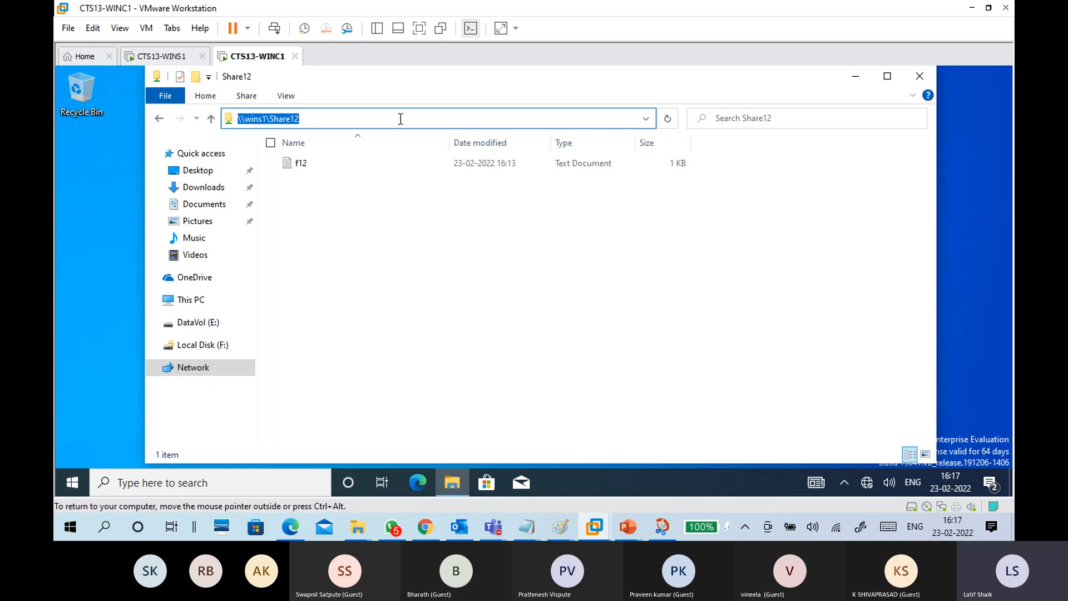
type("\\\\172.16")
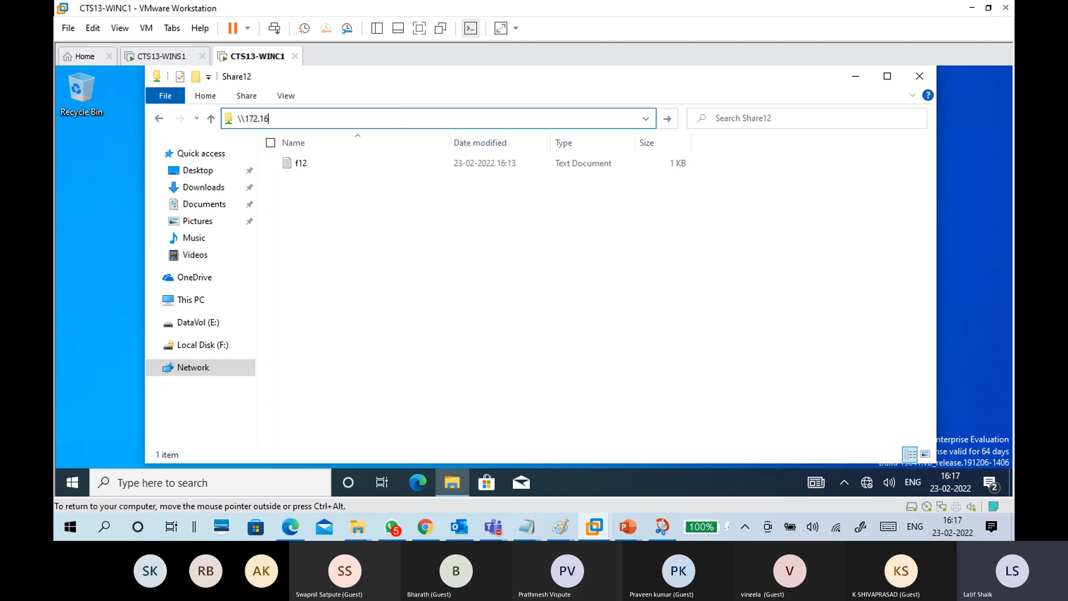
type(".0.254")
key("Return")
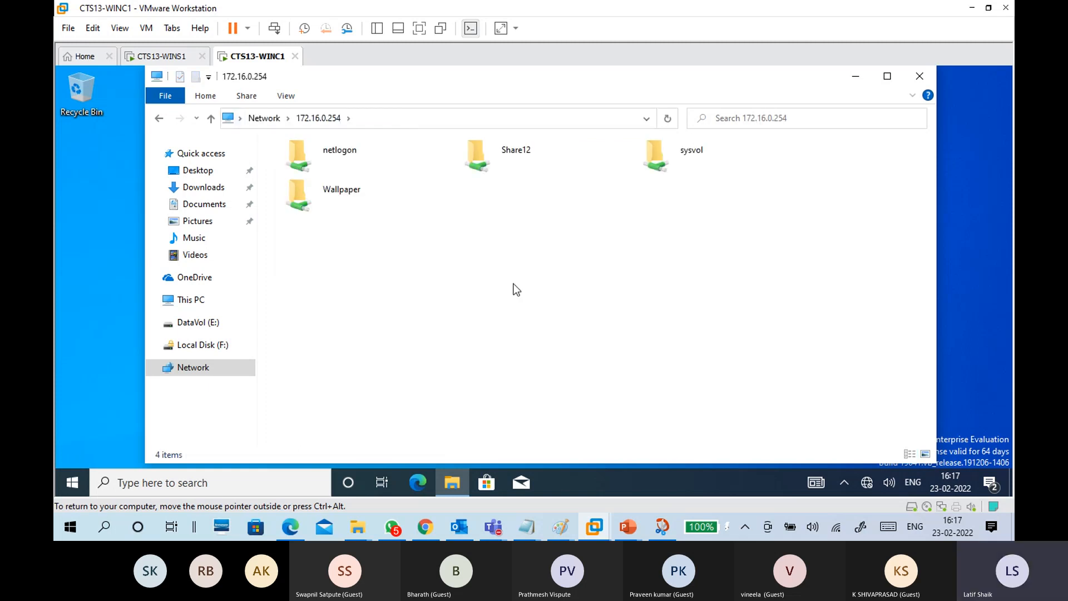
double_click(508, 156)
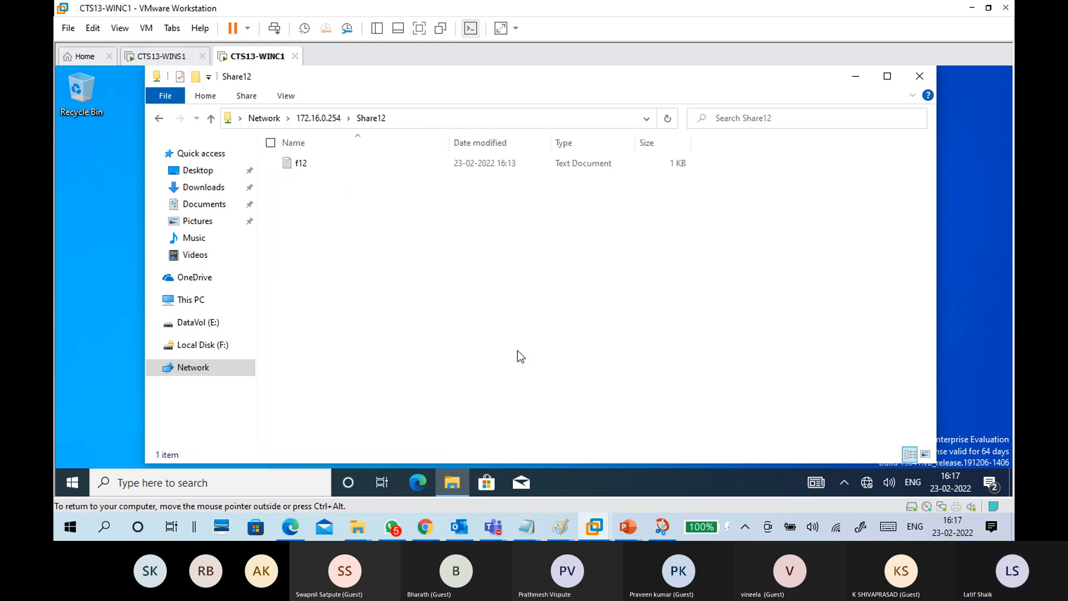
left_click(921, 77)
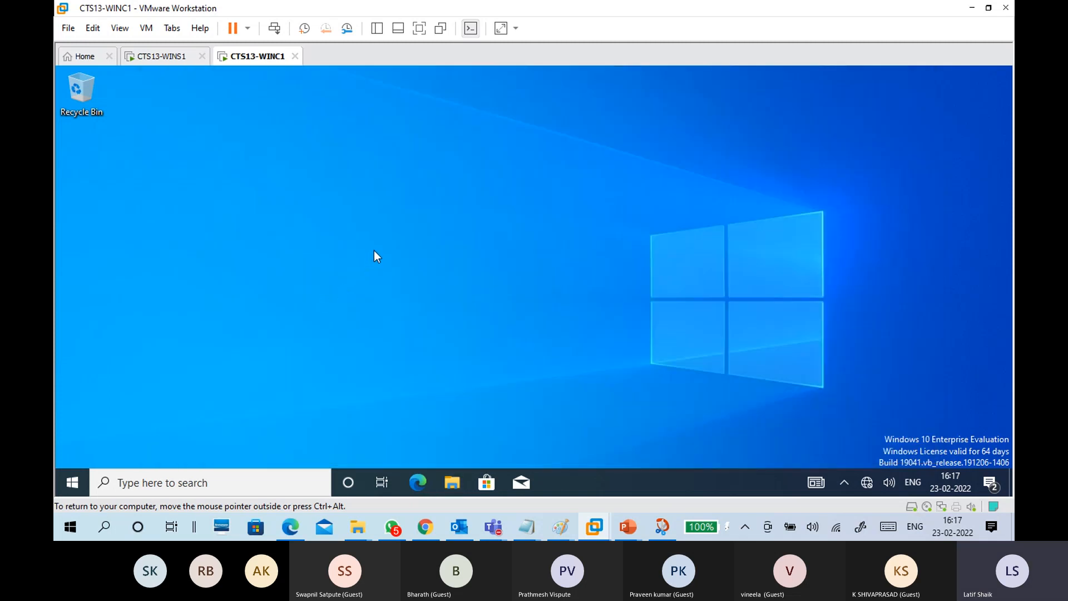
Step: Return to CTS13-WINS1 and cancel the earlier Add Roles and Features Wizard
left_click(162, 57)
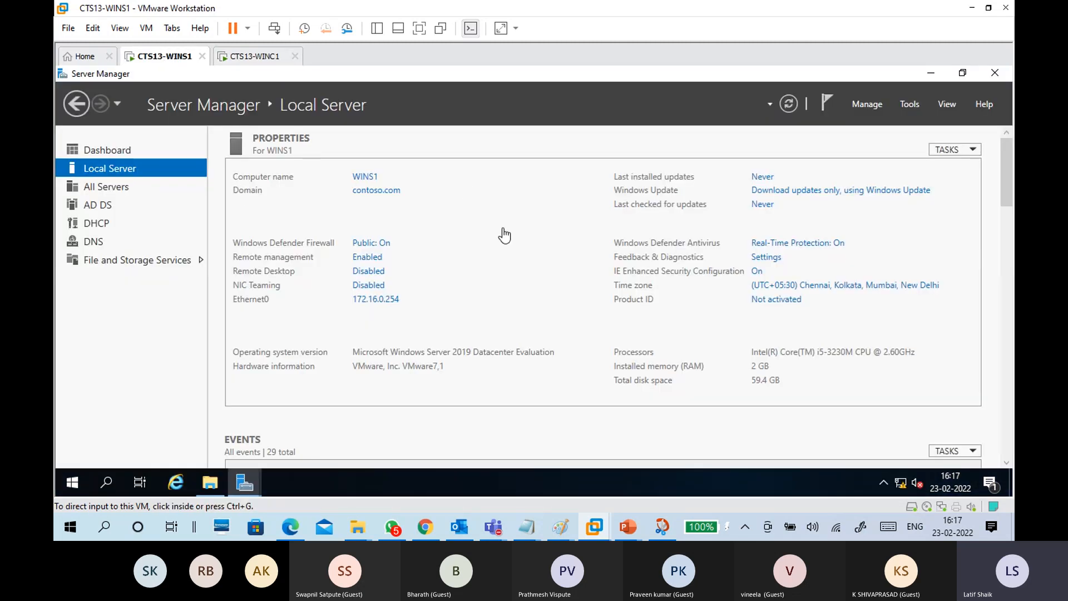
left_click(570, 135)
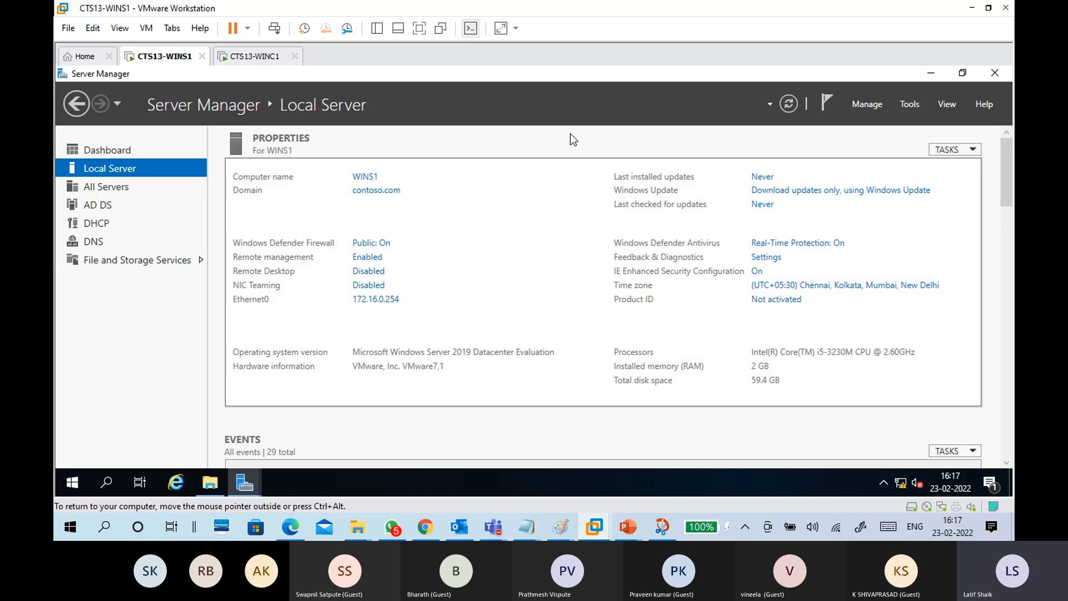
left_click(254, 56)
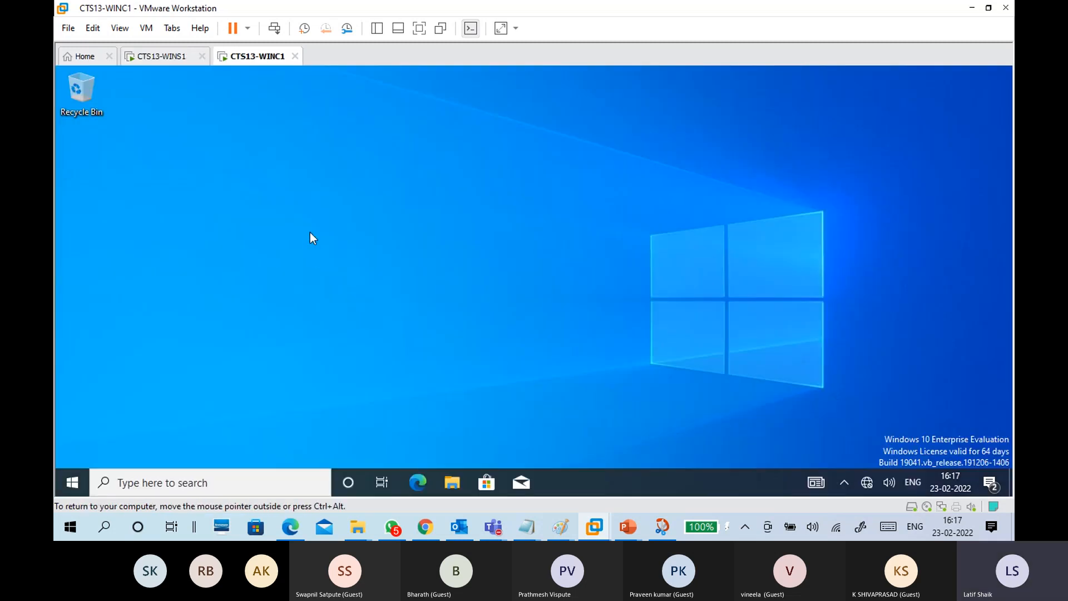
left_click(162, 56)
left_click(929, 78)
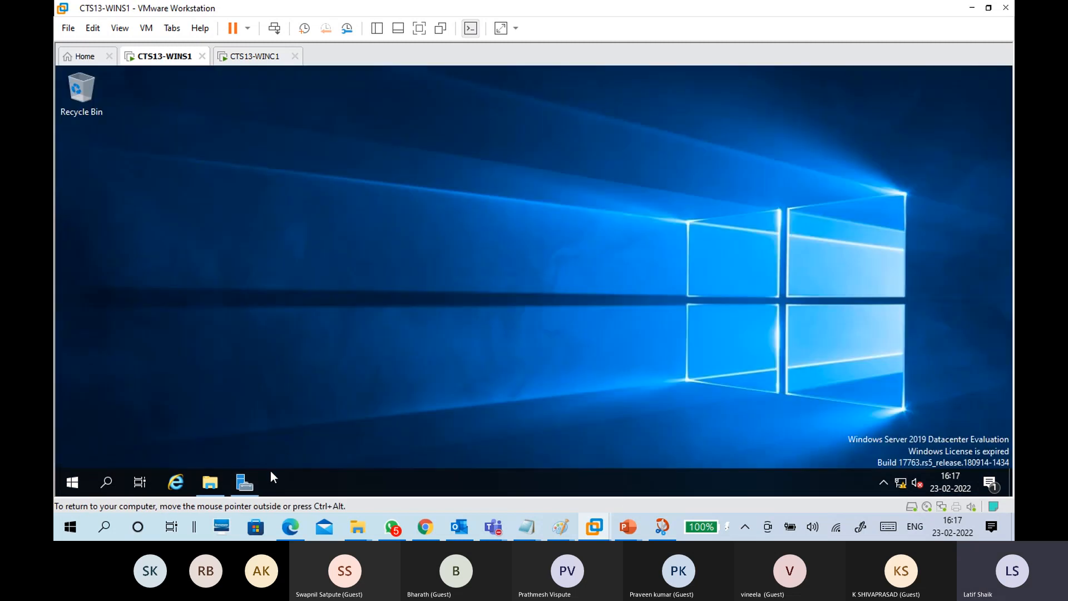
left_click(248, 481)
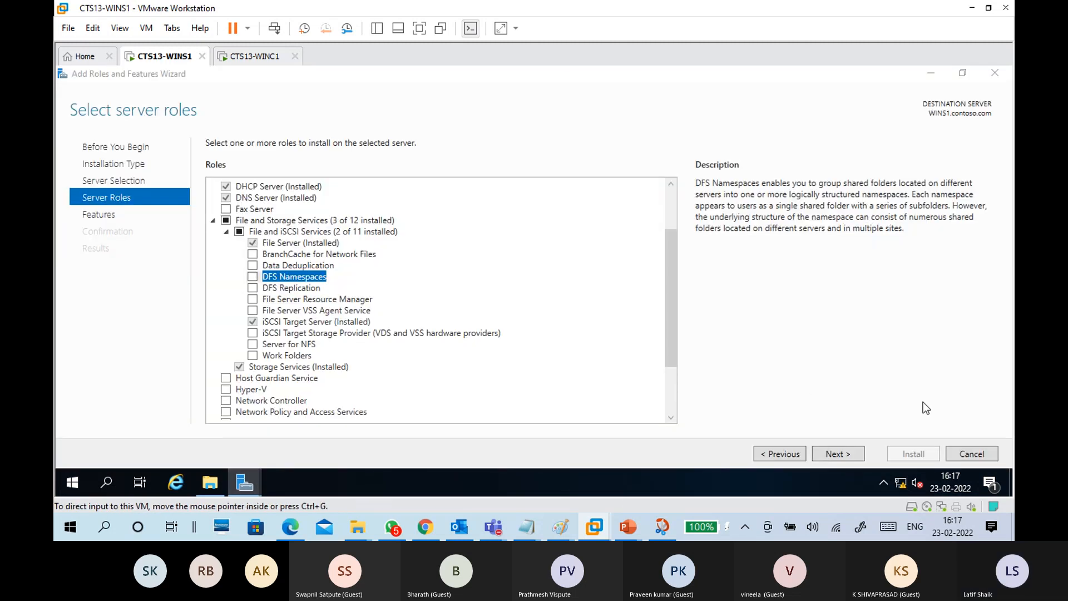
left_click(981, 456)
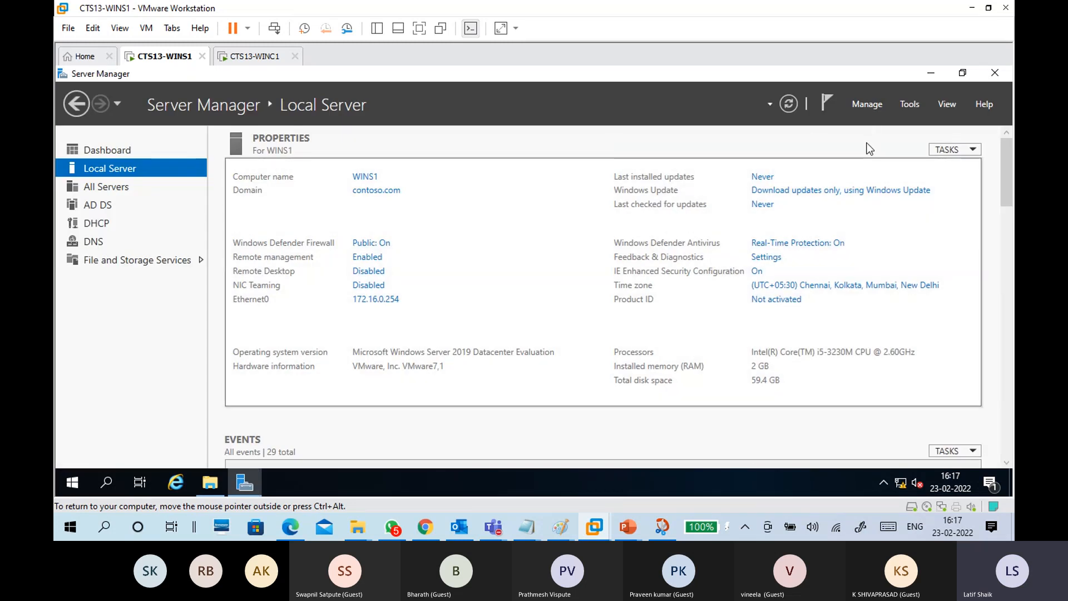
Step: Launch a new Add Roles and Features Wizard from Manage and maximise it
left_click(866, 105)
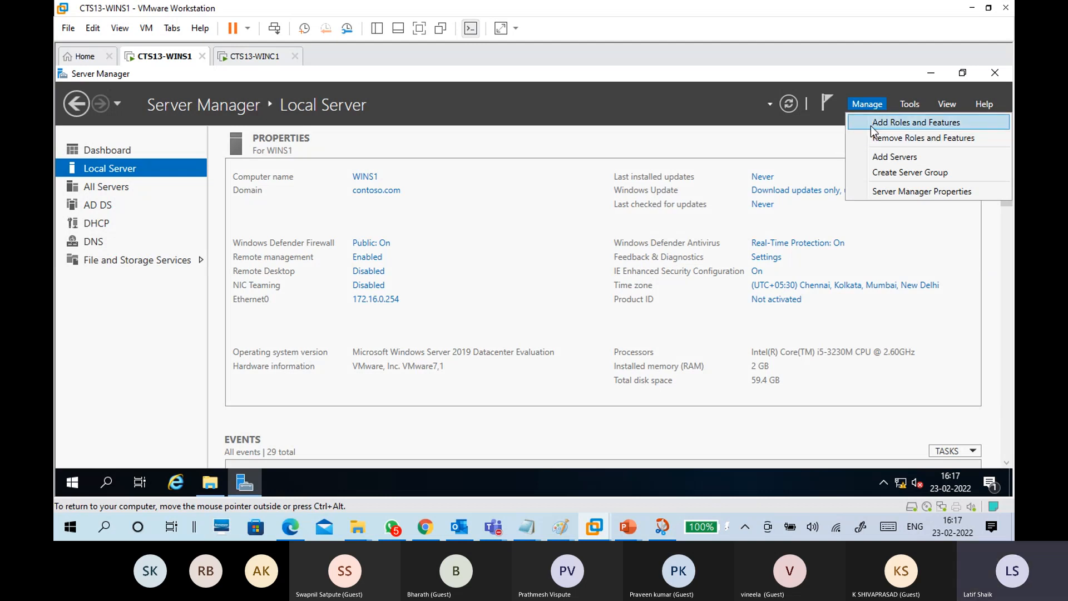
left_click(871, 125)
left_click_drag(499, 94, 499, 66)
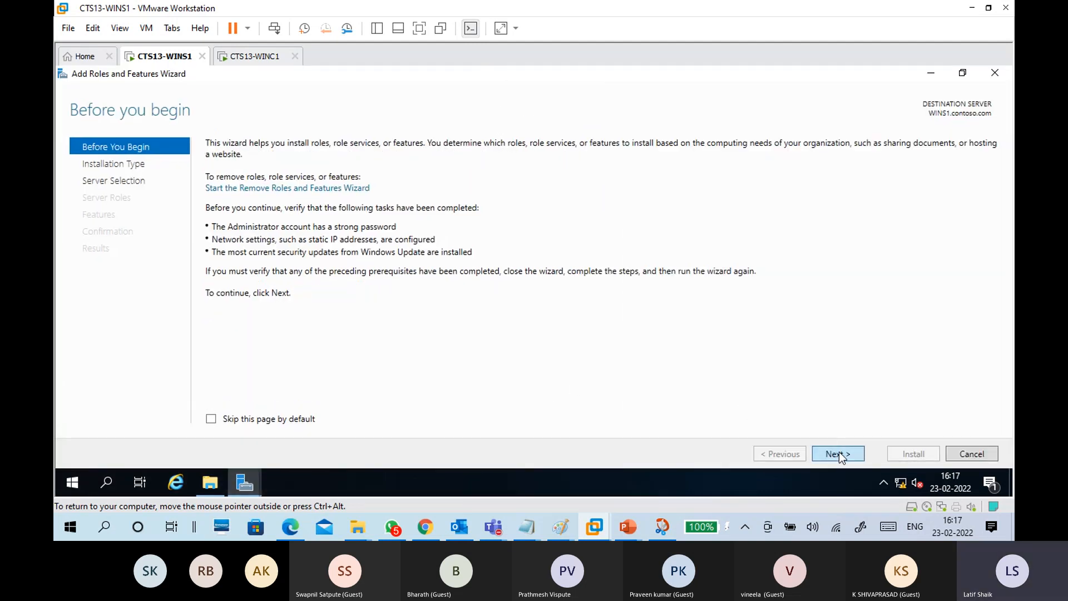
Step: Advance the wizard to Server Selection, then close it and refresh Local Server
left_click(839, 451)
left_click(839, 452)
left_click(840, 453)
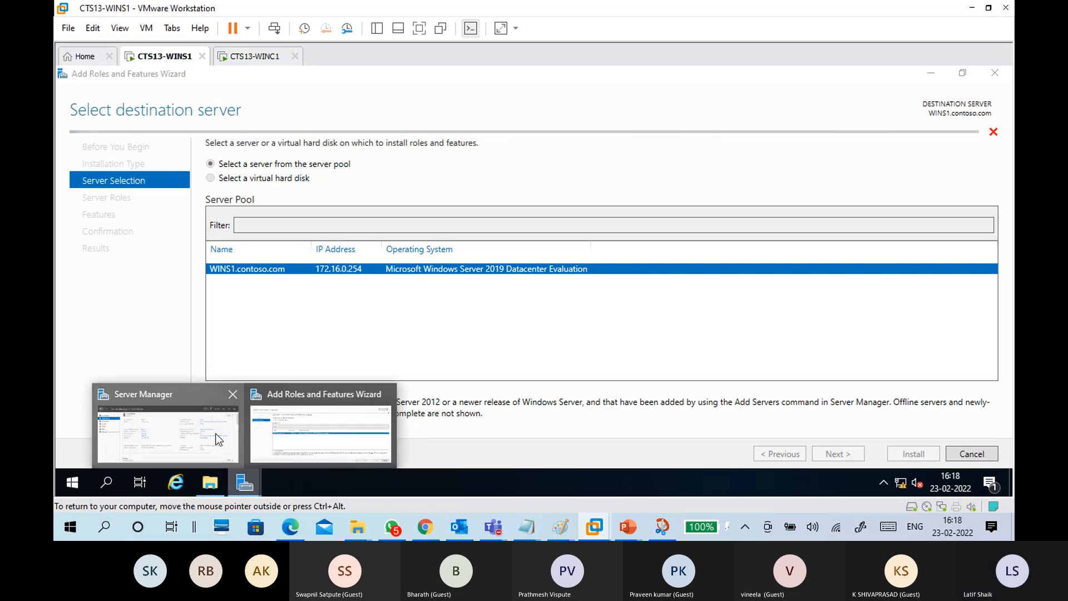
left_click(926, 74)
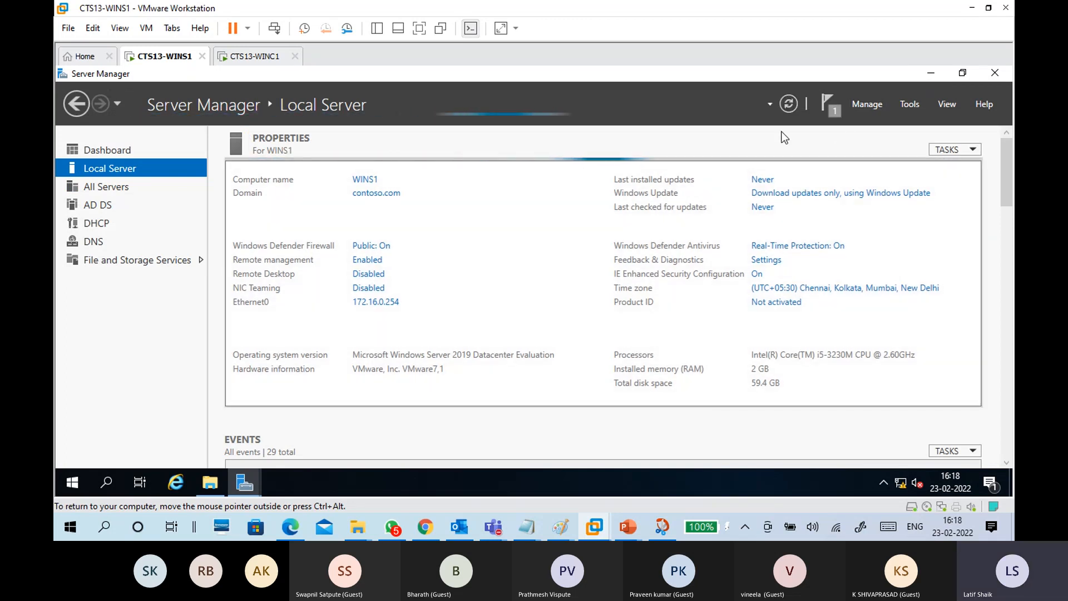
left_click(930, 73)
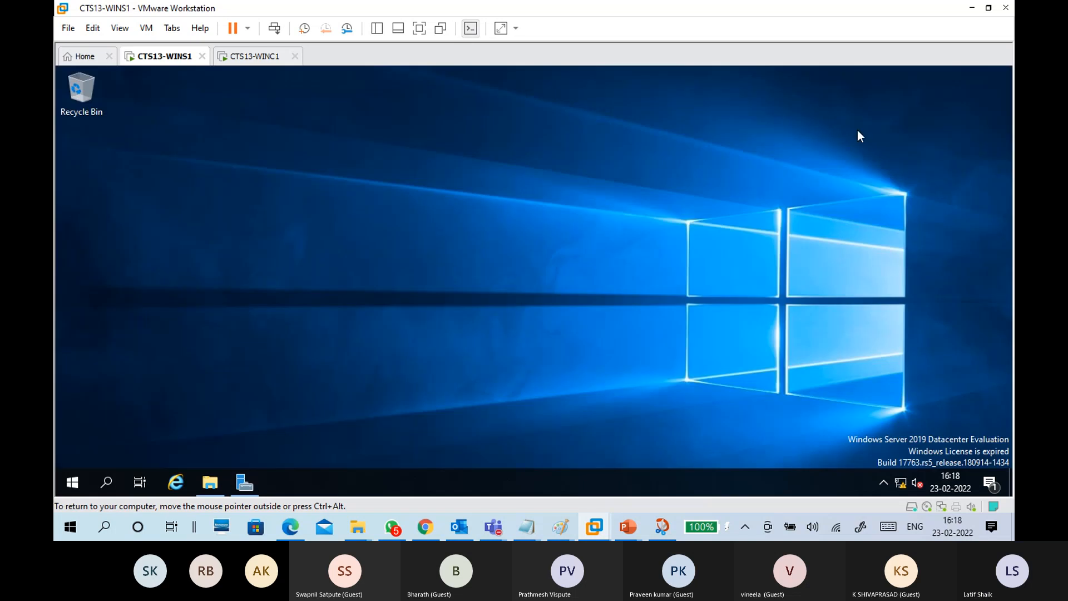
left_click(252, 477)
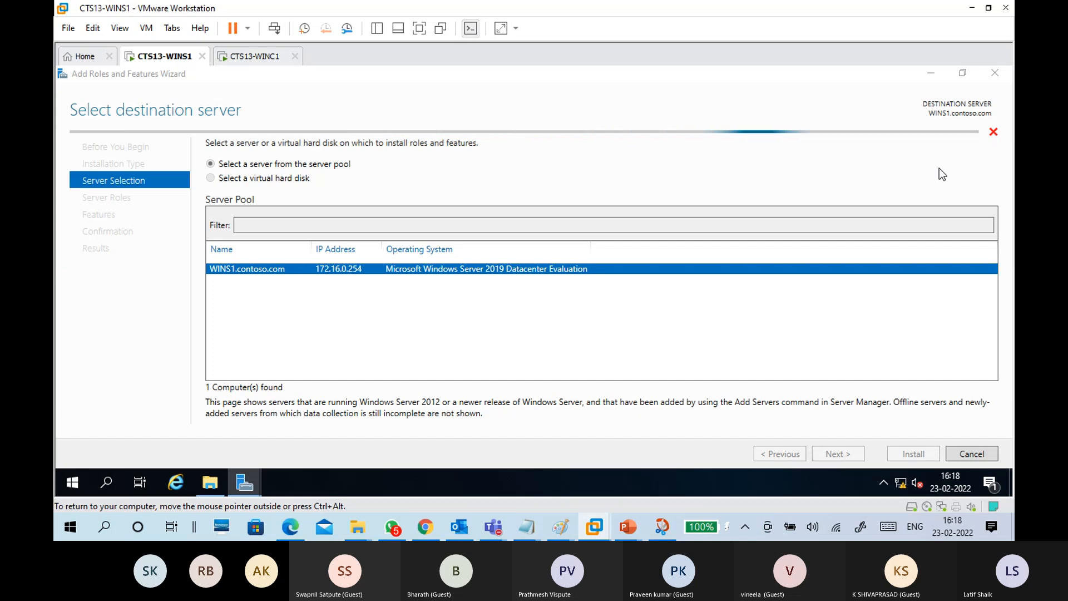
left_click(979, 455)
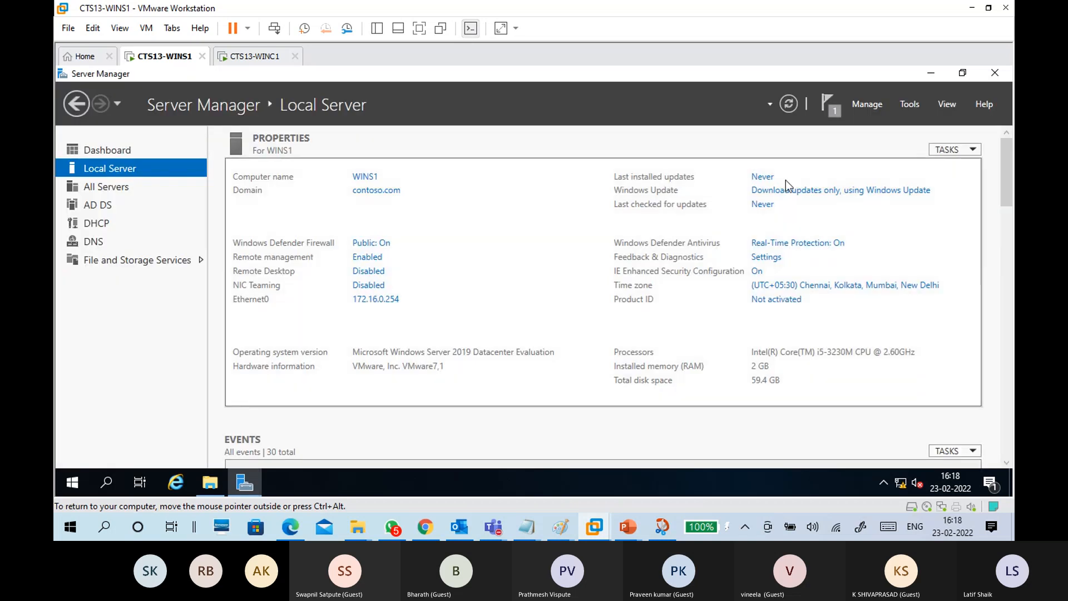
left_click(786, 106)
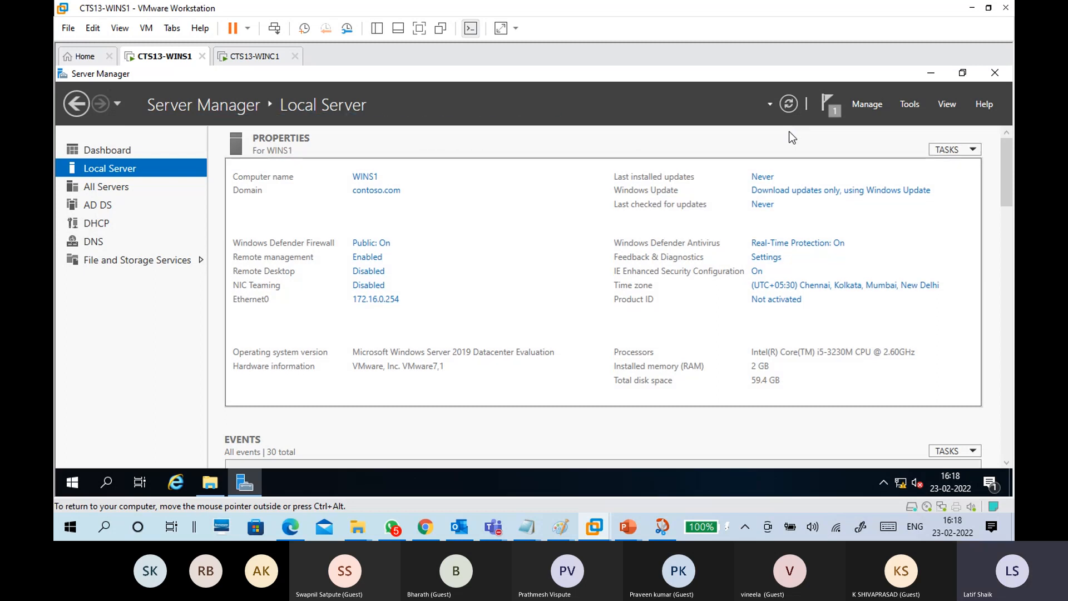
Step: Launch Add Roles and Features maximized, keeping role-based installation on WINS1, up to Server Roles
left_click(871, 106)
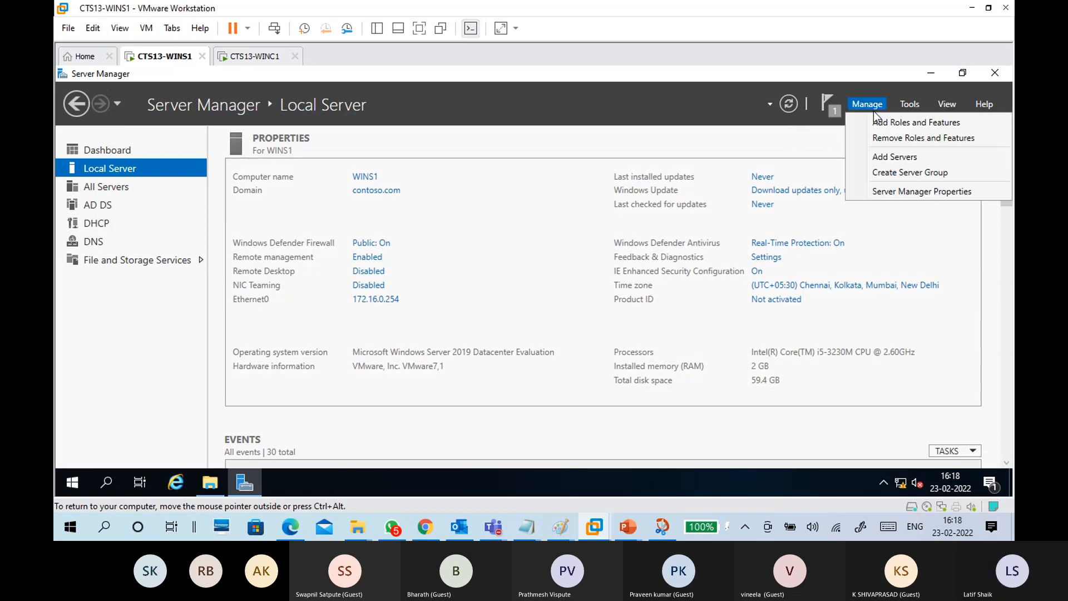
left_click(869, 123)
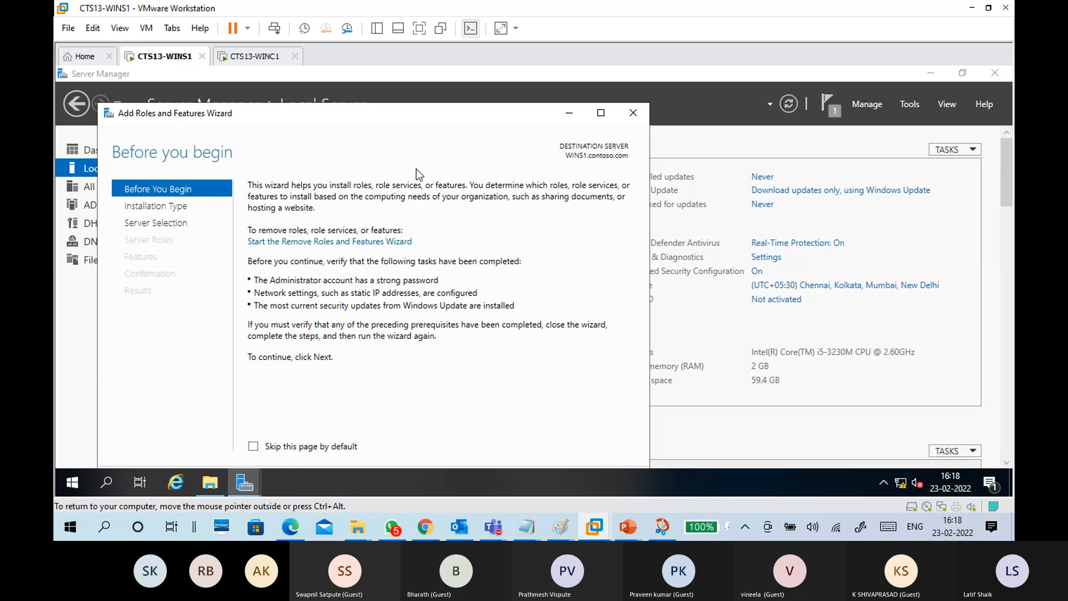
double_click(399, 112)
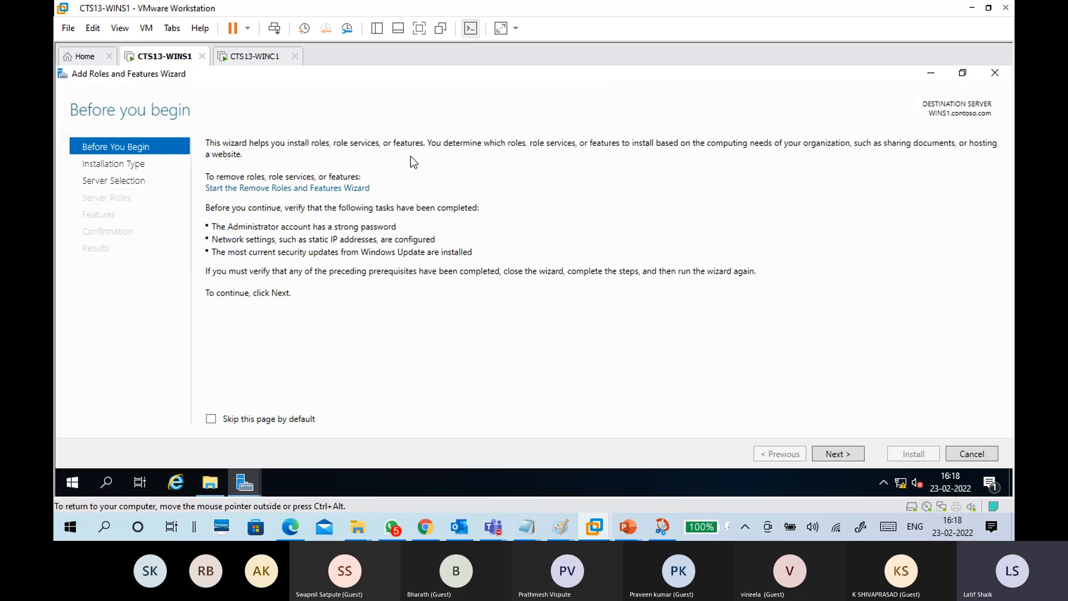
left_click(836, 455)
left_click(836, 455)
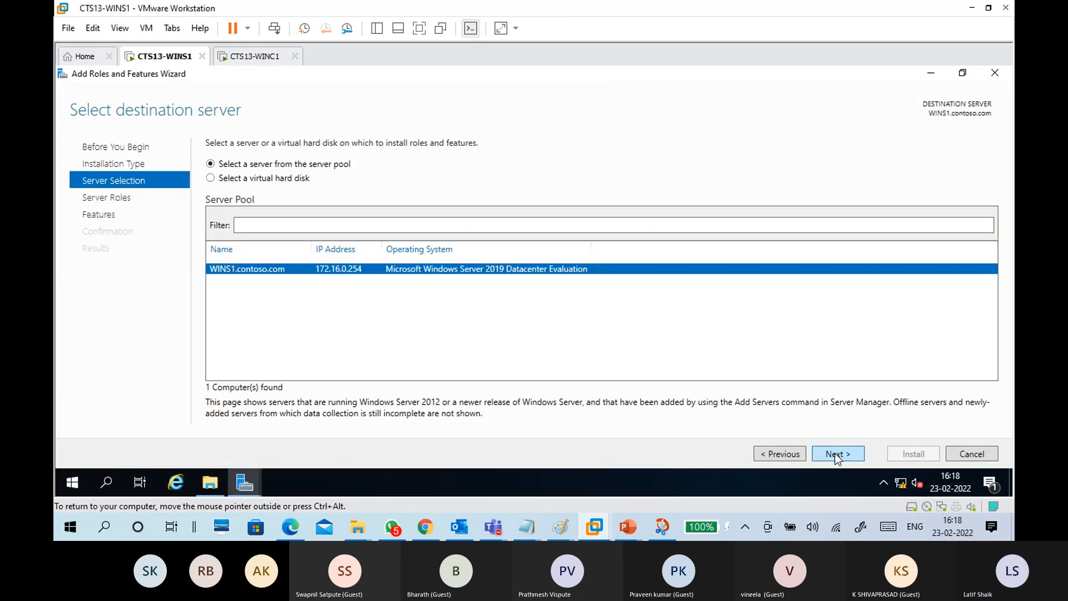
left_click(836, 455)
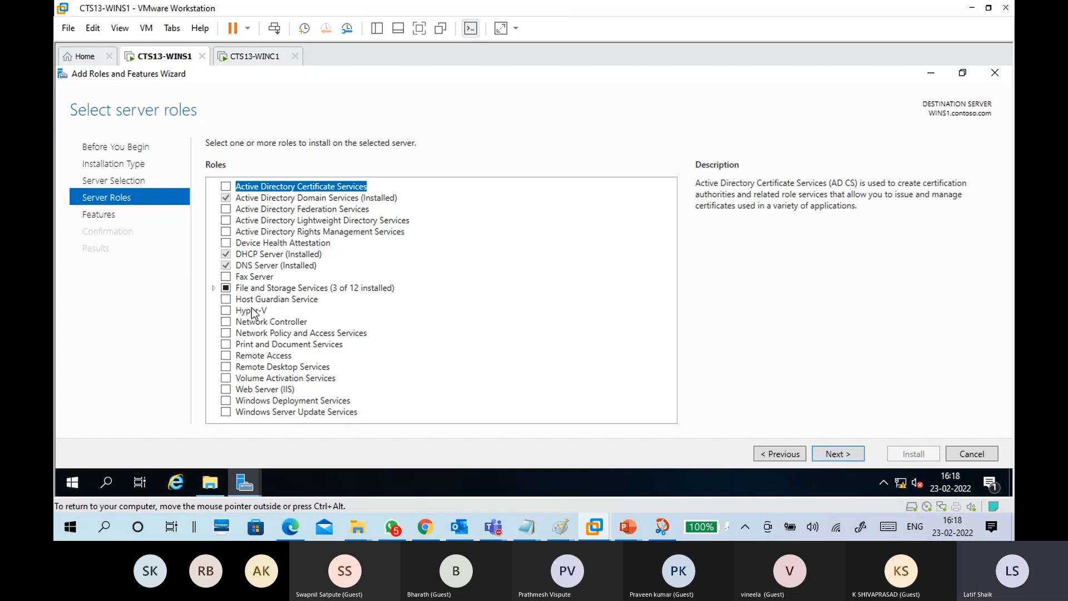
Step: Under File and iSCSI Services, tick DFS Namespaces and add its DFS management tools
double_click(260, 292)
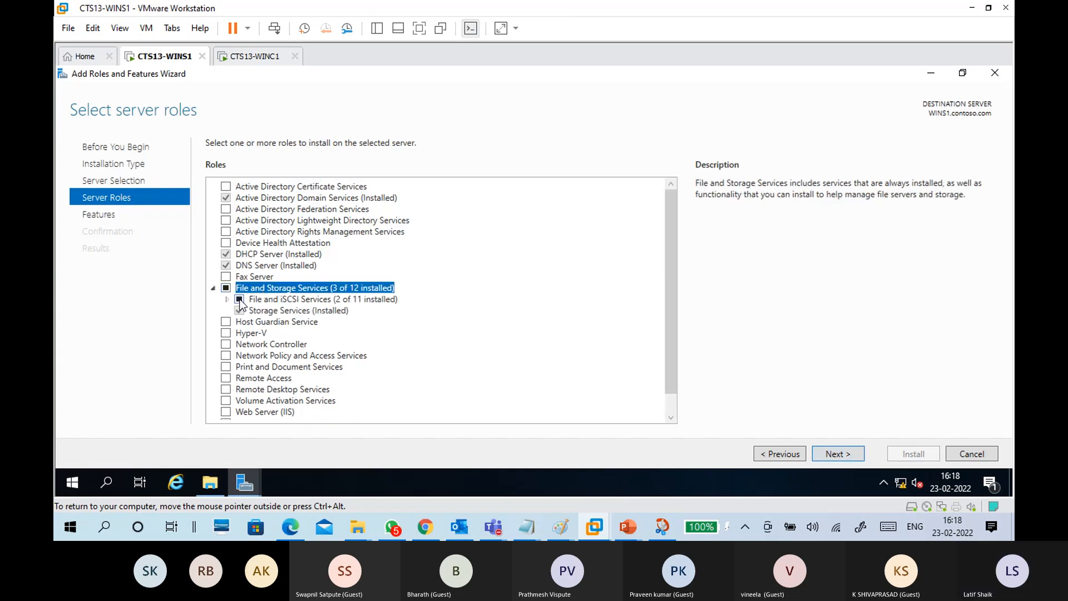
left_click(228, 299)
scroll(407, 317, "down", 2)
left_click(295, 276)
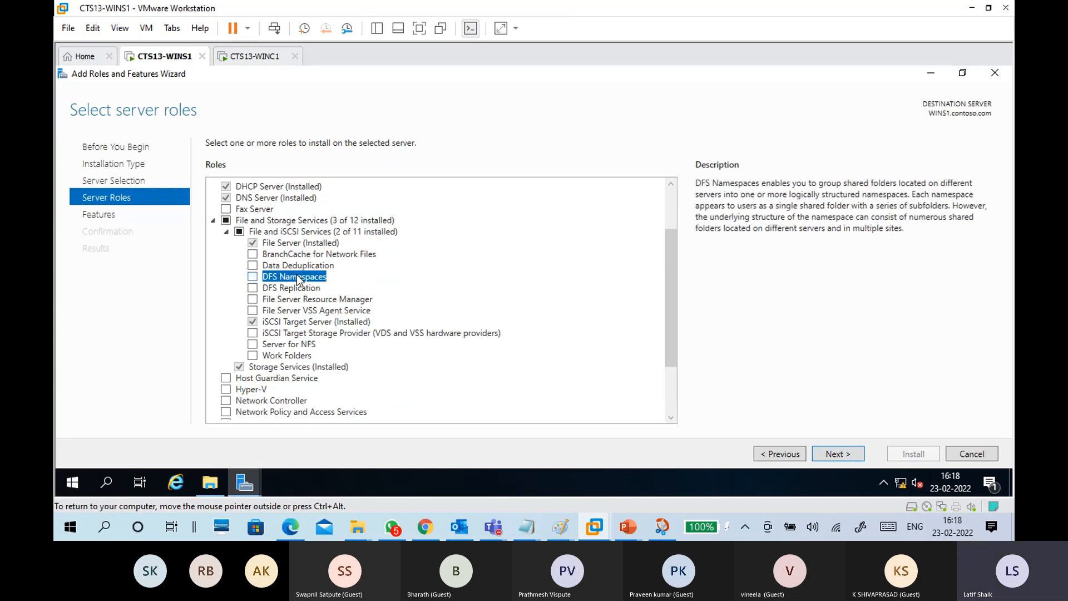
left_click(253, 276)
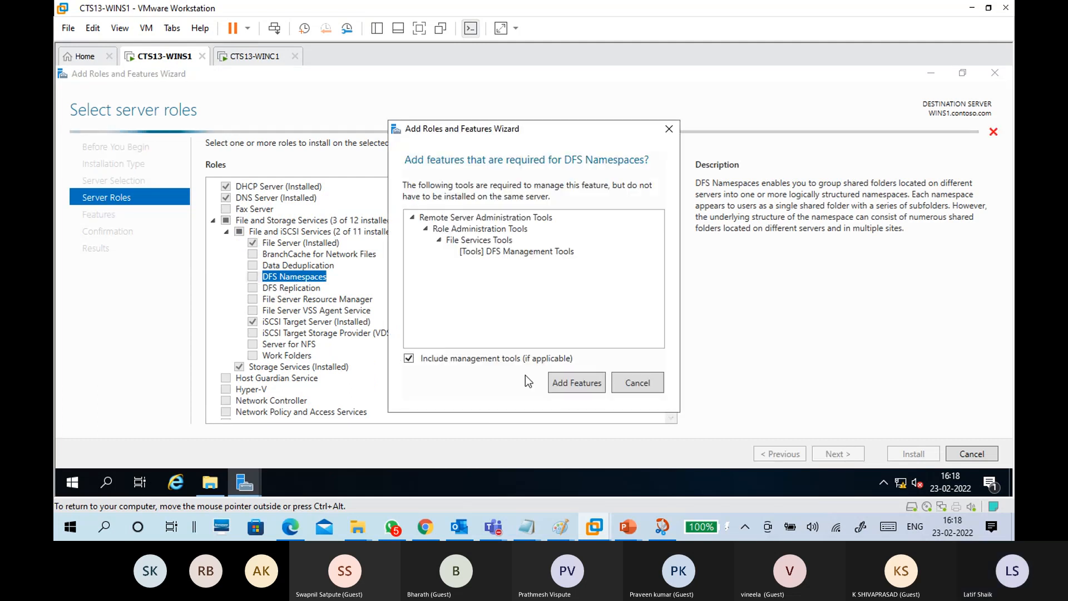
left_click(576, 383)
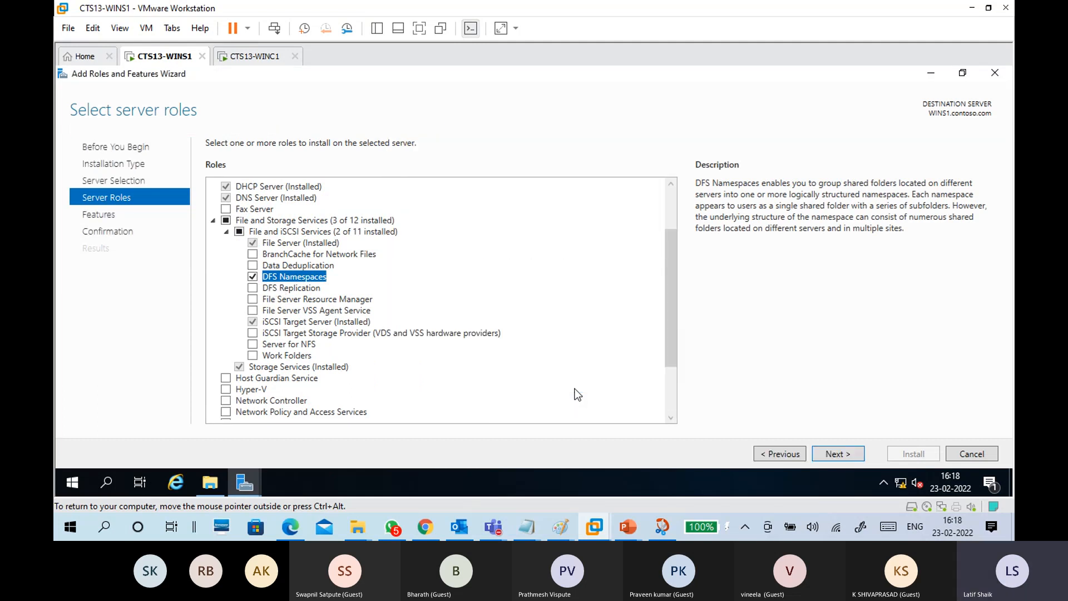
Step: Also tick DFS Replication, comparing its description with DFS Namespaces
left_click(301, 289)
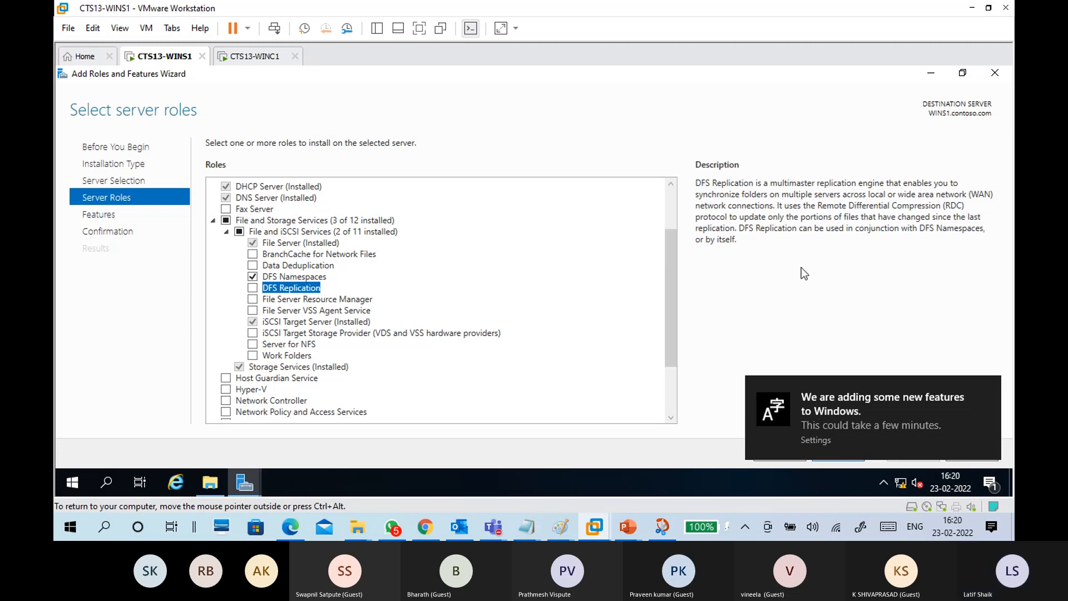
left_click(254, 288)
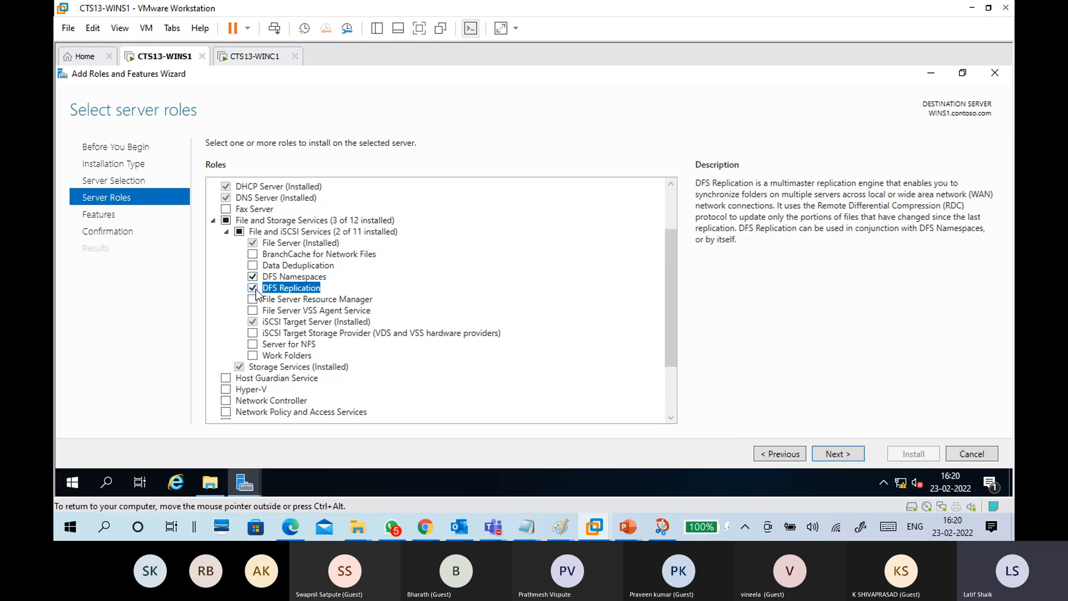
left_click(291, 277)
left_click(292, 288)
left_click(297, 277)
left_click(299, 288)
Step: Skip extra features, allow automatic restart if required, and install both DFS roles
left_click(859, 454)
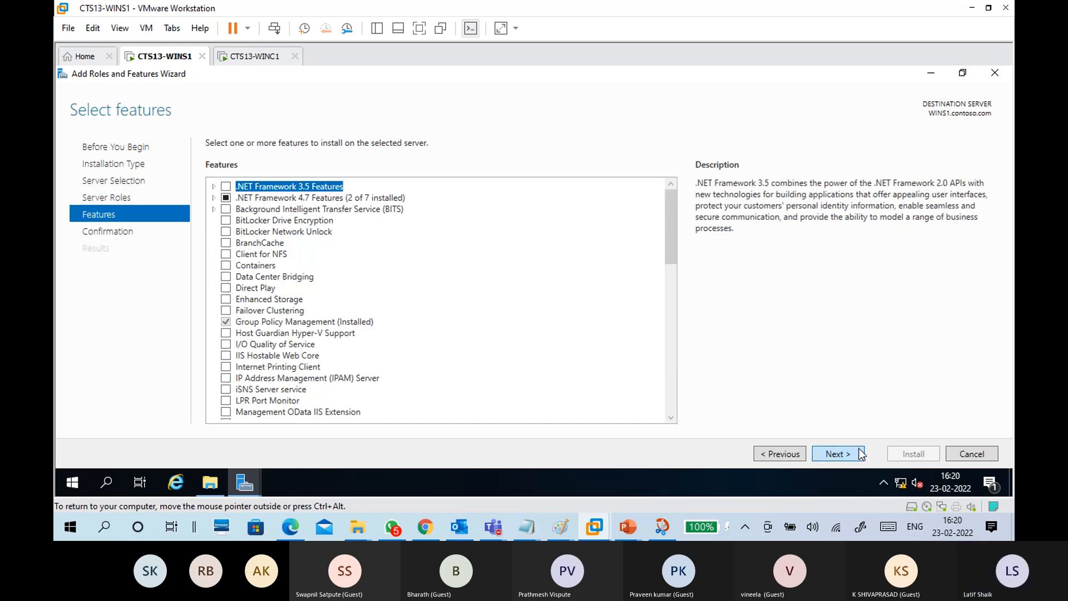
left_click(860, 453)
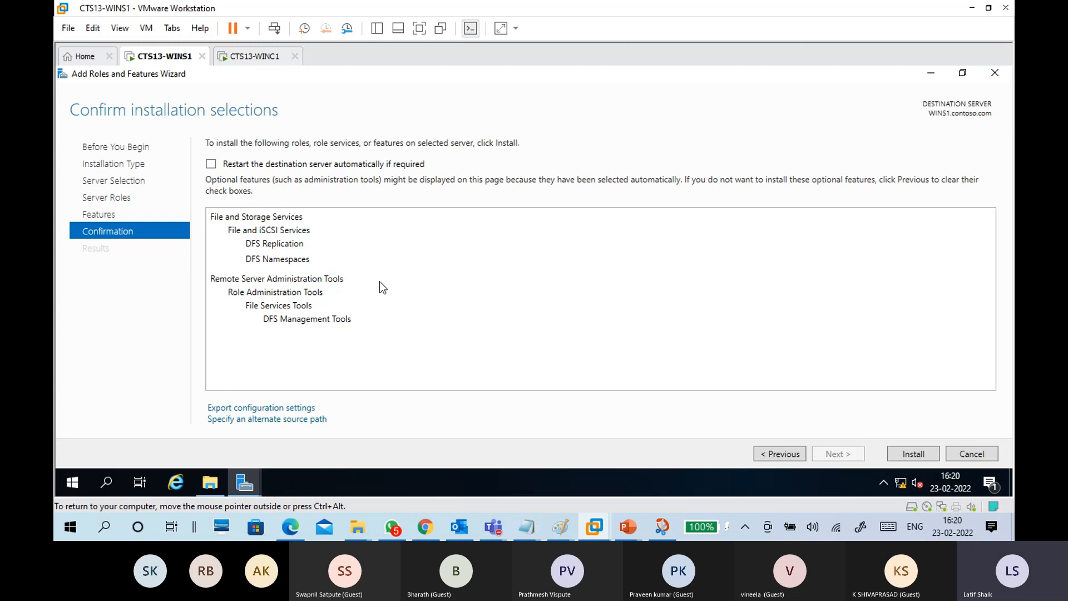
left_click(210, 164)
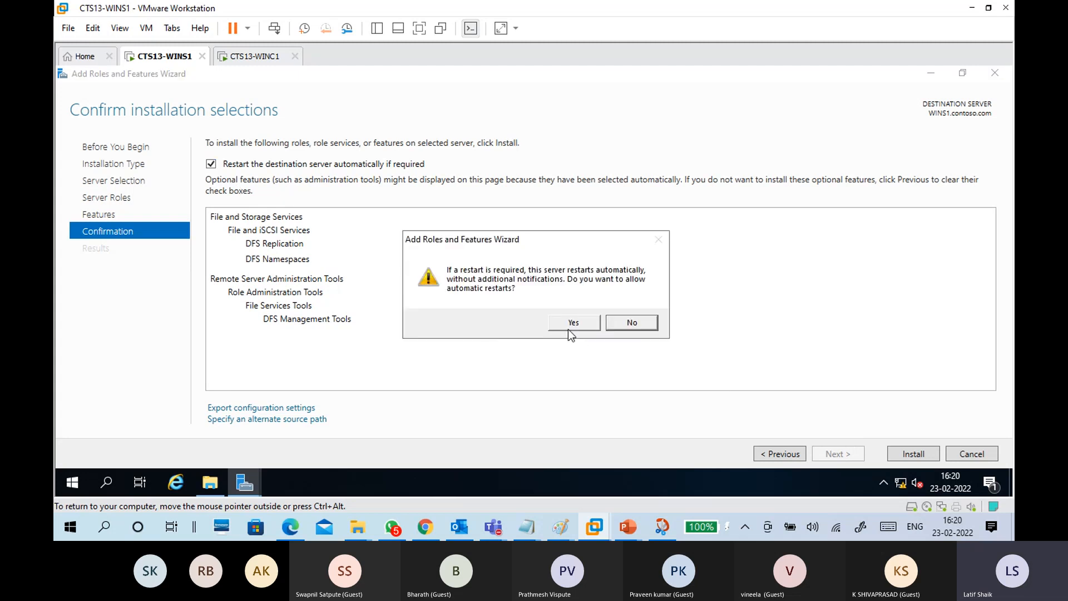
left_click(571, 321)
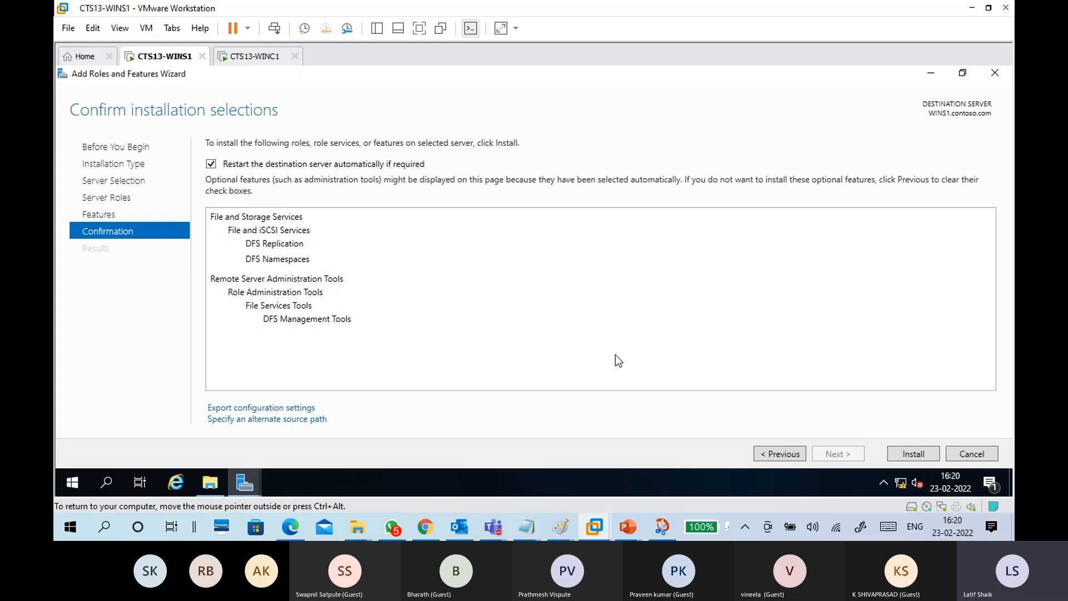
left_click(904, 455)
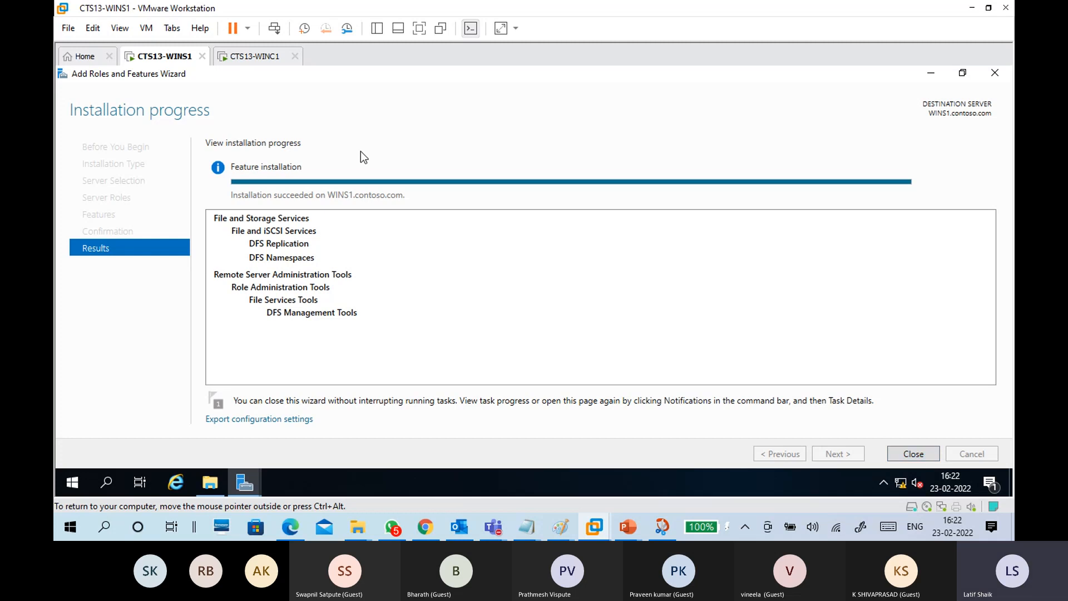
Step: Close the finished wizard and review WINS1's shares under File and Storage Services
left_click(903, 452)
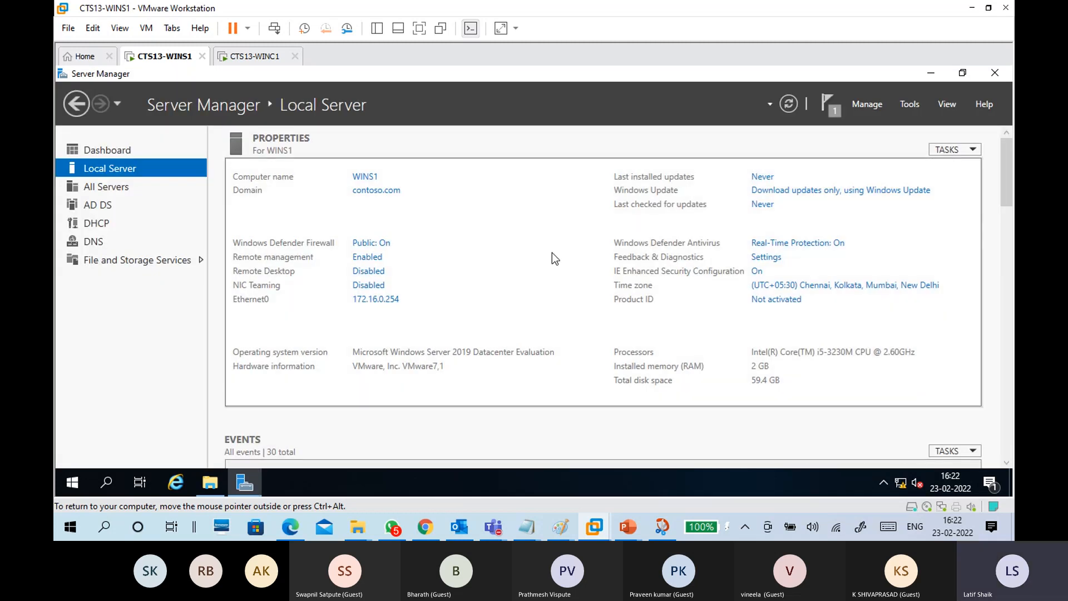
left_click(908, 105)
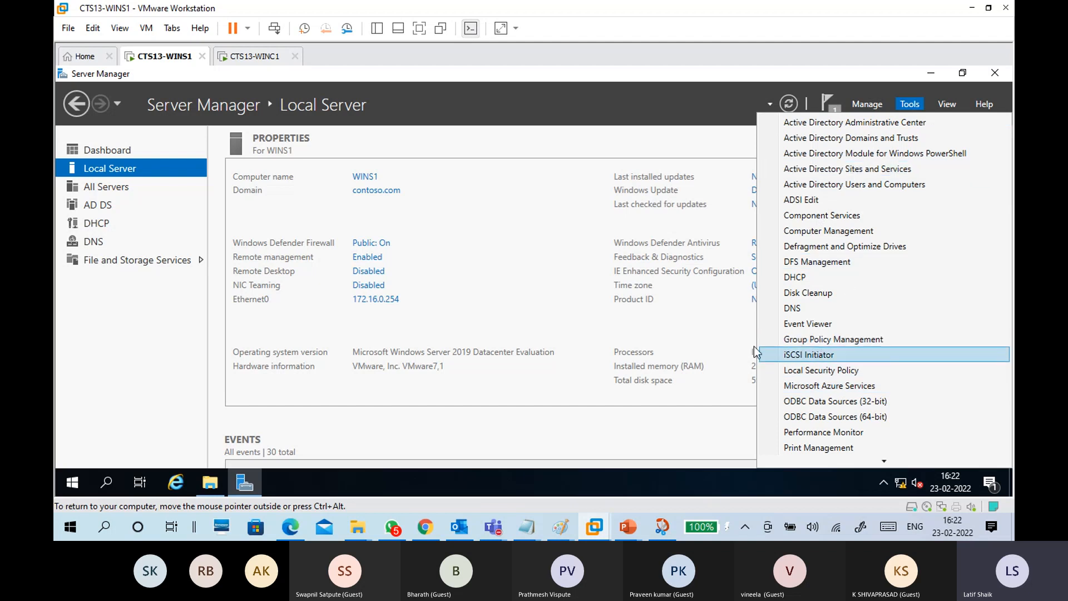
left_click(139, 263)
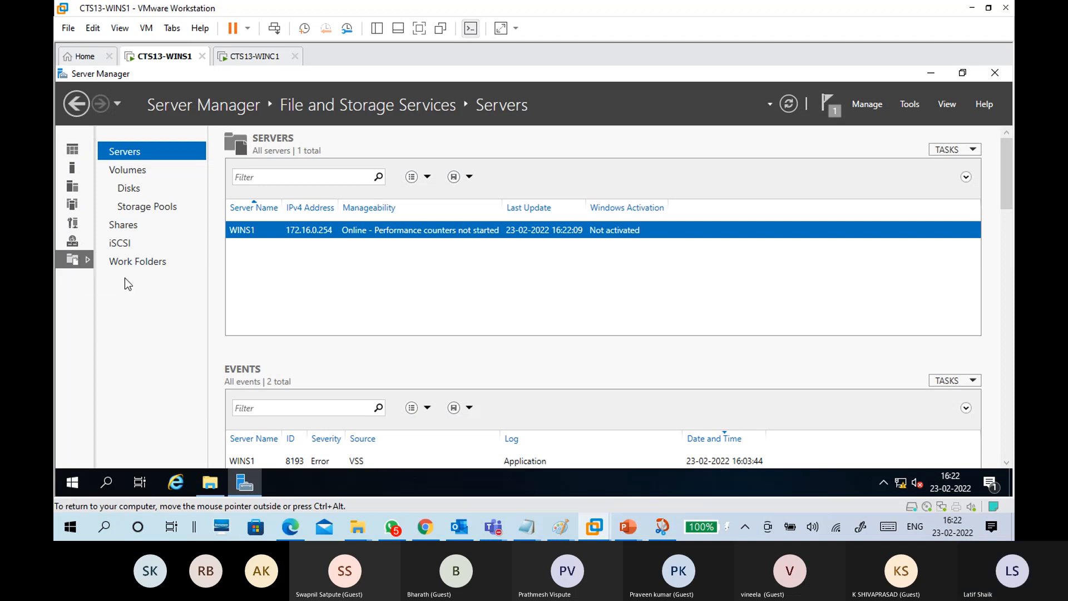
left_click(130, 225)
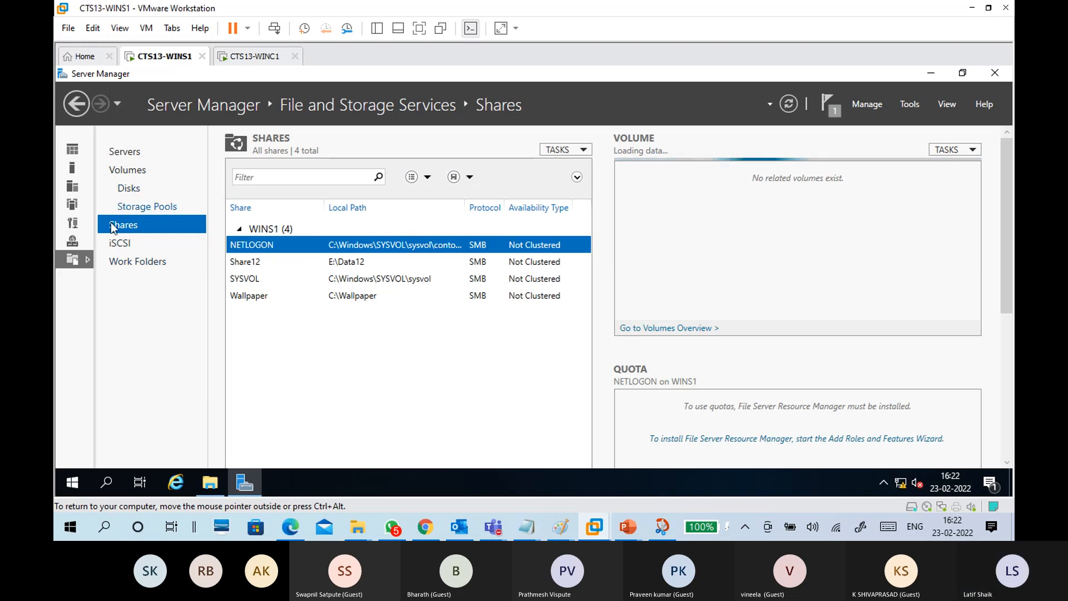
left_click(73, 262)
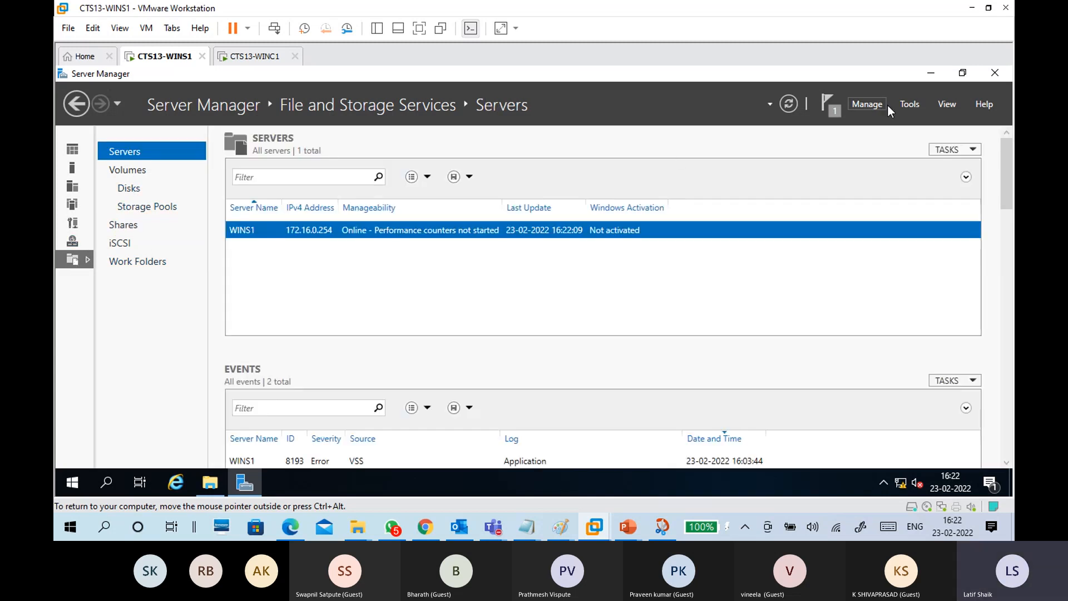
Step: Launch DFS Management from the Tools menu and minimize Server Manager
left_click(919, 103)
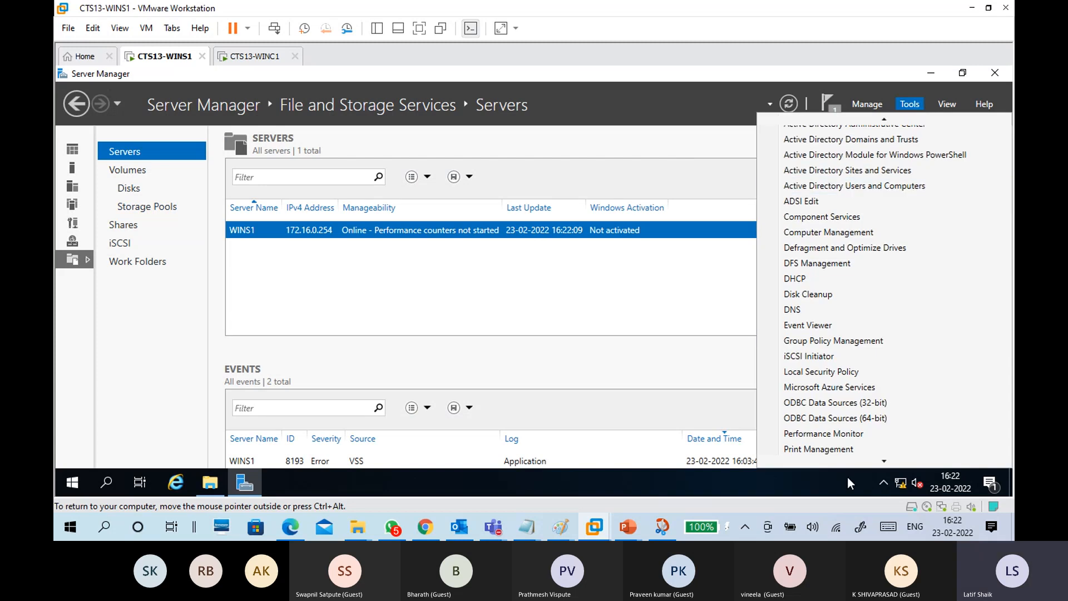
mouse_move(886, 463)
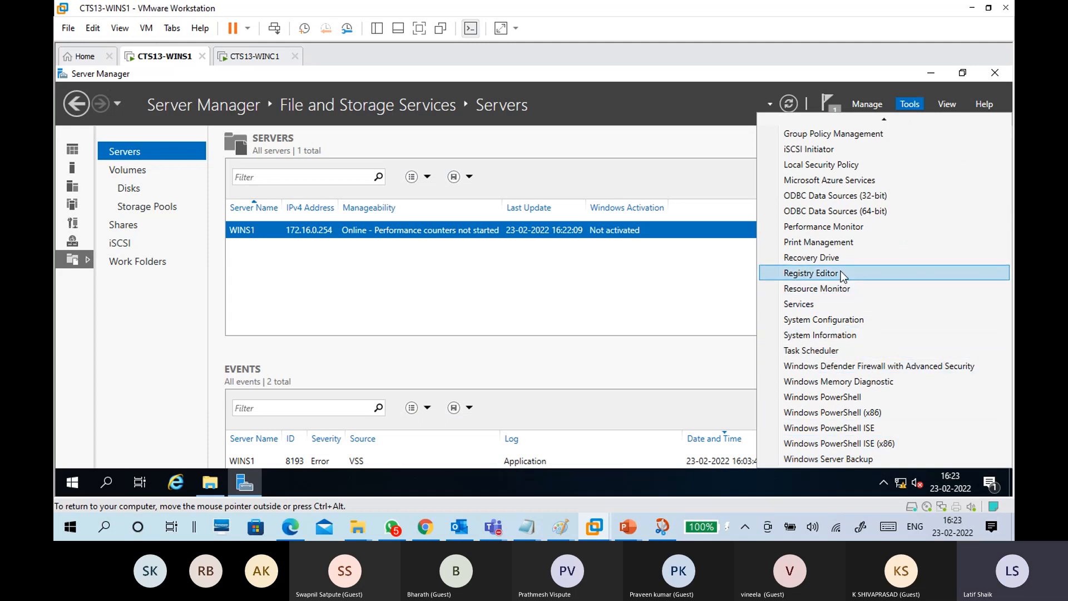
scroll(837, 208, "up", 2)
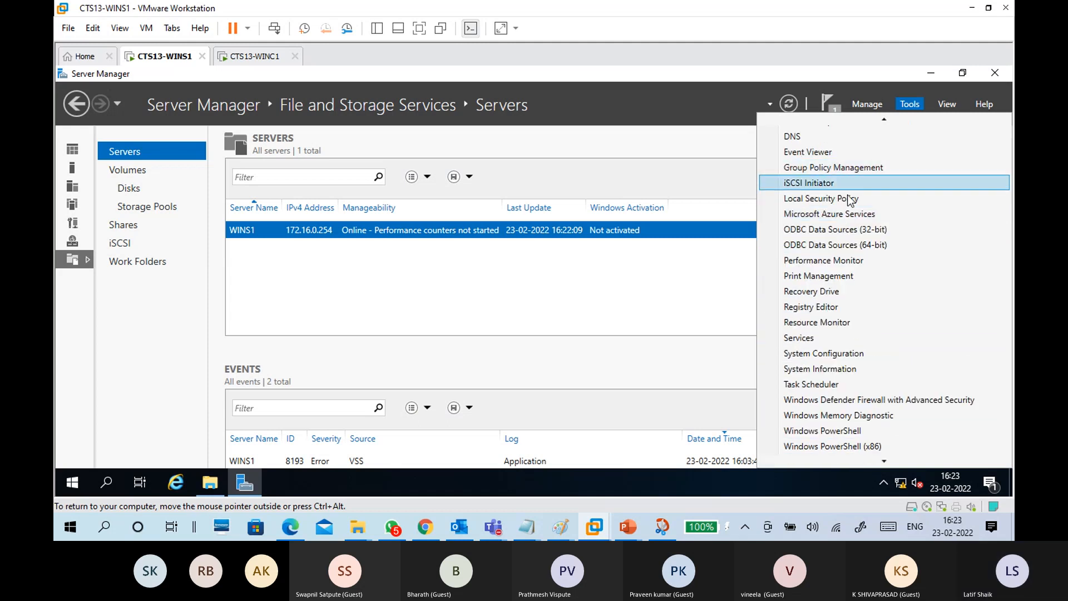
scroll(849, 200, "up", 4)
scroll(856, 223, "up", 2)
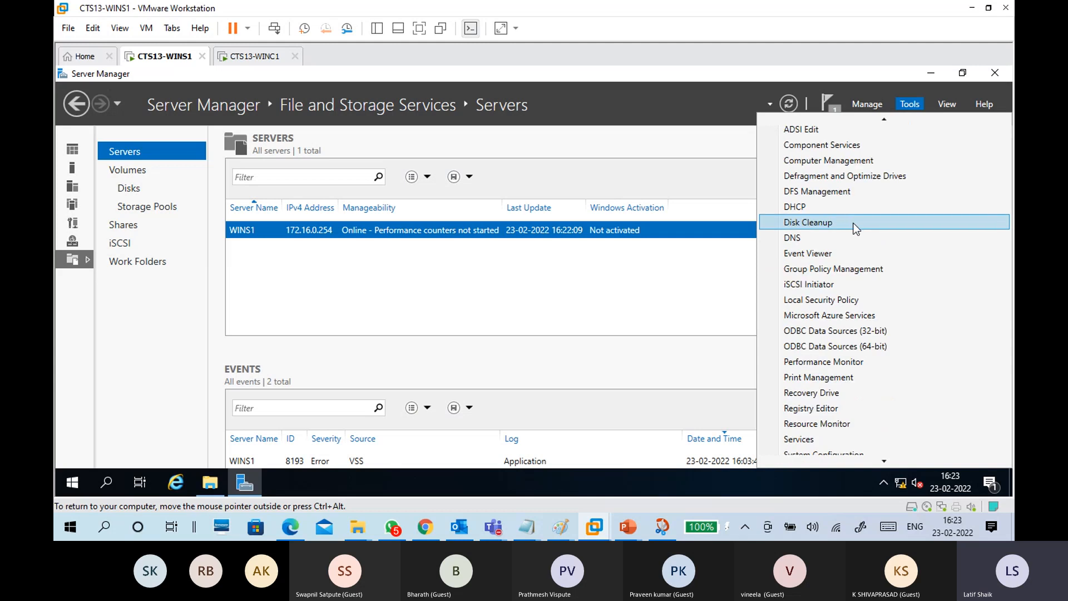
scroll(855, 228, "up", 2)
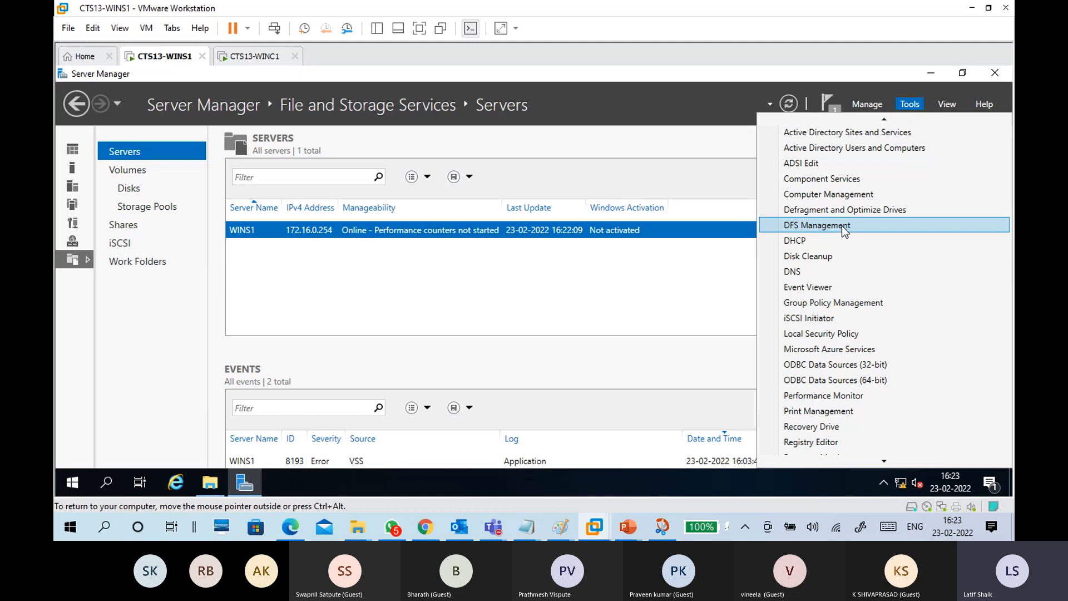
left_click(842, 226)
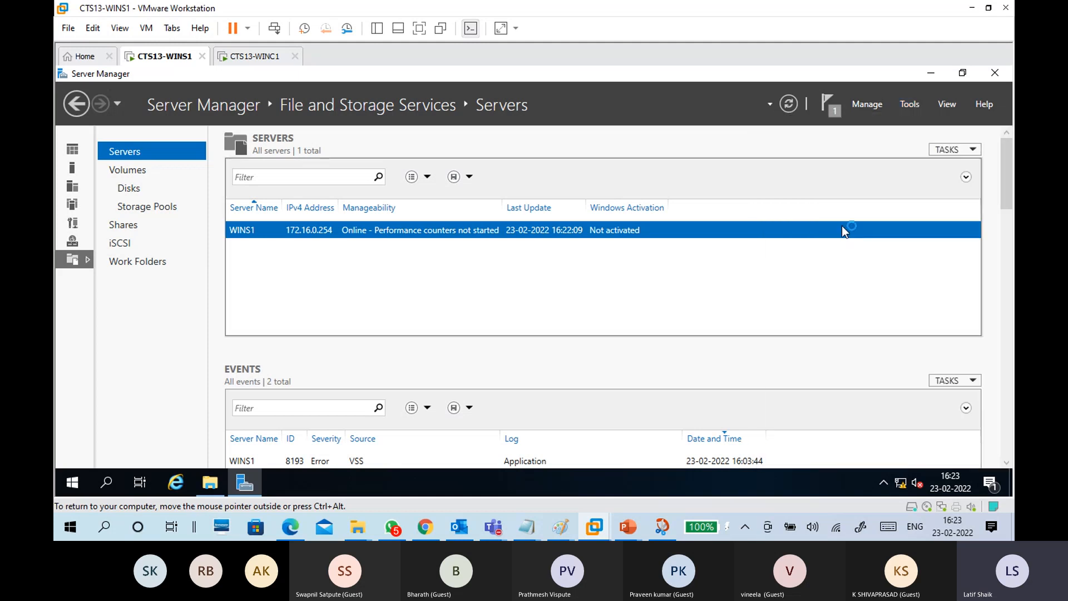
left_click(932, 77)
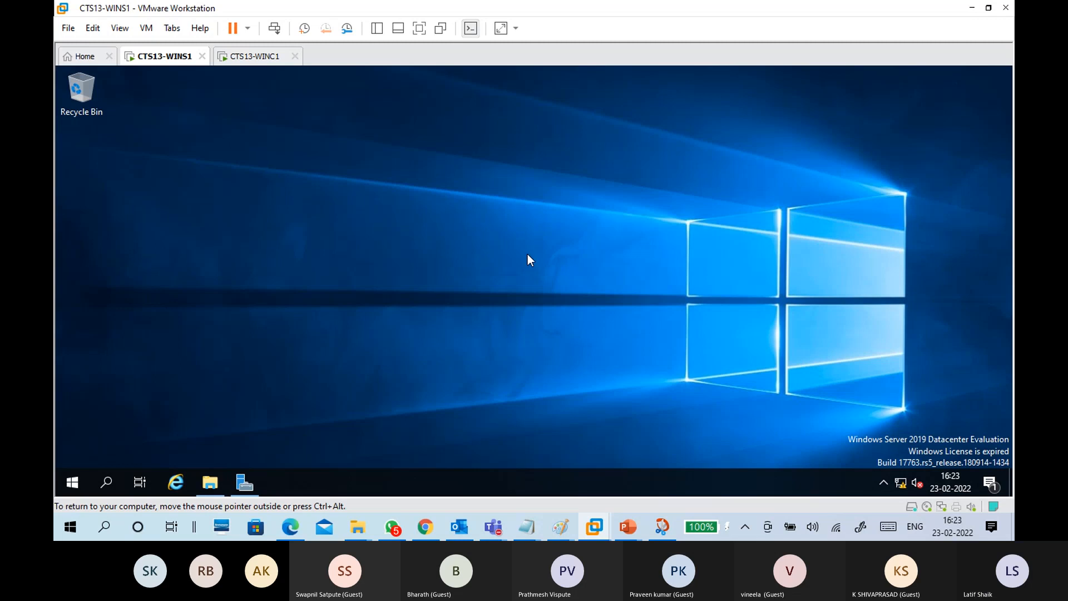
Step: View the dfs11.png namespace diagram in Paint, then minimize Paint
mouse_move(560, 527)
left_click(593, 477)
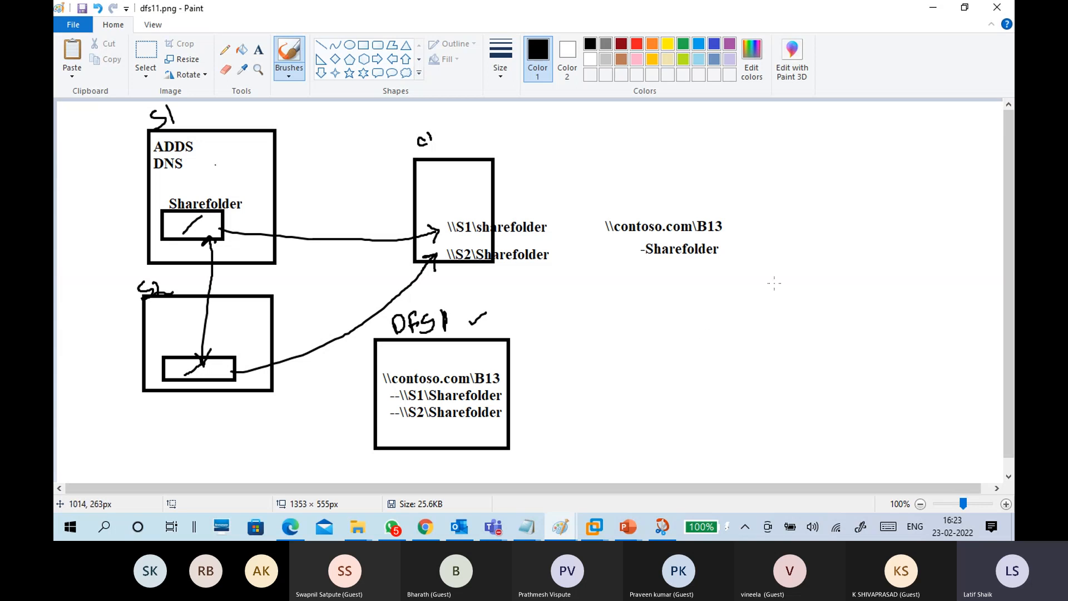
left_click(923, 13)
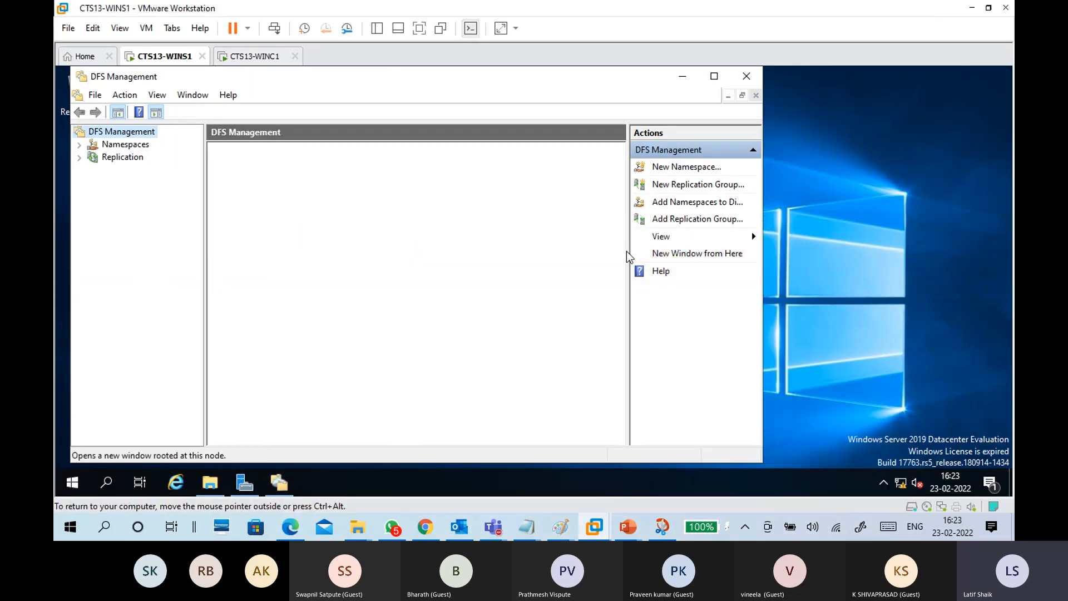
Step: Maximize DFS Management and look over its Namespaces node and overview page
left_click(714, 76)
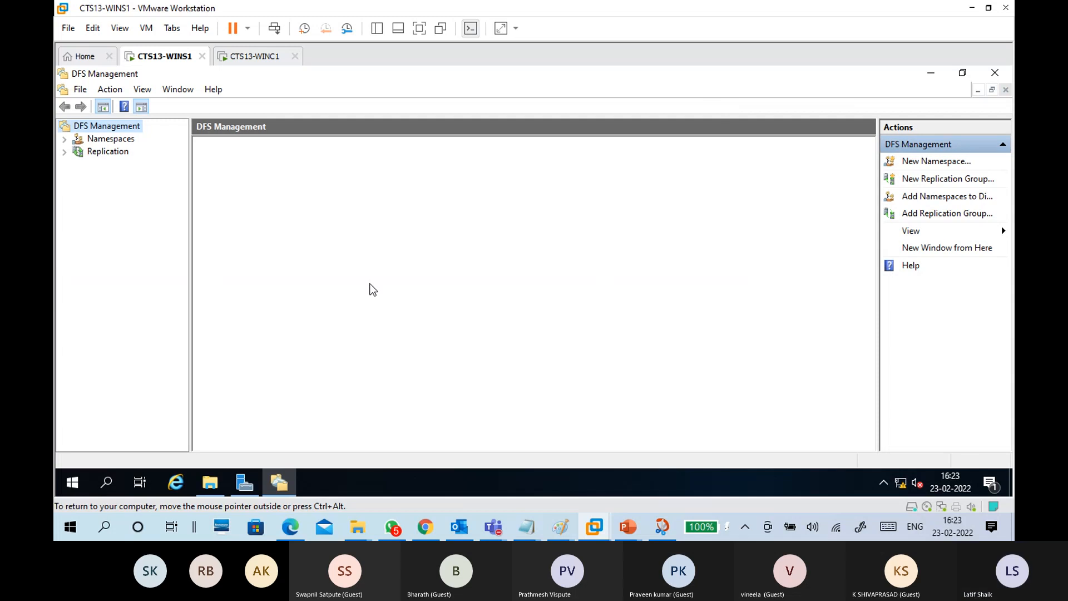
left_click(127, 141)
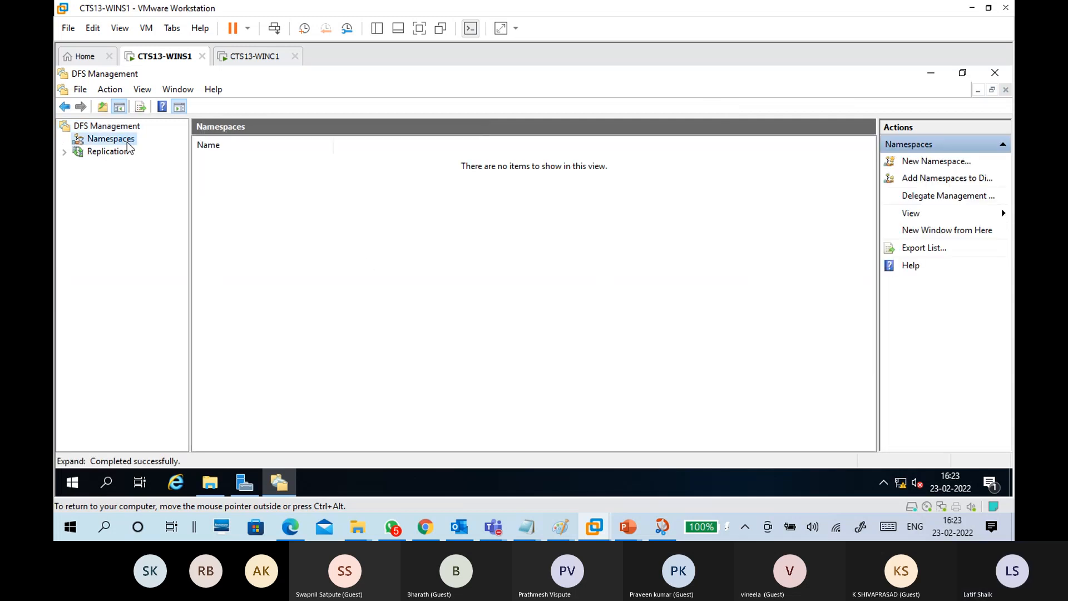
left_click(128, 127)
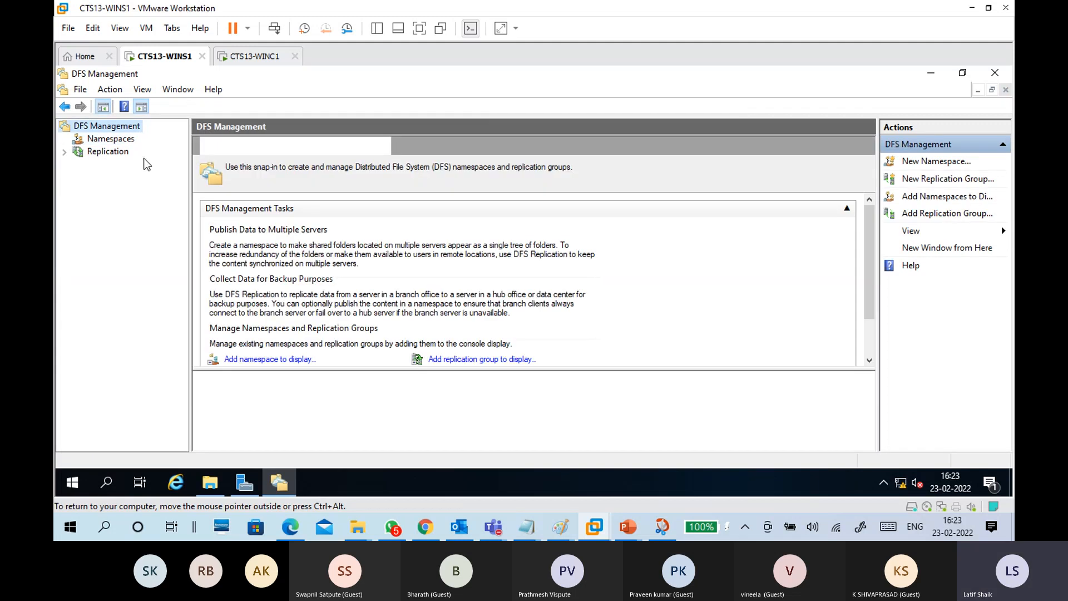
left_click_drag(225, 167, 523, 201)
left_click(332, 293)
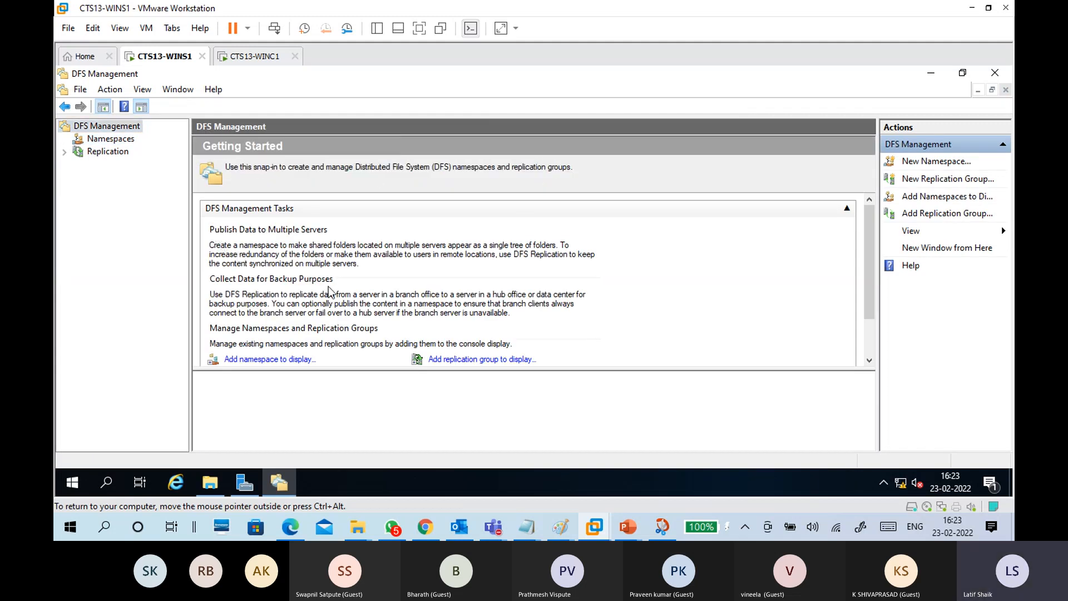
Step: Browse the Replication section, then return to the empty Namespaces list and open its context menu
left_click(116, 144)
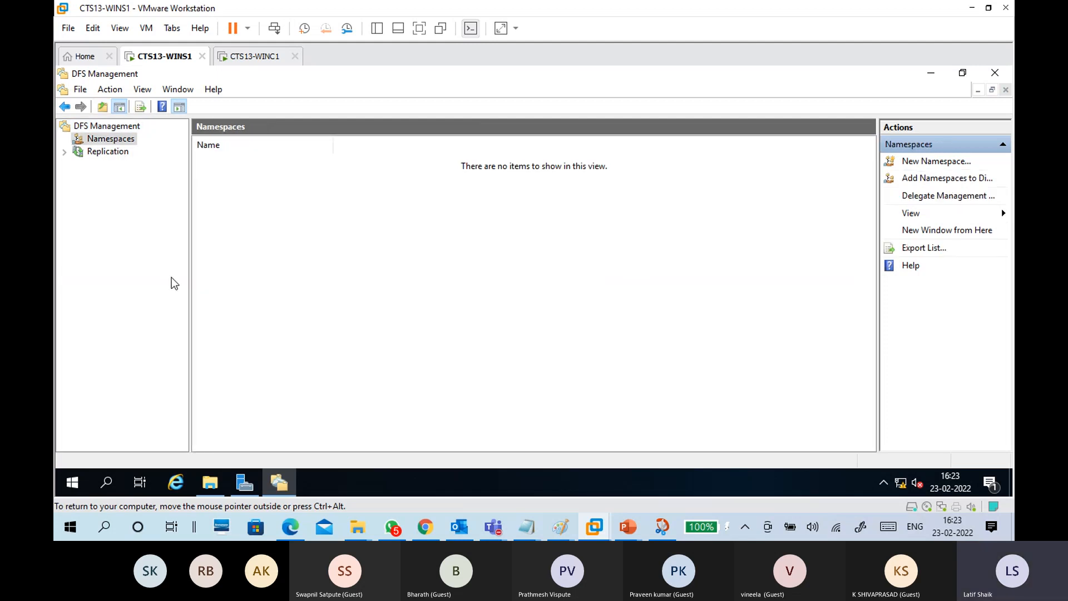
left_click(103, 152)
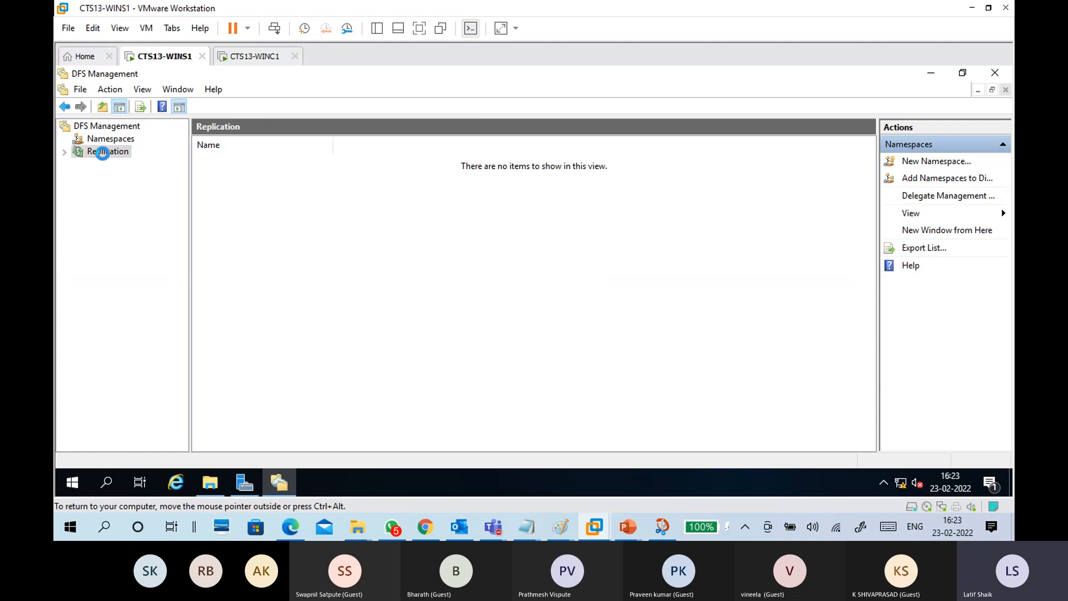
left_click(106, 139)
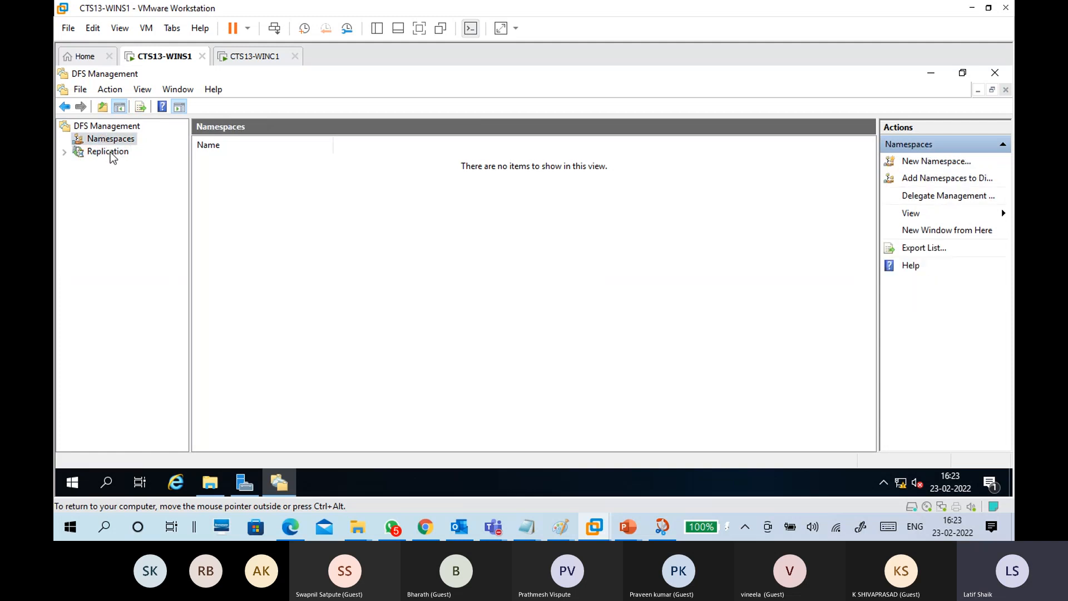
left_click(107, 151)
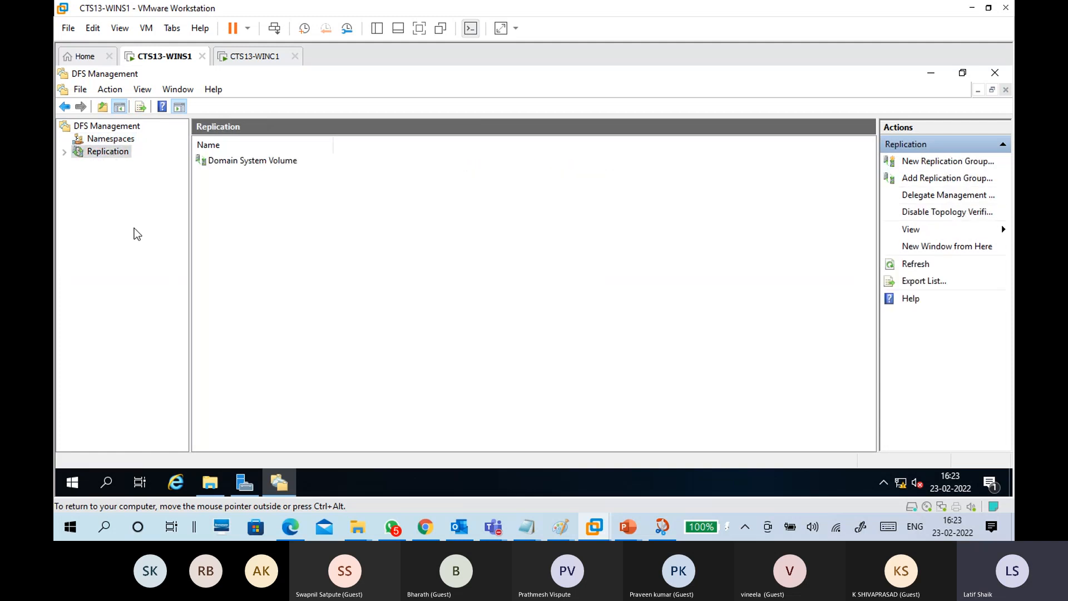
left_click(127, 139)
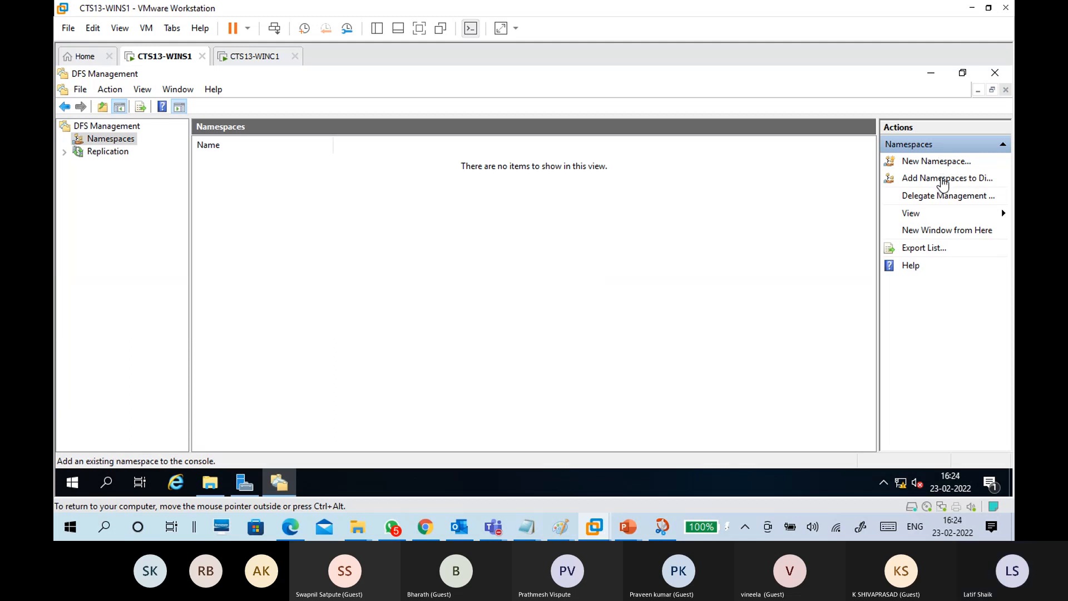
right_click(115, 139)
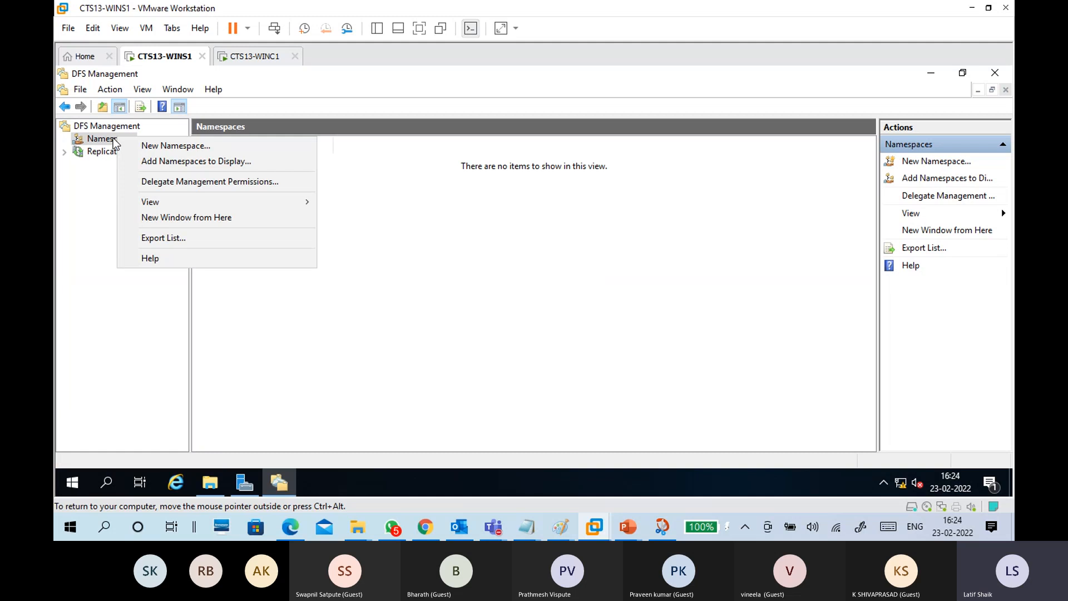
left_click(109, 144)
right_click(109, 144)
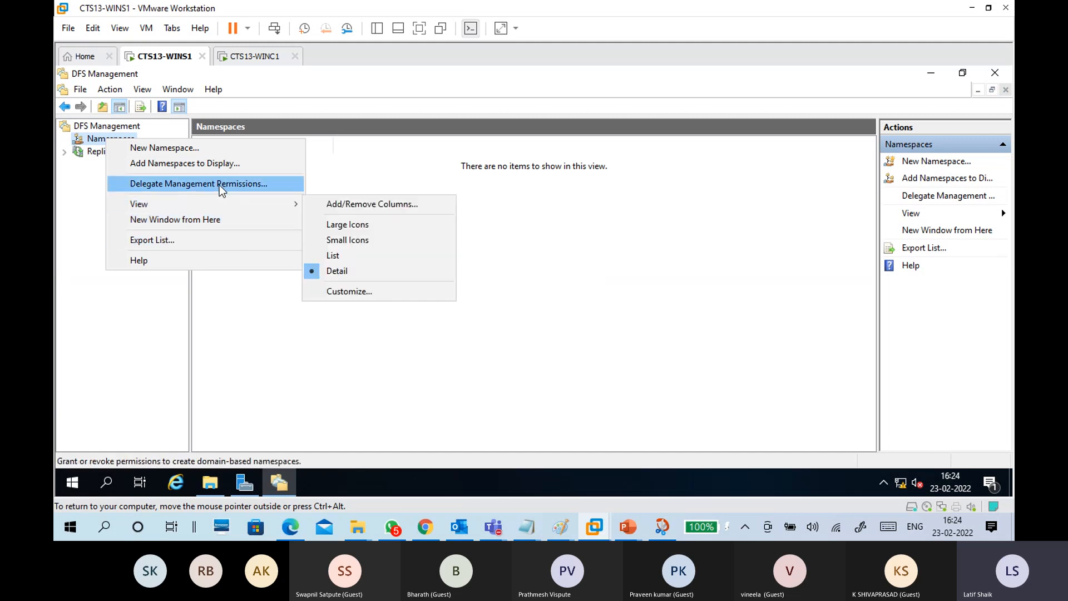
Step: Start a New Namespace with Wins1 as the verified namespace server, then advance to naming
left_click(203, 151)
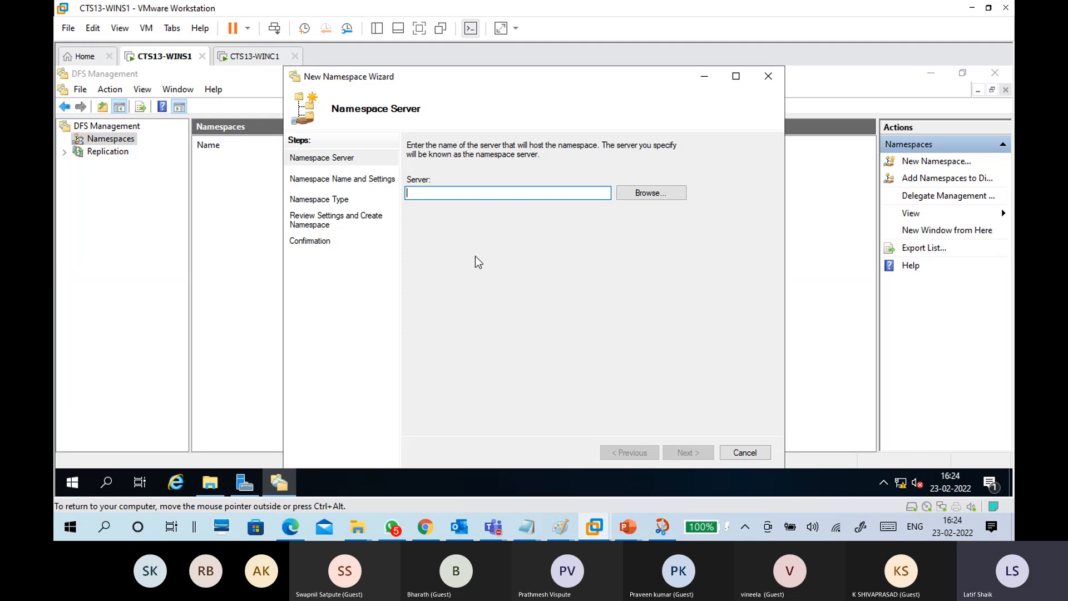
left_click(657, 193)
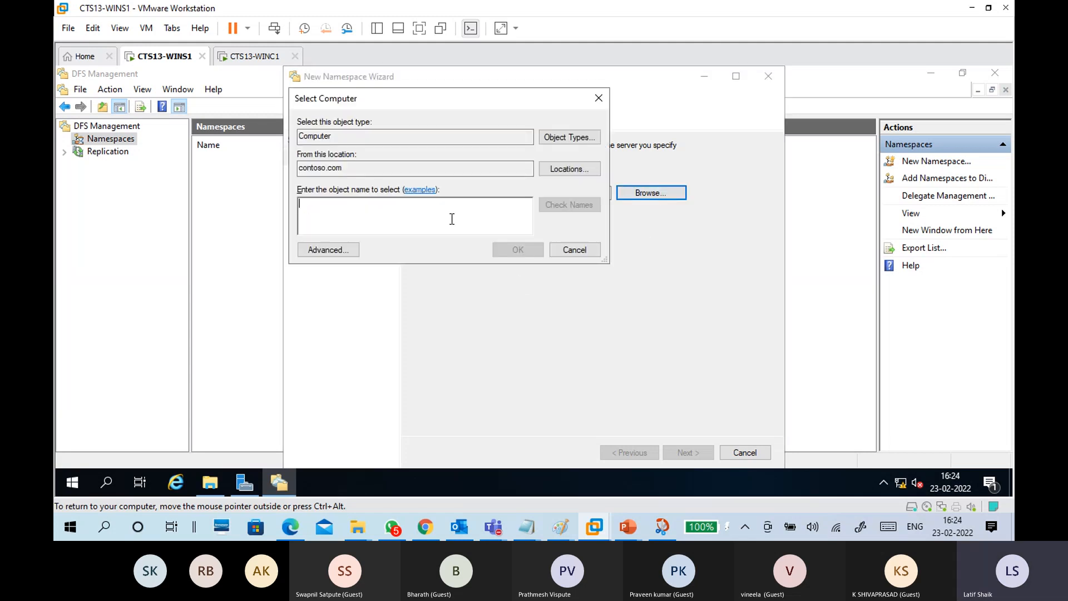
type("Wins1")
left_click(587, 206)
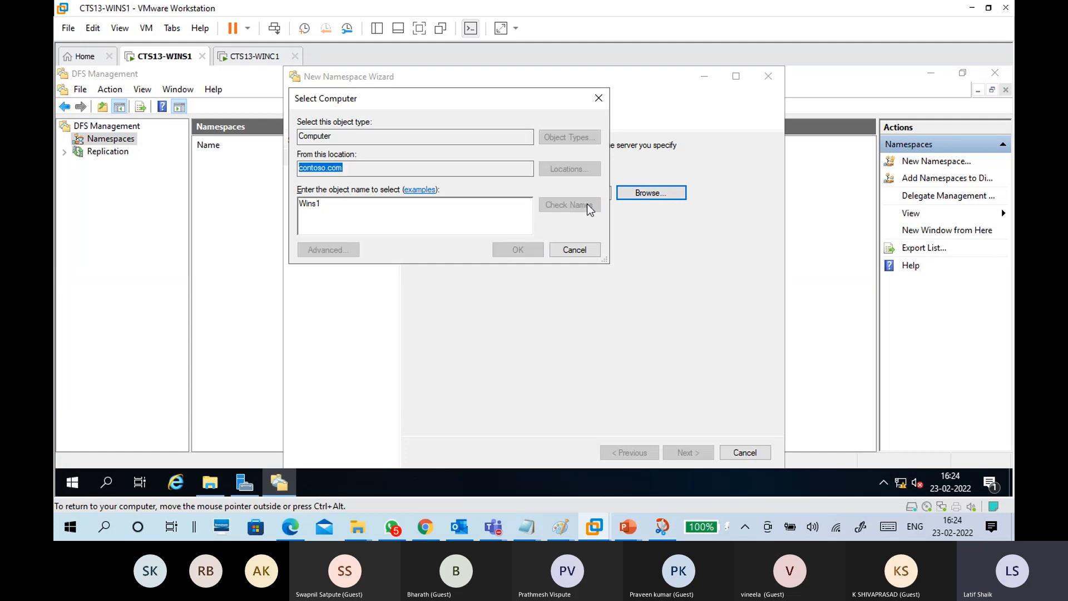
left_click(508, 250)
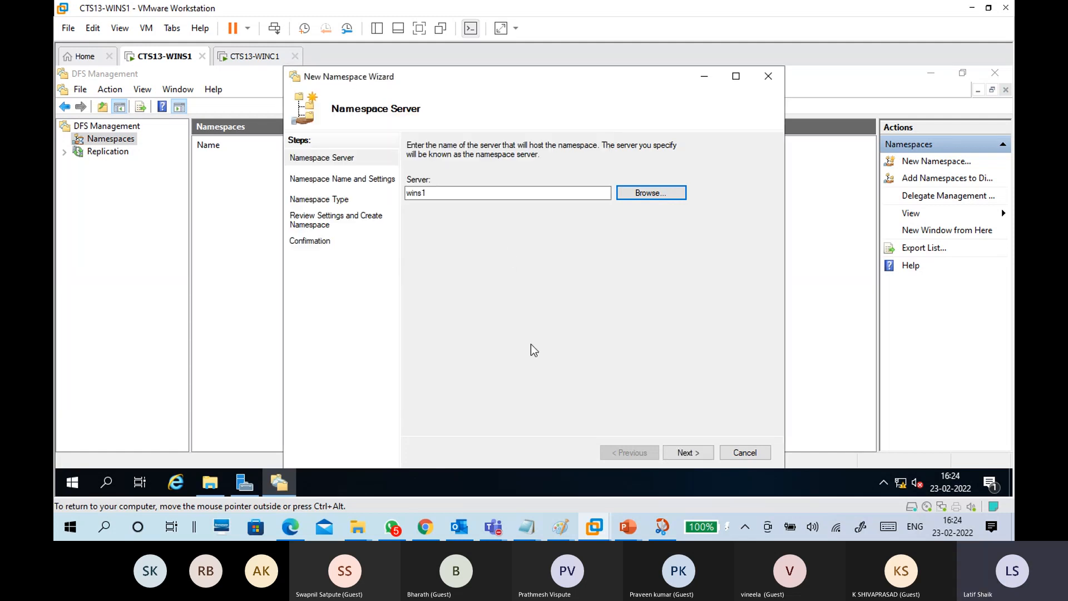
left_click_drag(436, 194, 399, 194)
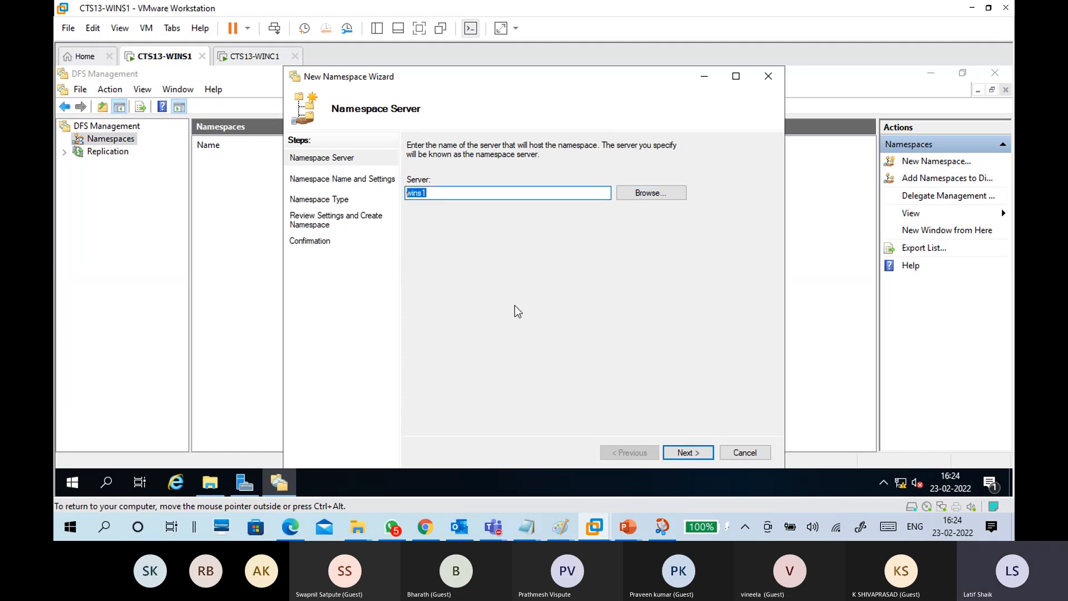
left_click(687, 452)
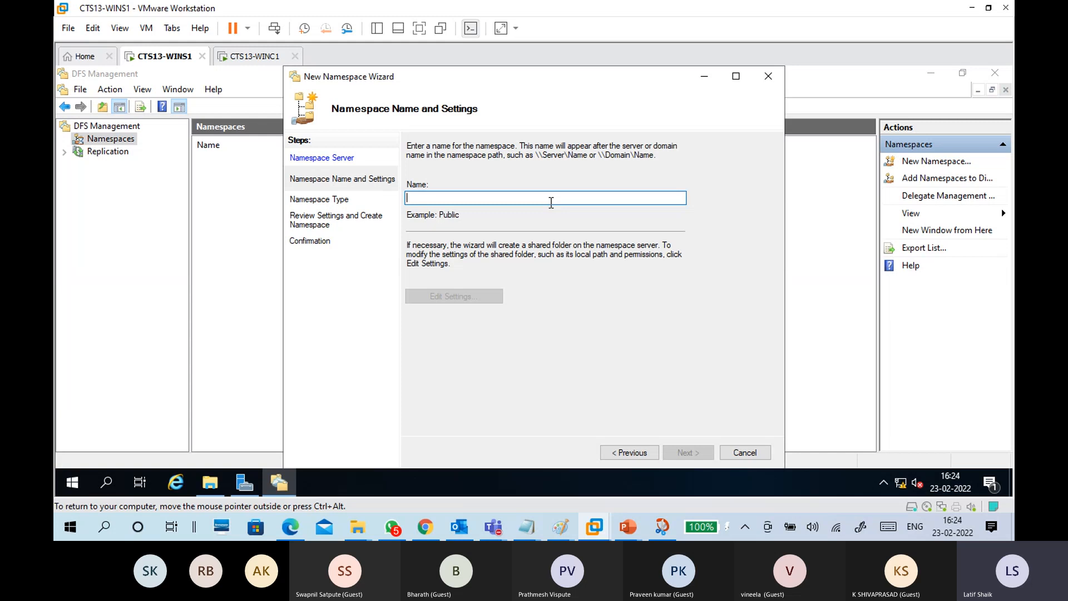
Step: Name the namespace Batch13 with all users read/write on shared folder C:\DFSRoots\Batch13
type("Batch13")
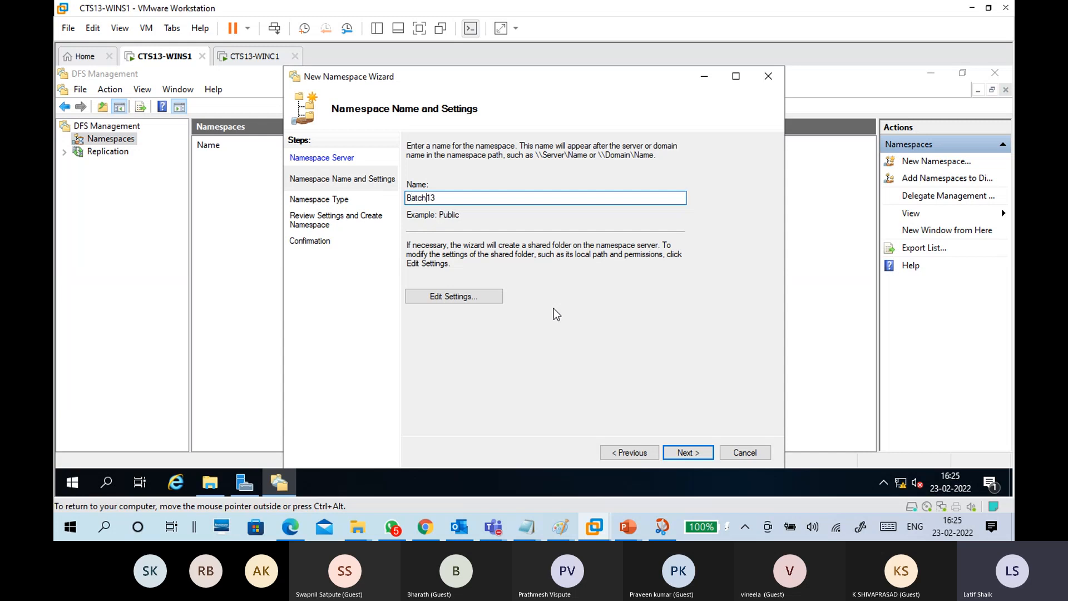
left_click(500, 303)
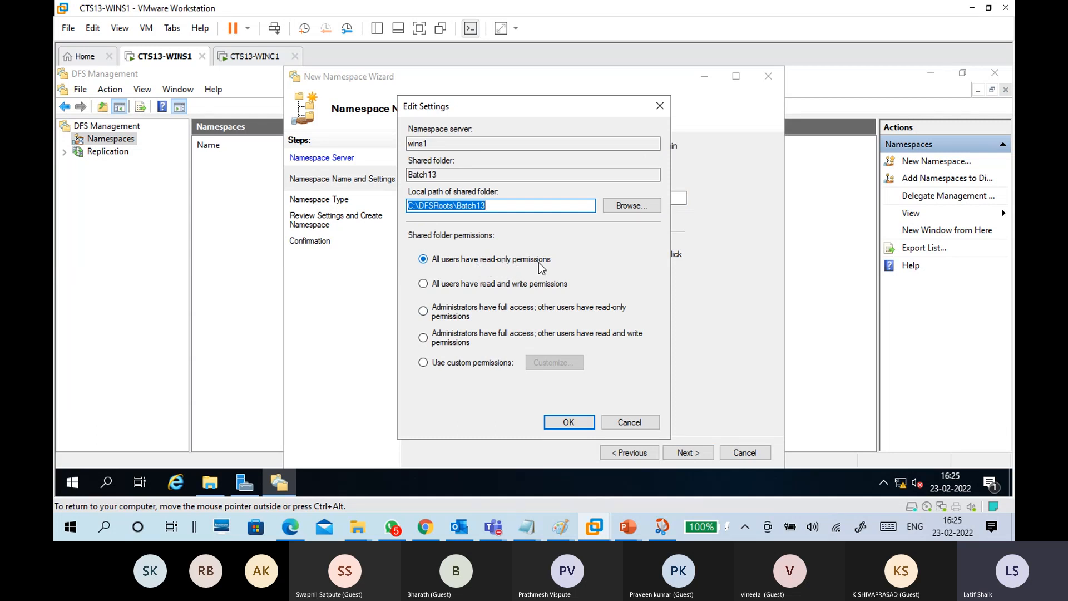
left_click(480, 285)
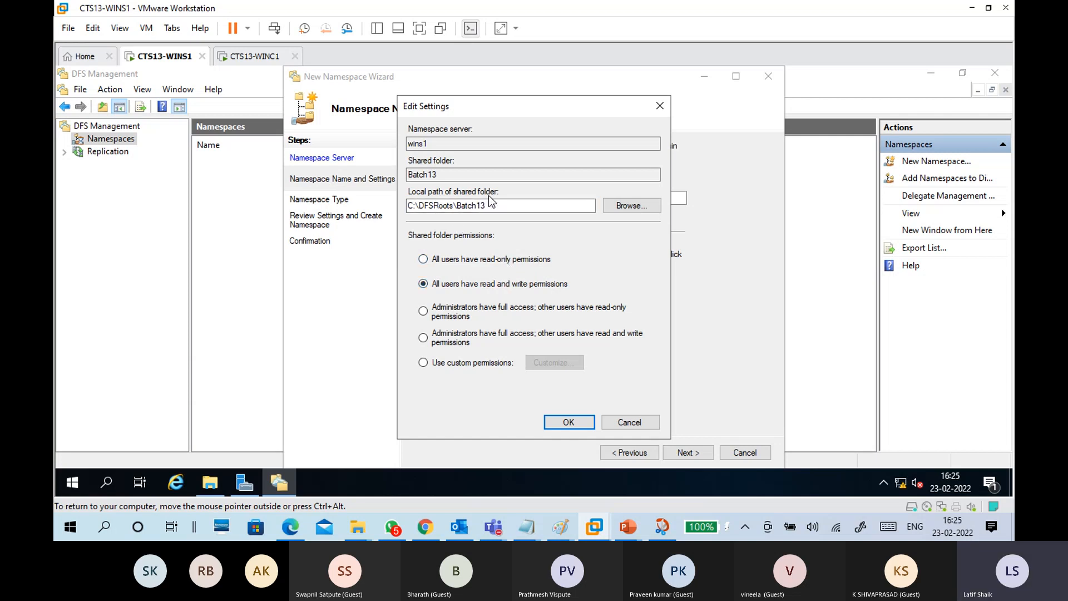
left_click_drag(455, 206, 401, 209)
left_click(416, 207)
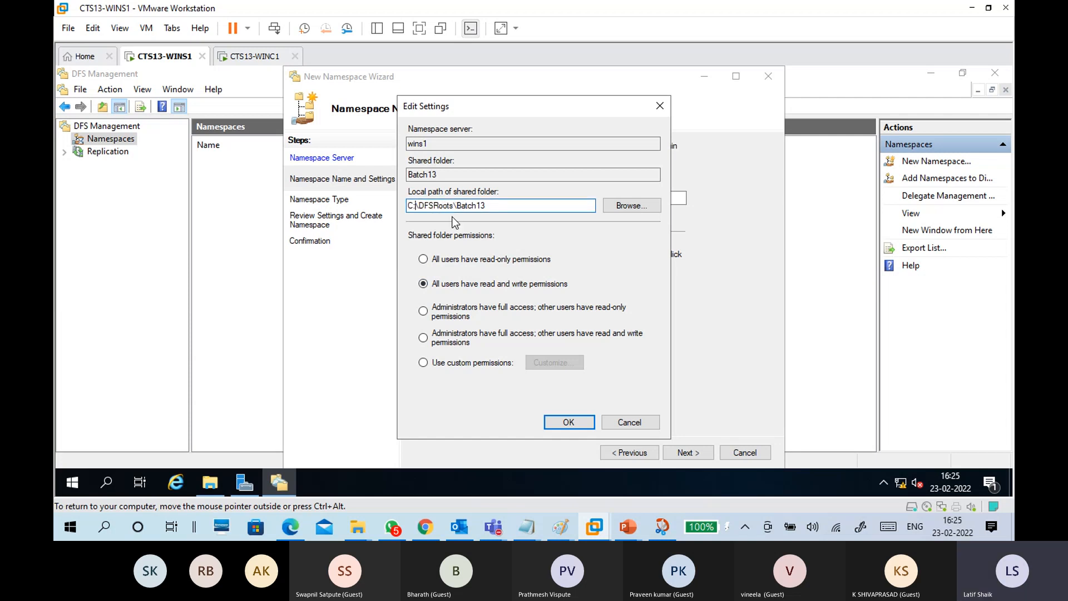
left_click_drag(454, 207, 418, 206)
left_click_drag(491, 206, 385, 209)
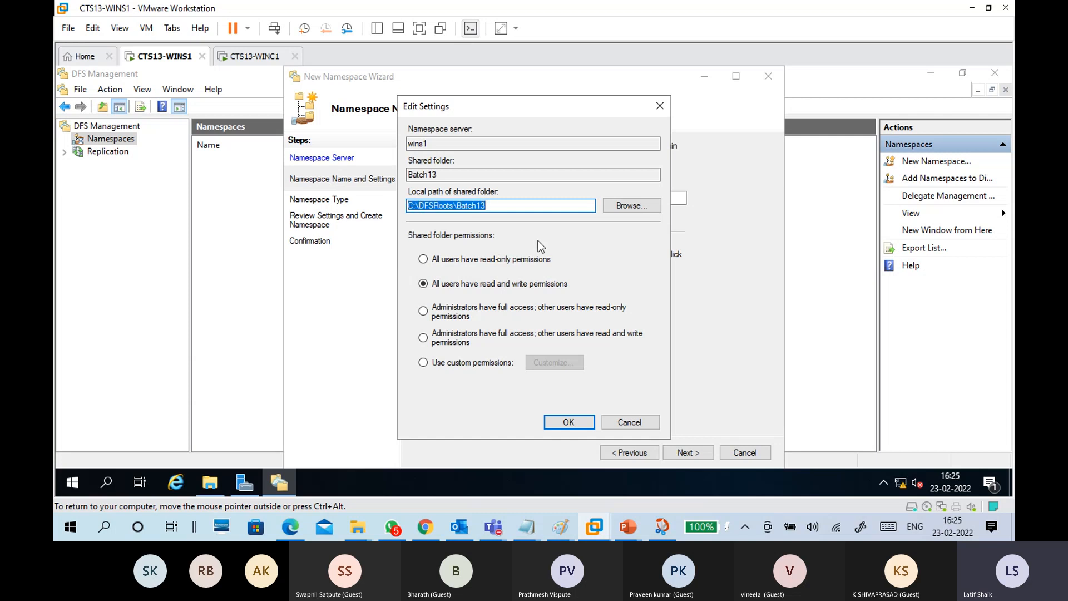
left_click(503, 207)
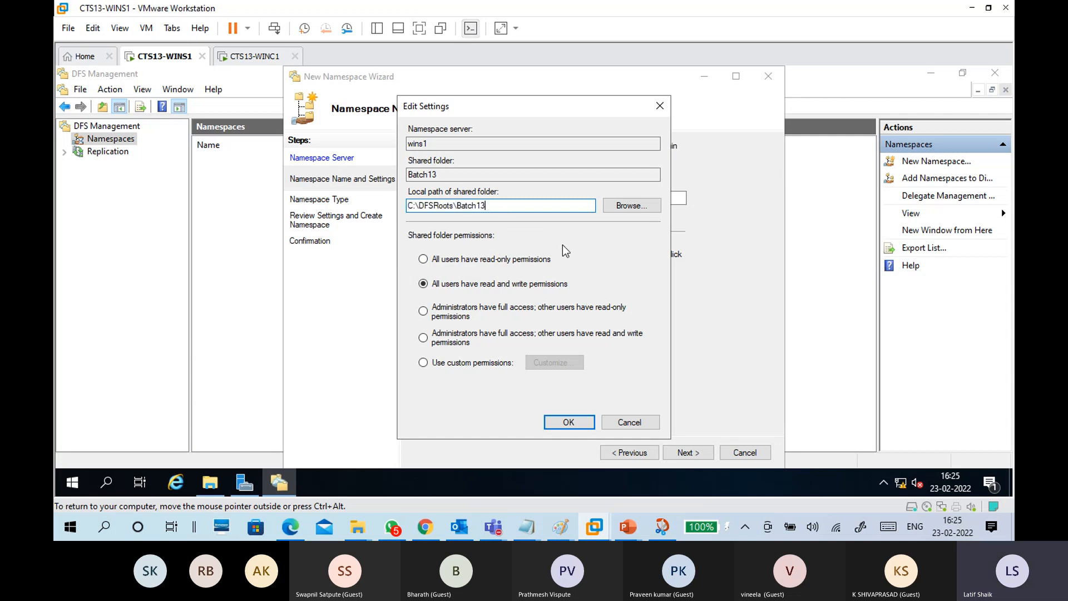
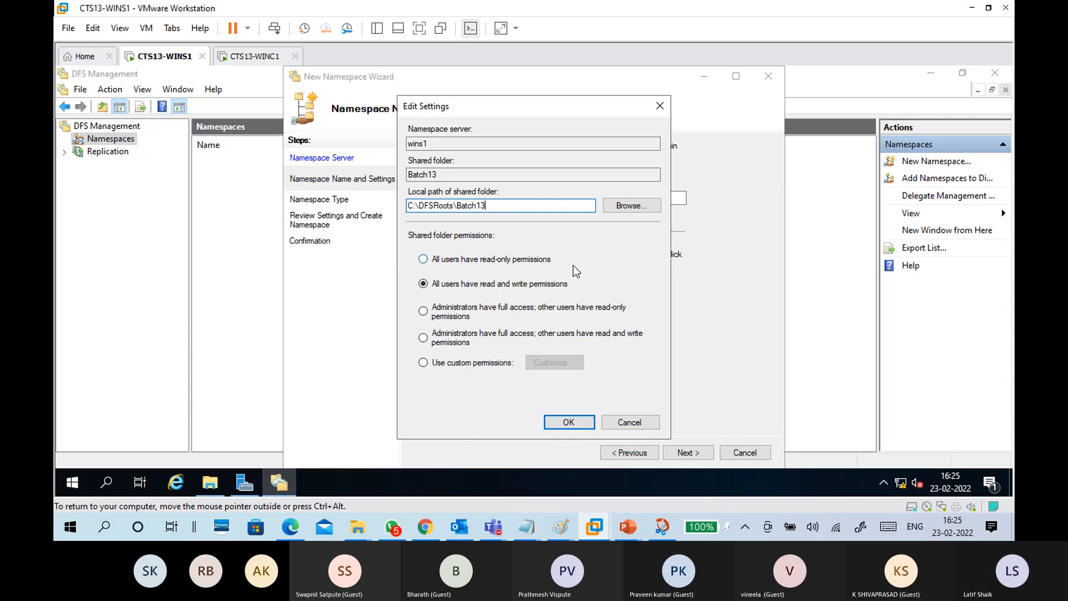
Step: Preview the E$ Data12 folder, then keep local path C:\DFSRoots\Batch13 with all-users read/write access
left_click(567, 424)
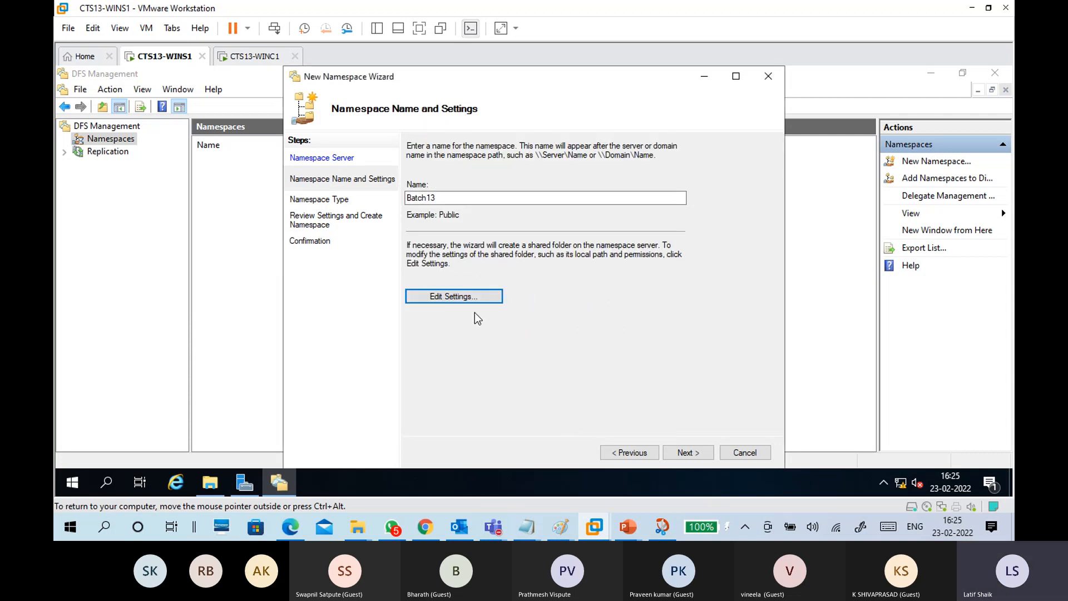
left_click(485, 300)
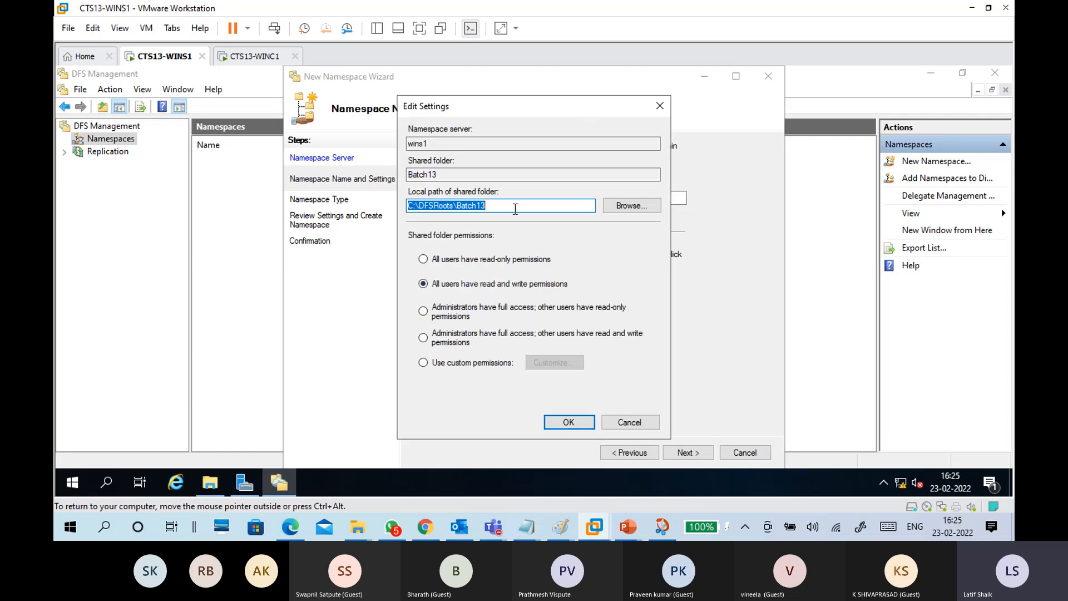
left_click(515, 208)
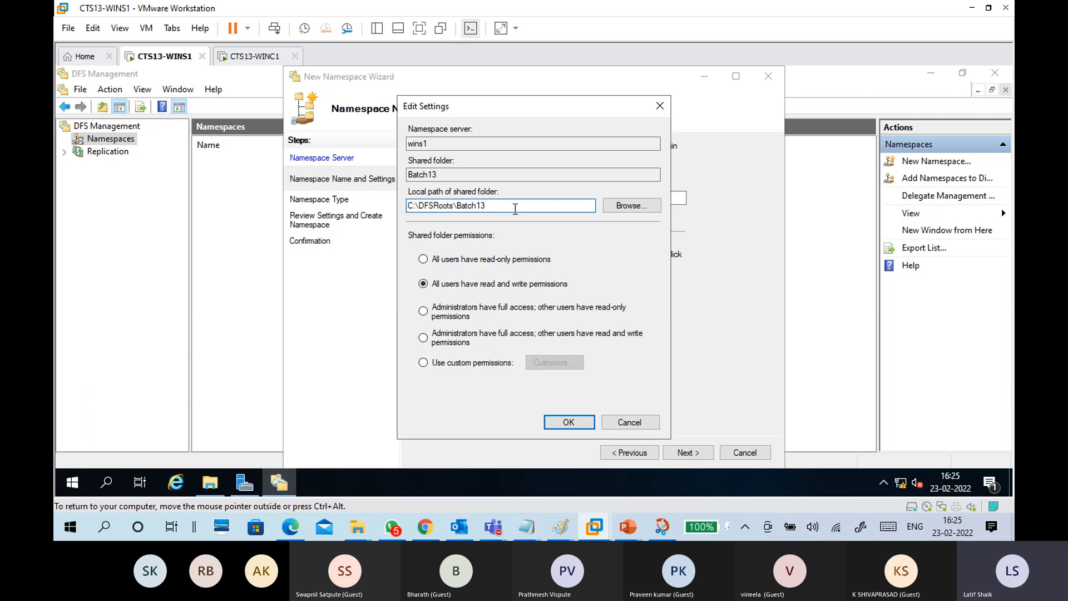
left_click(630, 208)
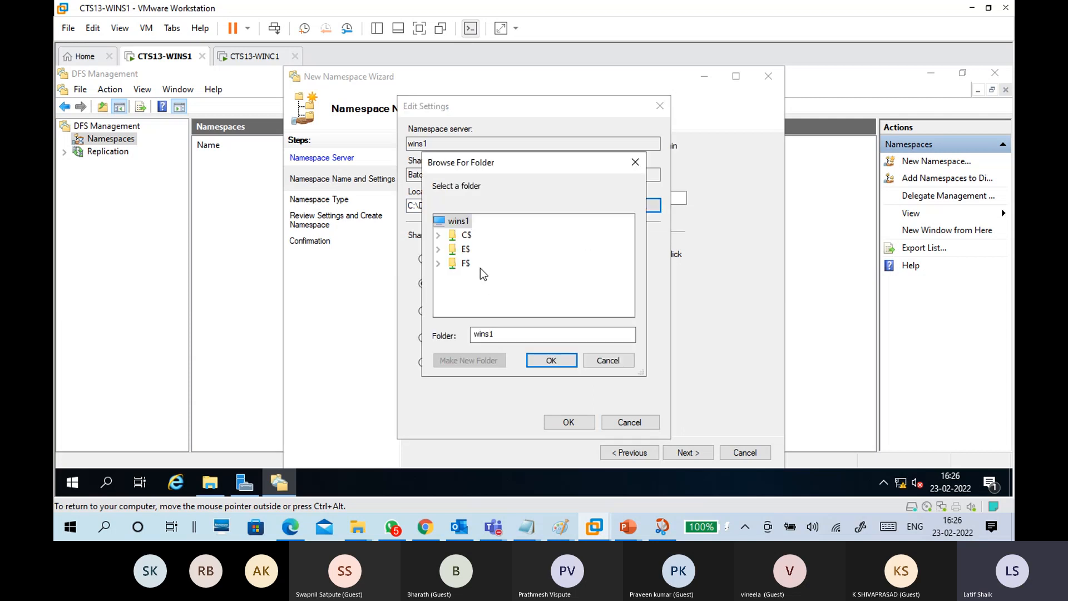
double_click(466, 249)
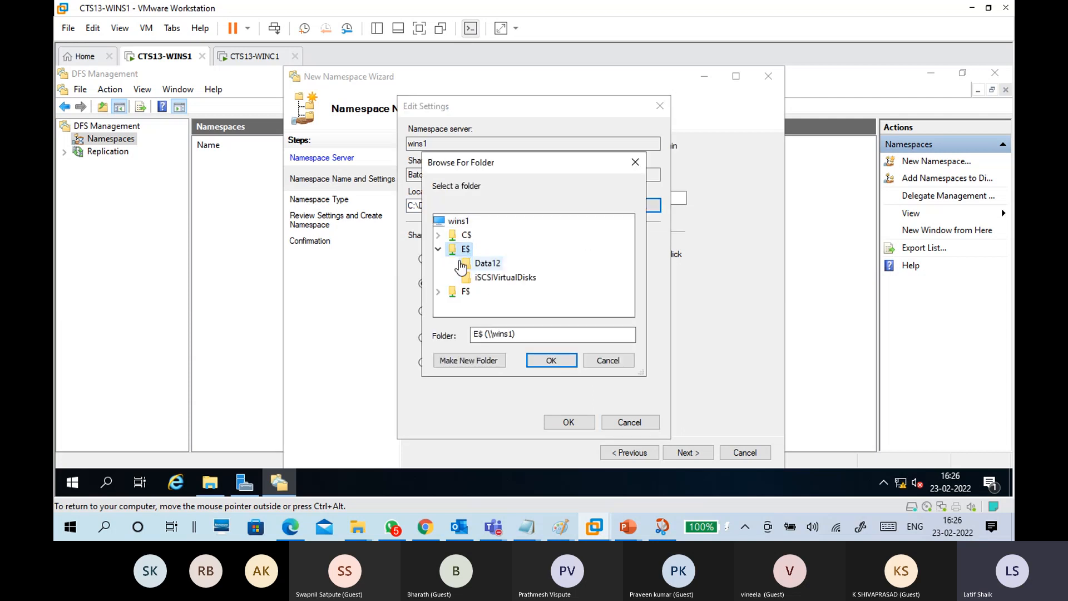
left_click(487, 263)
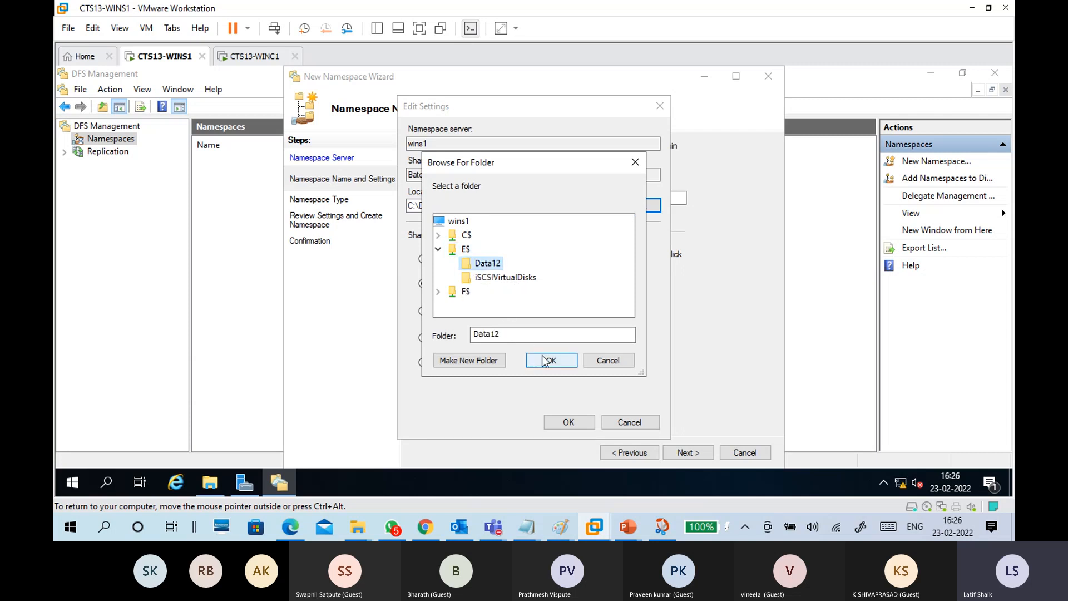
left_click(608, 362)
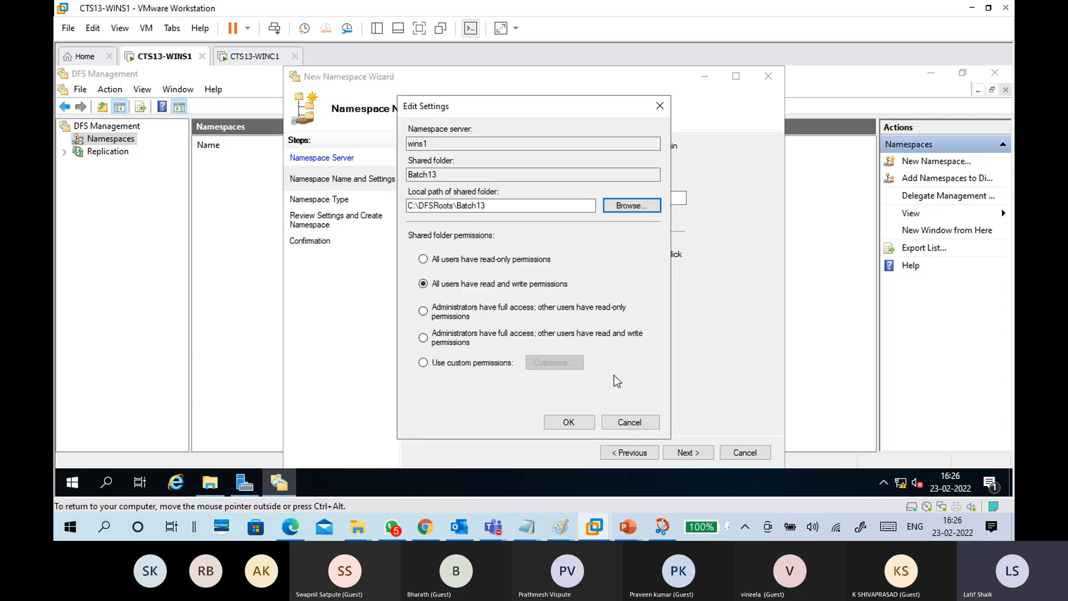
left_click(584, 425)
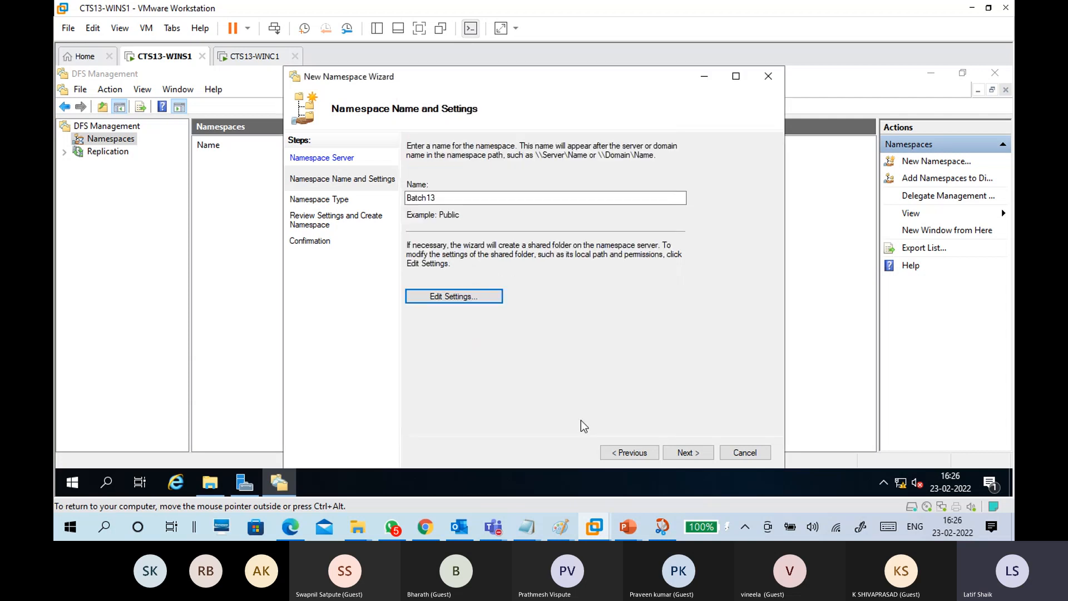
Step: Keep domain-based \\contoso.com\Batch13 in Windows Server 2008 mode, comparing the stand-alone path, and continue to review
left_click(688, 452)
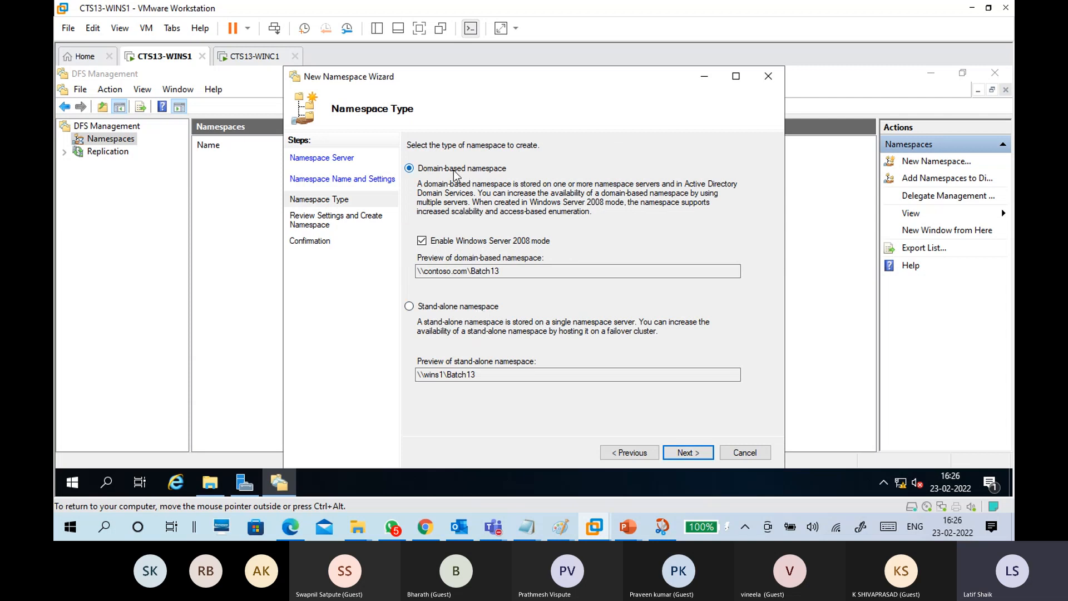
left_click_drag(468, 271, 412, 278)
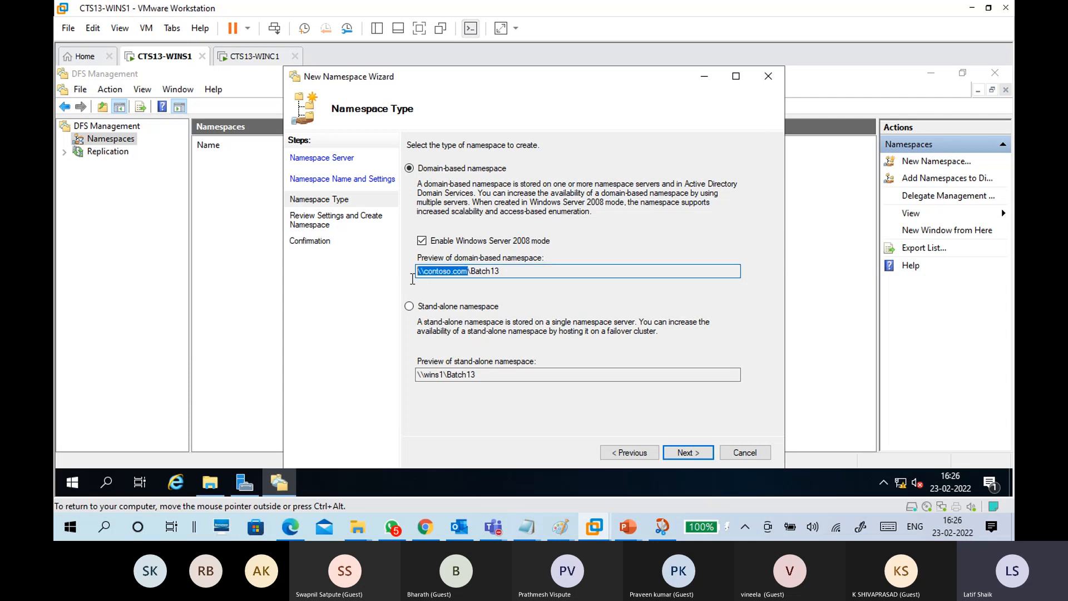
left_click(500, 273)
left_click_drag(477, 273, 420, 280)
left_click_drag(446, 374, 410, 381)
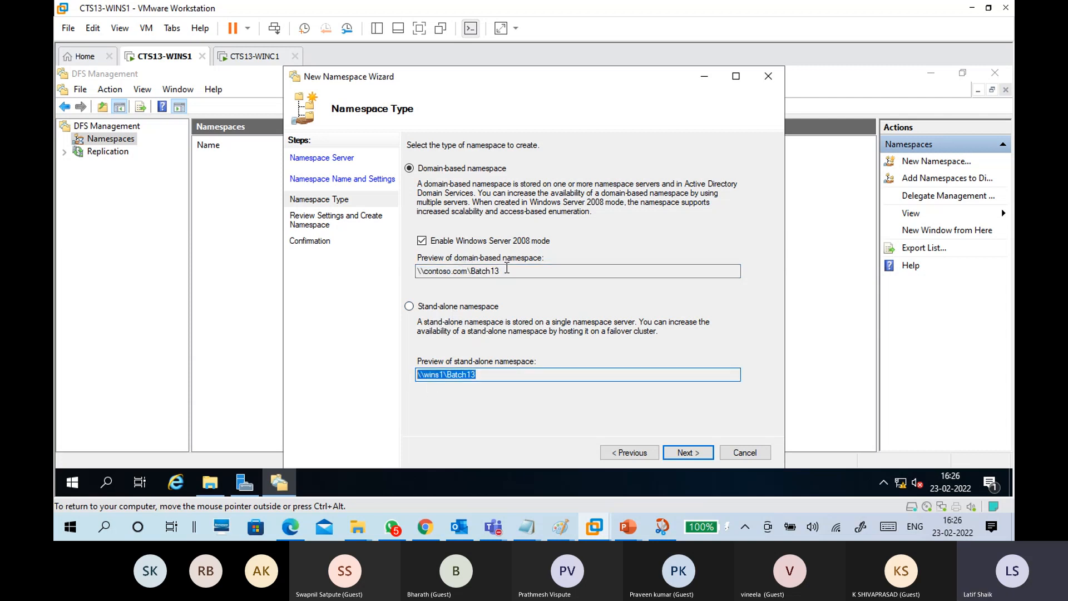
left_click(508, 269)
left_click_drag(500, 271, 402, 279)
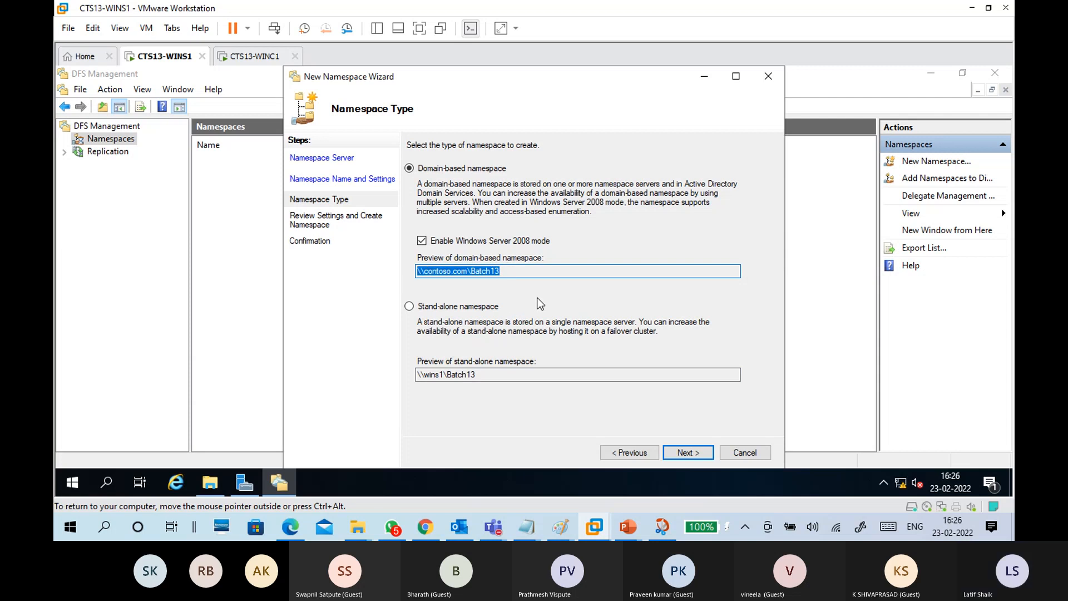
left_click(524, 268)
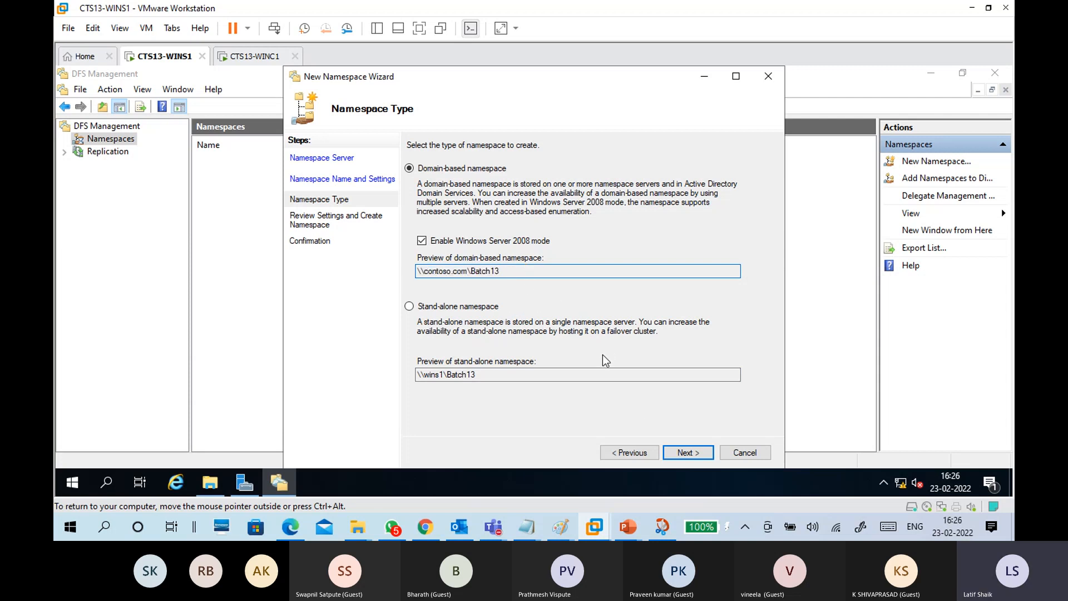
left_click(687, 452)
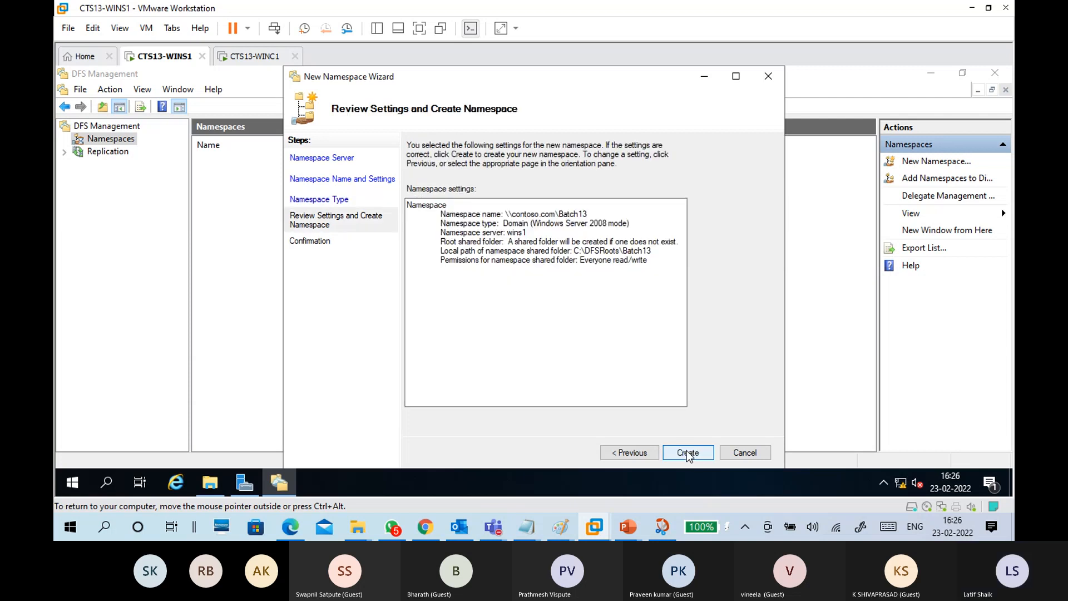
Step: Create \\contoso.com\Batch13, check the Errors and Tasks tabs show success, and close the wizard
left_click(688, 452)
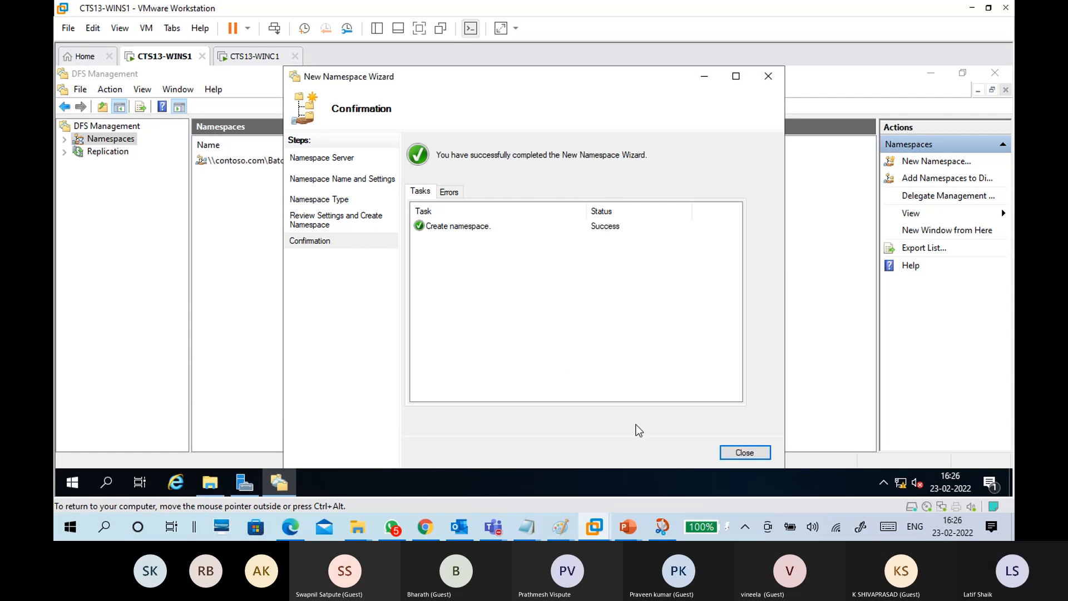
left_click(449, 192)
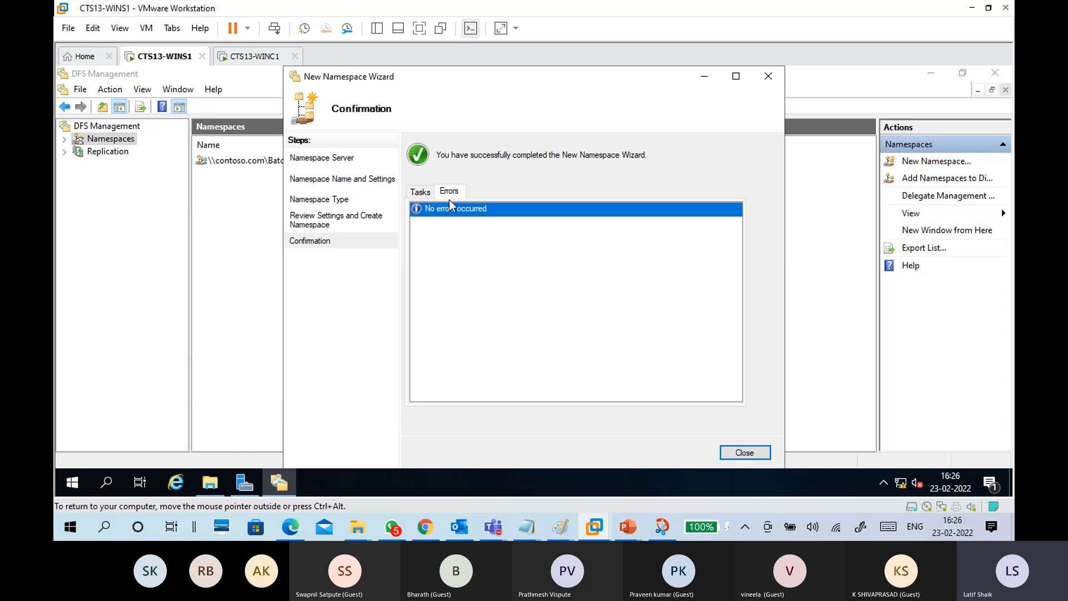
left_click(420, 190)
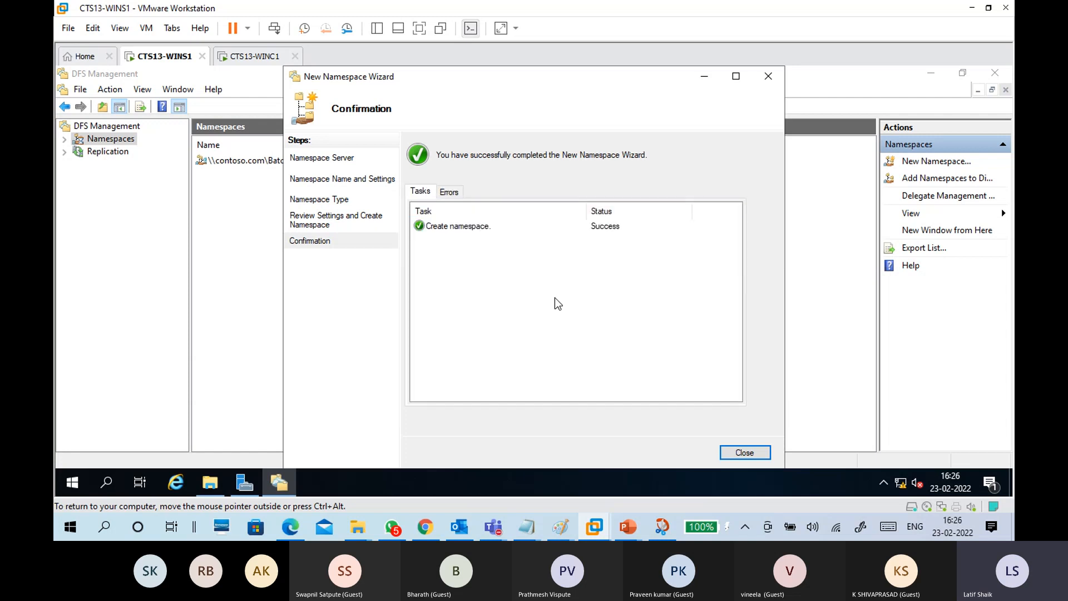
left_click(744, 452)
Step: Select \\contoso.com\Batch13 and look through its Namespace Servers, Delegation, Search and Namespace tabs
left_click(252, 164)
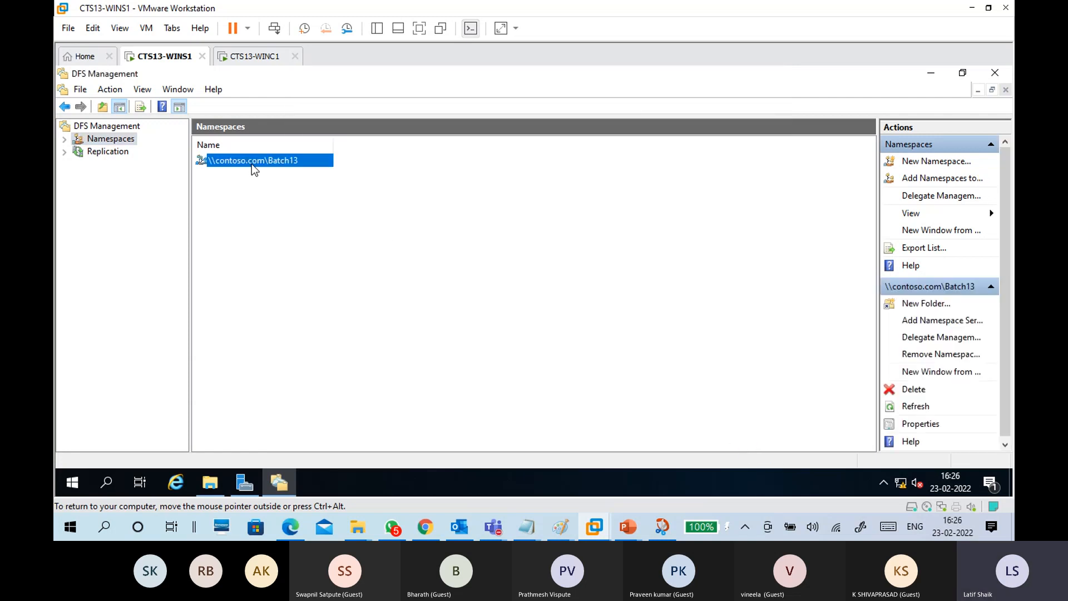
left_click(64, 139)
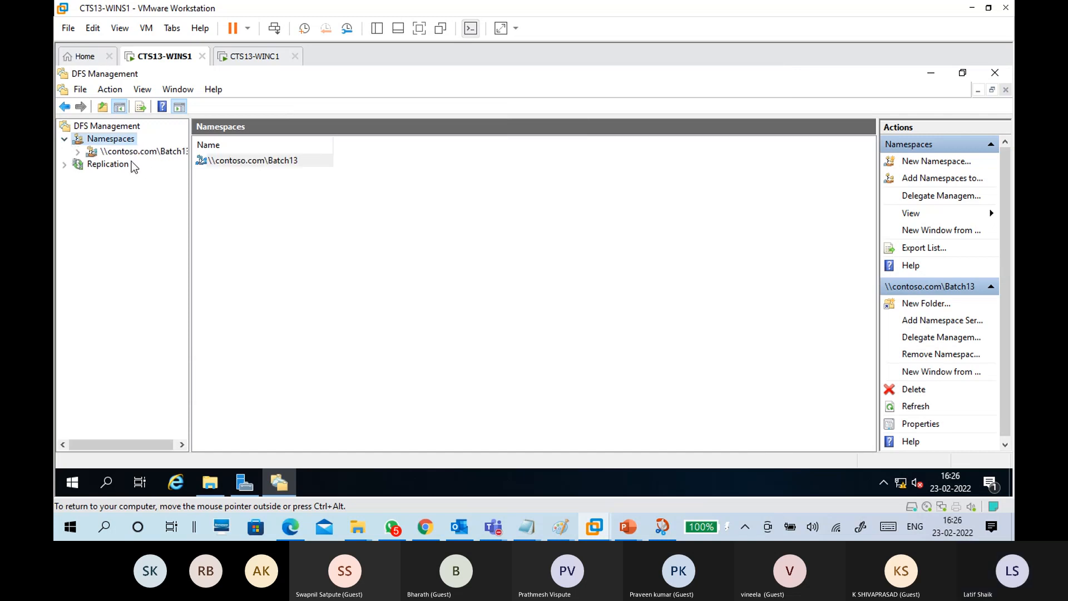
left_click(146, 153)
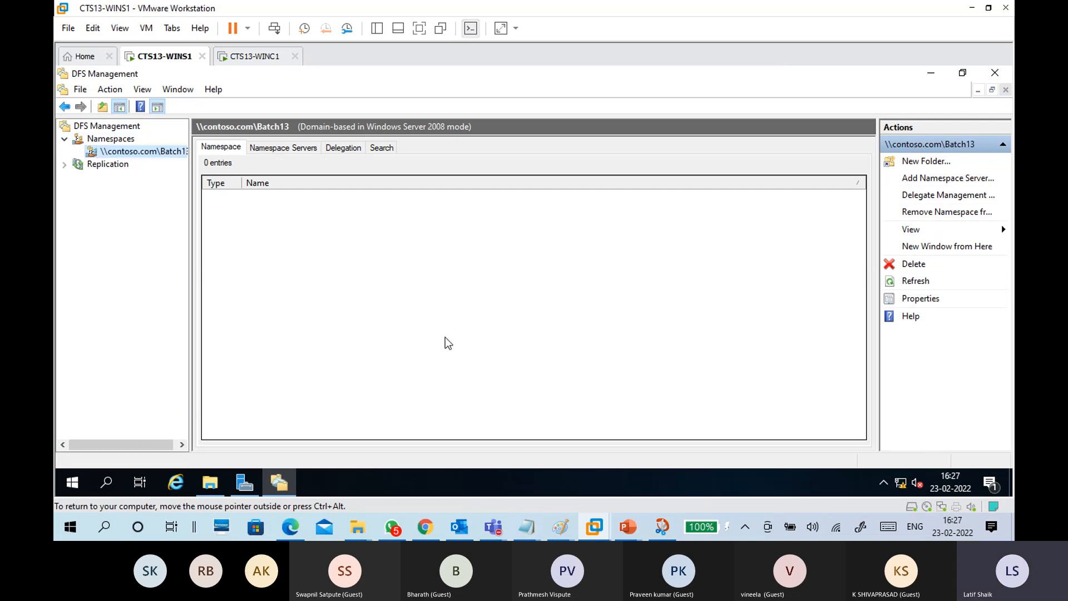
left_click(264, 149)
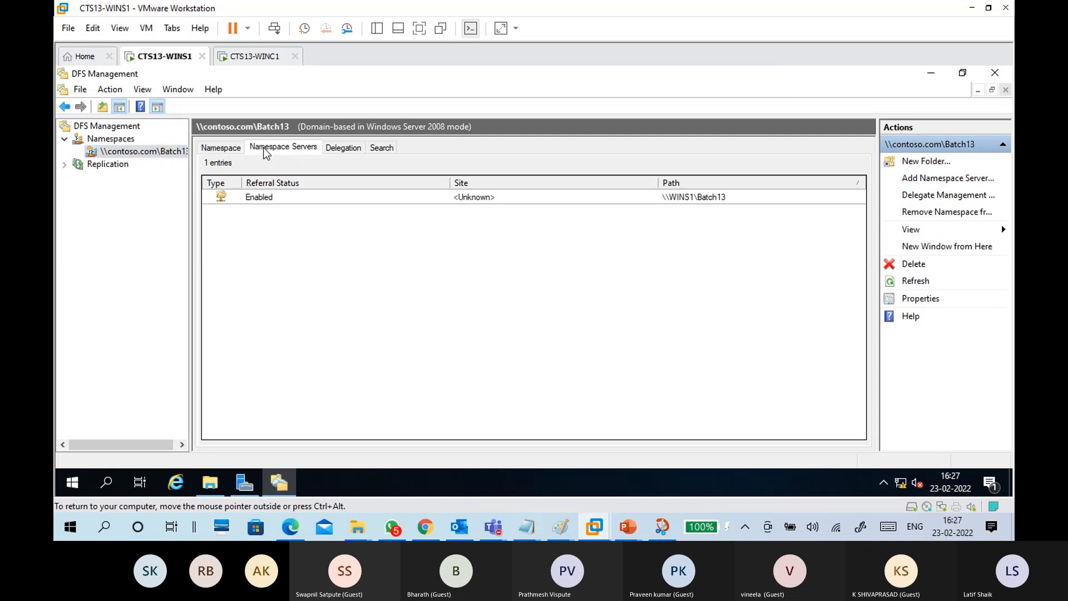
left_click(307, 200)
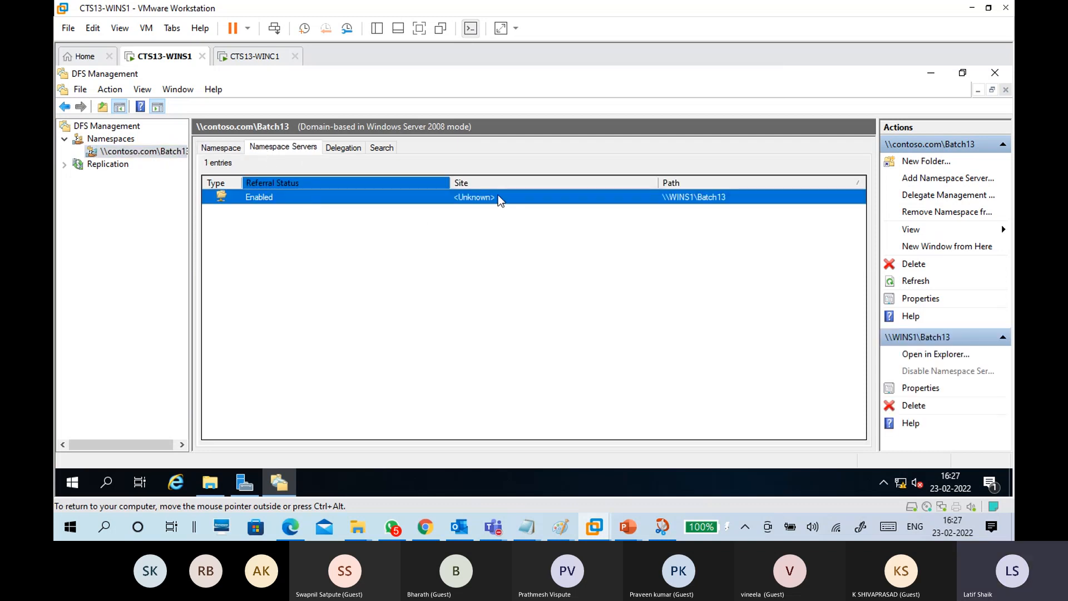
left_click(343, 147)
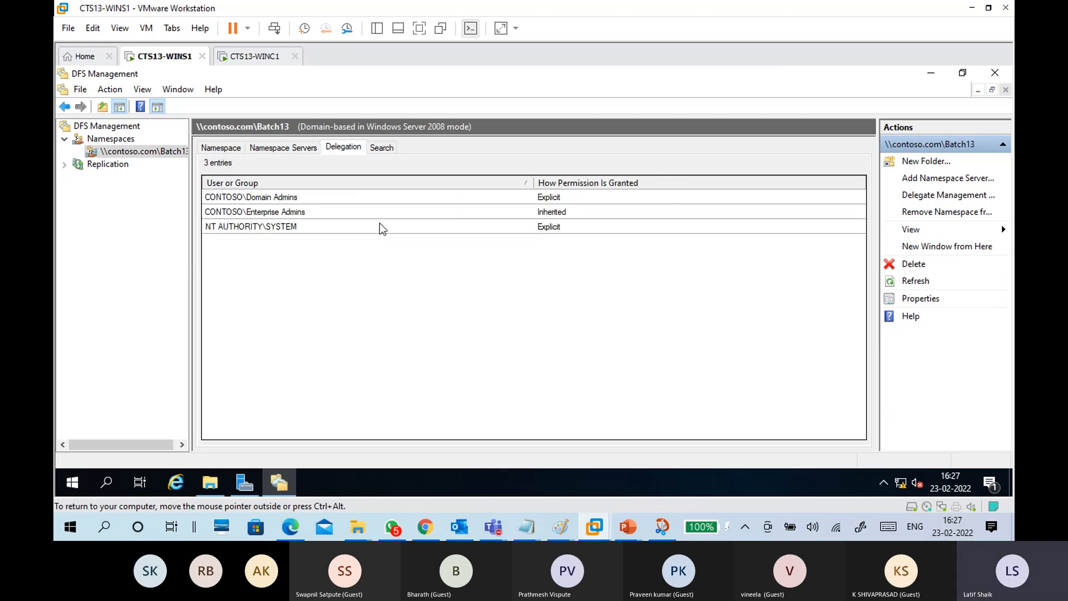
left_click(382, 149)
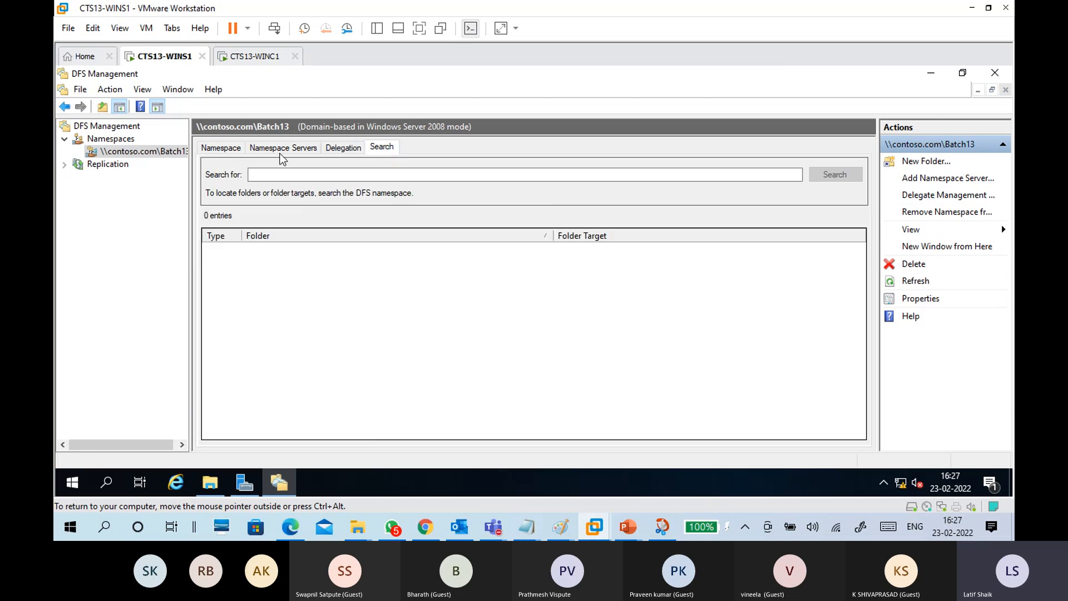
left_click(281, 148)
left_click(231, 148)
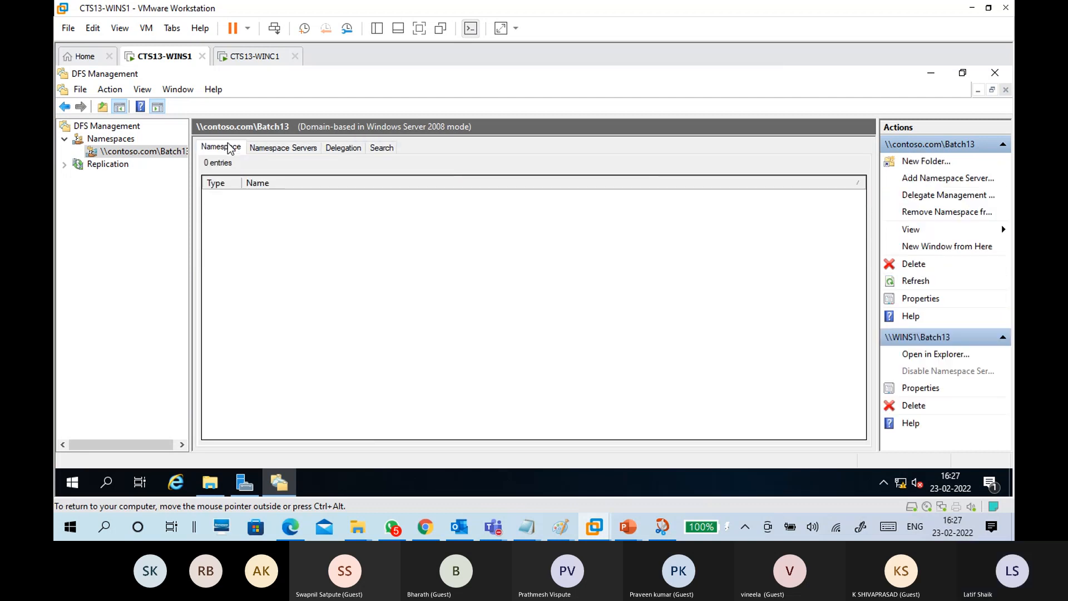
left_click(273, 149)
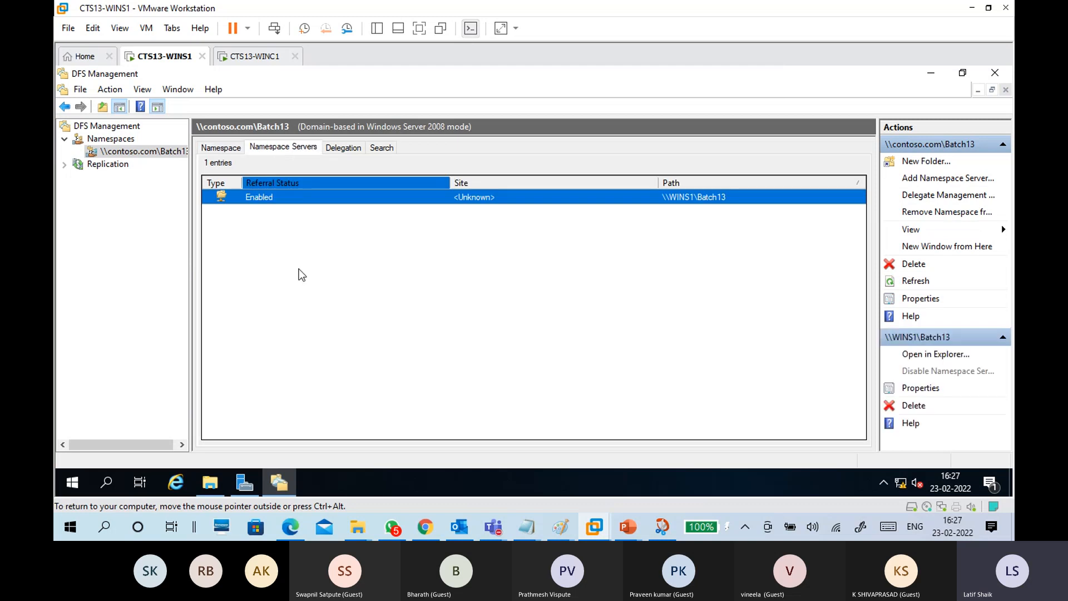
left_click(307, 278)
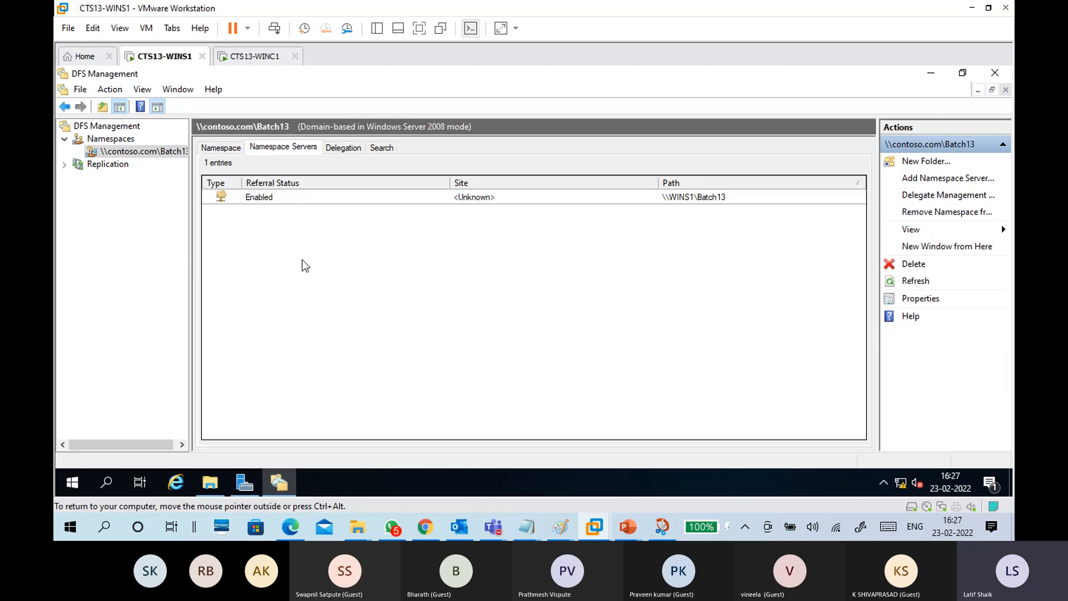
Step: Refresh the namespace servers so the path reads \\WINS1.contoso.com\Batch13, then view the empty folder list
right_click(303, 262)
left_click(308, 268)
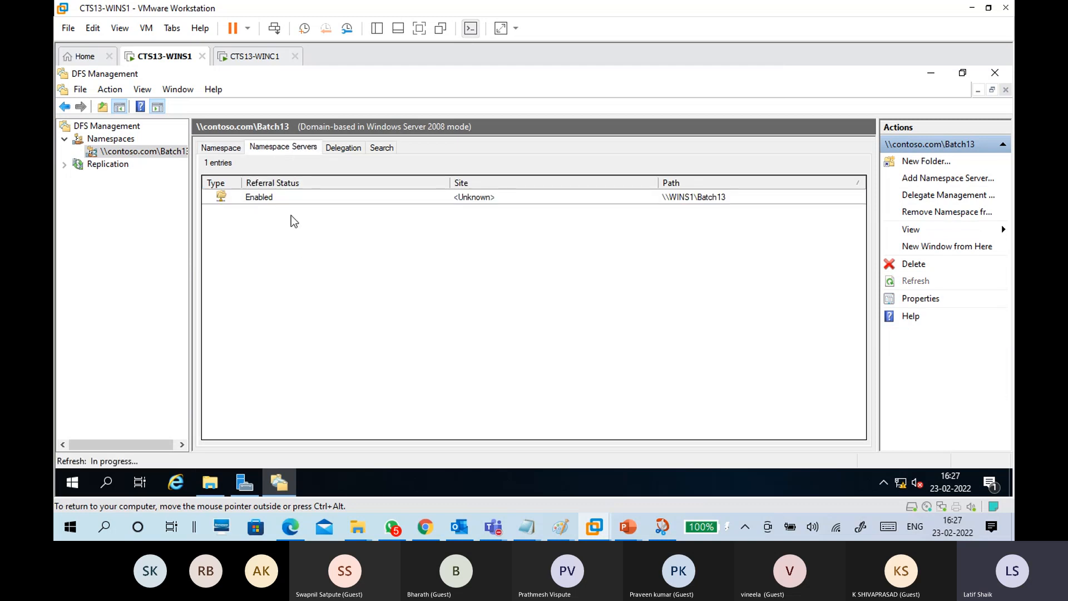
left_click(285, 200)
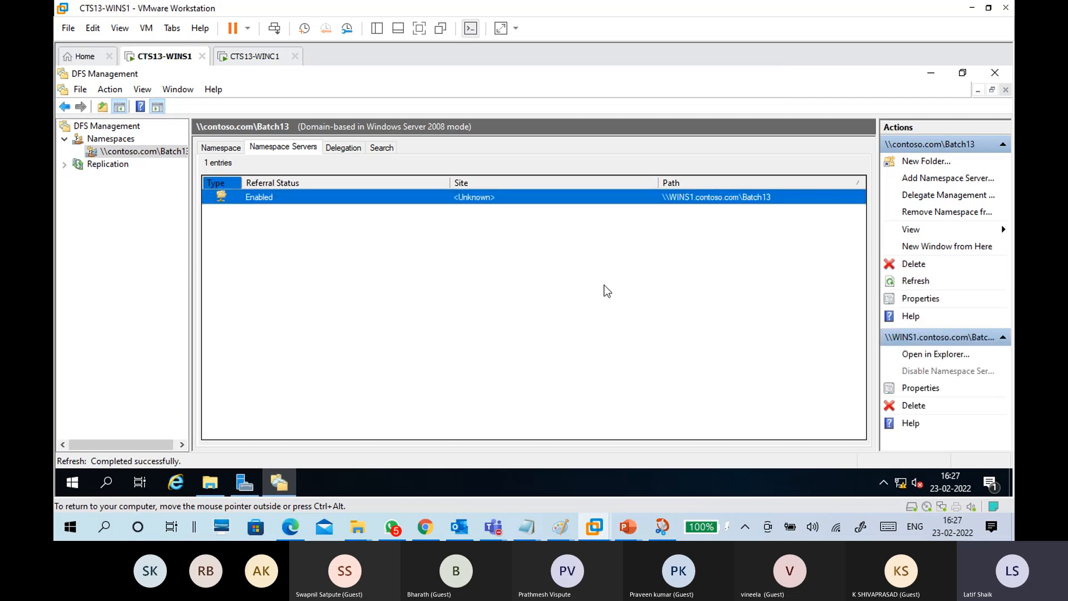
left_click(691, 201)
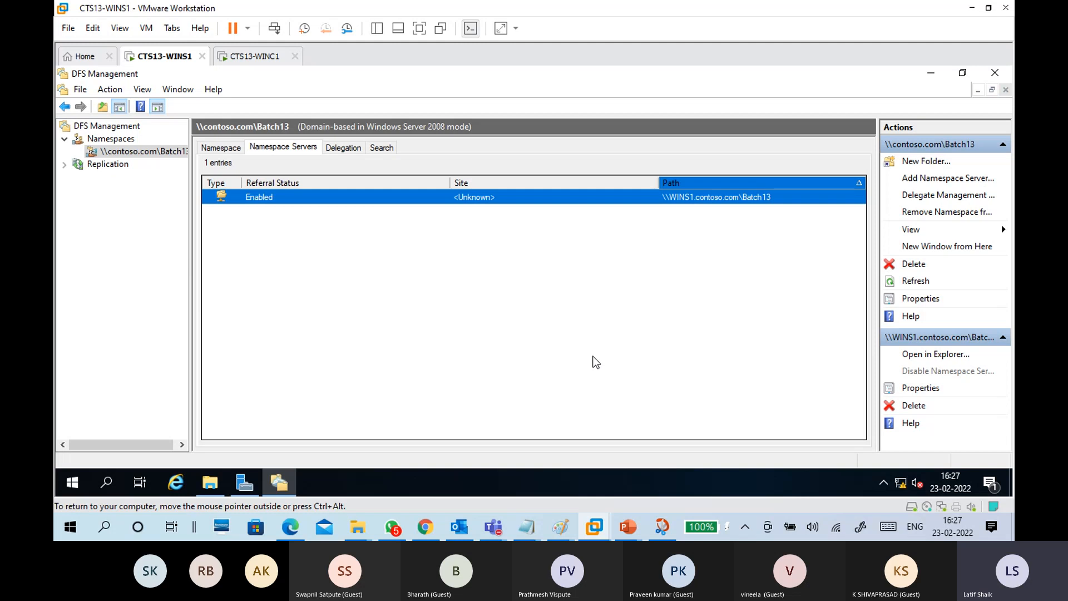
left_click(224, 148)
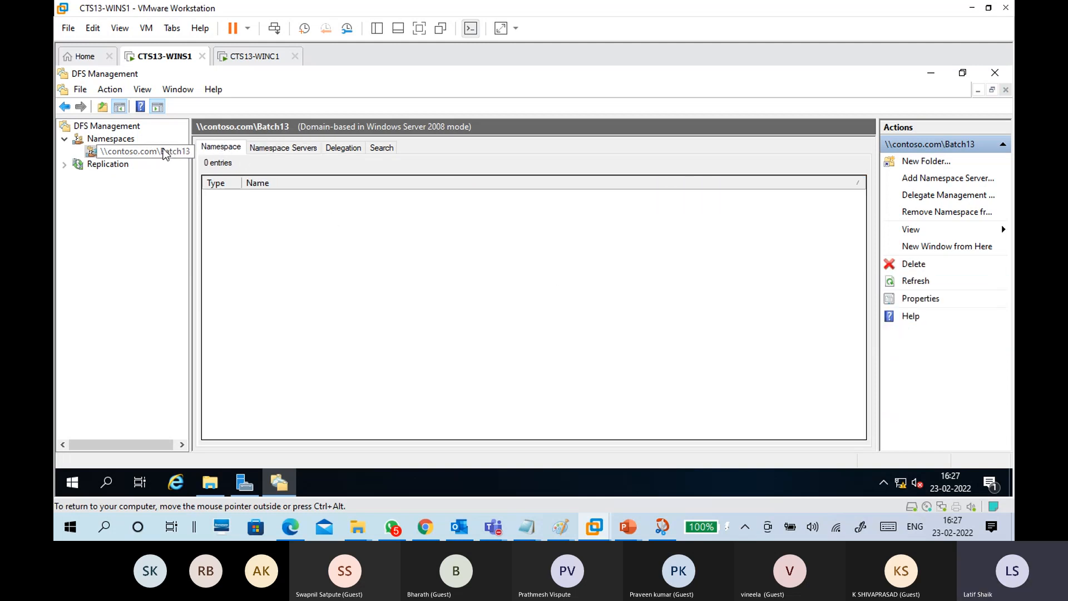
Step: Cancel Add Namespace Server twice, then open the \\contoso.com\Batch13 namespace properties
right_click(165, 155)
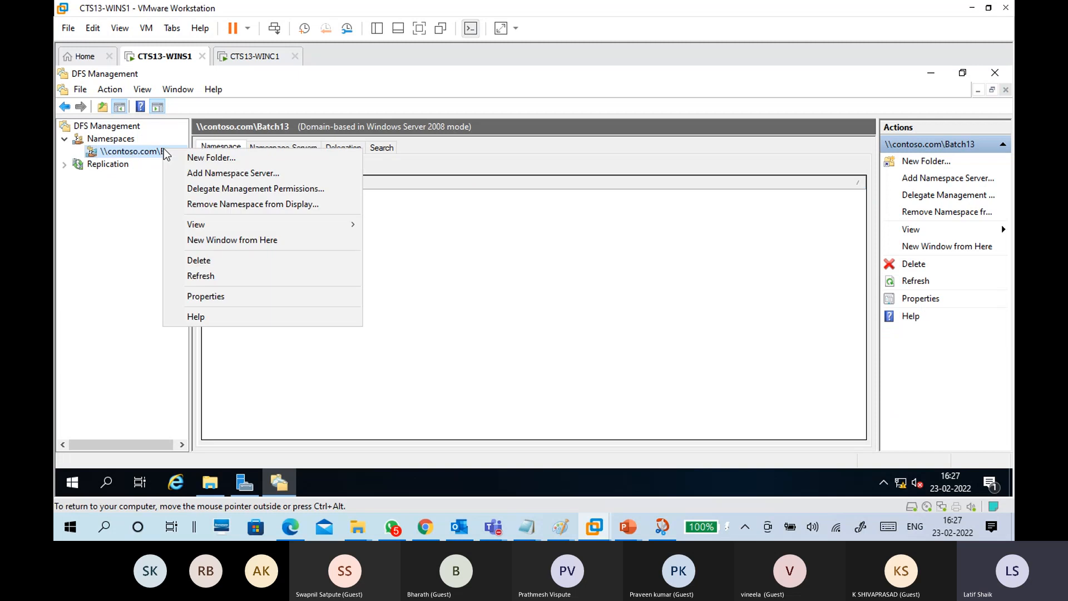
left_click(202, 172)
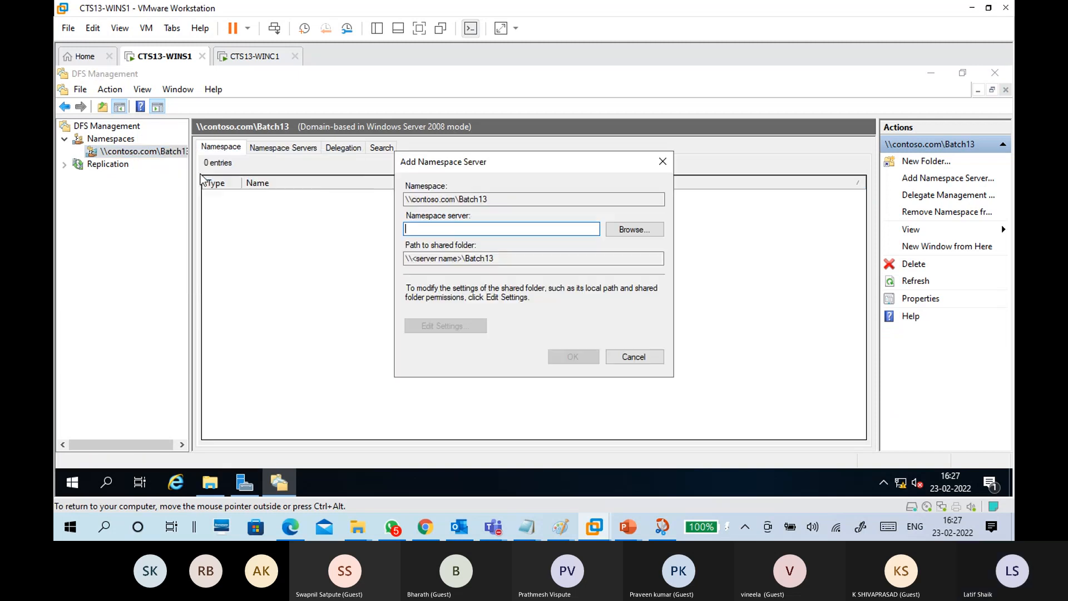
left_click(634, 357)
right_click(146, 155)
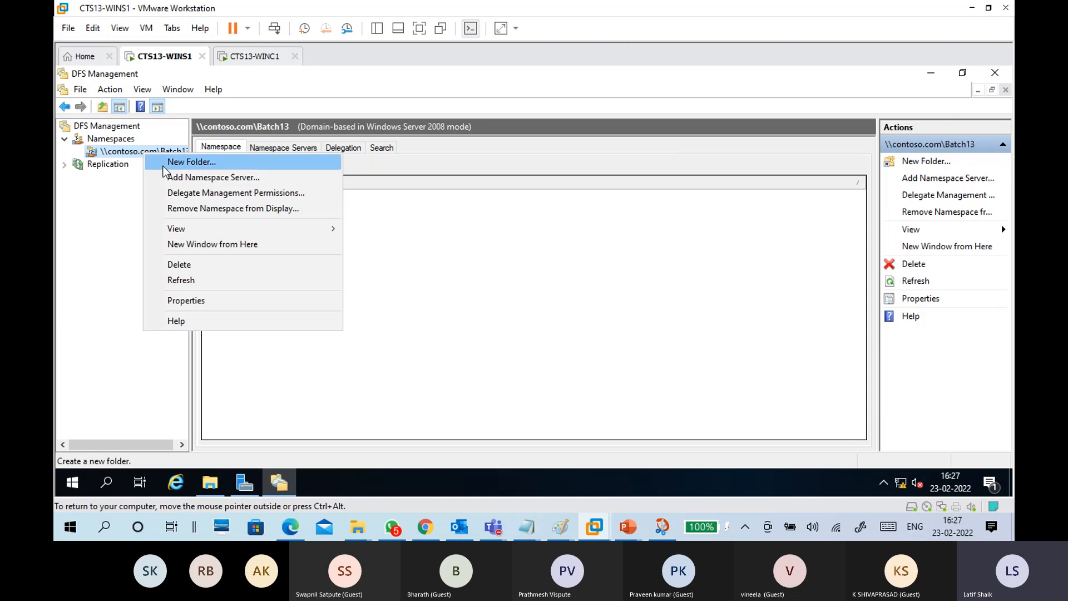
left_click(183, 178)
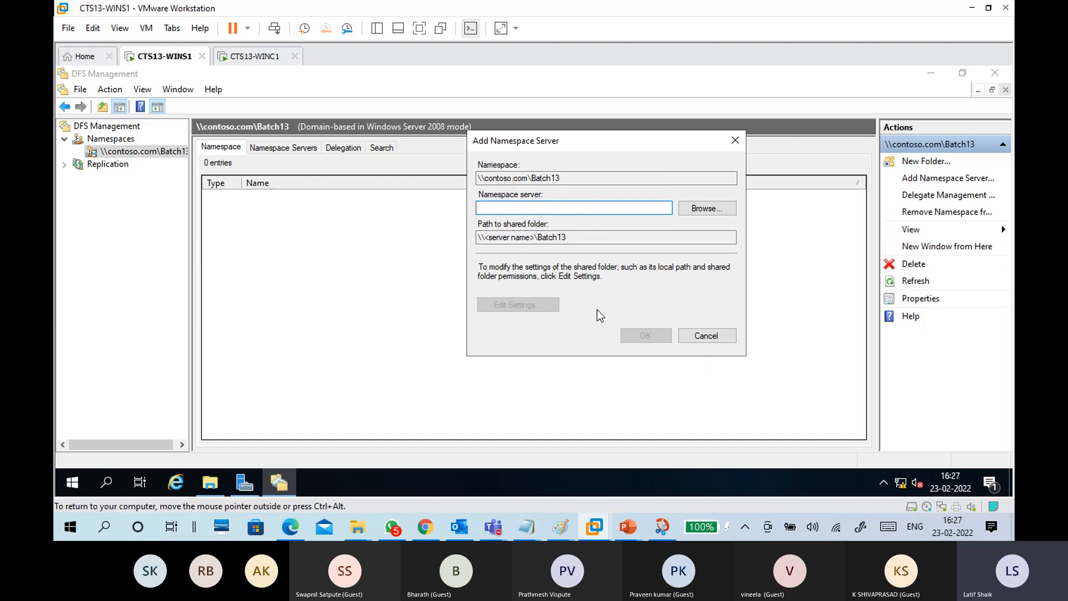
left_click(706, 335)
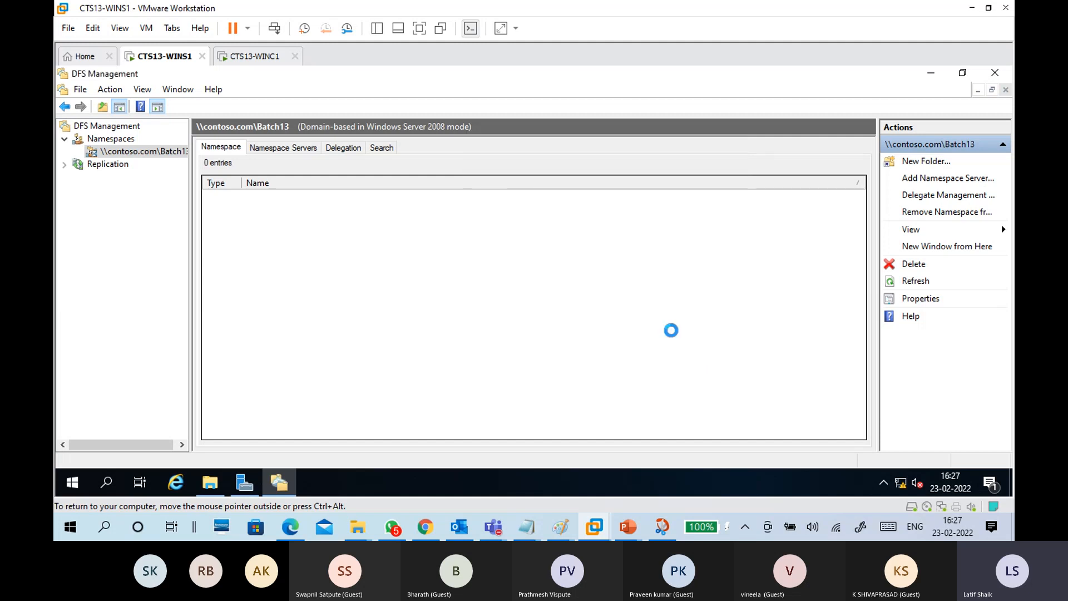
right_click(164, 157)
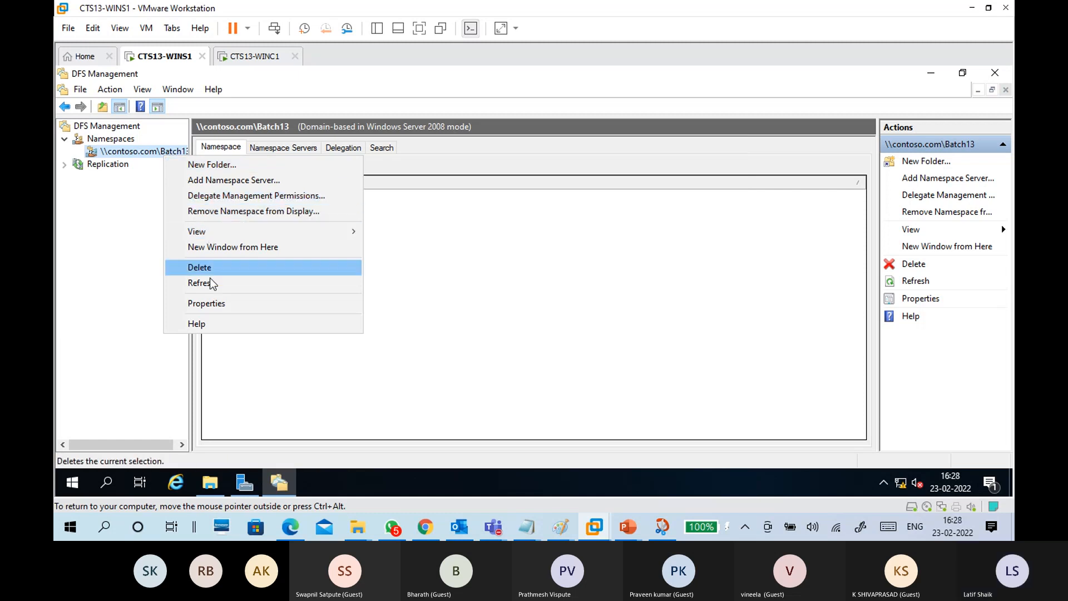
left_click(215, 305)
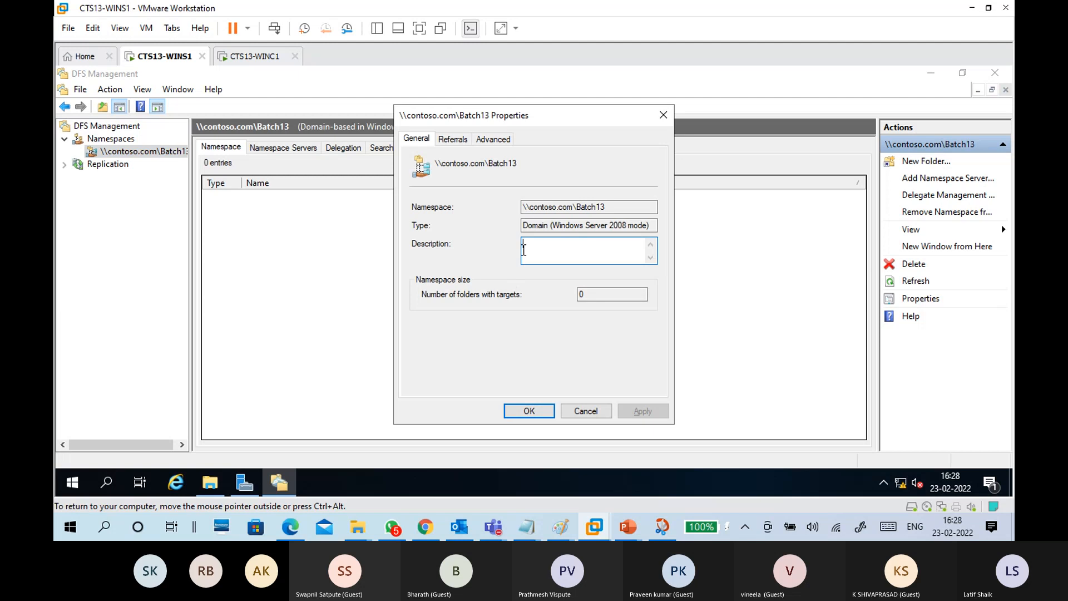
Step: Check the Referrals and Advanced tabs, cancel unchanged, and start a New Folder in Batch13
left_click(452, 139)
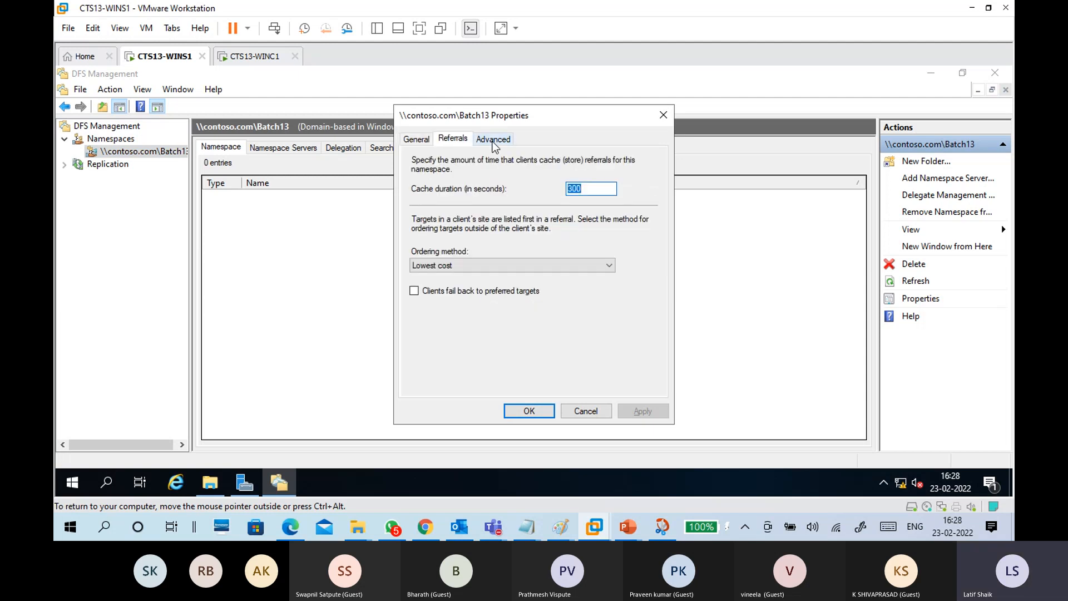
left_click(493, 140)
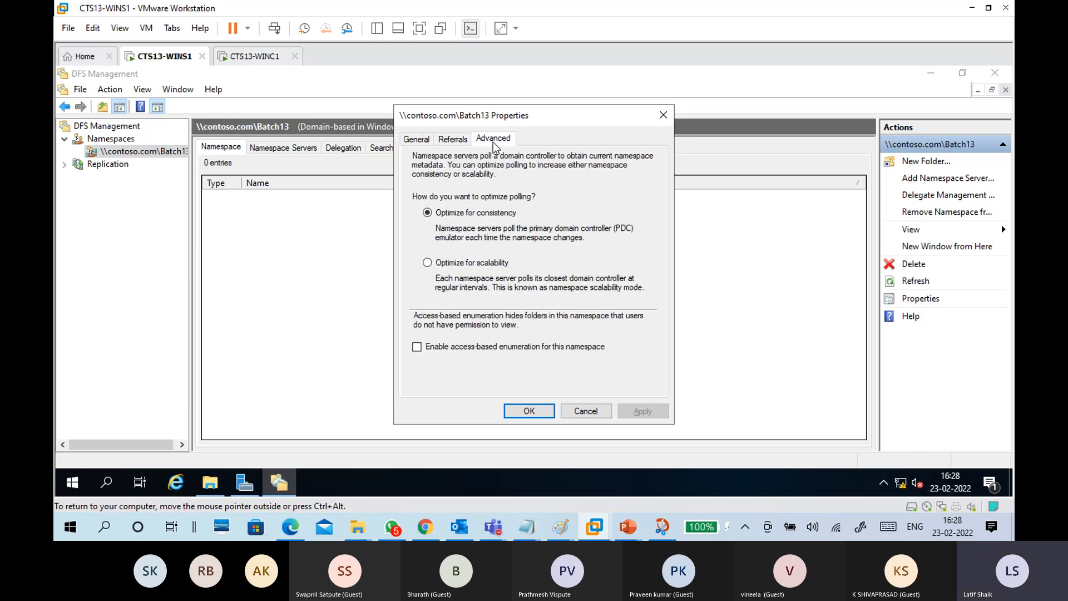
left_click(573, 412)
right_click(163, 155)
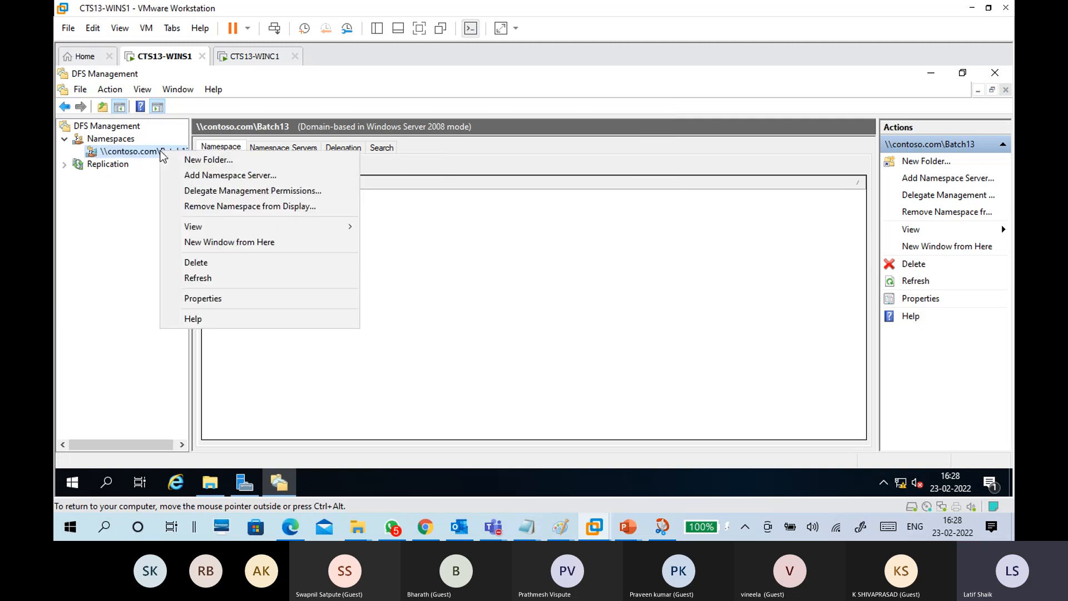
left_click(170, 161)
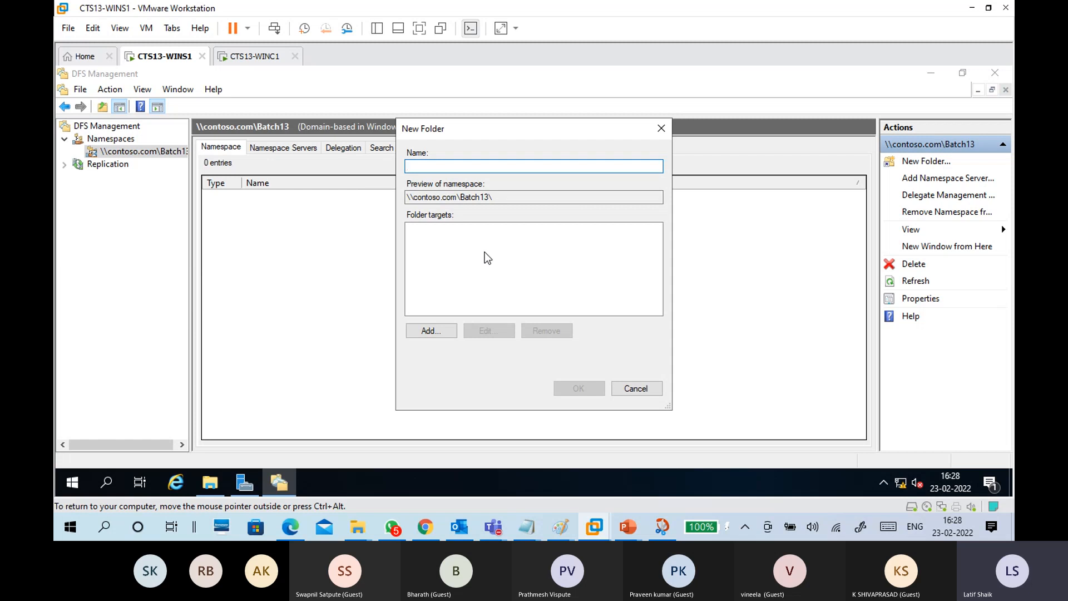
Step: Name the new folder da1 and add \\WINS1\Share12 as its folder target
type("da1")
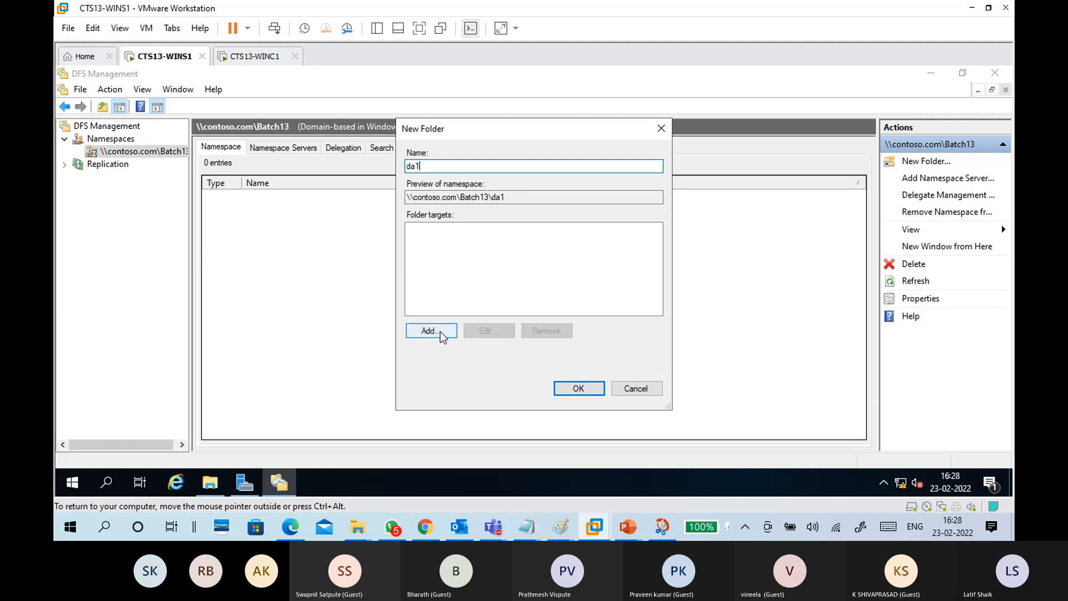
left_click(445, 258)
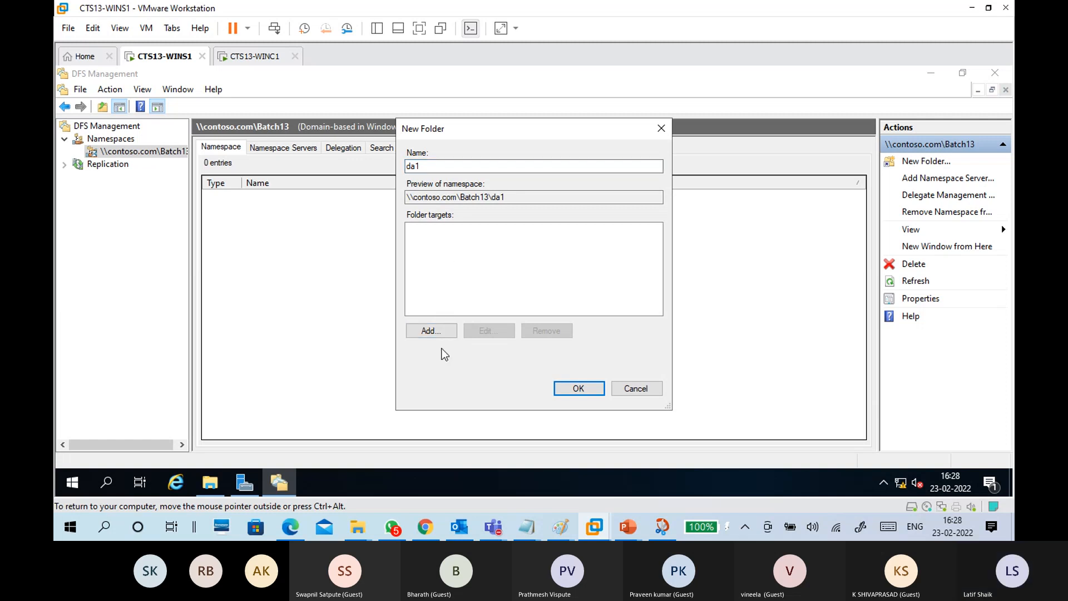
left_click(438, 337)
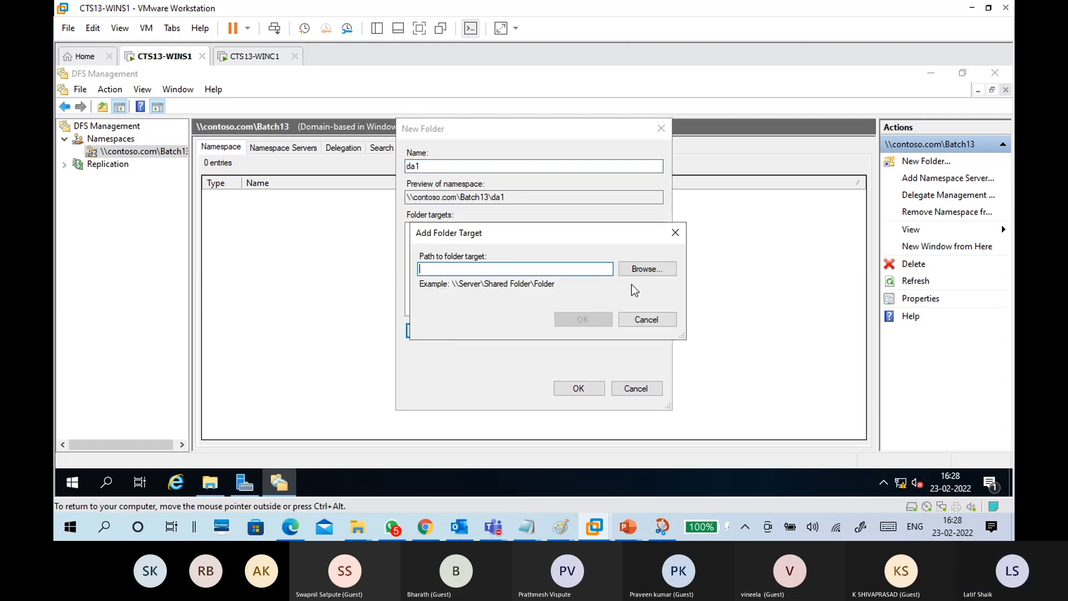
left_click(643, 272)
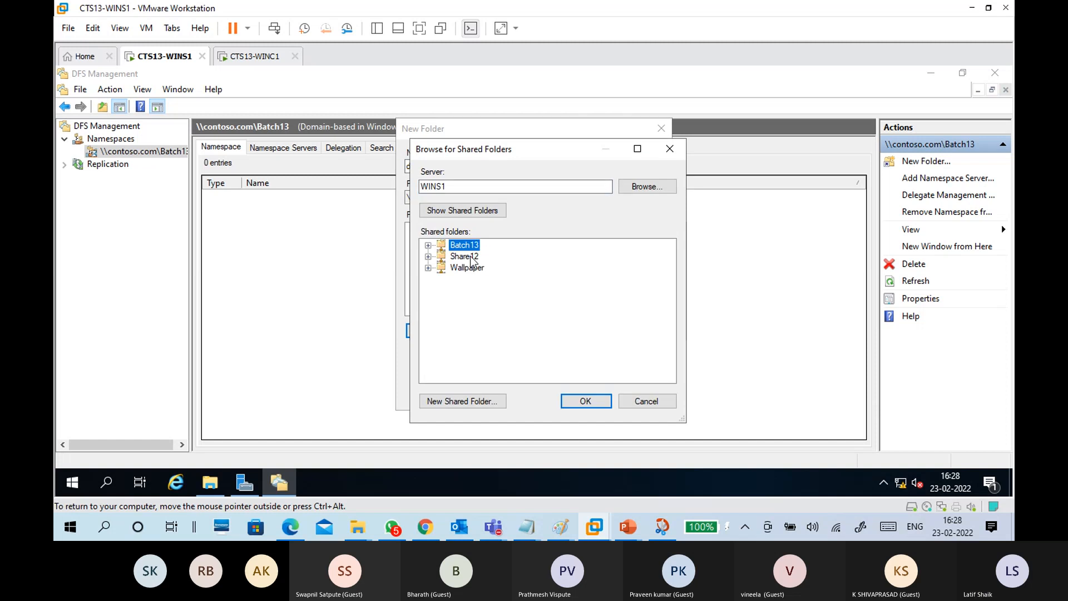
left_click(471, 257)
left_click(568, 399)
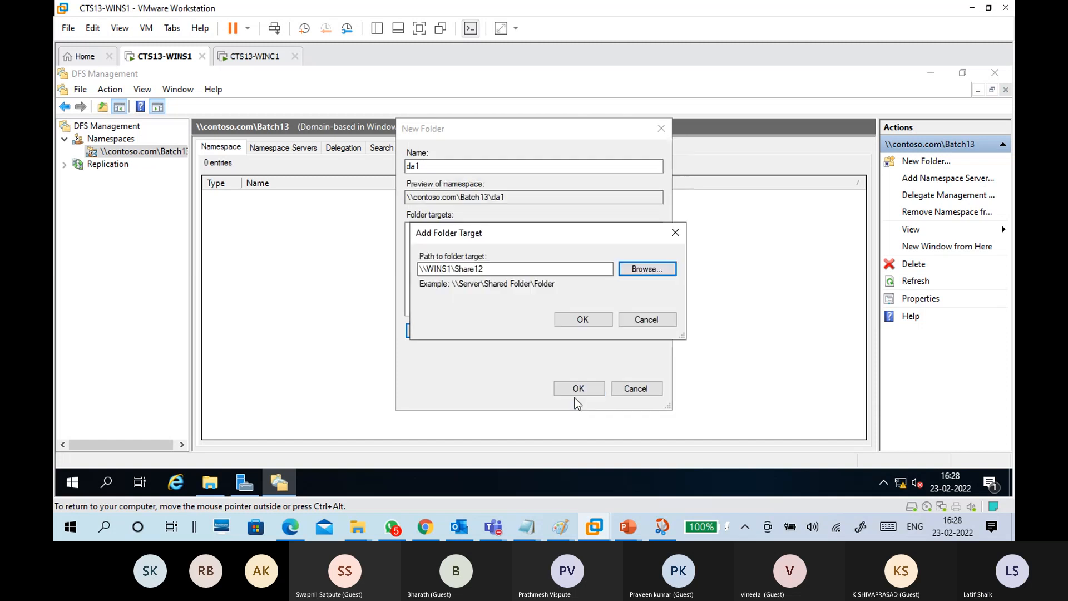
left_click(571, 322)
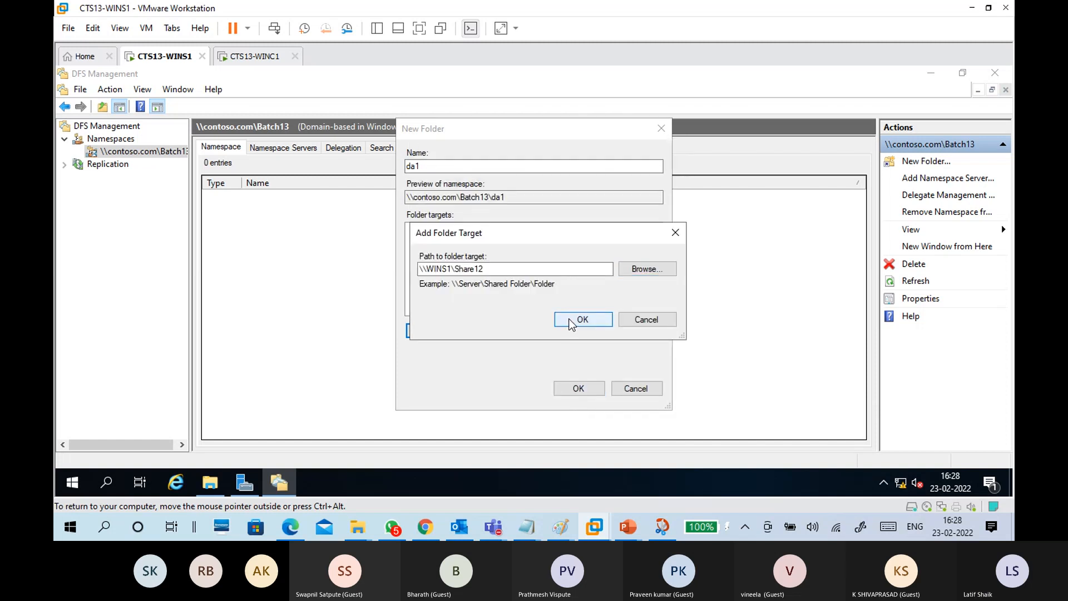
left_click(450, 229)
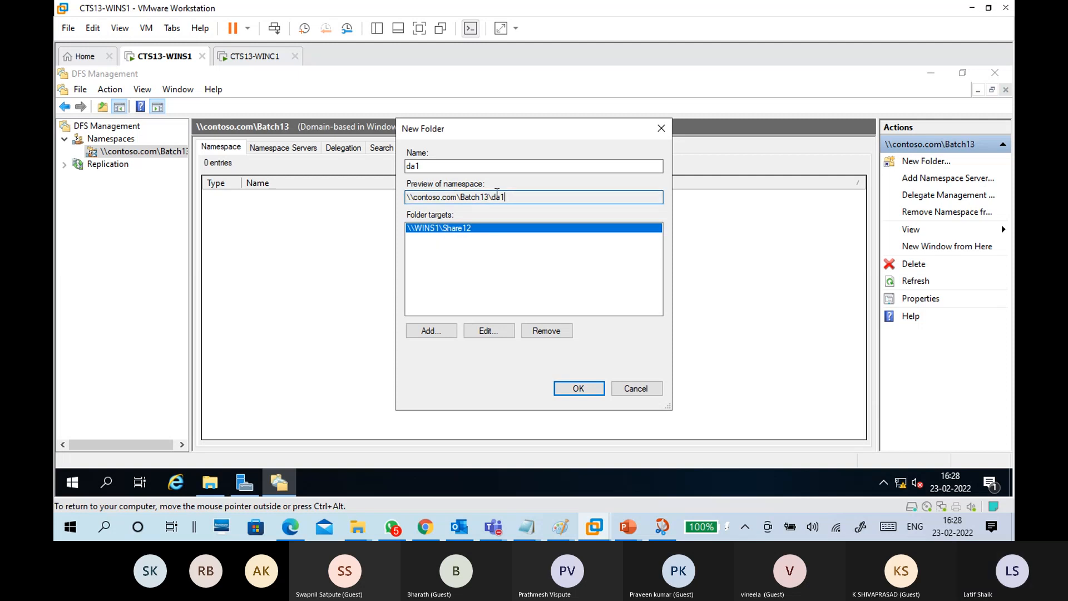
Step: Rename the folder to Share12 and create it in the \\contoso.com\Batch13 namespace
left_click_drag(428, 168, 392, 176)
key("BackSpace")
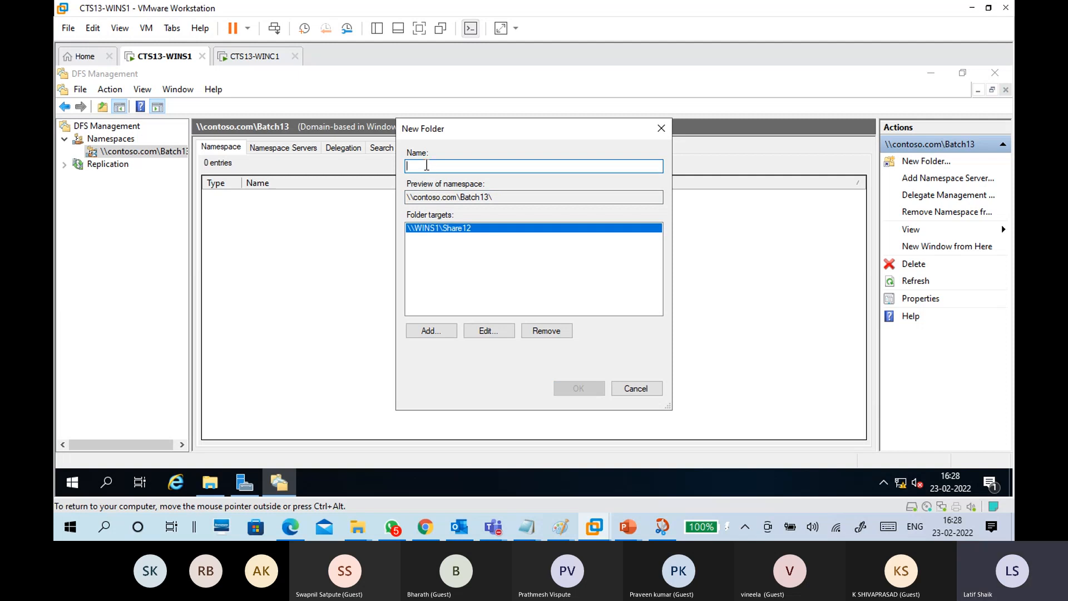
type("S")
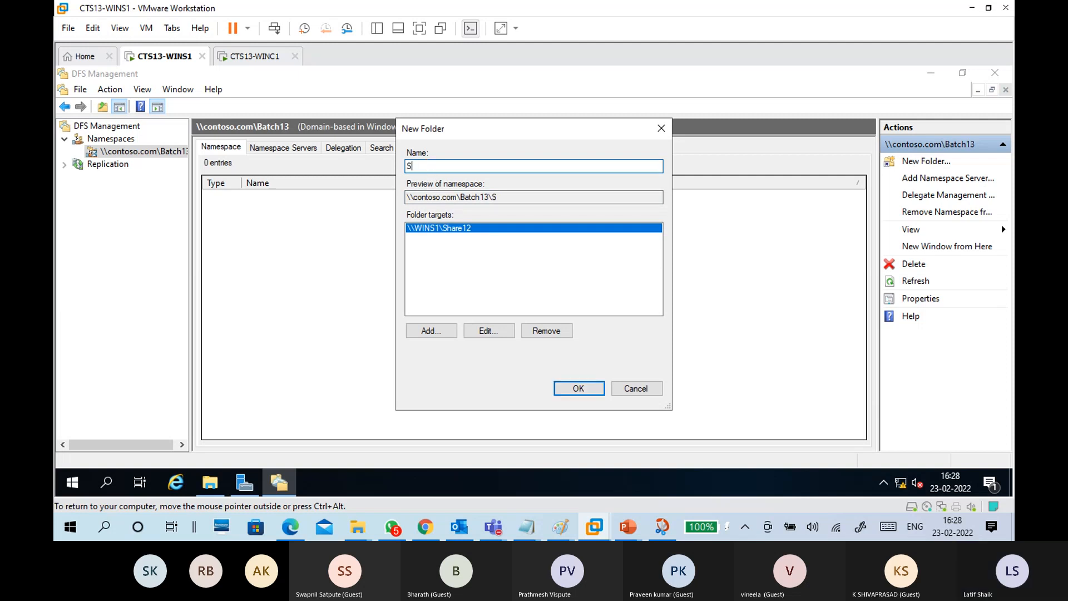
type("hare12")
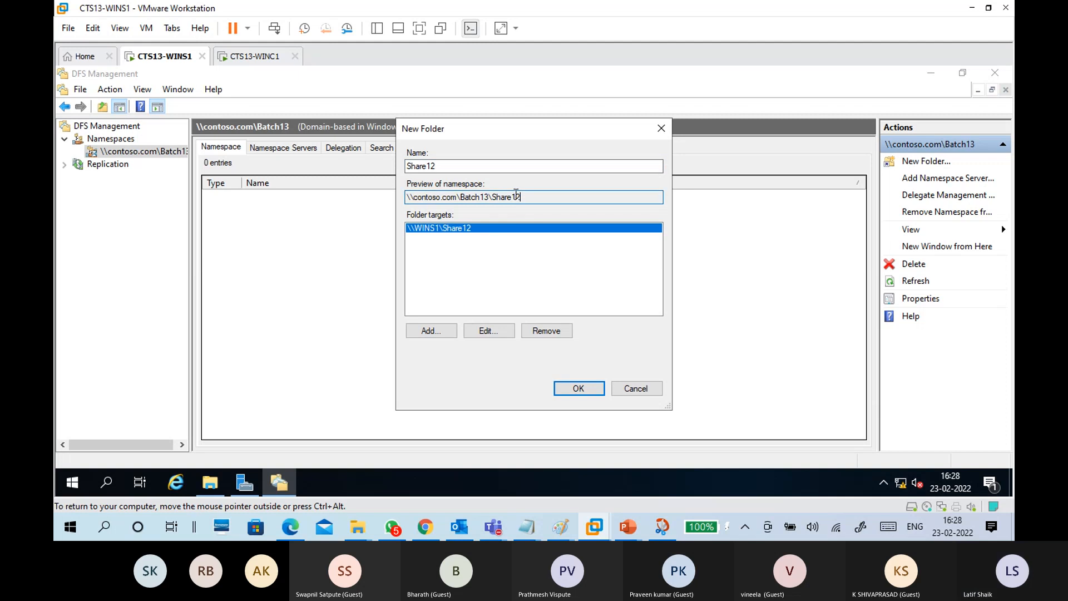
left_click_drag(521, 197, 366, 189)
left_click(470, 272)
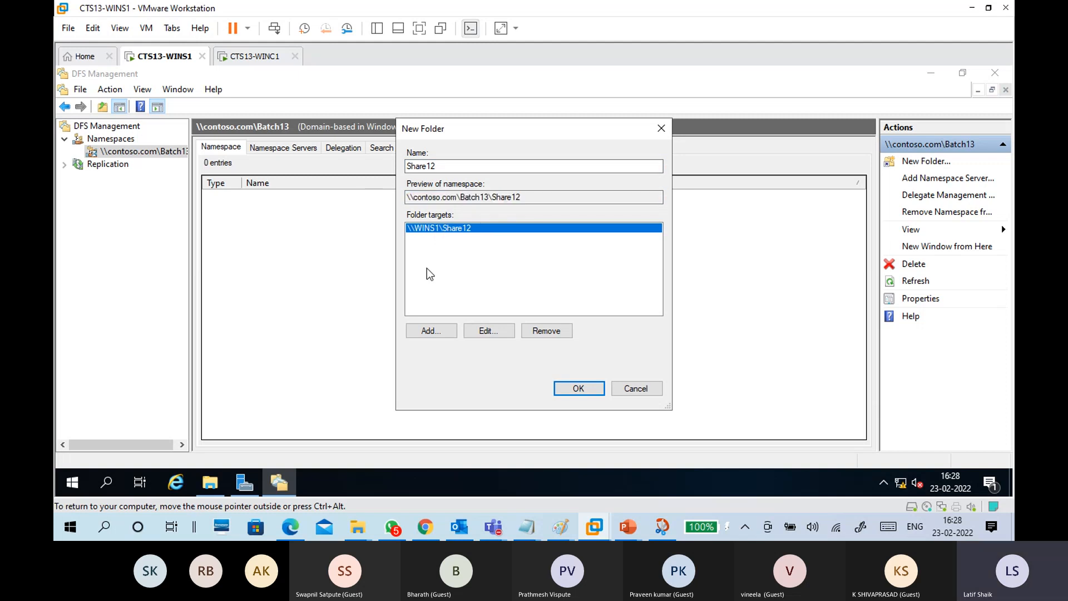
left_click(570, 390)
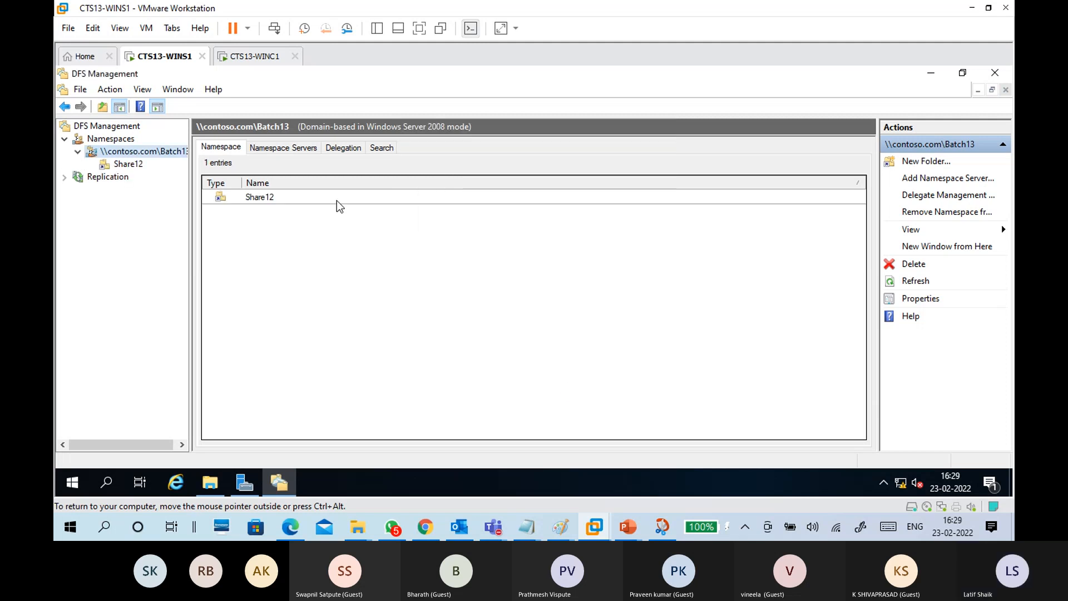
Step: Review Share12's folder targets and replication tabs, then switch to the CTS13-WINC1 VM
left_click(334, 202)
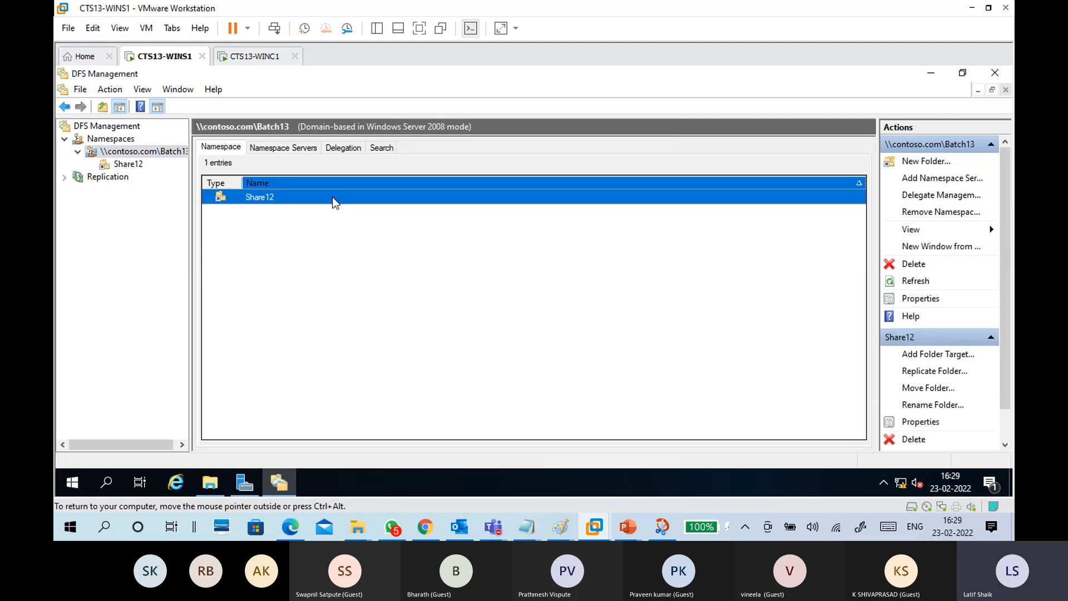
left_click(140, 167)
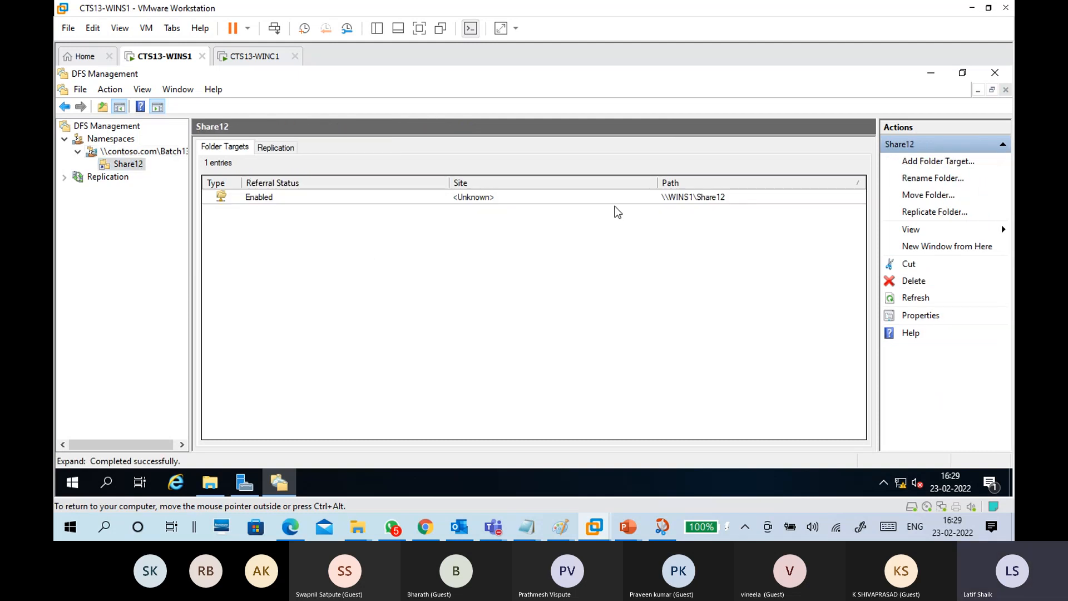
left_click(290, 145)
left_click(211, 147)
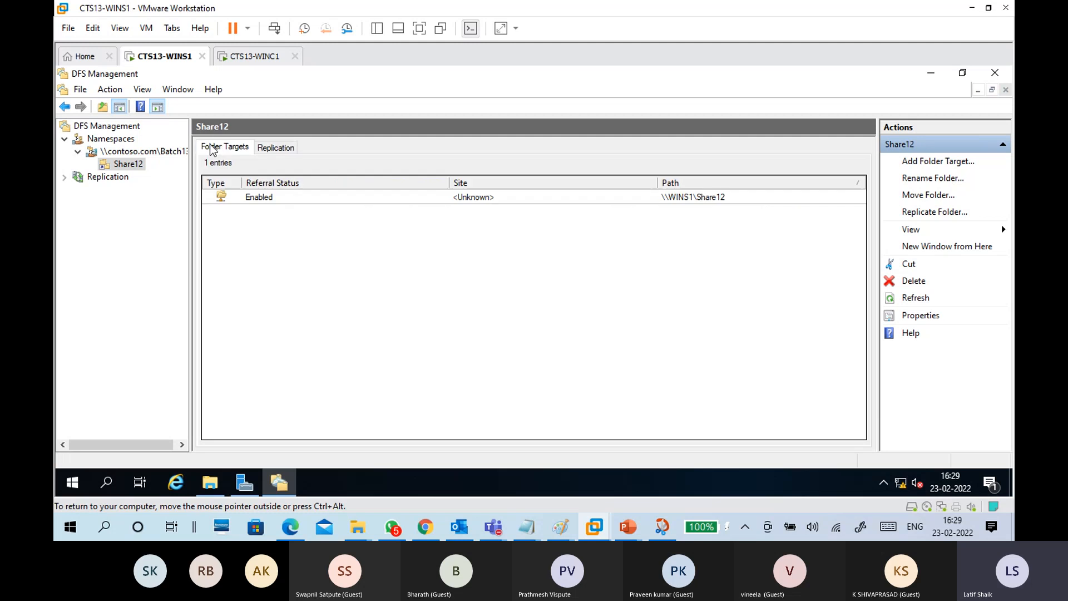
left_click(184, 150)
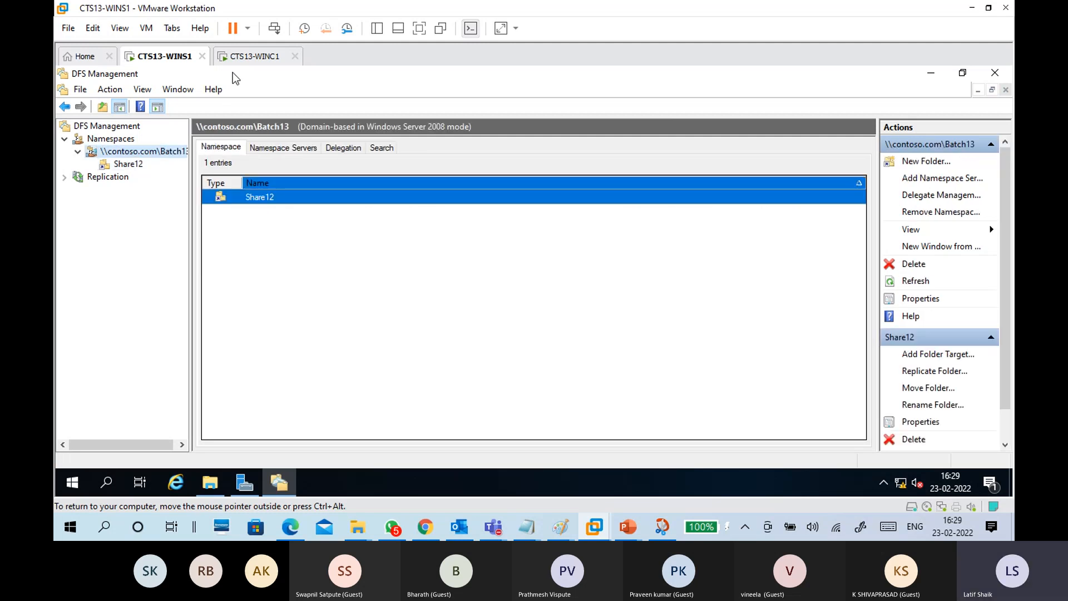
left_click(257, 56)
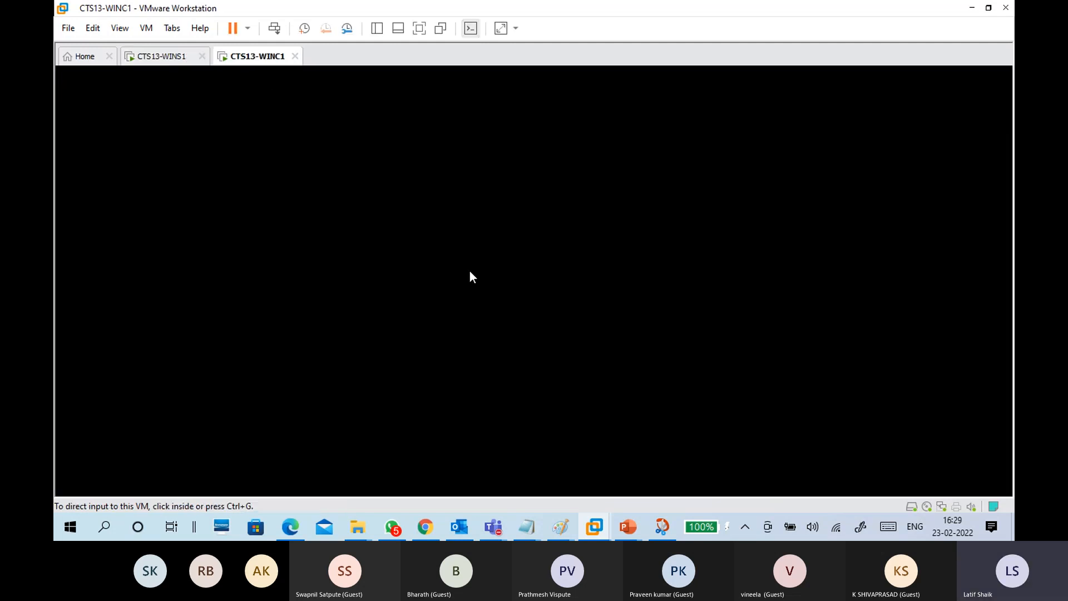
Step: On the woken client, run \\contoso.com and open Batch13, then the Share12 folder
left_click(470, 272)
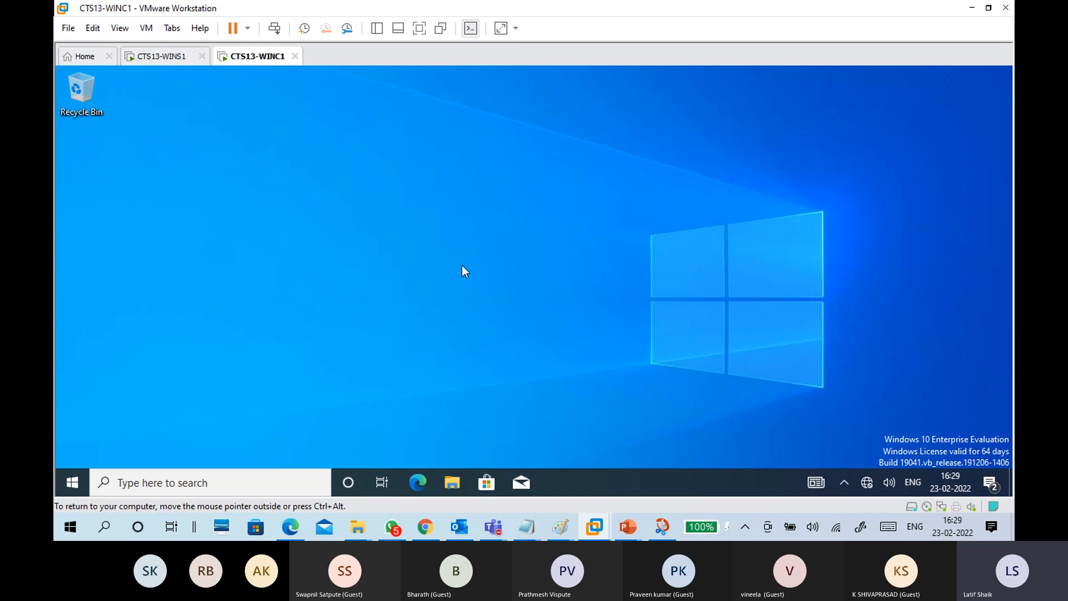
key("super+r")
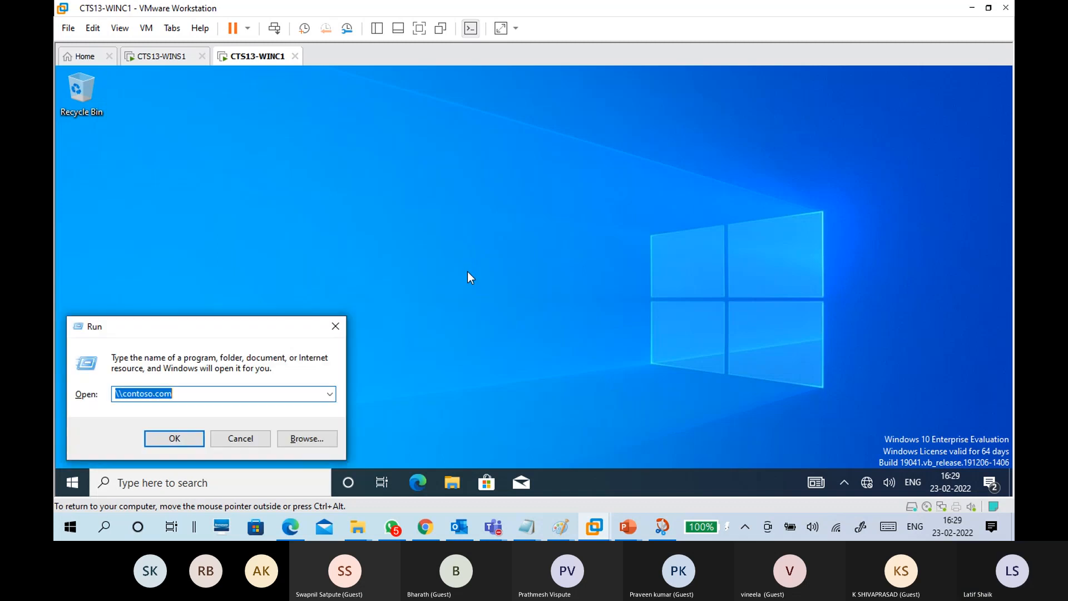
left_click(215, 395)
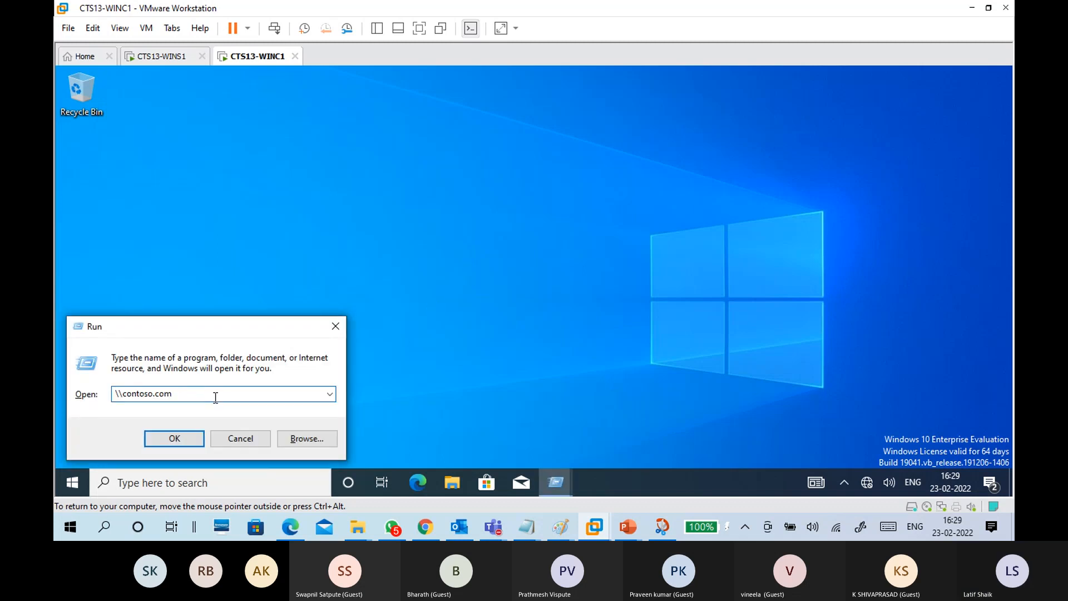
left_click(186, 440)
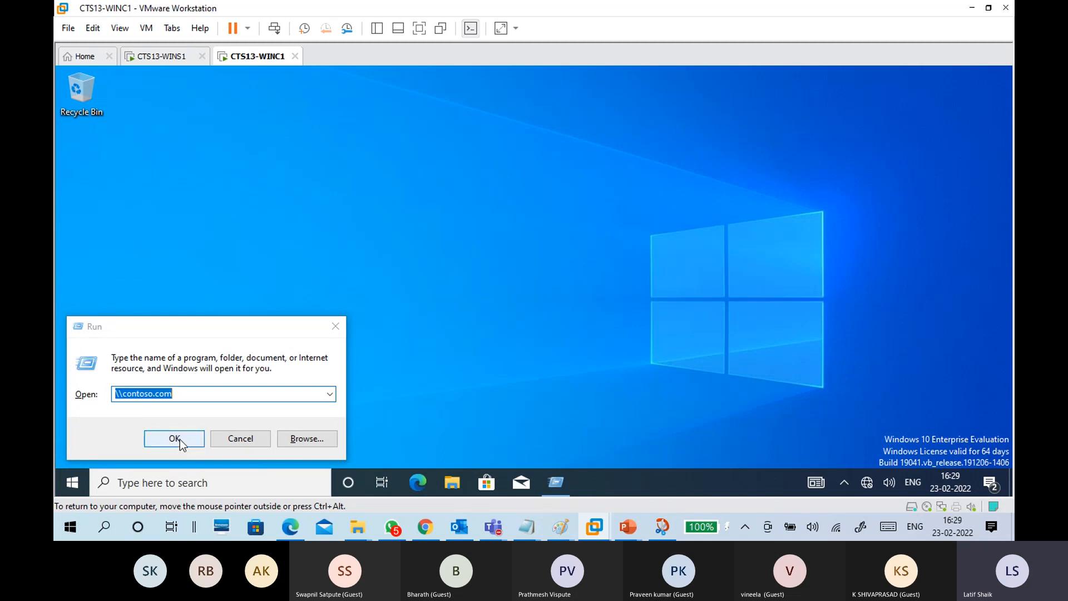
left_click(179, 439)
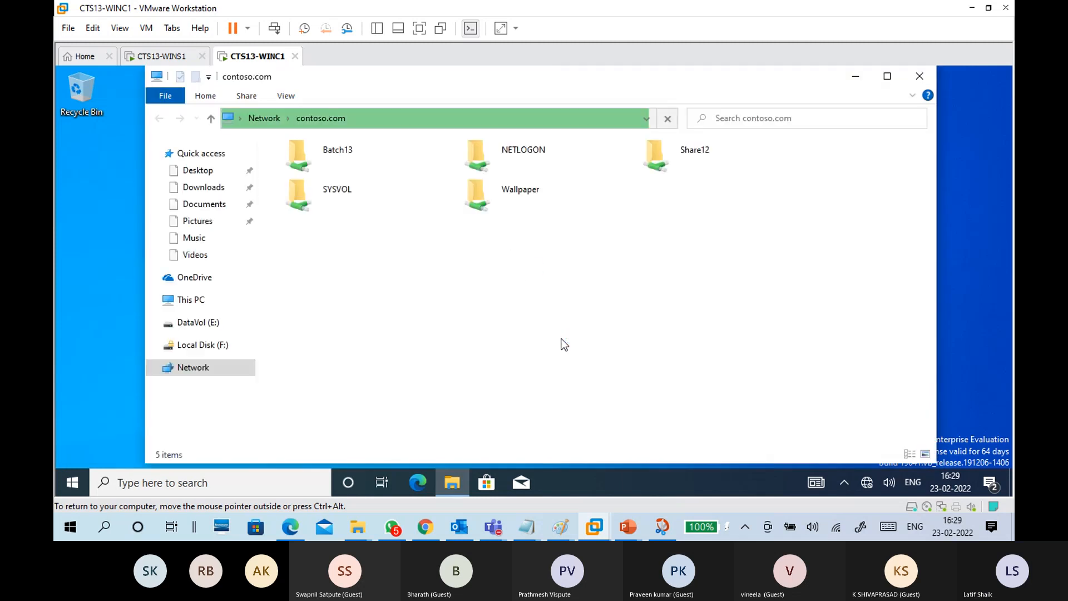
double_click(375, 153)
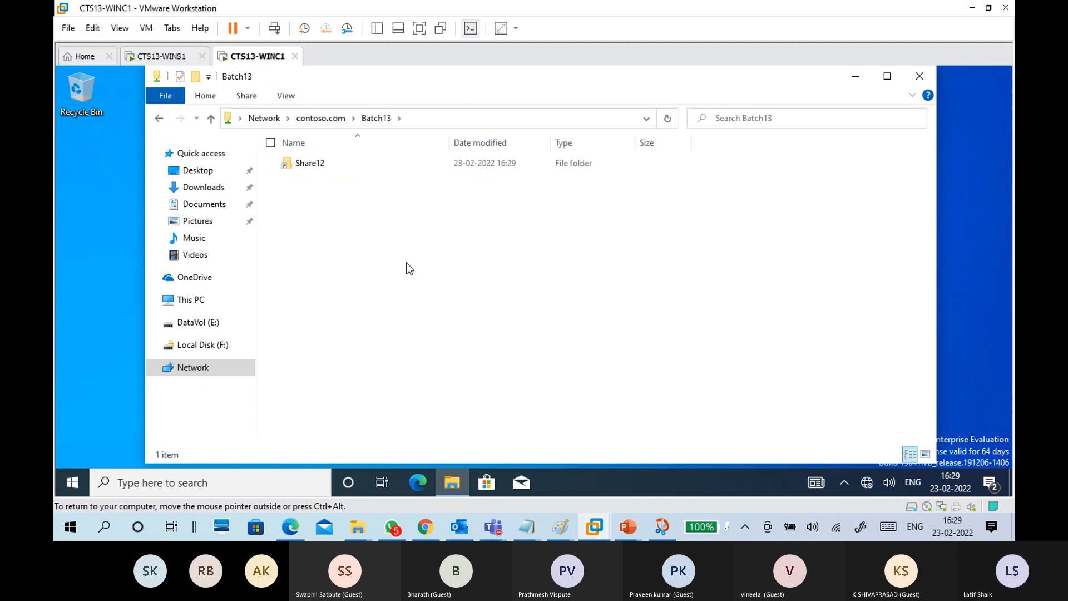
double_click(320, 166)
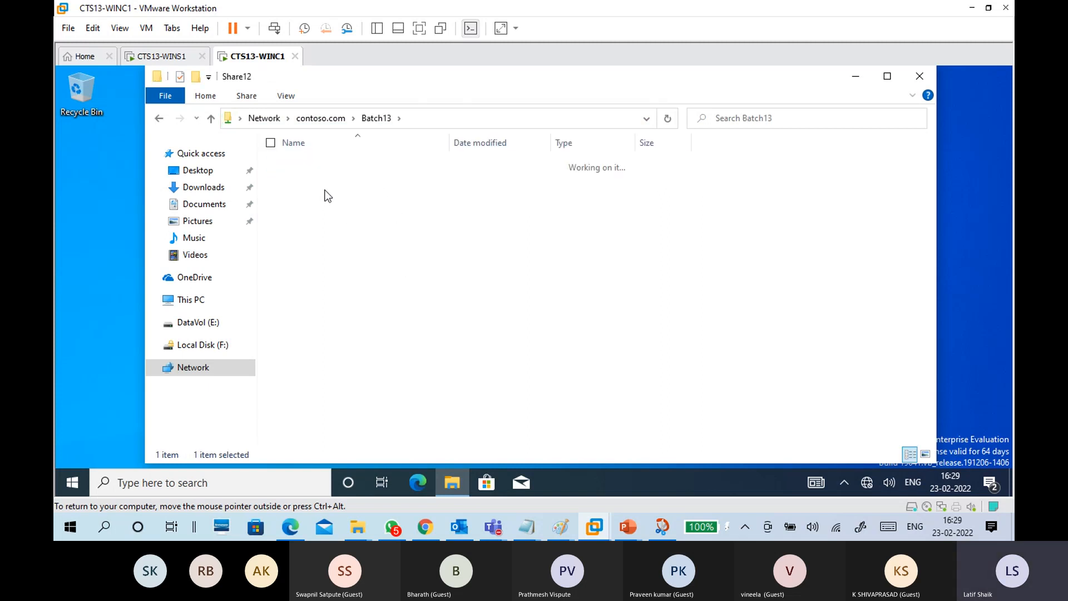
Step: Check the \\contoso.com\Batch13 address path, then open the f12 text file in Share12 and close it
left_click(322, 161)
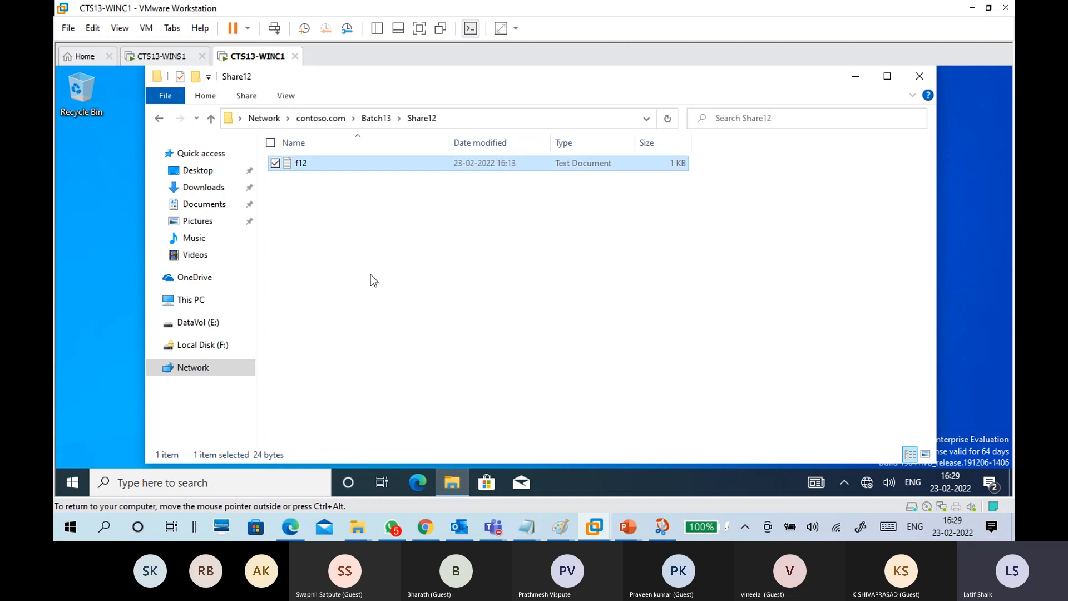
left_click(378, 121)
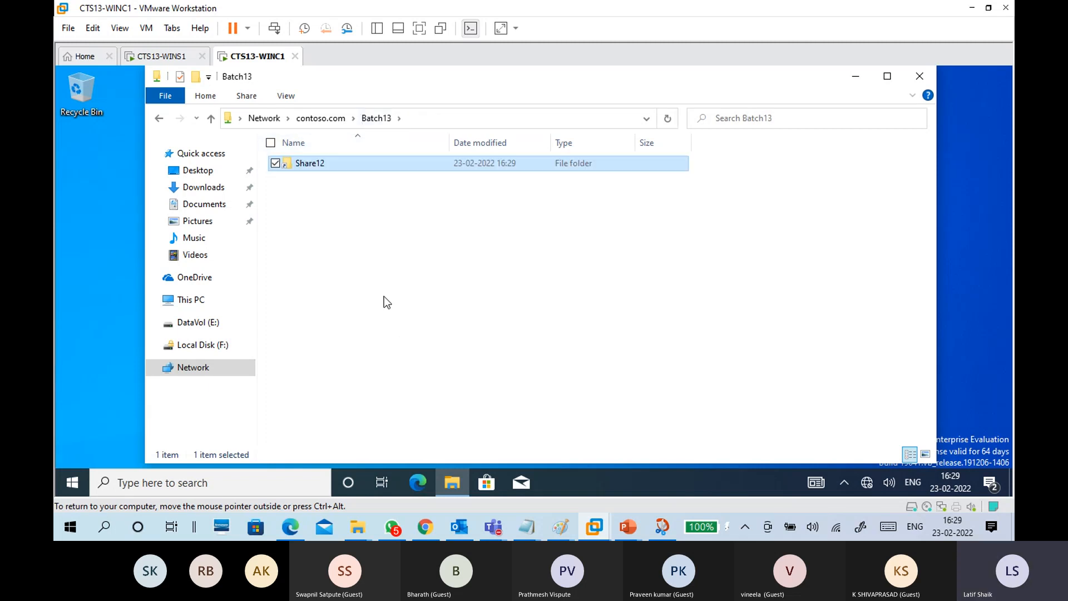
left_click(408, 126)
left_click(350, 127)
left_click_drag(349, 127, 172, 159)
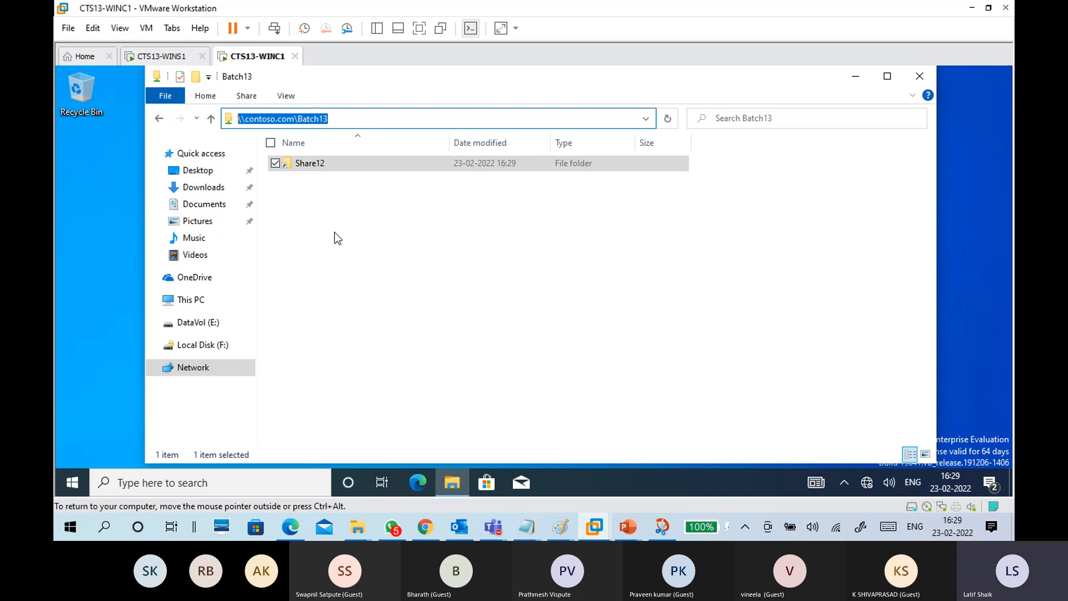
left_click(351, 253)
left_click(425, 118)
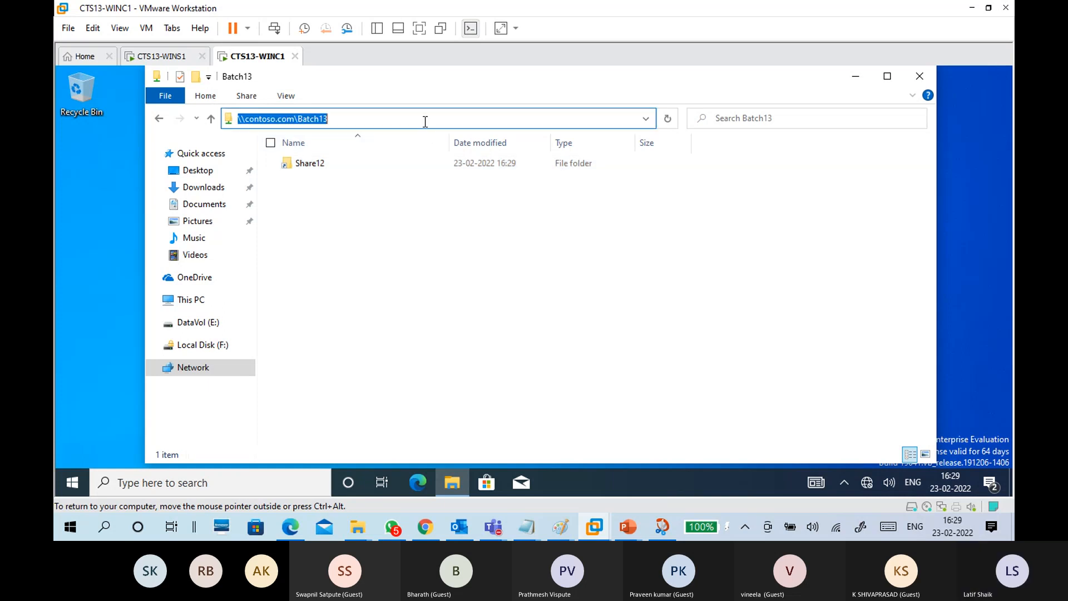
double_click(356, 170)
double_click(318, 166)
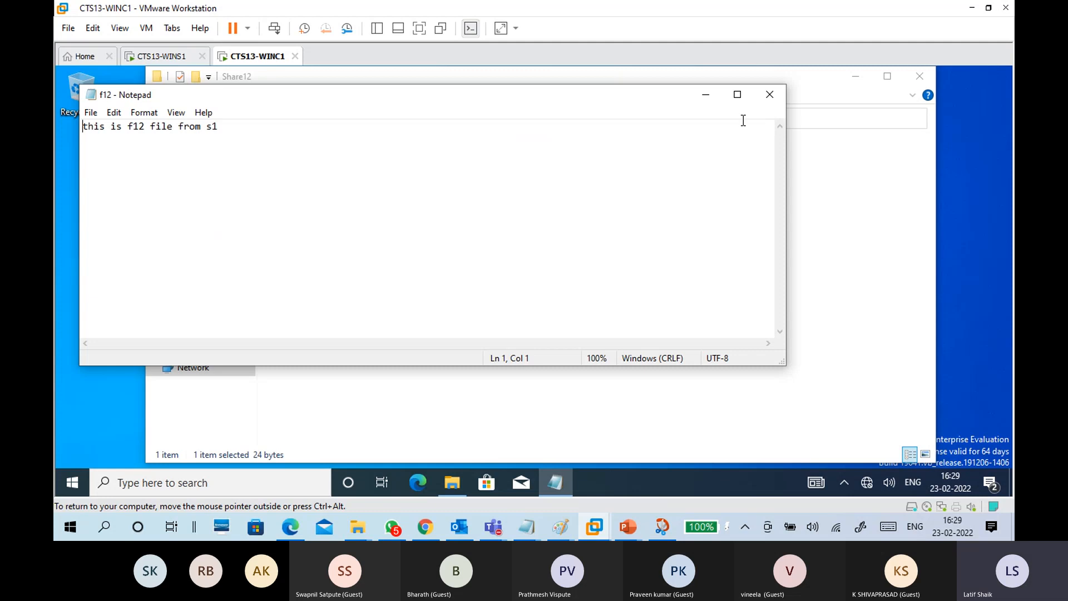
left_click(770, 96)
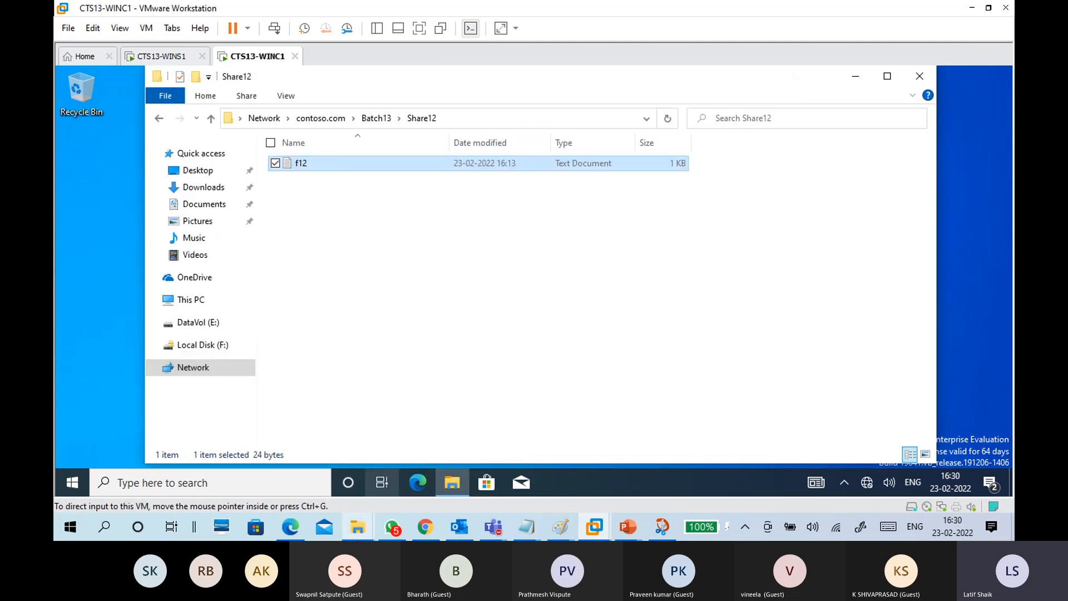
mouse_move(359, 525)
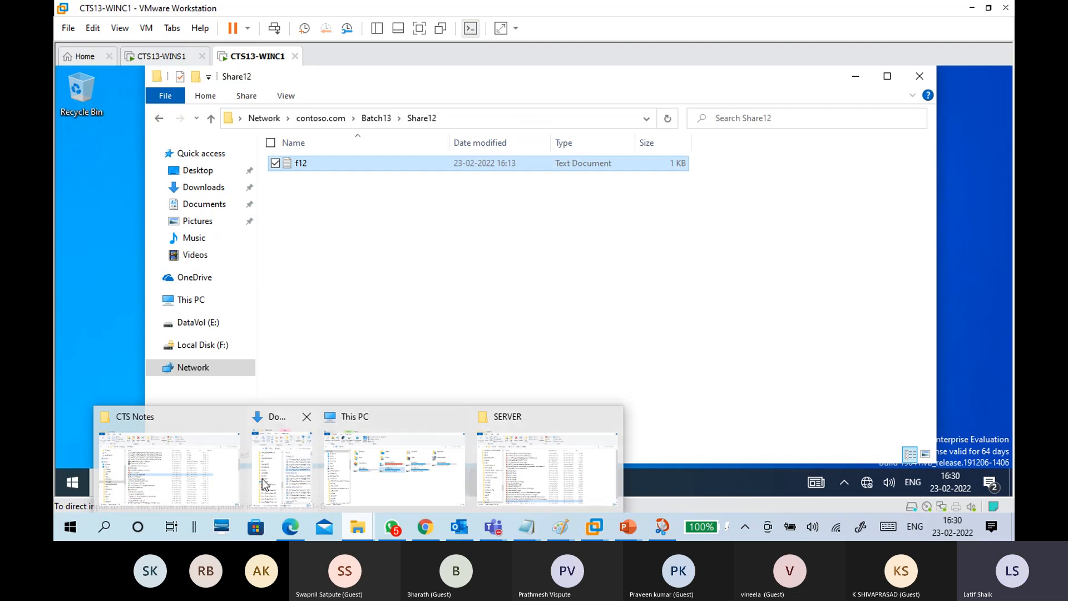
Step: Copy centos 7 minimal installation, batch6 2021 interview q, Docker access token and github-recovery-codes .txt files into Share12
left_click(216, 477)
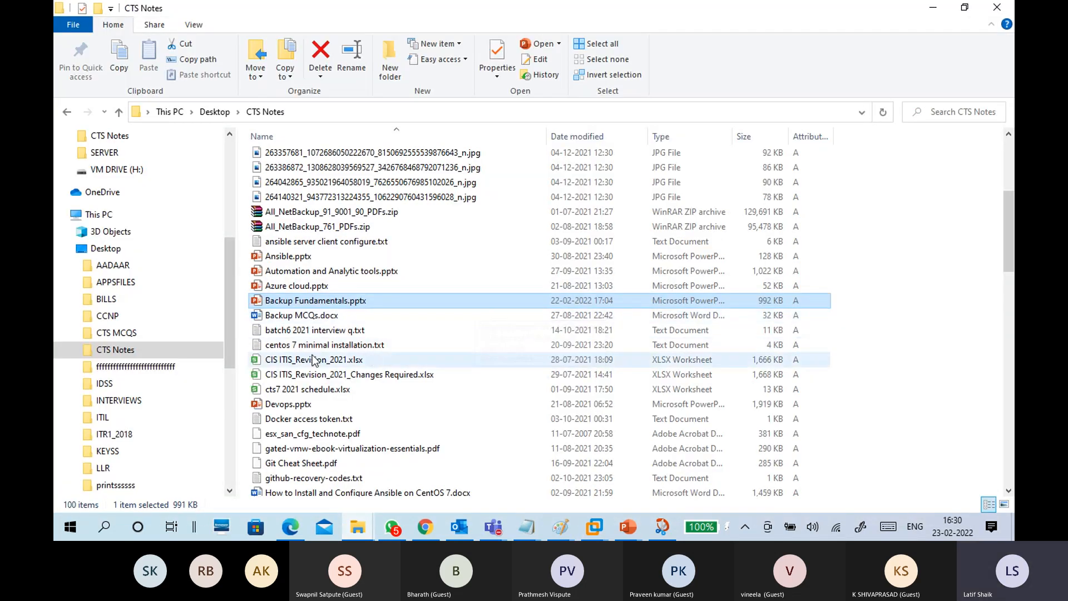
left_click(315, 346)
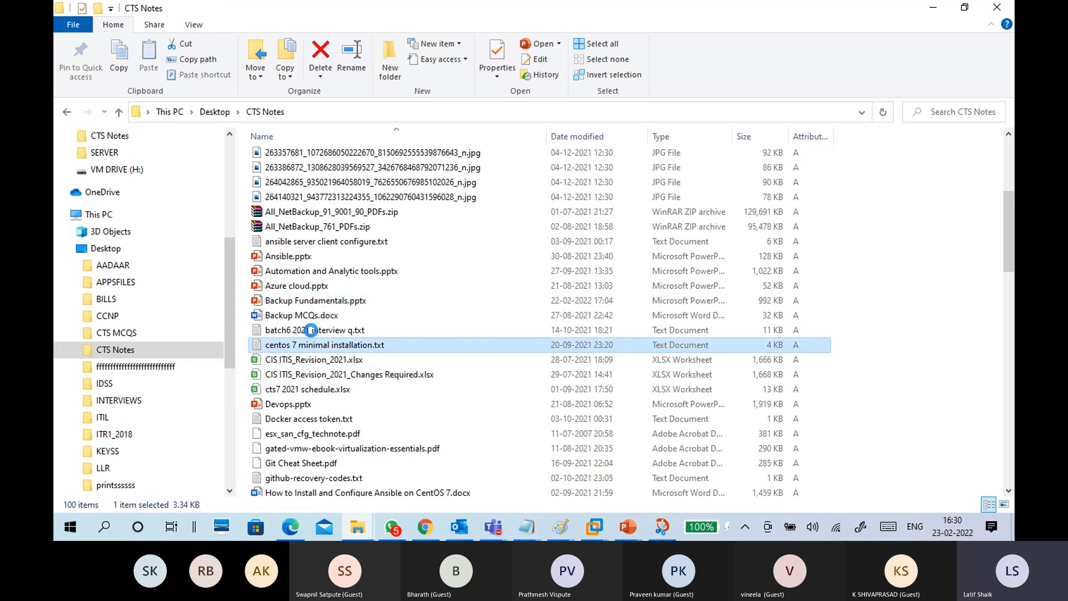
left_click(312, 333, "ctrl")
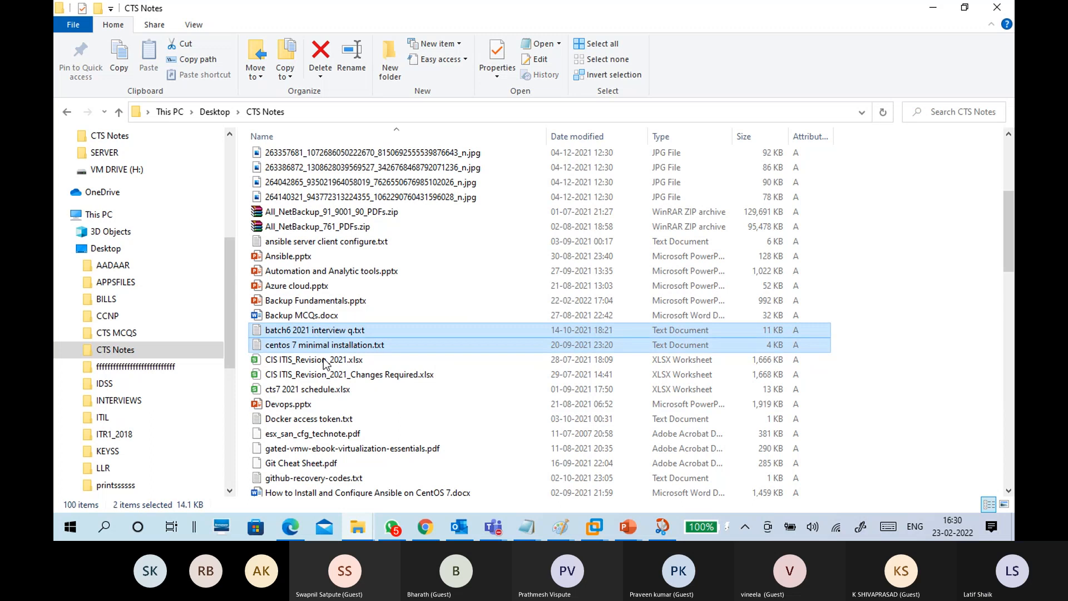
left_click(298, 419, "ctrl")
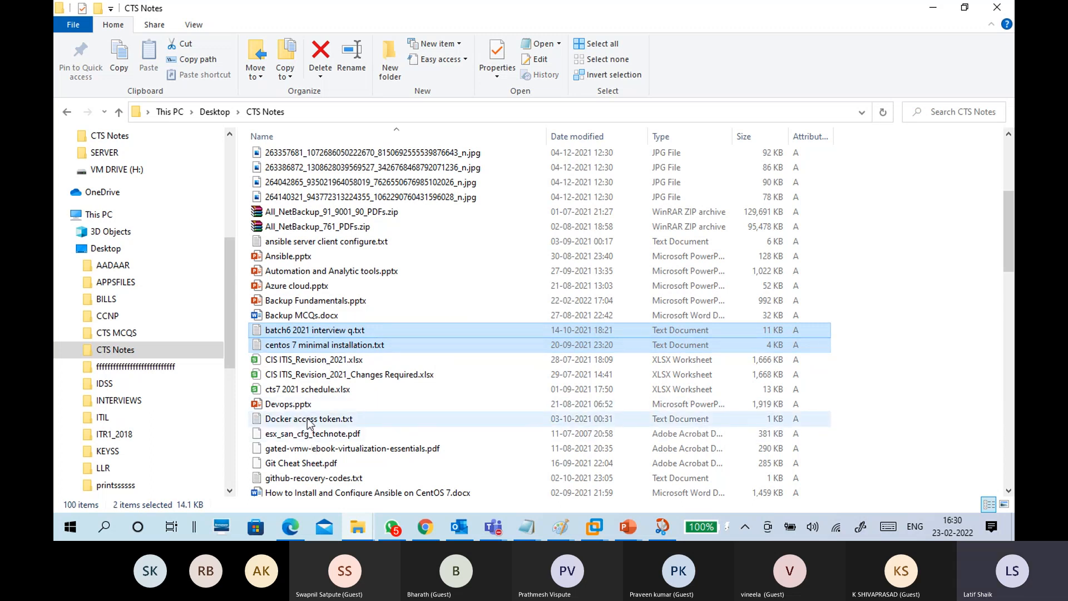
left_click(311, 478, "ctrl")
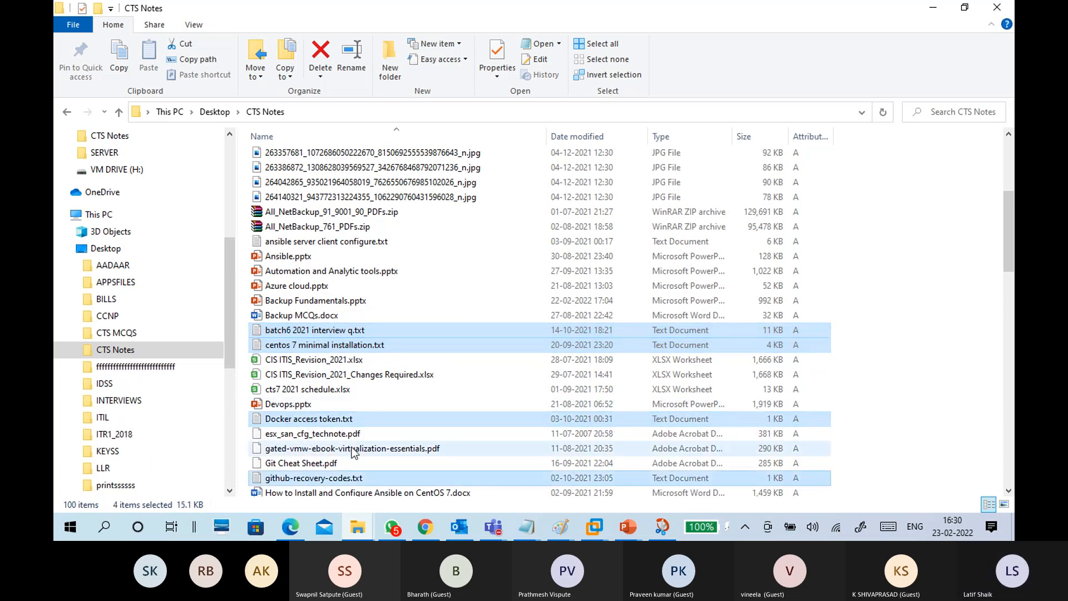
left_click_drag(310, 346, 416, 300)
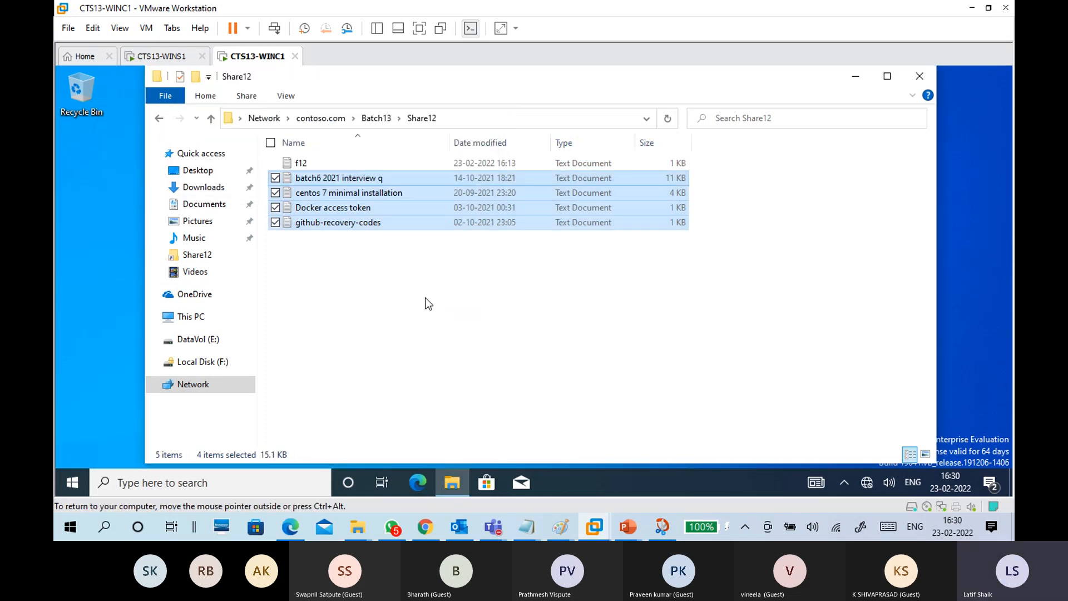
left_click(426, 298)
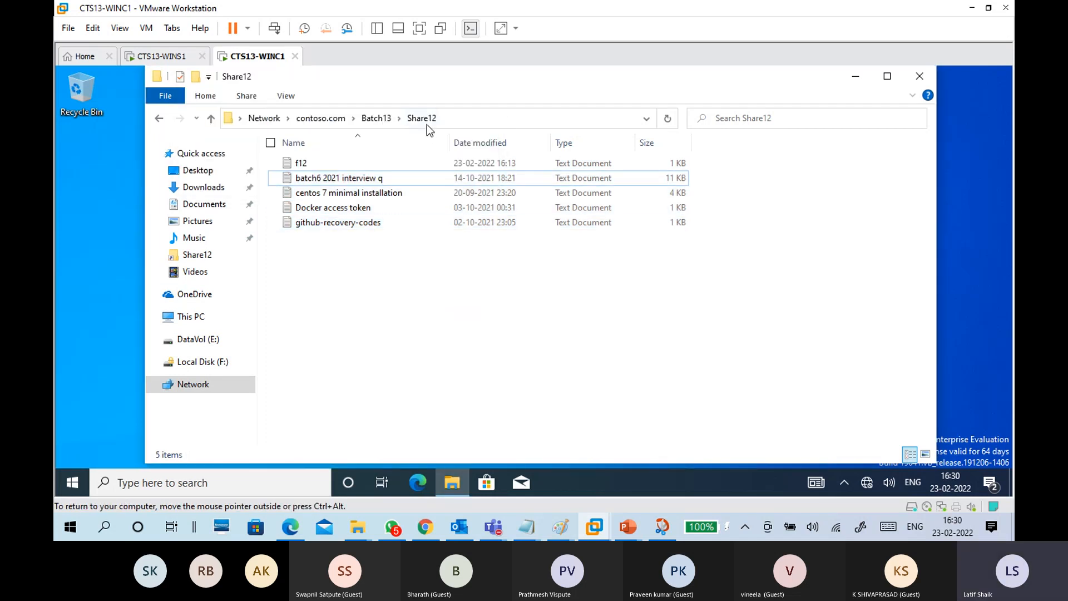
Step: On CTS13-WINS1, refresh the Batch13 namespace and browse its Namespace Servers, Delegation and Search tabs
left_click(162, 58)
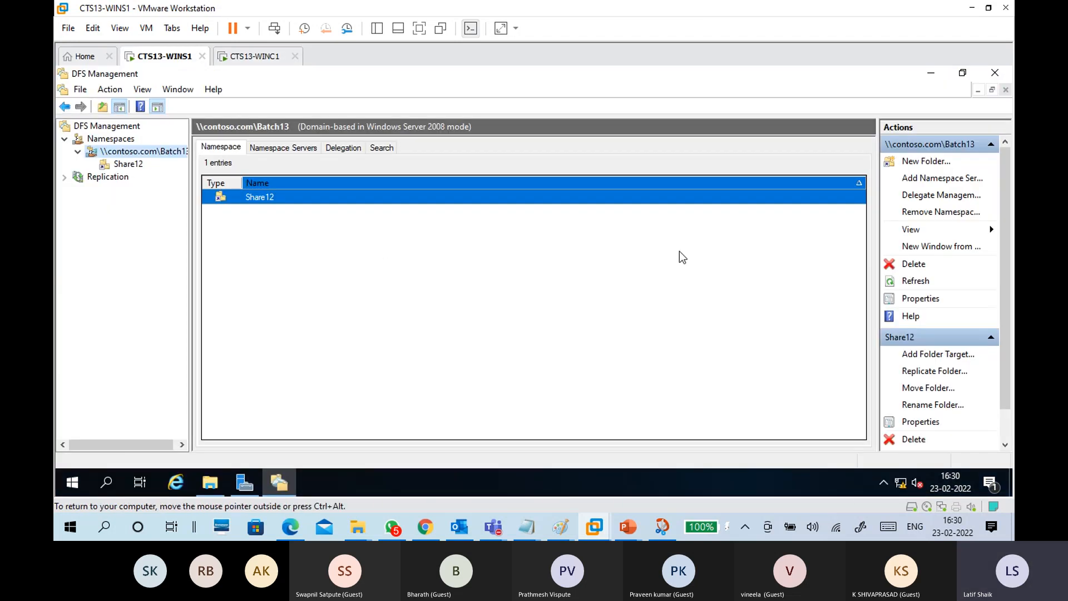
left_click(926, 284)
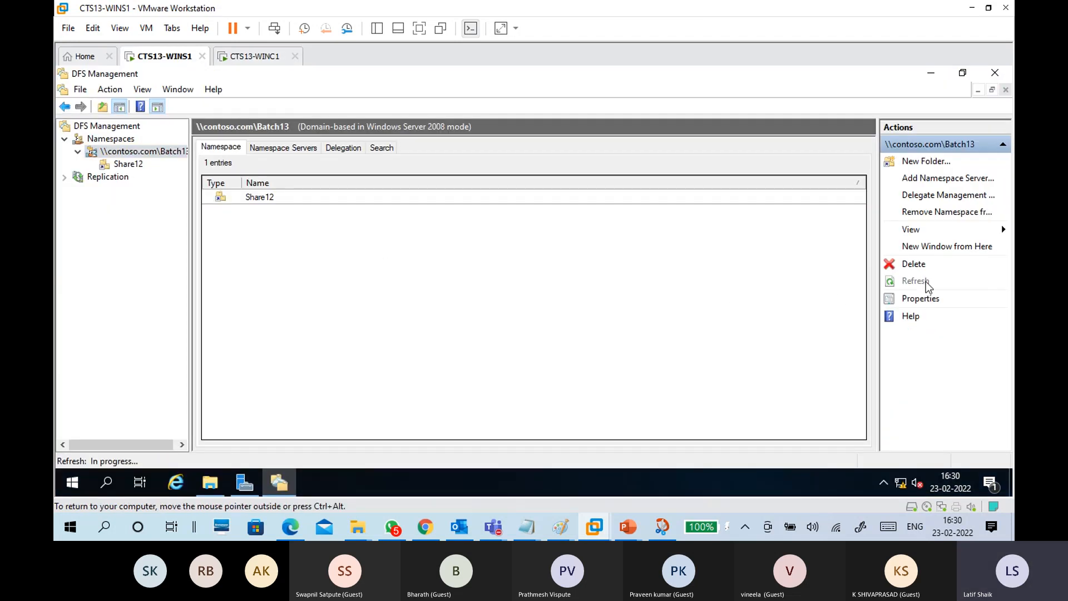
left_click(402, 199)
left_click(284, 147)
left_click(290, 198)
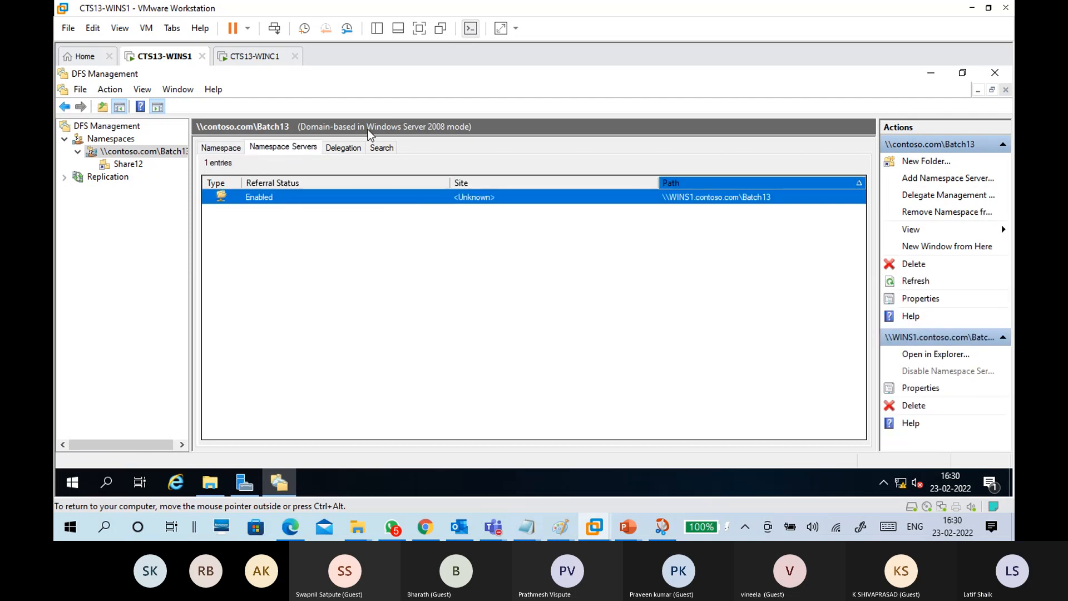
left_click(350, 148)
left_click(382, 148)
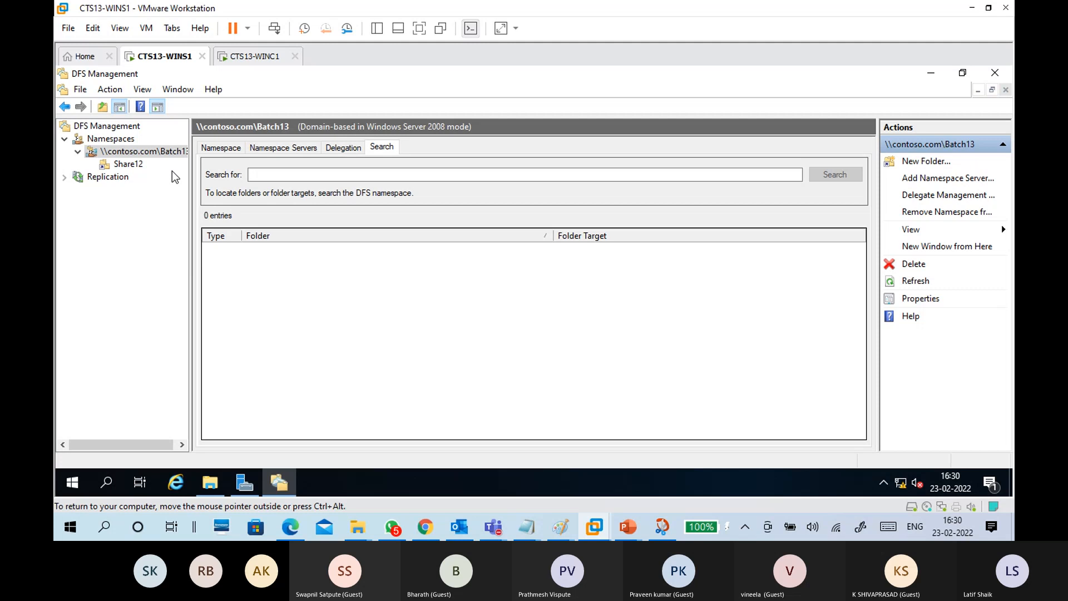
Step: Show Share12's folder targets, sorted by referral status, and select \\WINS1\Share12
left_click(129, 163)
left_click(272, 182)
left_click(259, 197)
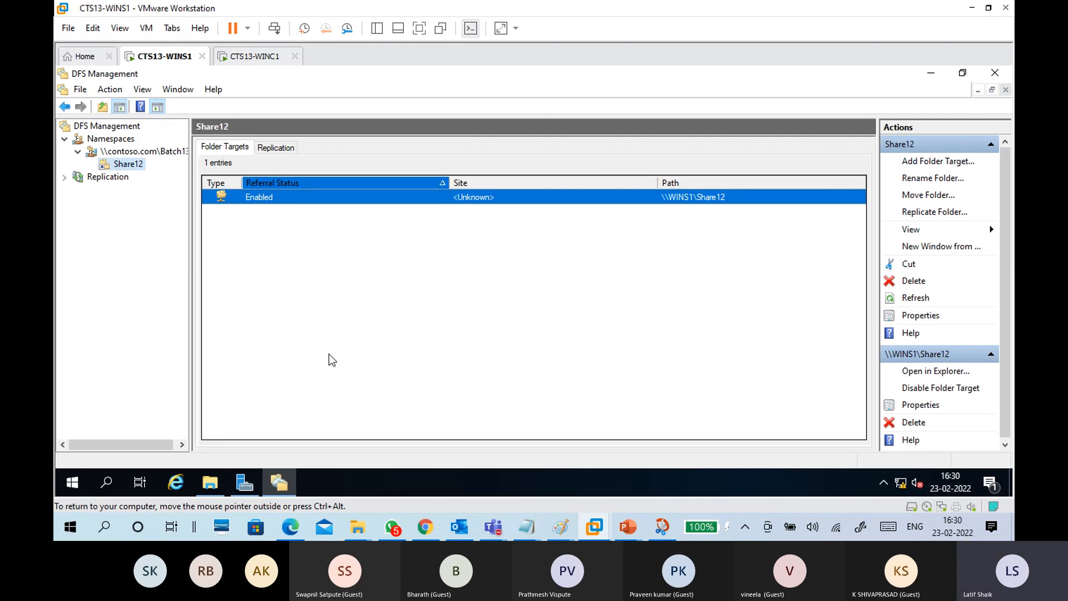
Step: Check the five text files in the server's E:\Data12 folder, then minimize the window
left_click(215, 481)
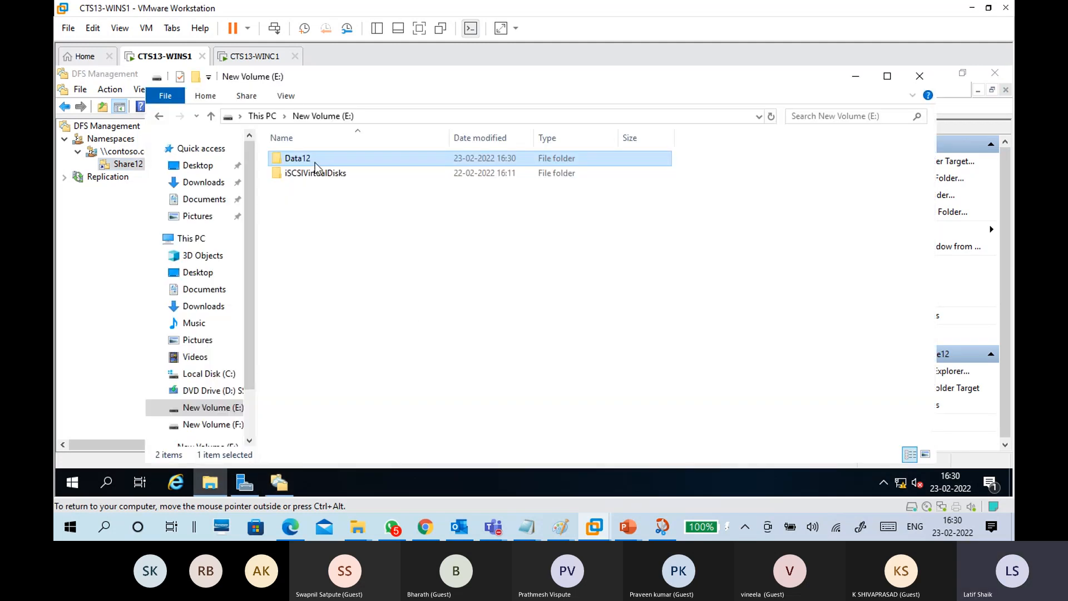
double_click(313, 160)
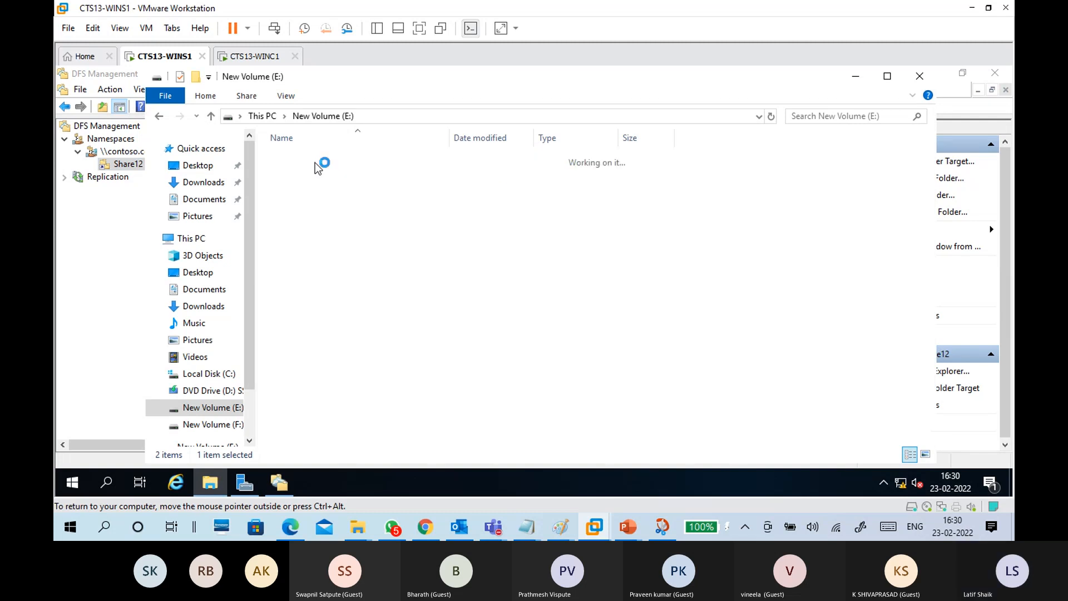
left_click(327, 118)
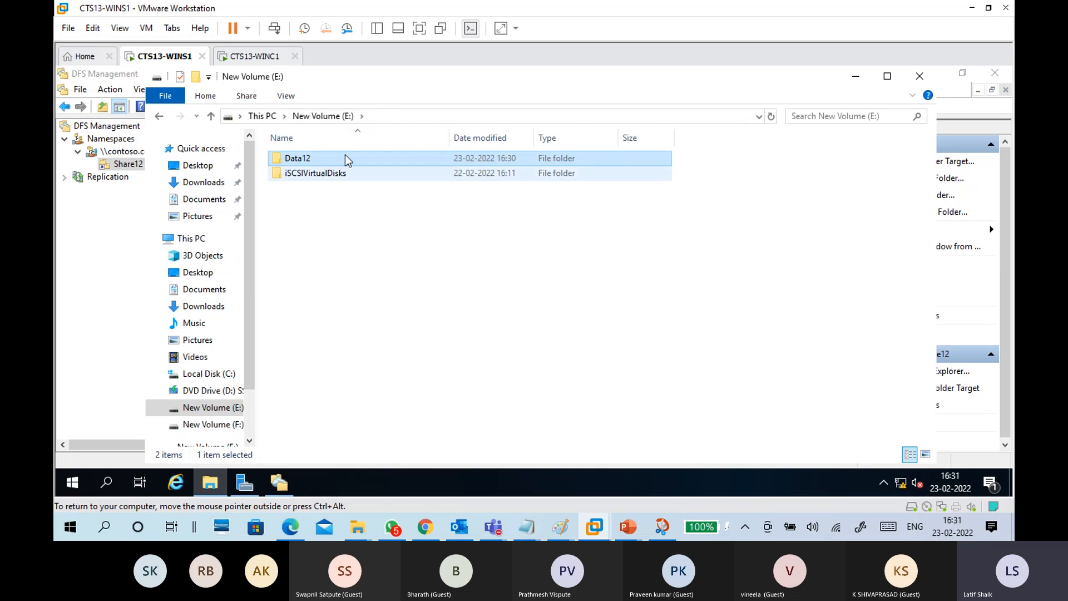
double_click(312, 158)
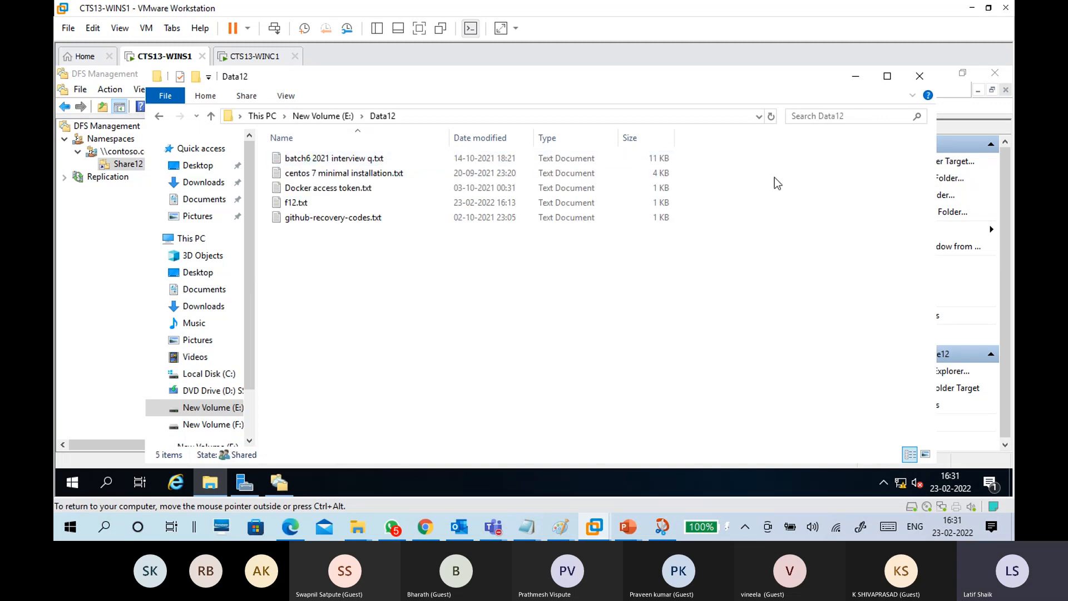
left_click(855, 77)
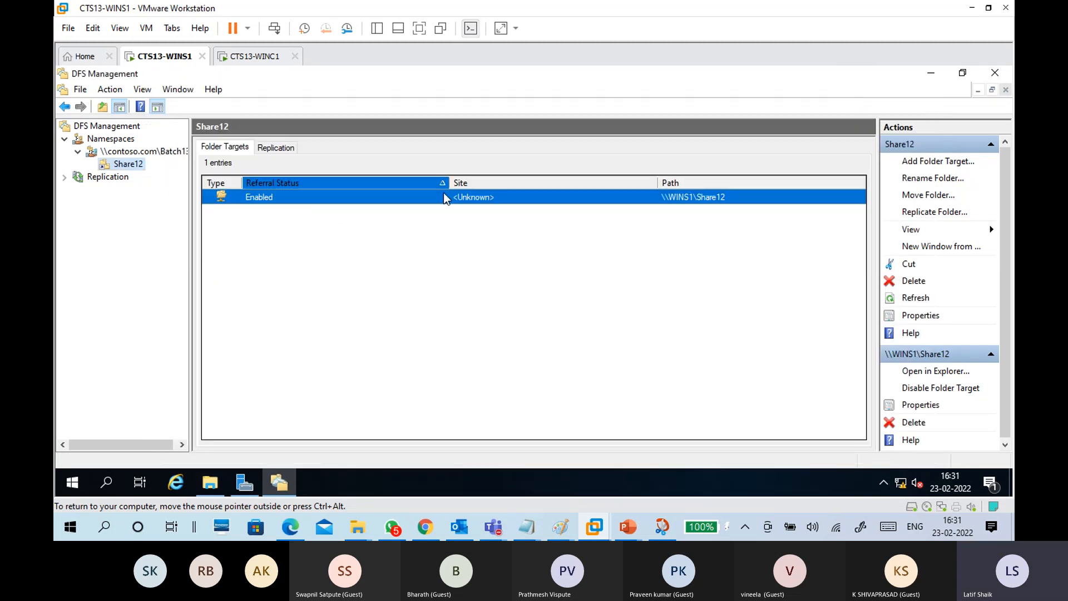
Step: On the CTS13-WINC1 client, browse the \\contoso.com Share12 and Batch13 shares, then close Explorer
left_click(254, 56)
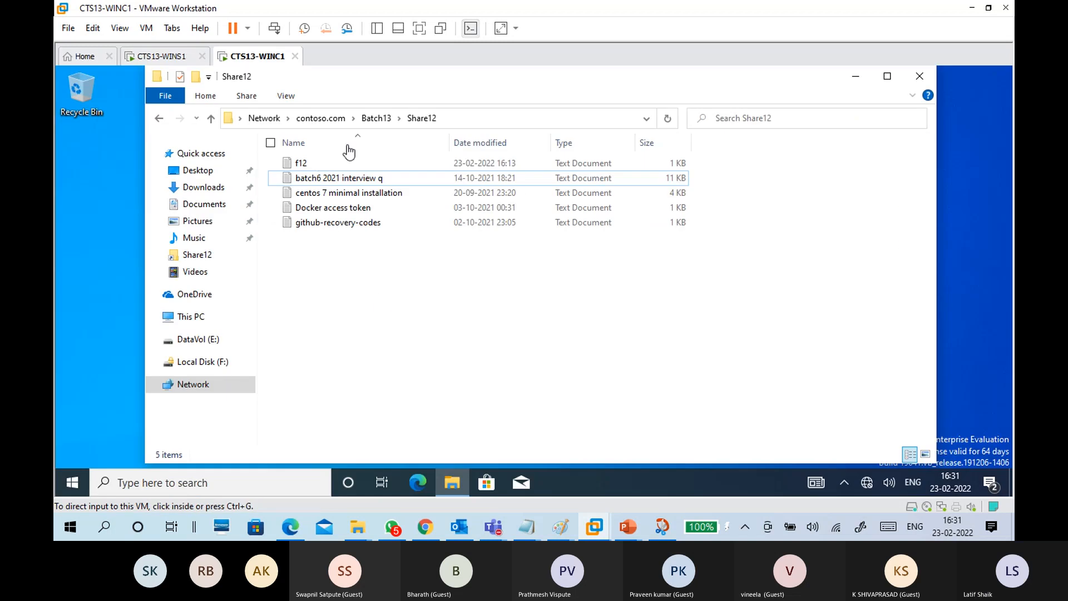
left_click(320, 118)
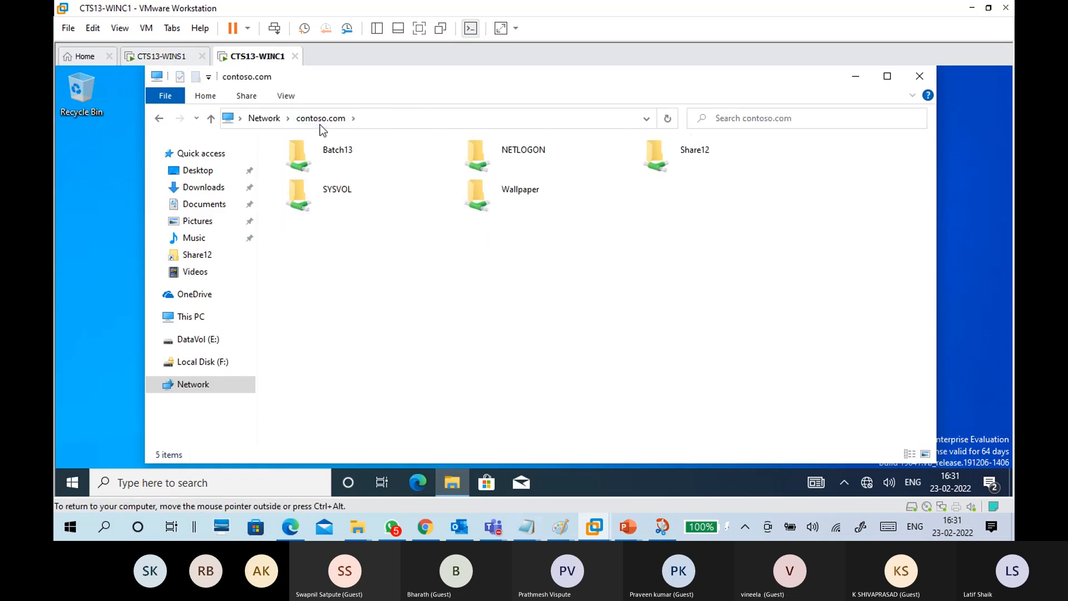
double_click(700, 161)
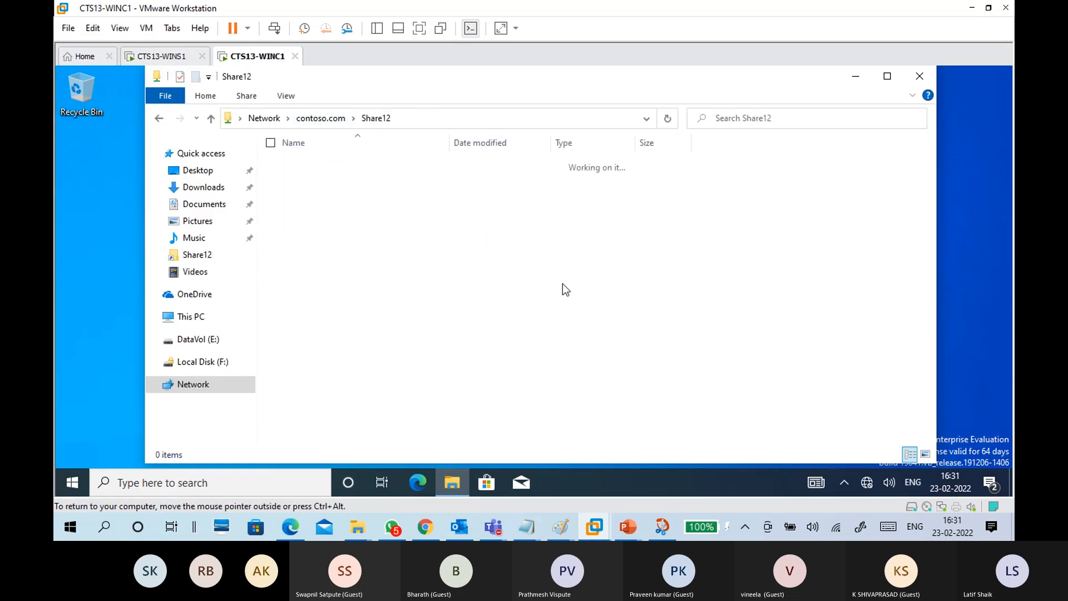
left_click(325, 119)
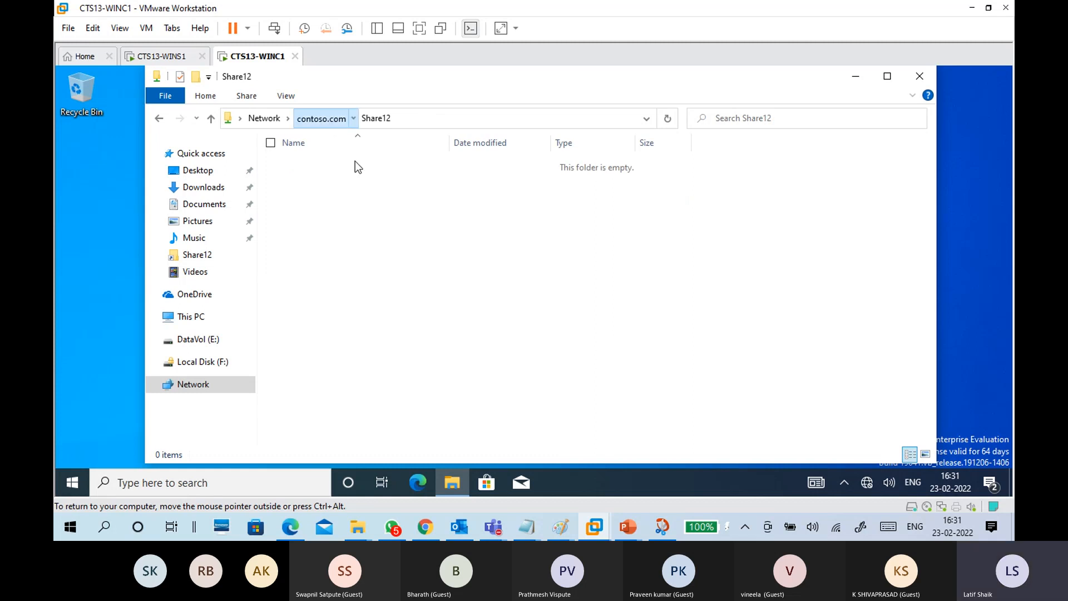
double_click(428, 158)
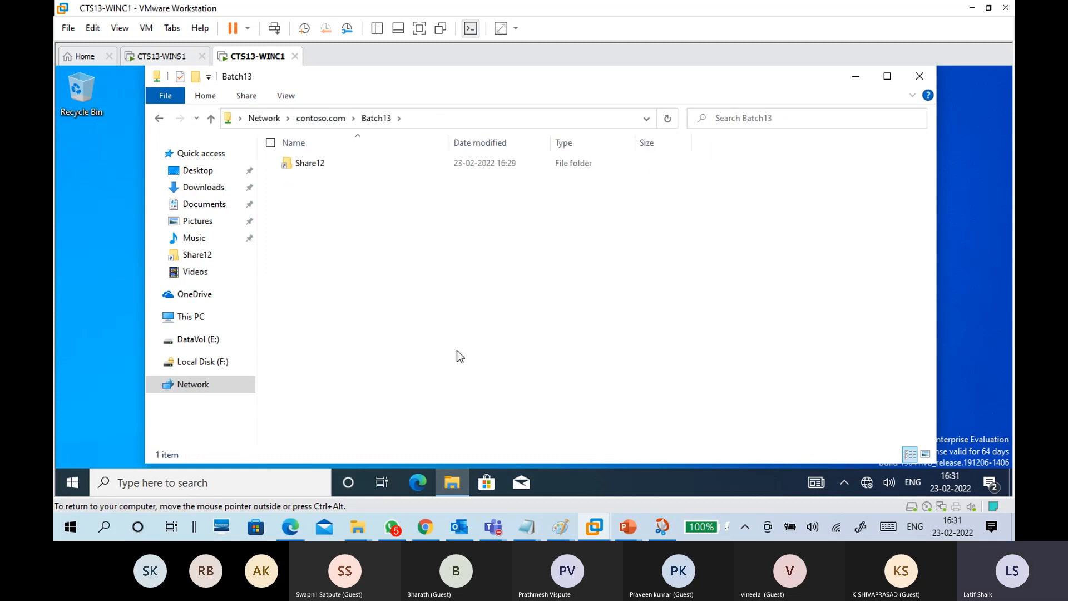
left_click(918, 76)
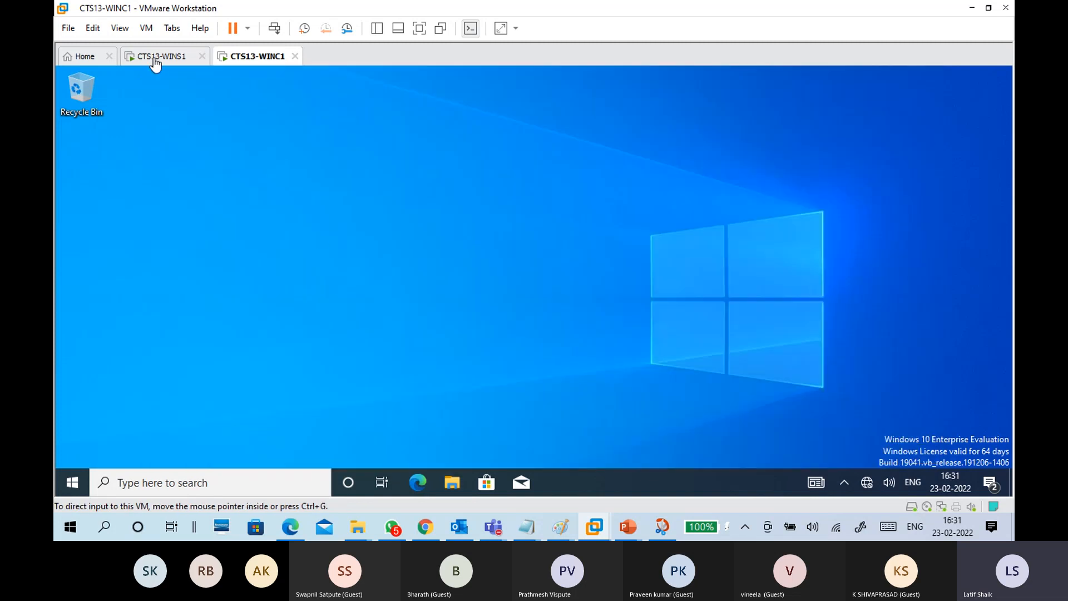
left_click(158, 57)
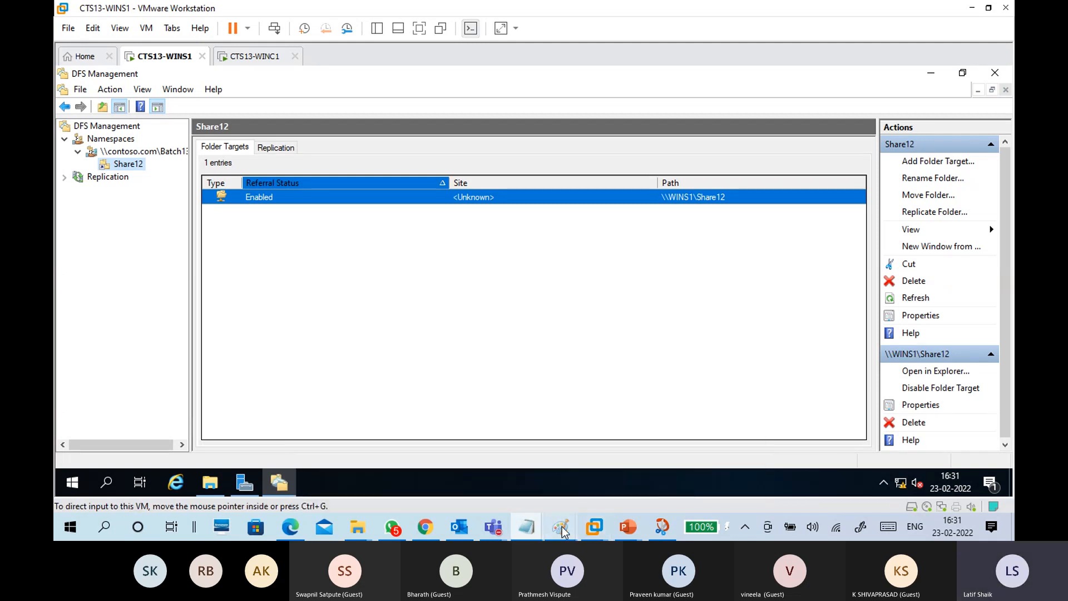
Step: Draw a check mark beside the DFS namespace box on the dfs11.png diagram
mouse_move(560, 526)
left_click(590, 481)
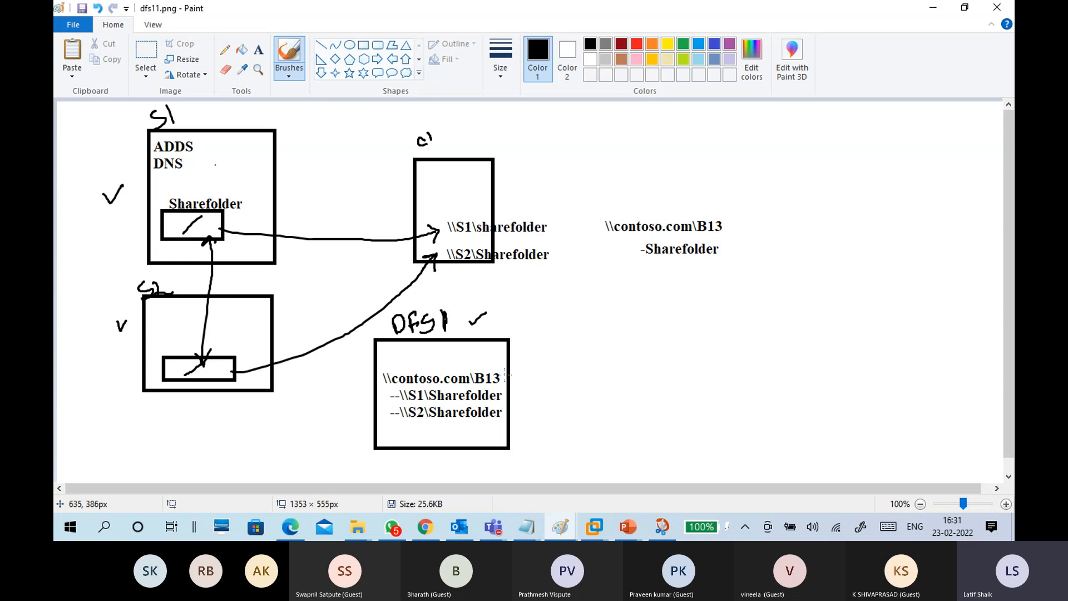
mouse_move(509, 395)
left_mouse_down()
mouse_move(505, 384)
mouse_move(513, 419)
left_mouse_up()
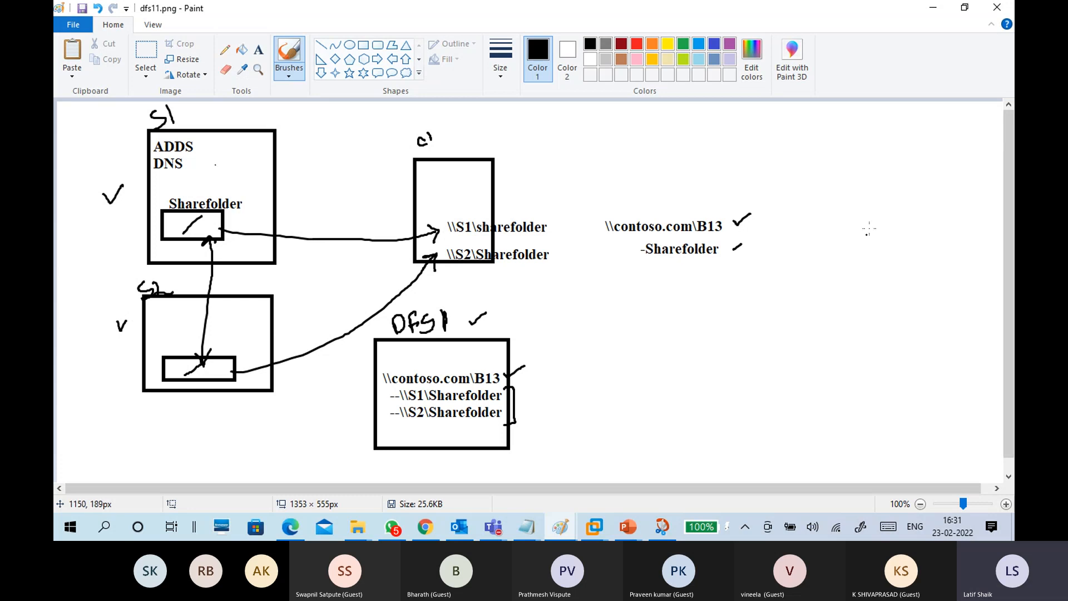
left_click(932, 8)
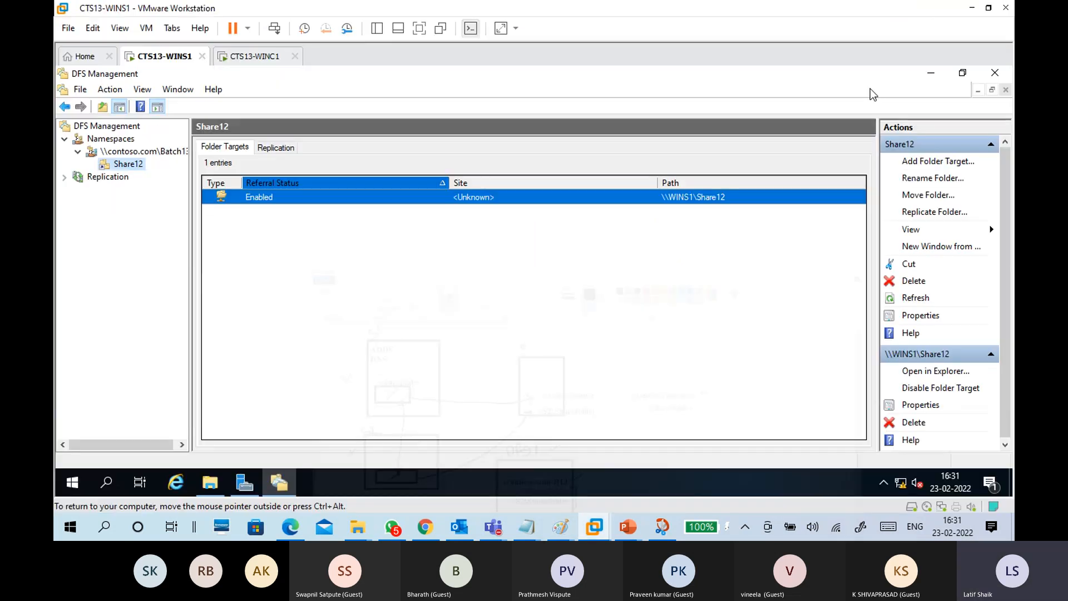
Step: Rename the Share12 namespace folder to Batch13Shares
left_click(409, 245)
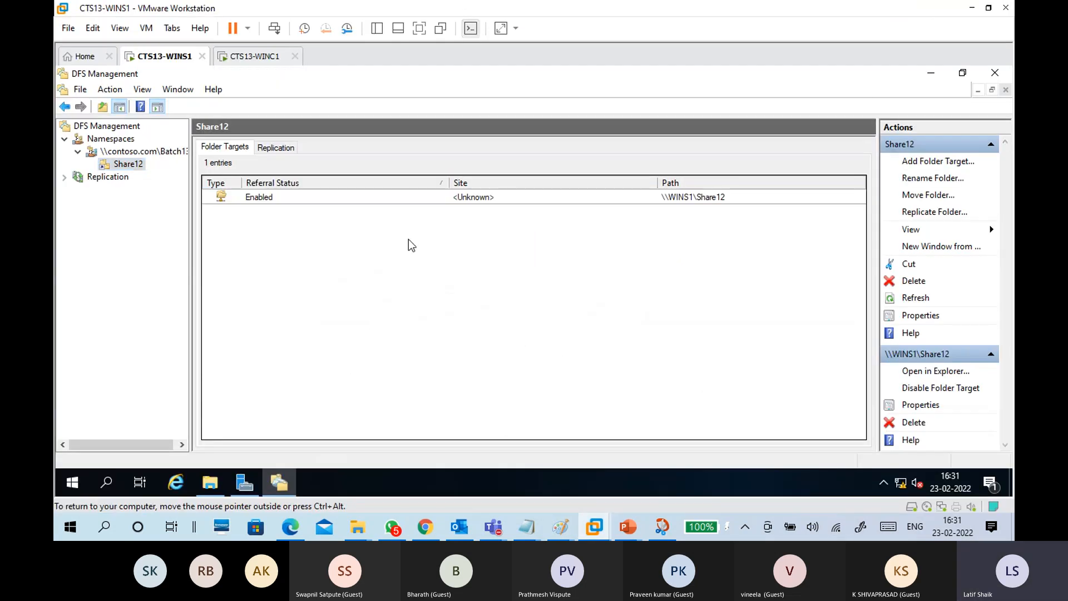
right_click(133, 169)
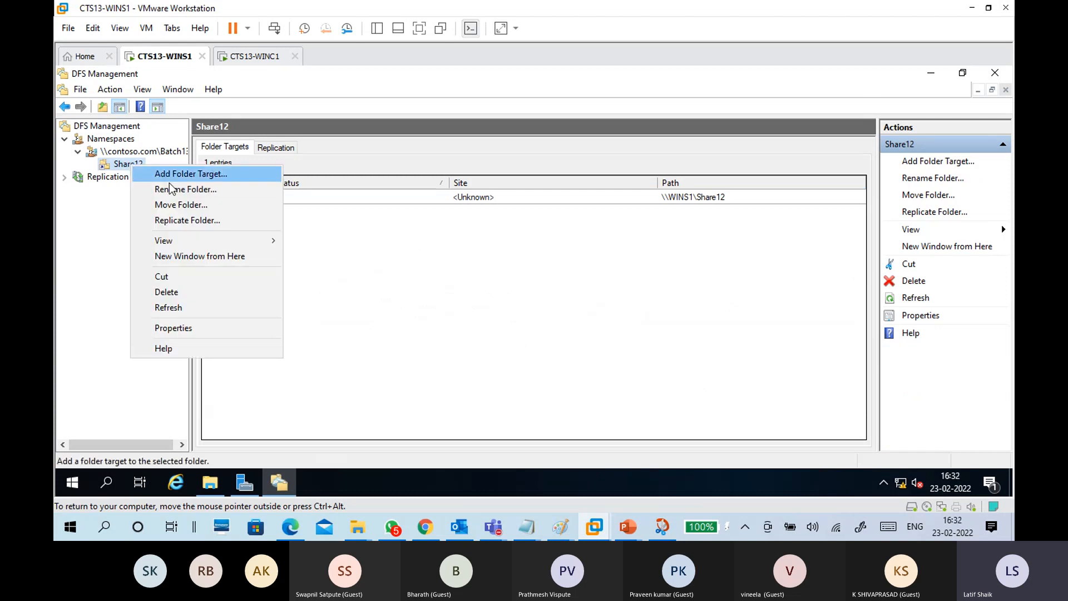
left_click(185, 189)
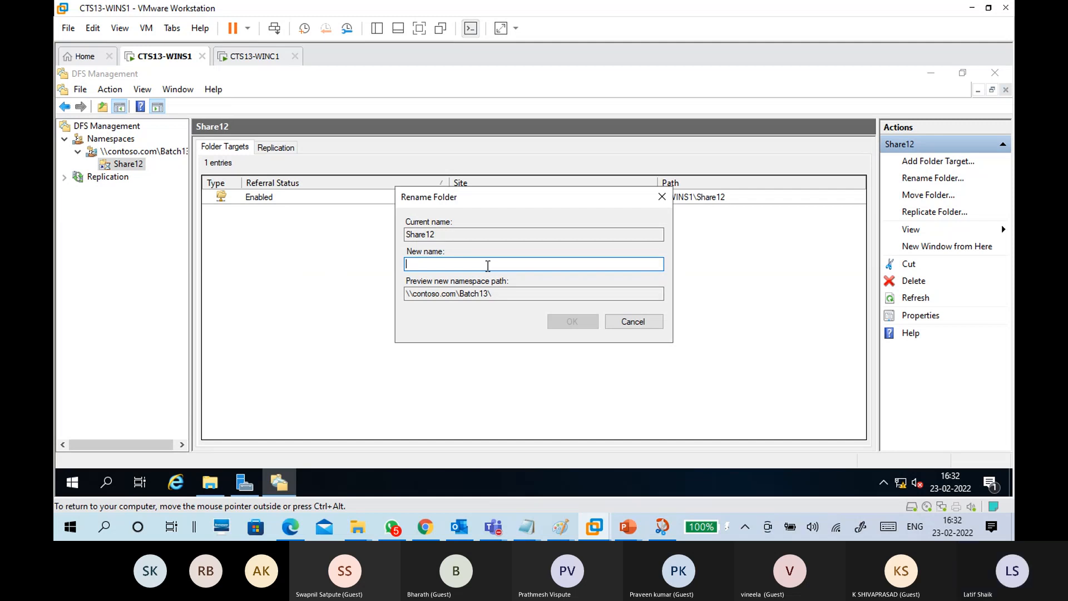
type("B")
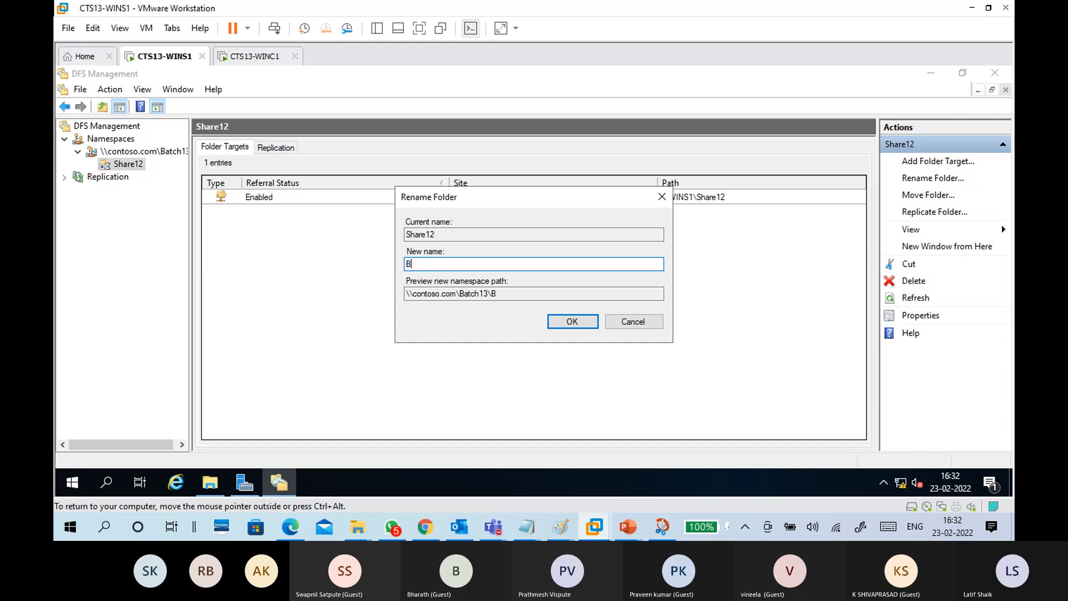
type("atch13Shares")
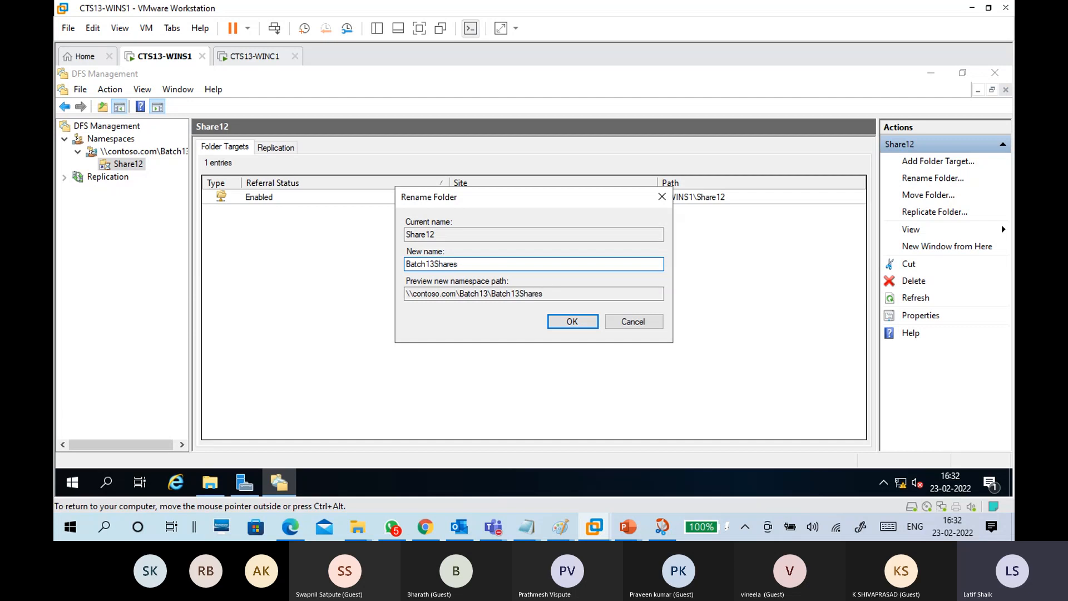
left_click(562, 321)
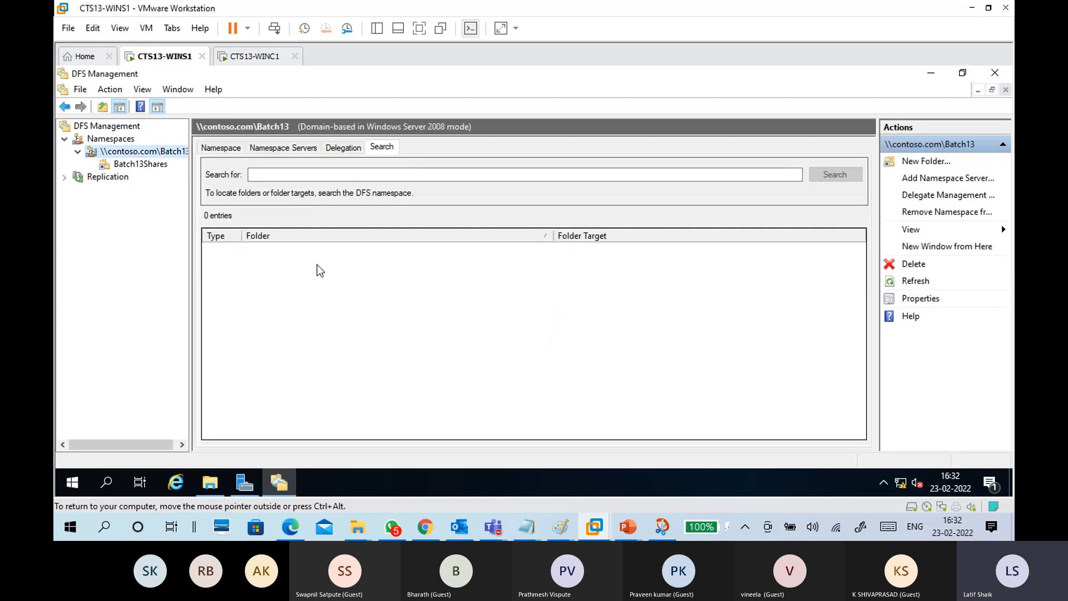
Step: Verify Batch13Shares' targets and the \\contoso.com\Batch13 namespace details
left_click(225, 147)
left_click(148, 164)
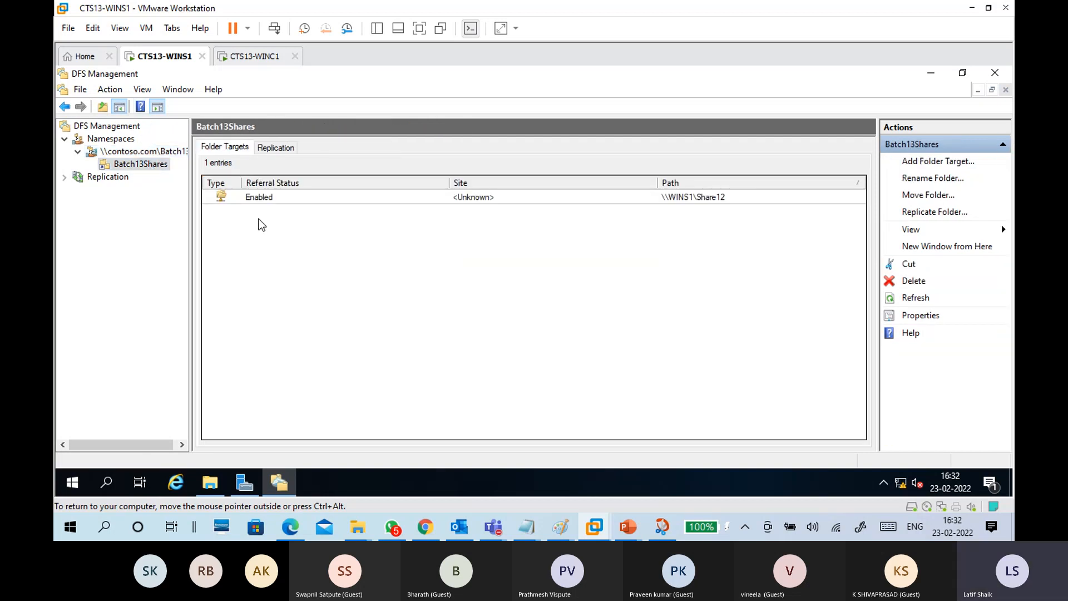
left_click(118, 139)
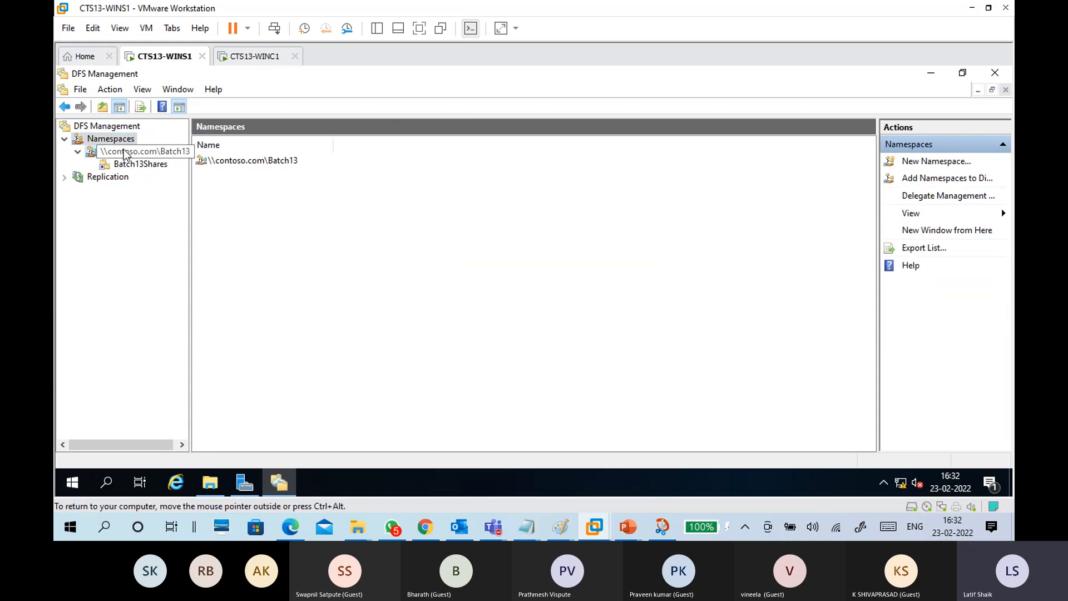
left_click(125, 153)
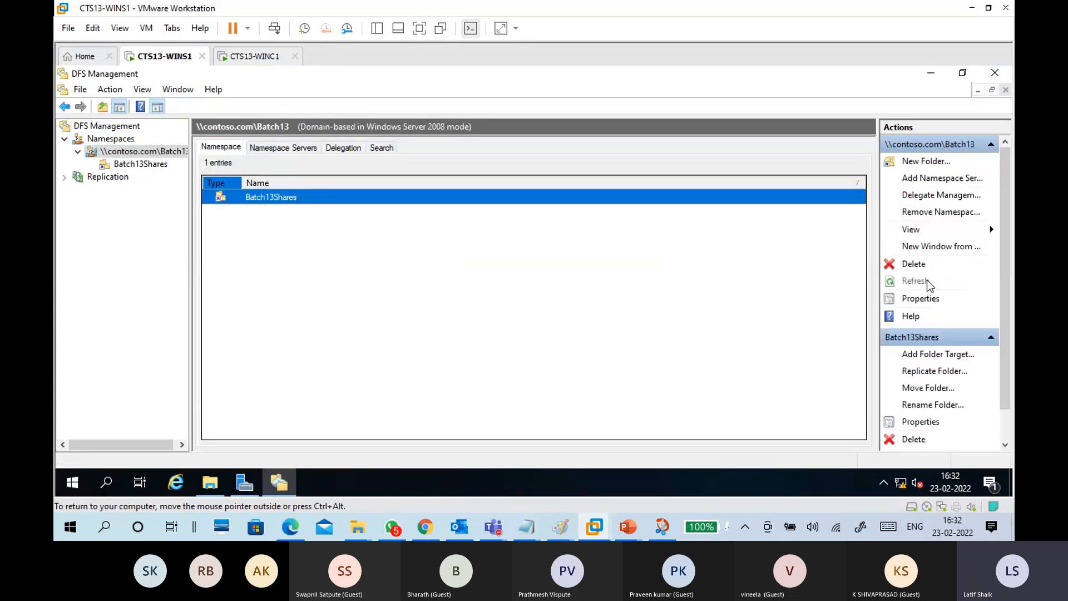
left_click(253, 56)
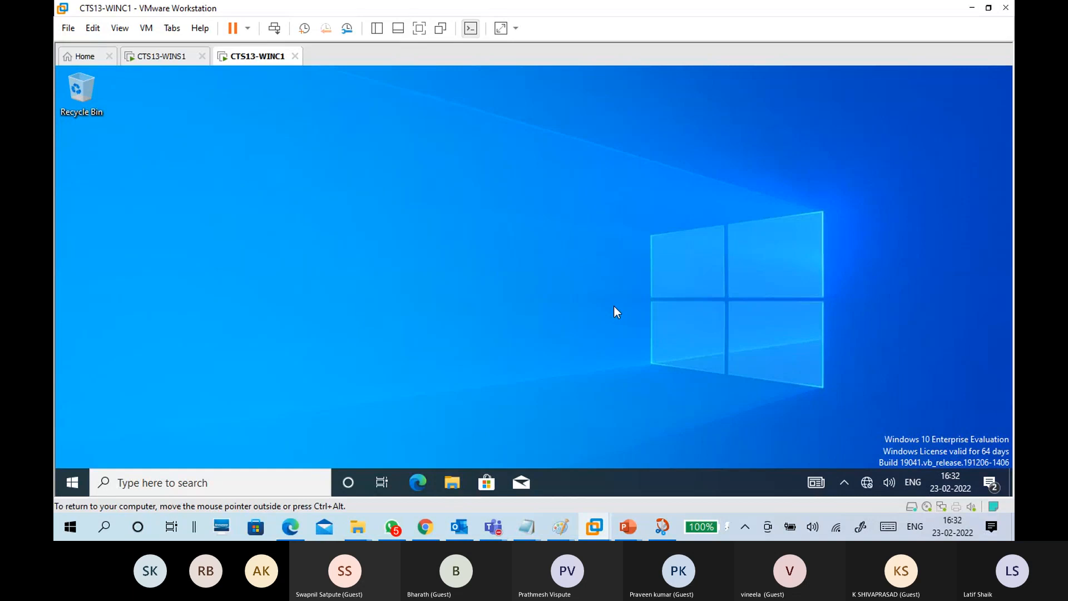
Step: Try browsing the Network from the client's This PC and dismiss the network discovery error
key("super+e")
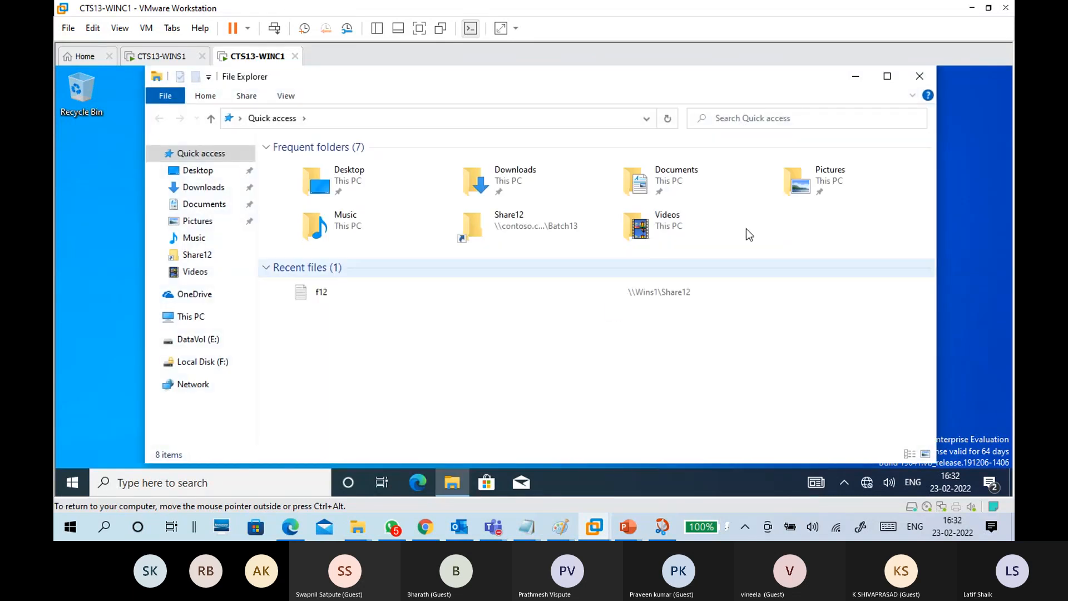
left_click(197, 315)
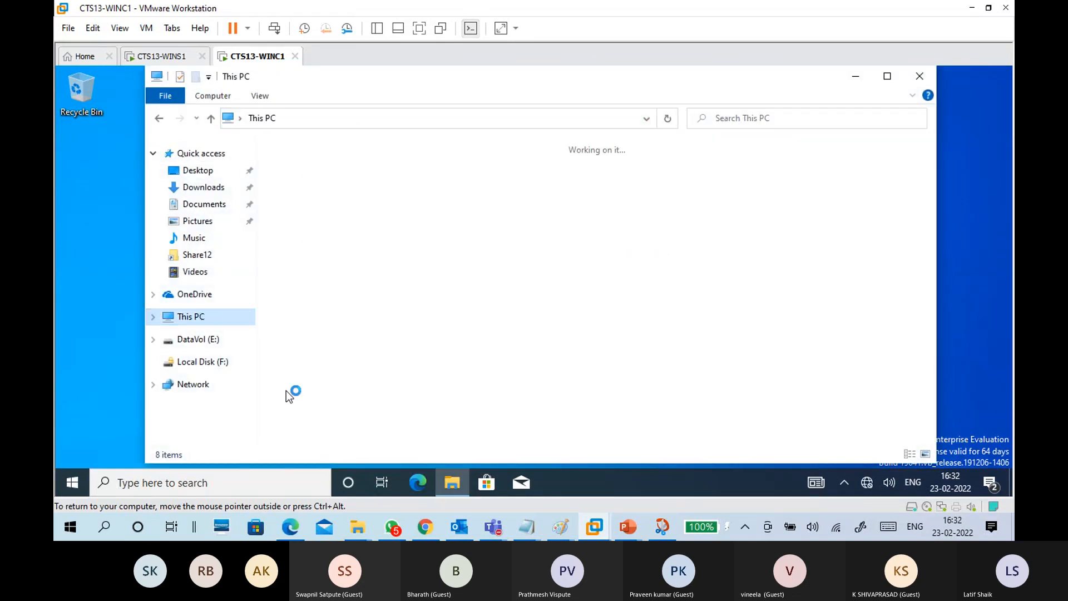
left_click(199, 385)
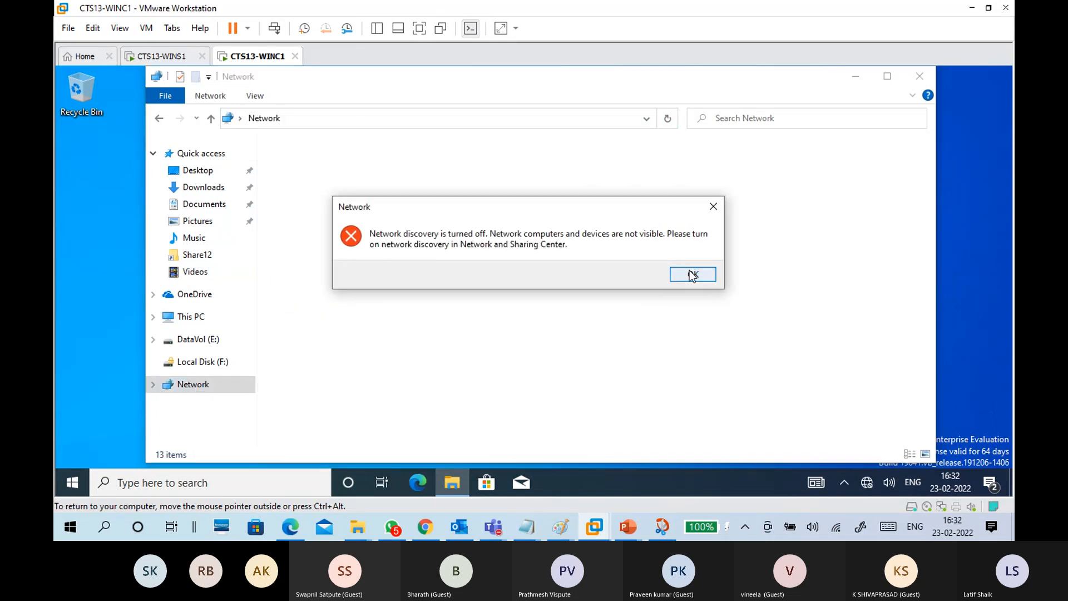
left_click(693, 275)
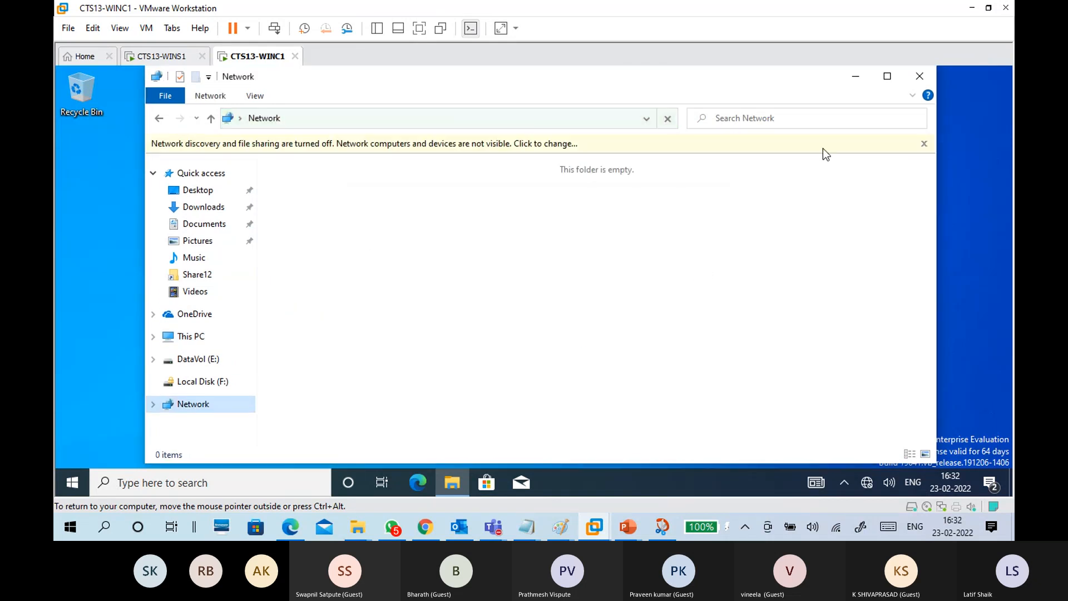
left_click(919, 76)
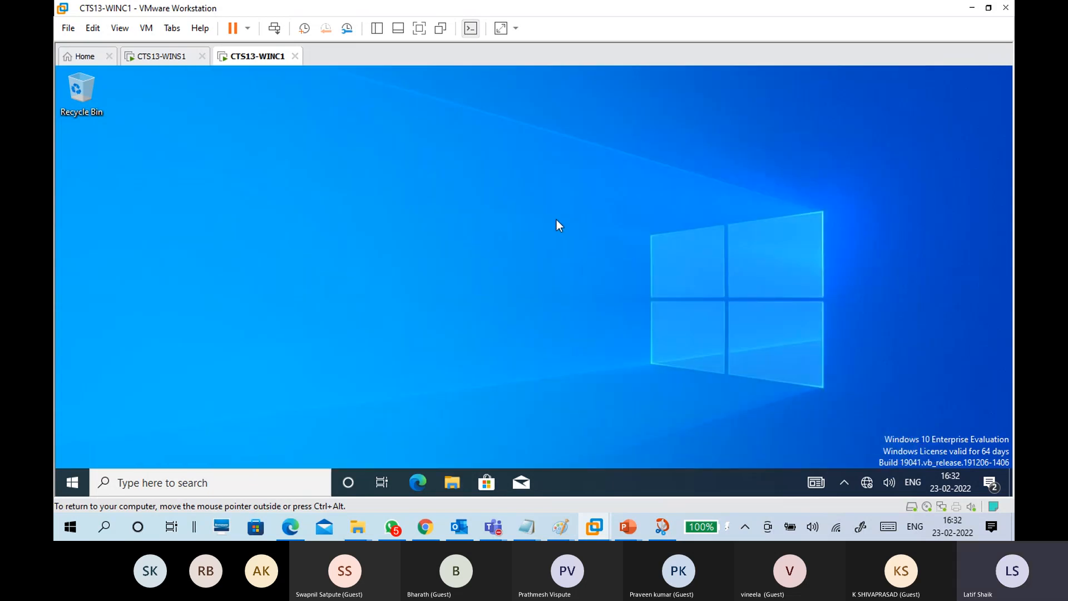
Step: Open \\contoso.com from Run and browse Batch13 > Batch13Shares to see its five files
key("super+r")
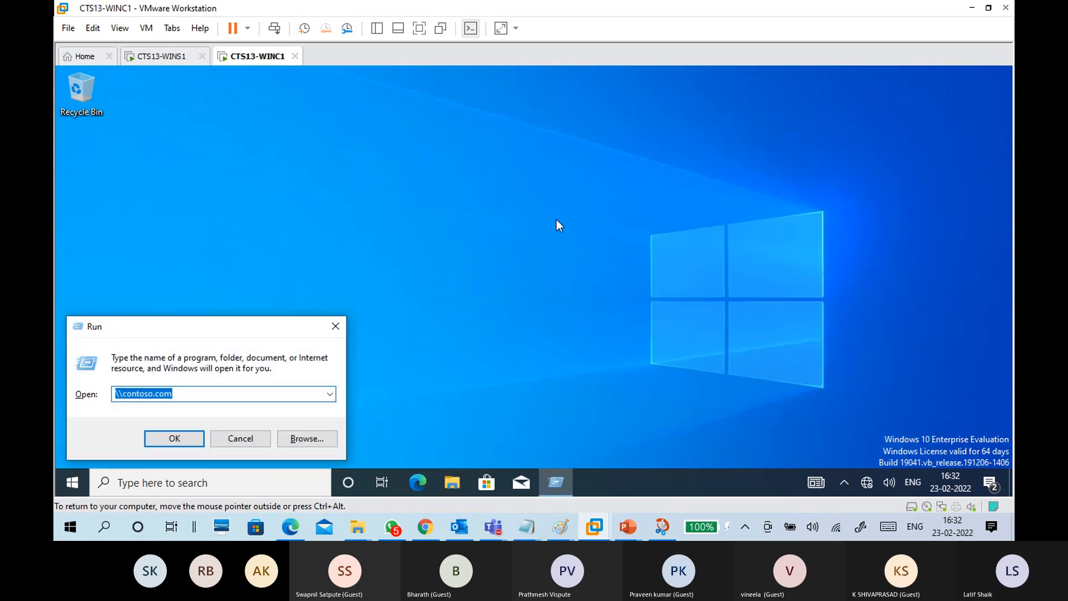
key("Right")
key("Return")
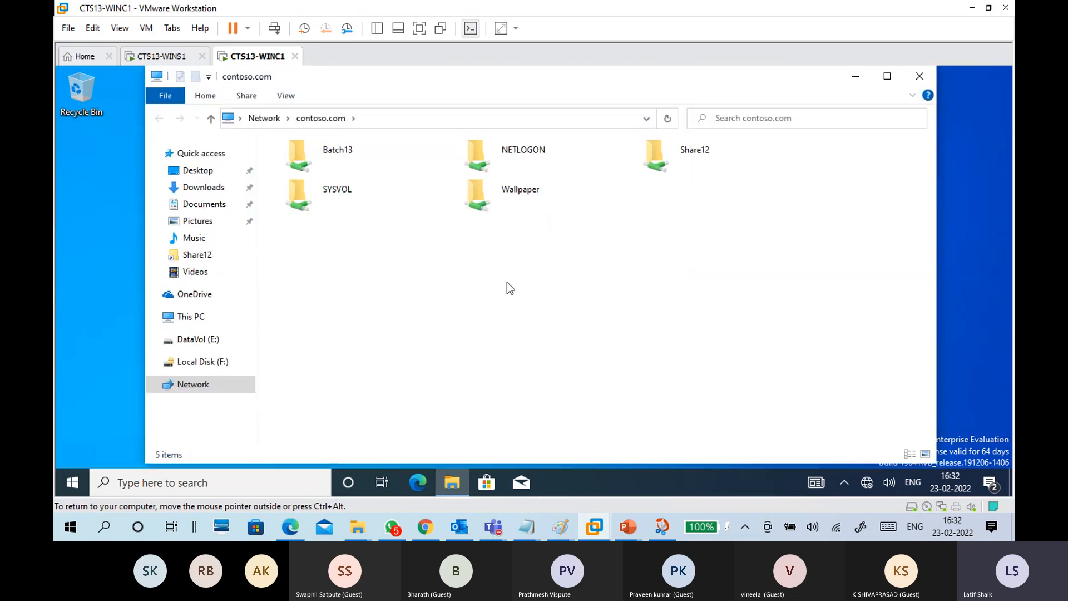
double_click(352, 158)
left_click(329, 164)
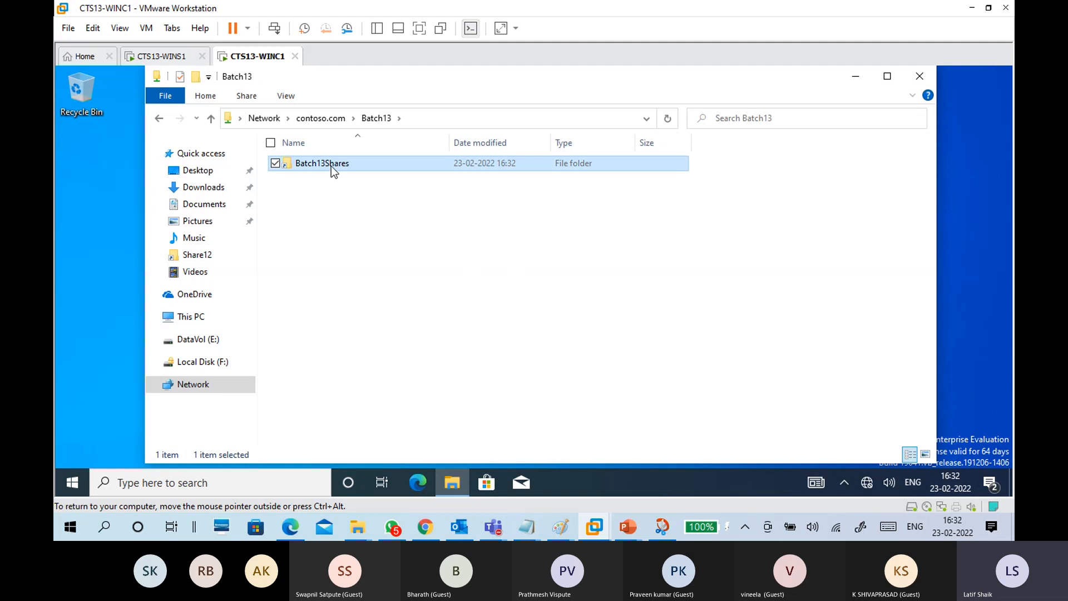
double_click(332, 165)
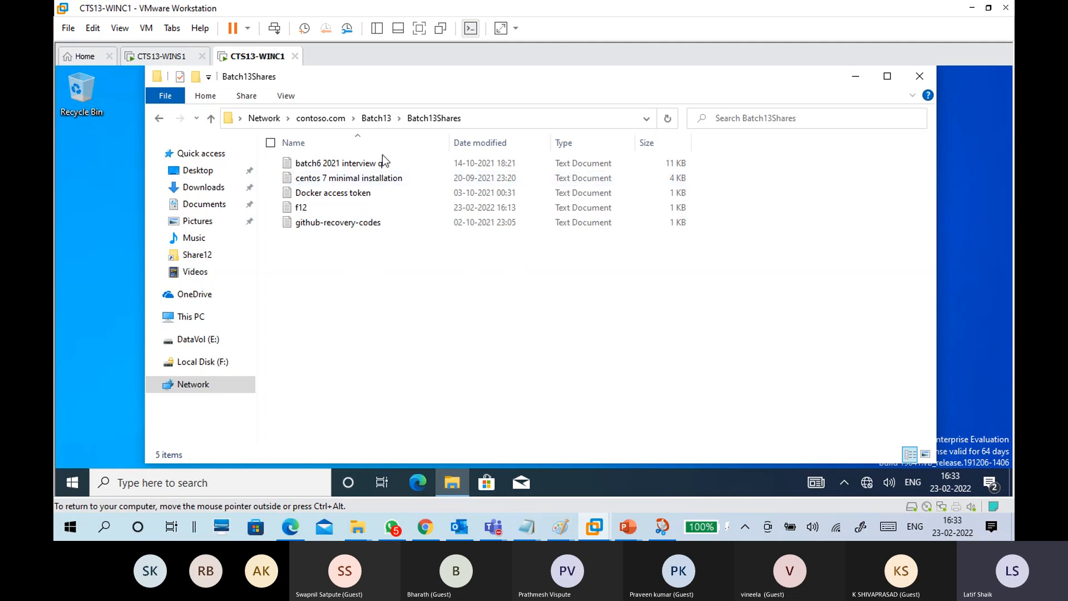
left_click(321, 118)
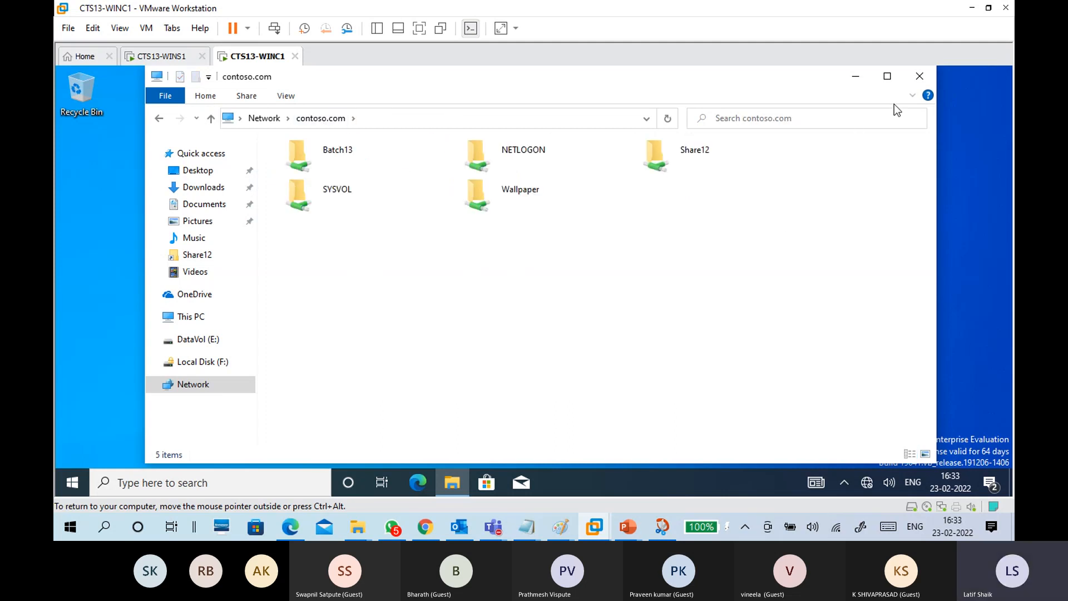
left_click(919, 77)
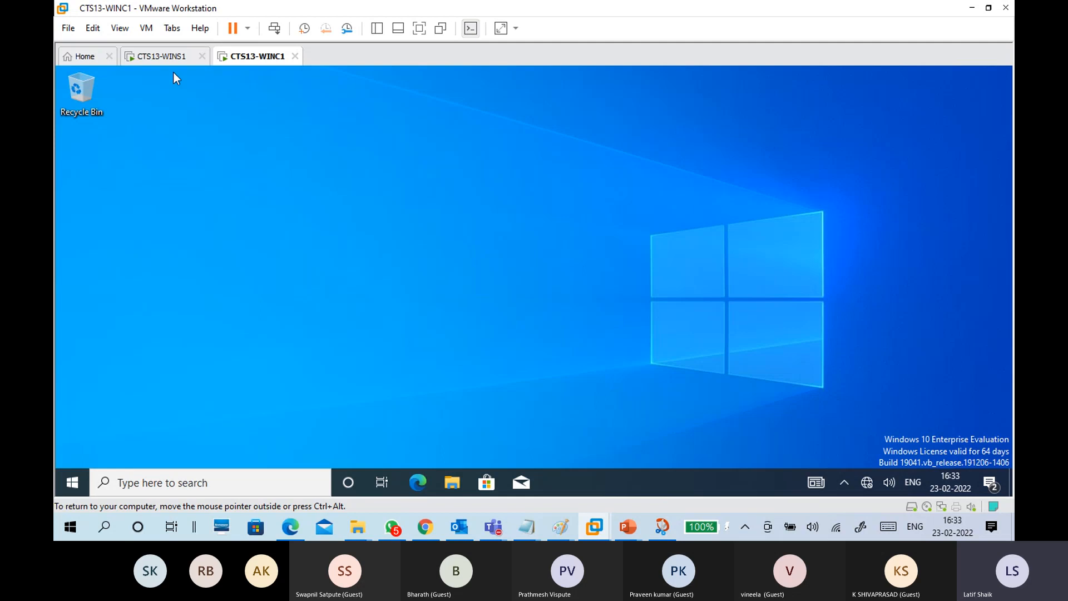
left_click(167, 58)
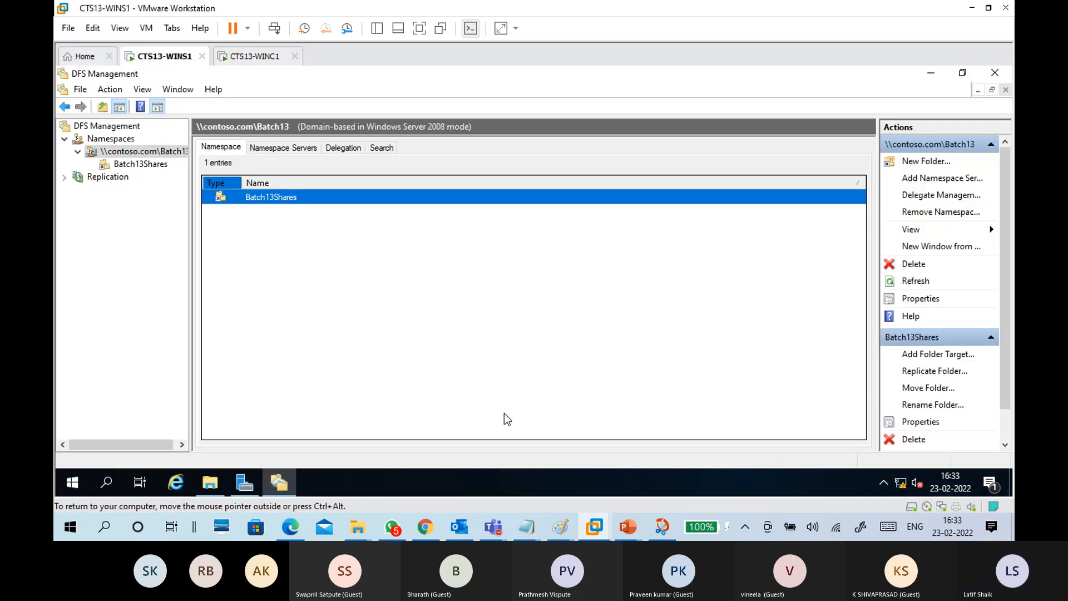
Step: Circle the marks inside the S1 and S2 Sharefolder boxes, undoing a stray loop
mouse_move(561, 526)
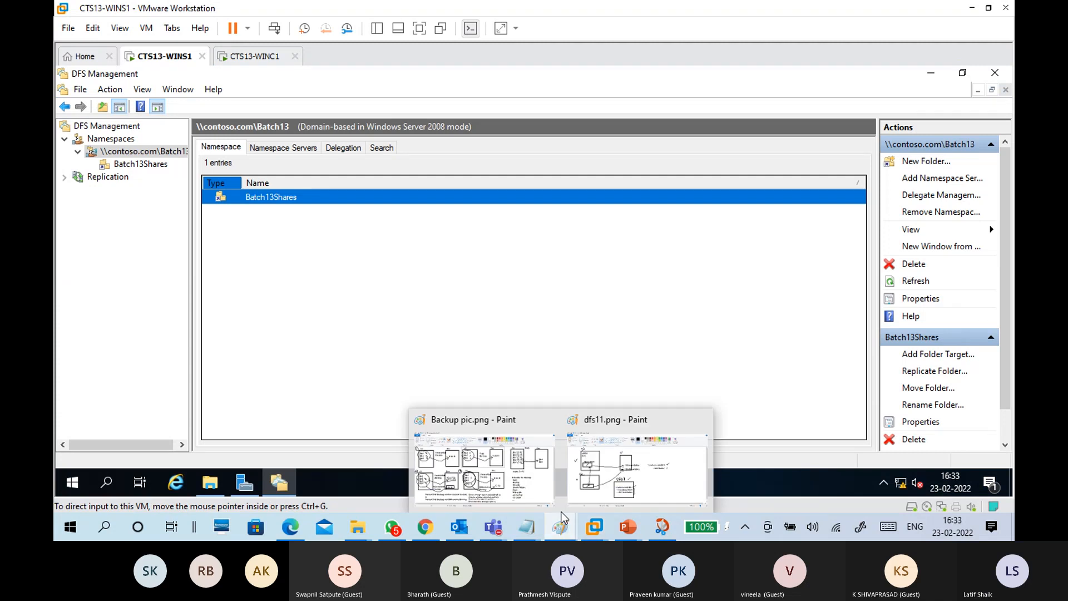
left_click(595, 487)
mouse_move(695, 206)
left_mouse_down()
mouse_move(622, 206)
mouse_move(602, 228)
mouse_move(674, 245)
mouse_move(728, 217)
mouse_move(664, 206)
left_mouse_up()
key("ctrl+z")
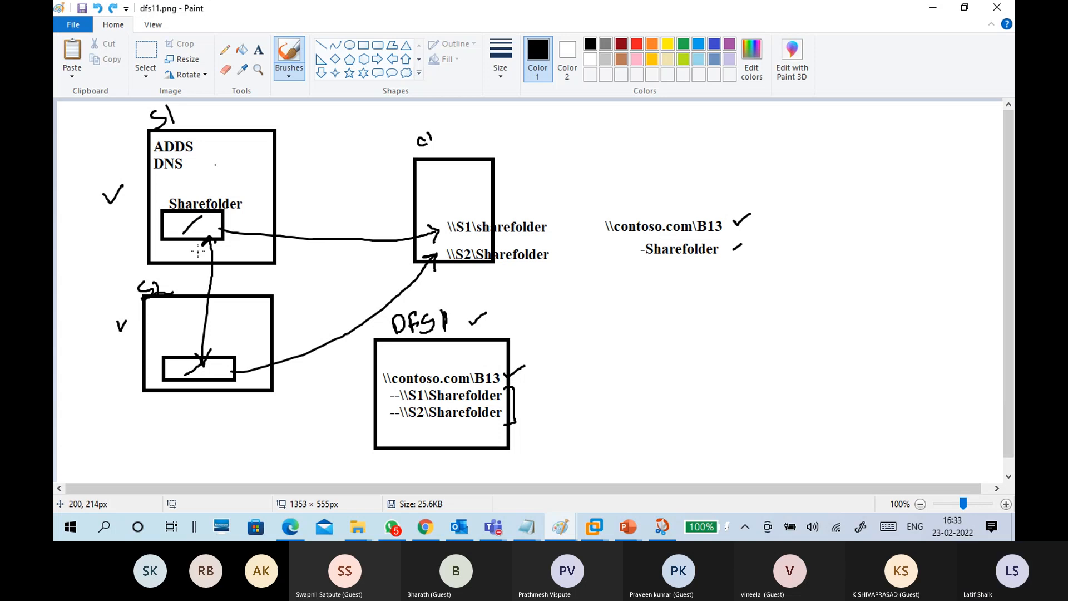
mouse_move(188, 227)
left_mouse_down()
mouse_move(213, 221)
mouse_move(198, 237)
left_mouse_up()
mouse_move(187, 375)
left_mouse_down()
mouse_move(212, 383)
mouse_move(203, 363)
mouse_move(195, 369)
left_mouse_up()
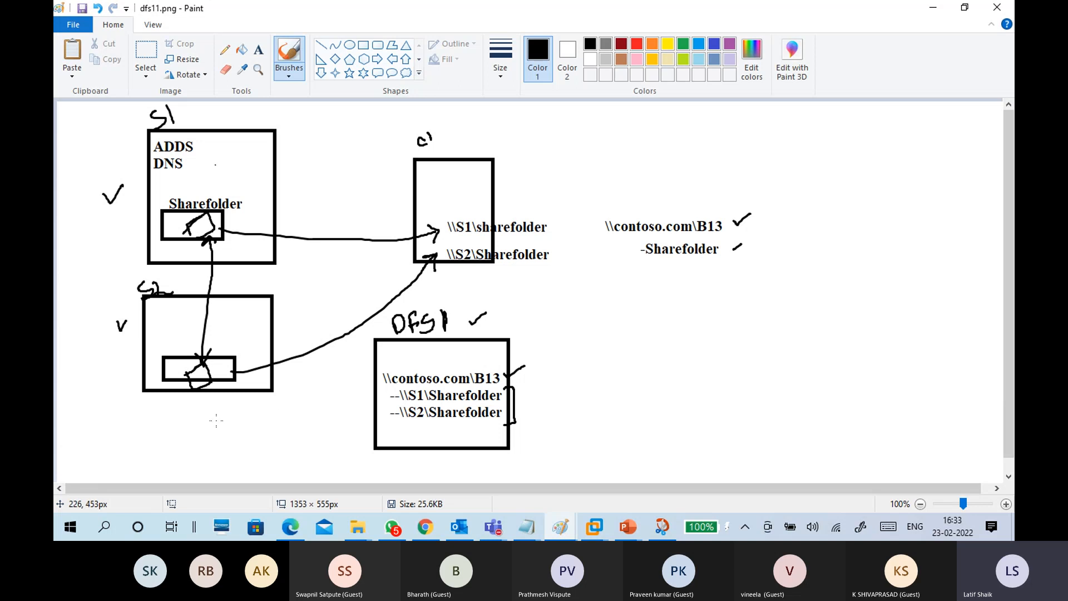
left_click(932, 7)
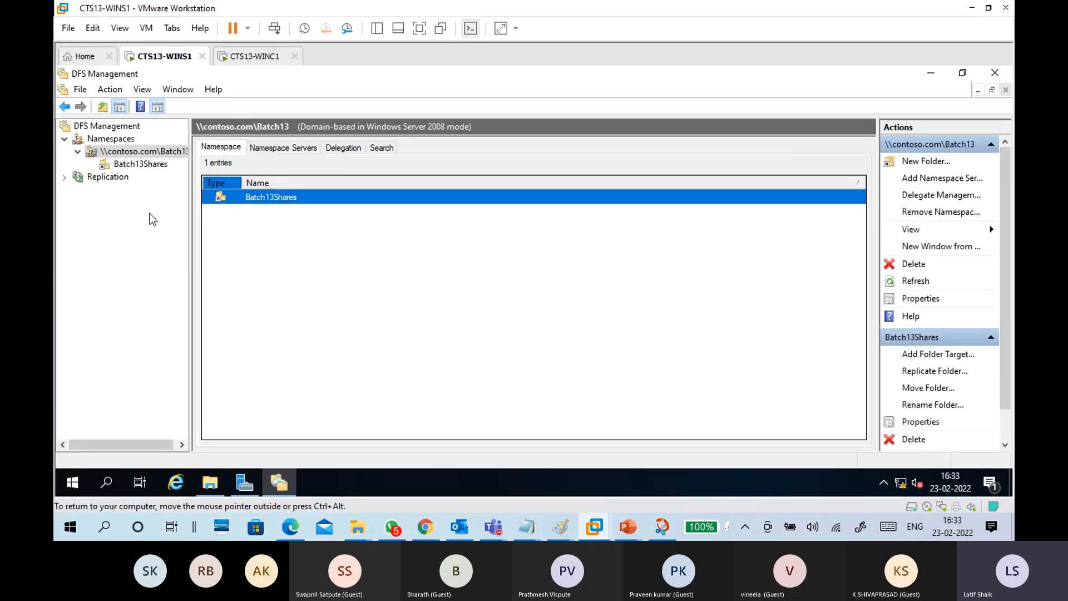
Step: Expand Replication to Domain System Volume and list Batch13's namespace server, WINS1, as Enabled
left_click(102, 179)
left_click(65, 178)
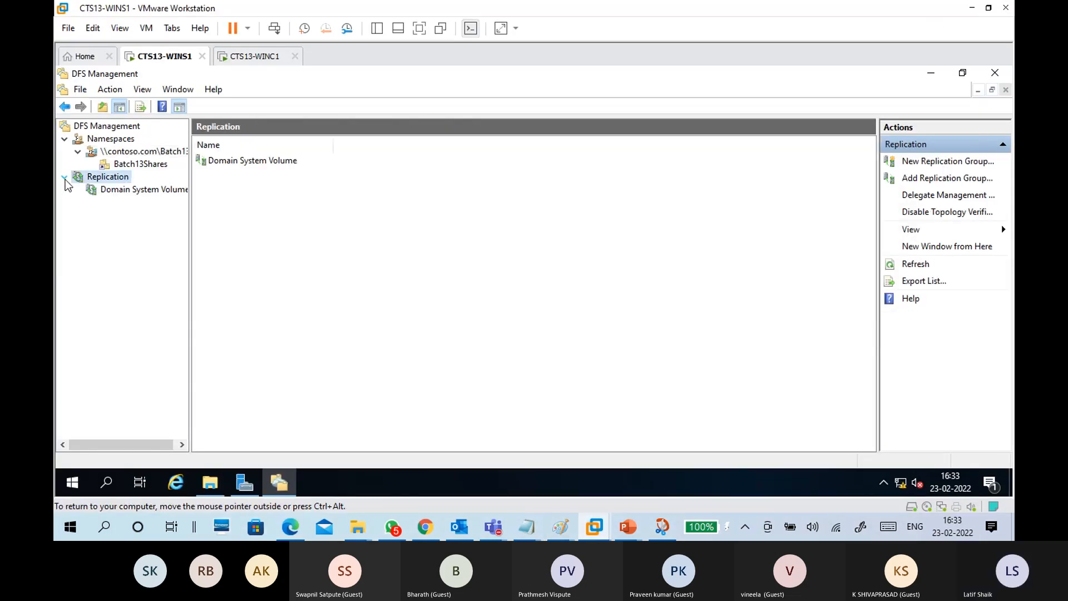
left_click(131, 163)
left_click(137, 154)
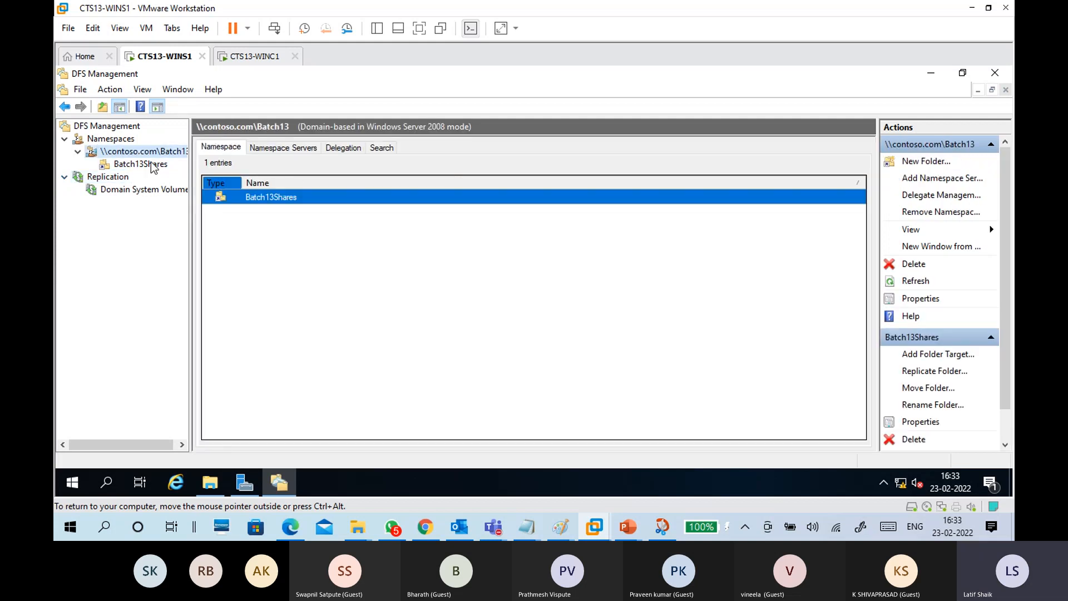
left_click(307, 148)
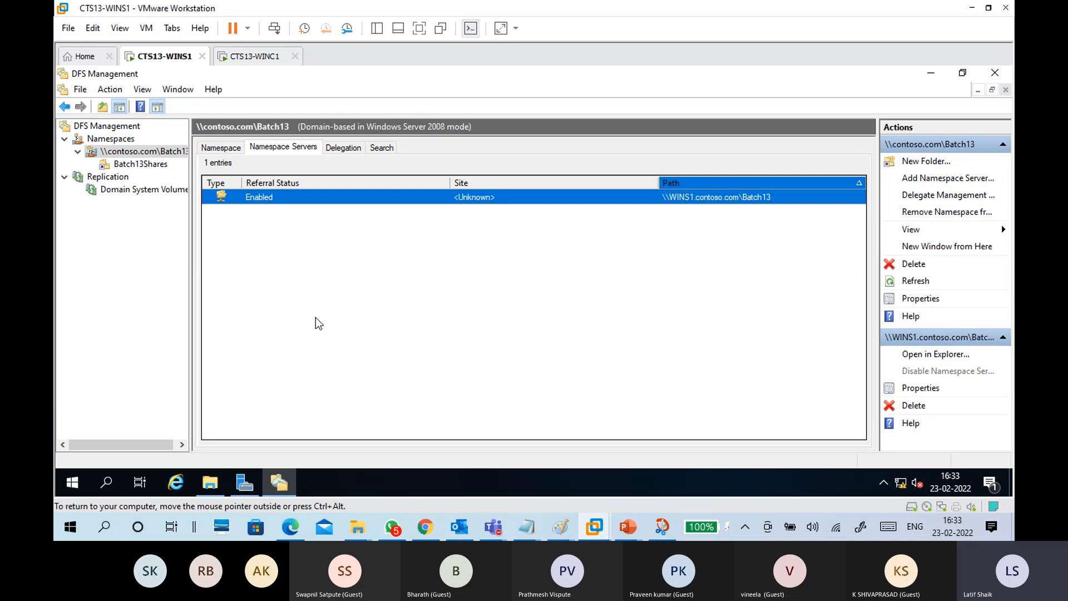
left_click(108, 176)
Step: Start a new multipurpose replication group and give it a name
right_click(115, 182)
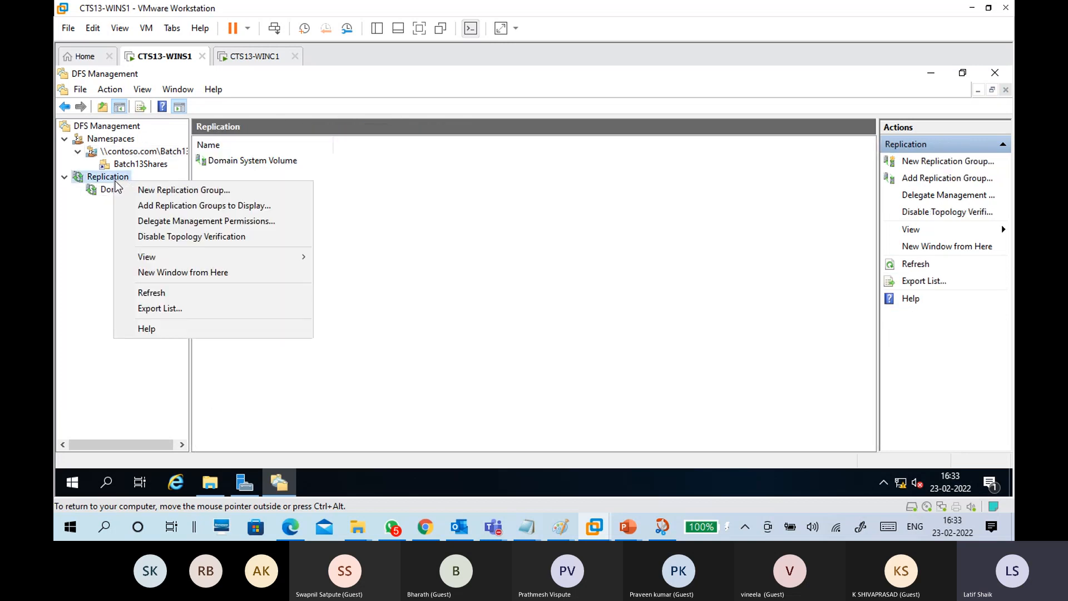
left_click(205, 192)
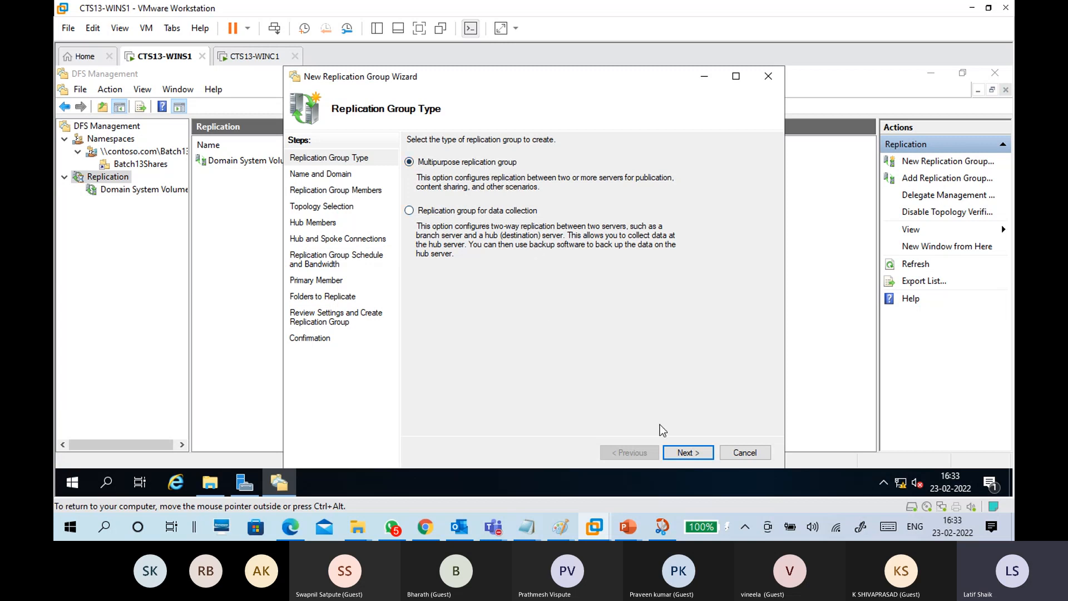
left_click(678, 452)
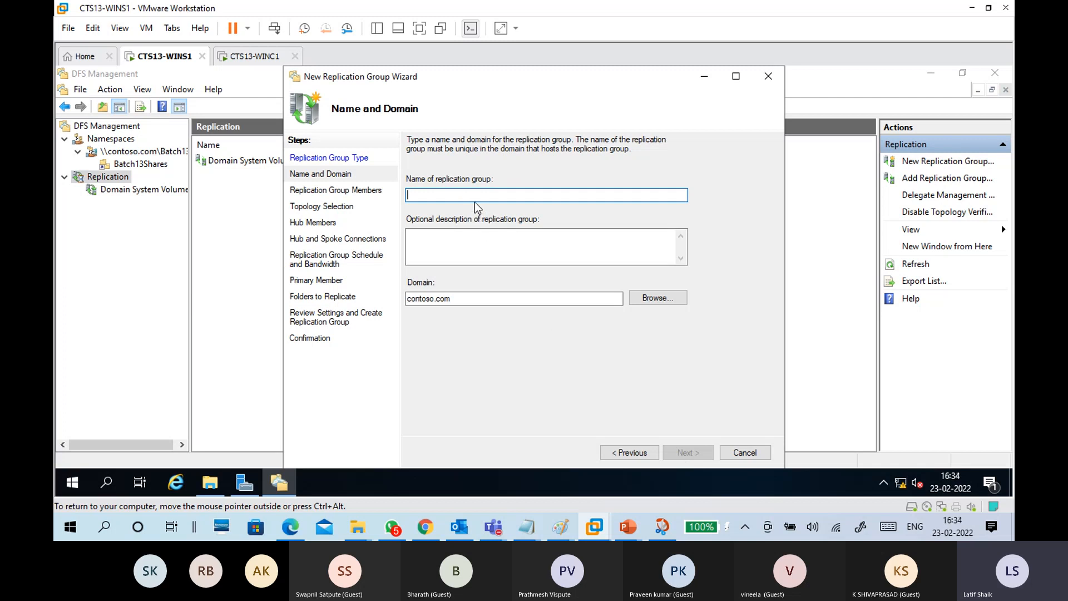
type("CTS")
left_click(687, 452)
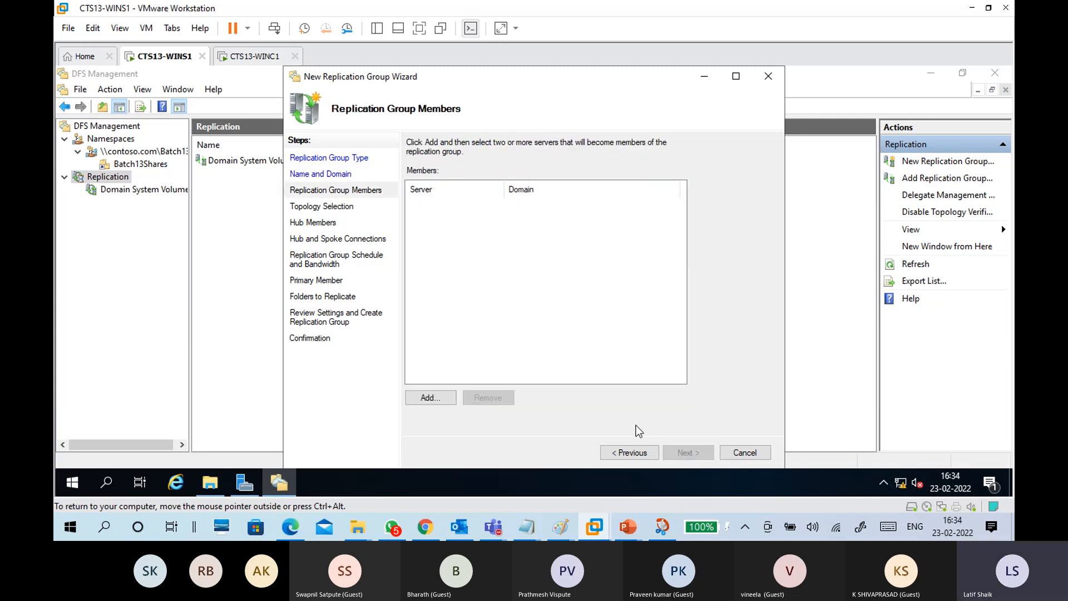
Step: Add WINS1 as a member server of the replication group
left_click(430, 398)
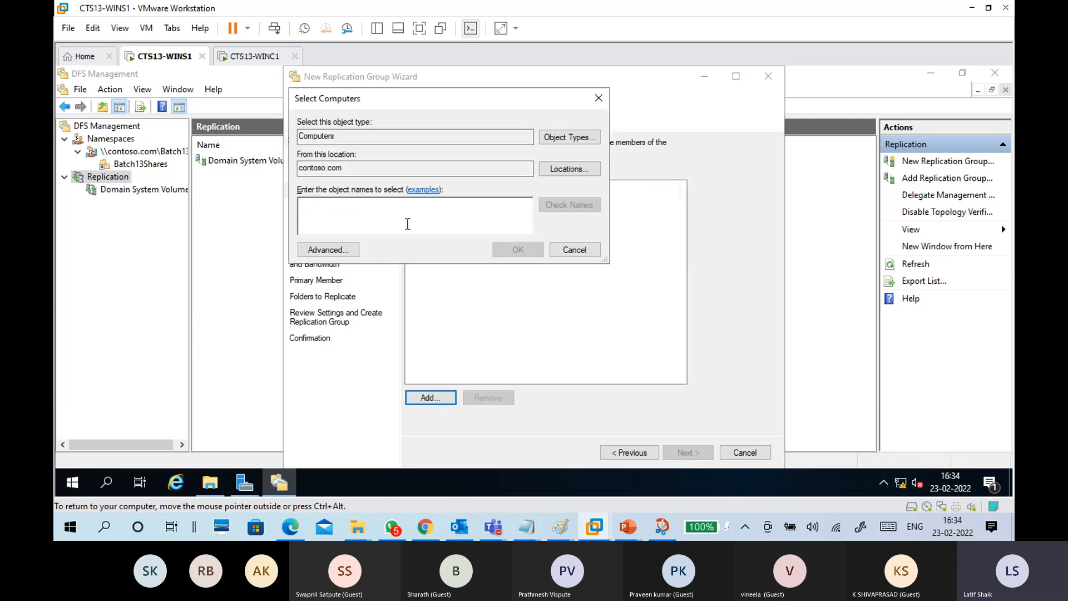
type("wins1")
left_click(556, 210)
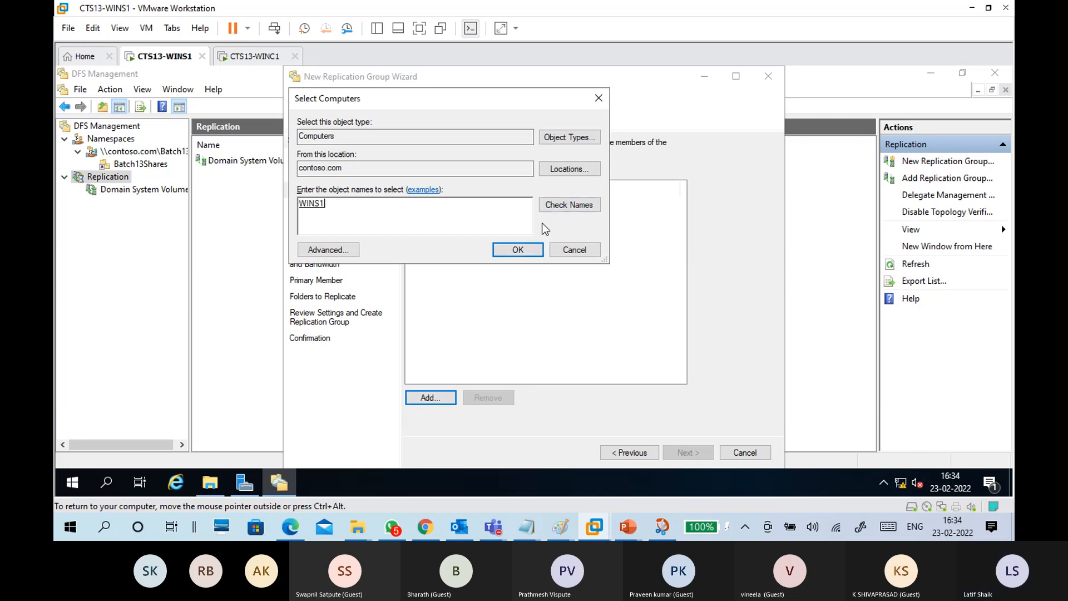
left_click(529, 248)
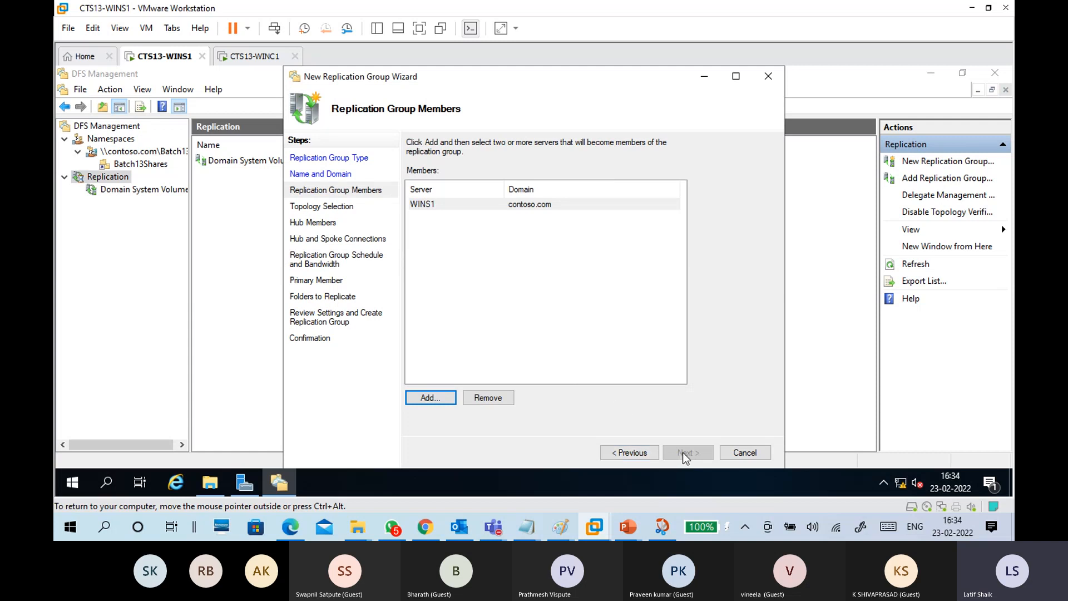
left_click(498, 267)
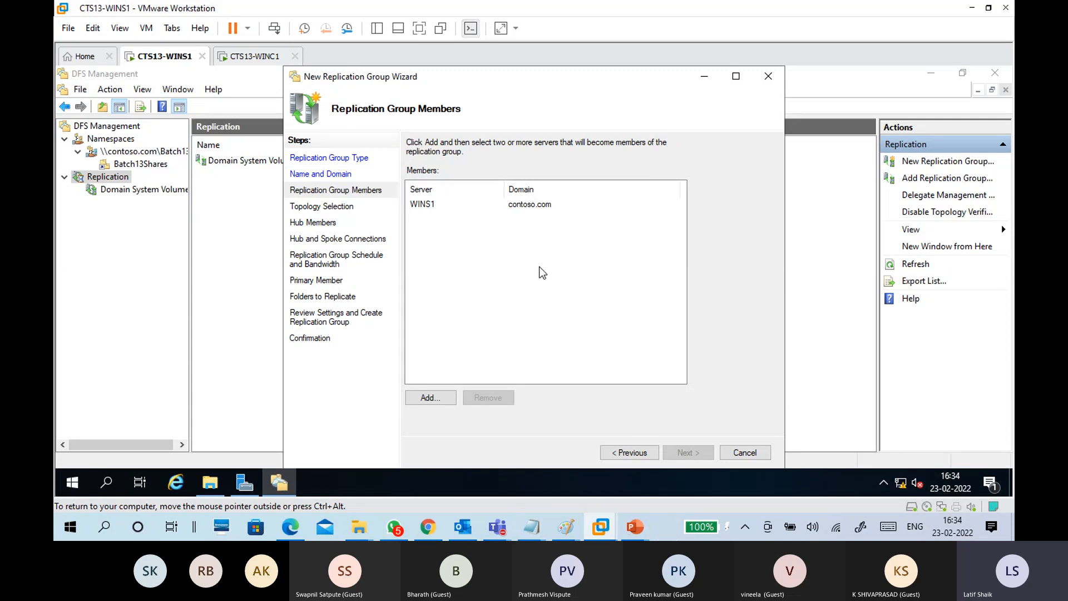
Step: Cancel the wizard and show Batch13Shares' folder target \\WINS1\Share12
left_click(741, 454)
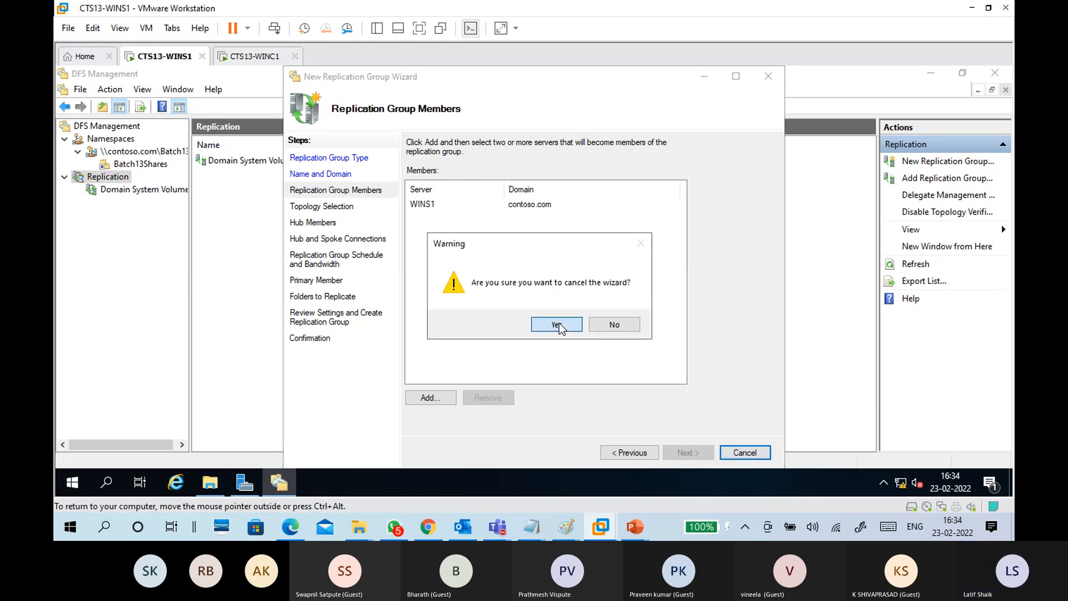
left_click(558, 325)
left_click(139, 163)
left_click(137, 155)
left_click(140, 164)
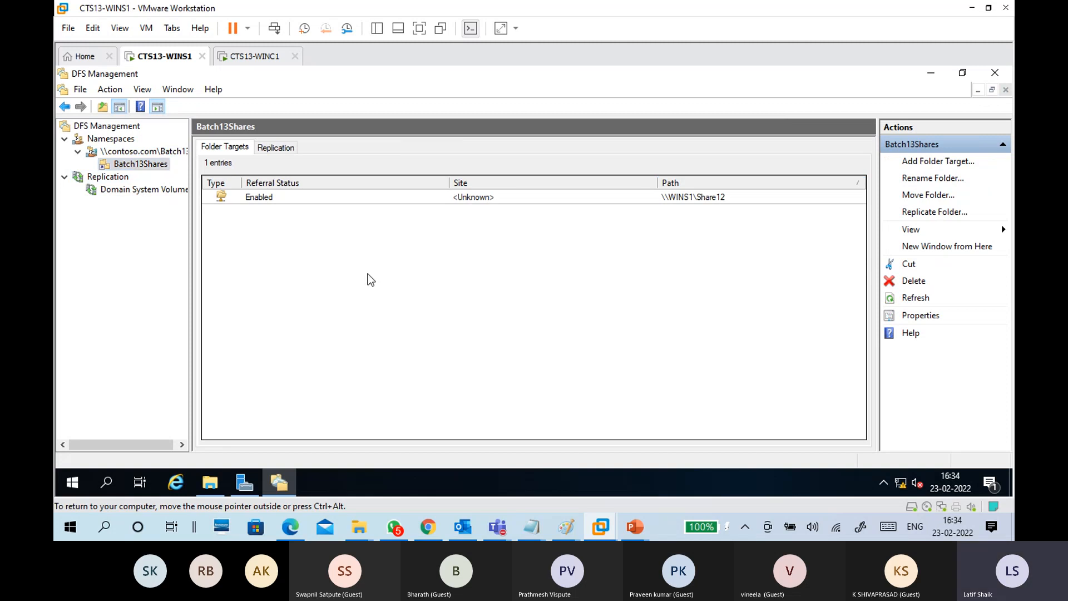
left_click(930, 73)
Step: Switch to WINC1, then minimize VMware and the CTS Notes folder window
left_click(261, 56)
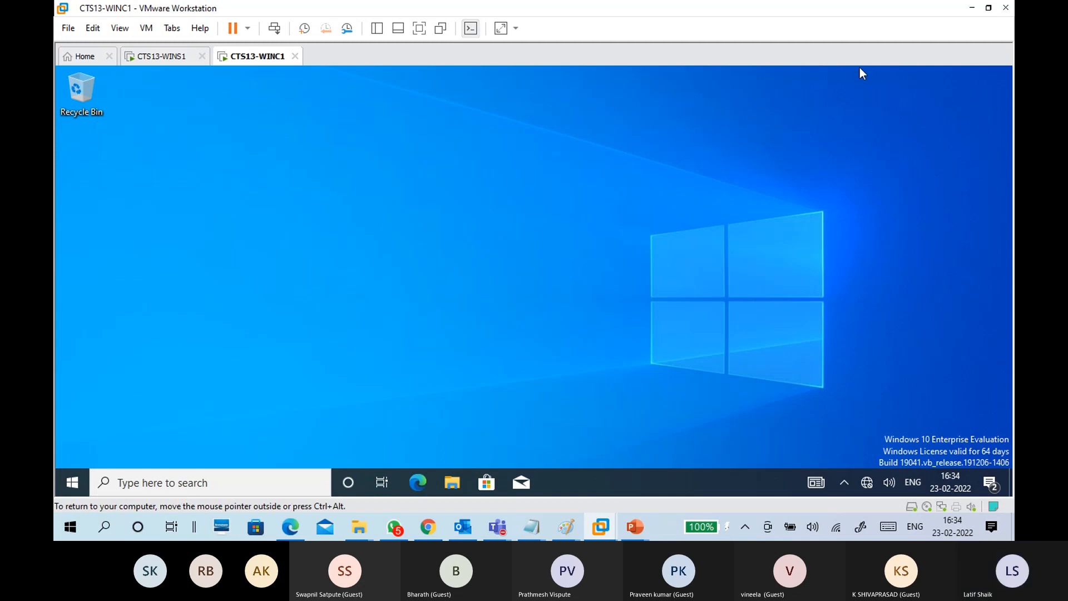
left_click(972, 8)
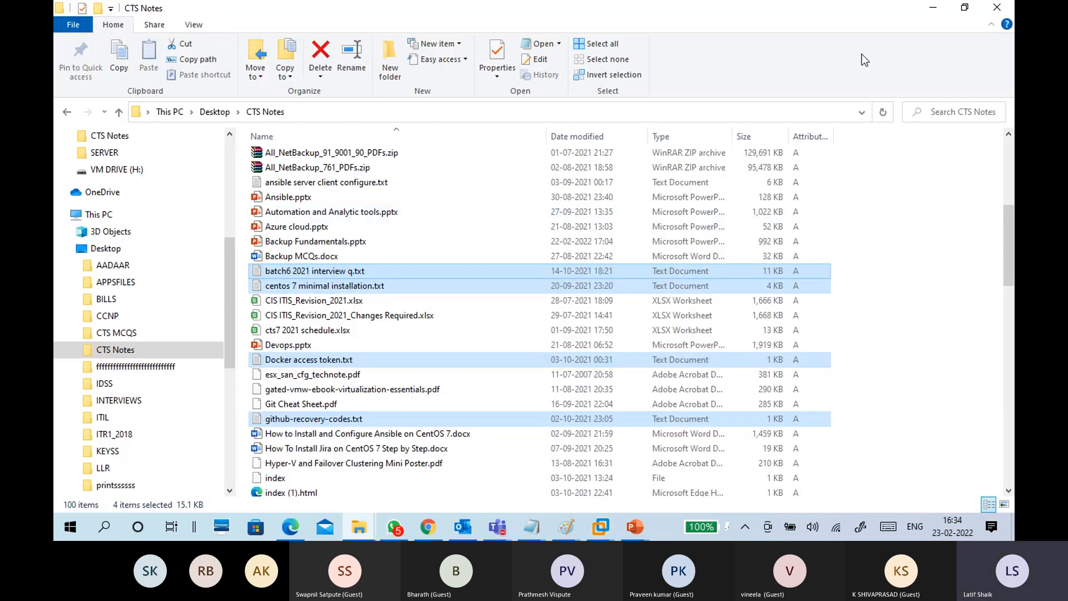
left_click(923, 164)
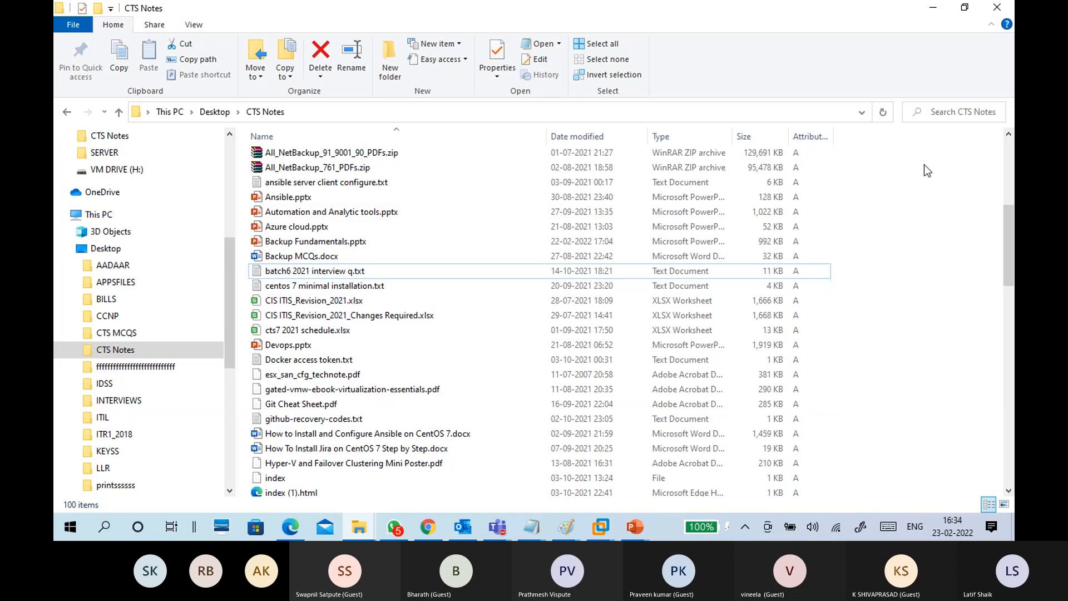
left_click(934, 9)
Step: Save the dfs11.png diagram in Paint and return to VMware Workstation
mouse_move(565, 526)
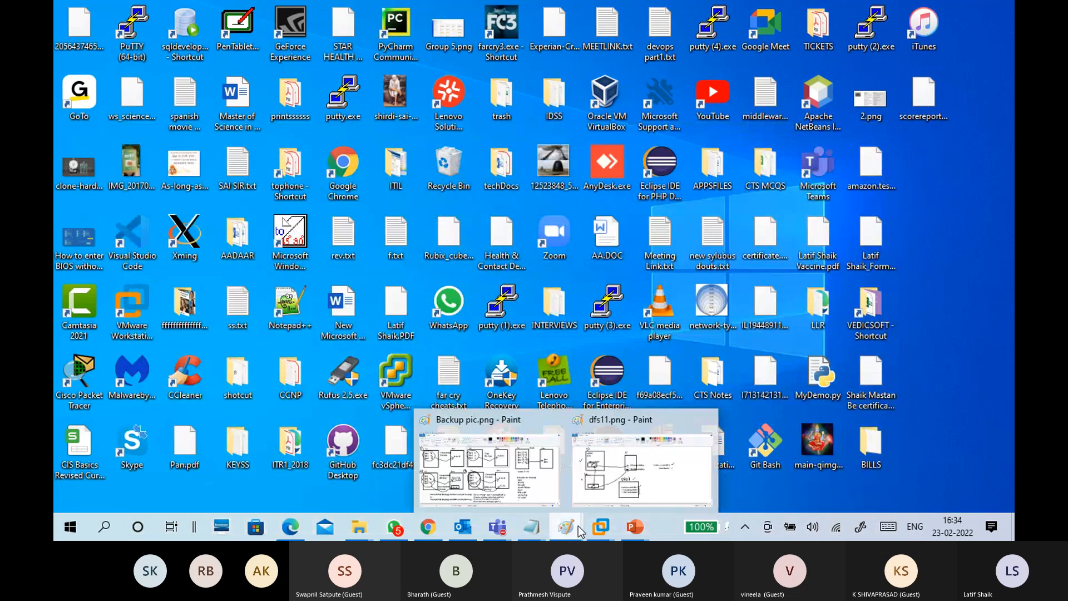
left_click(619, 475)
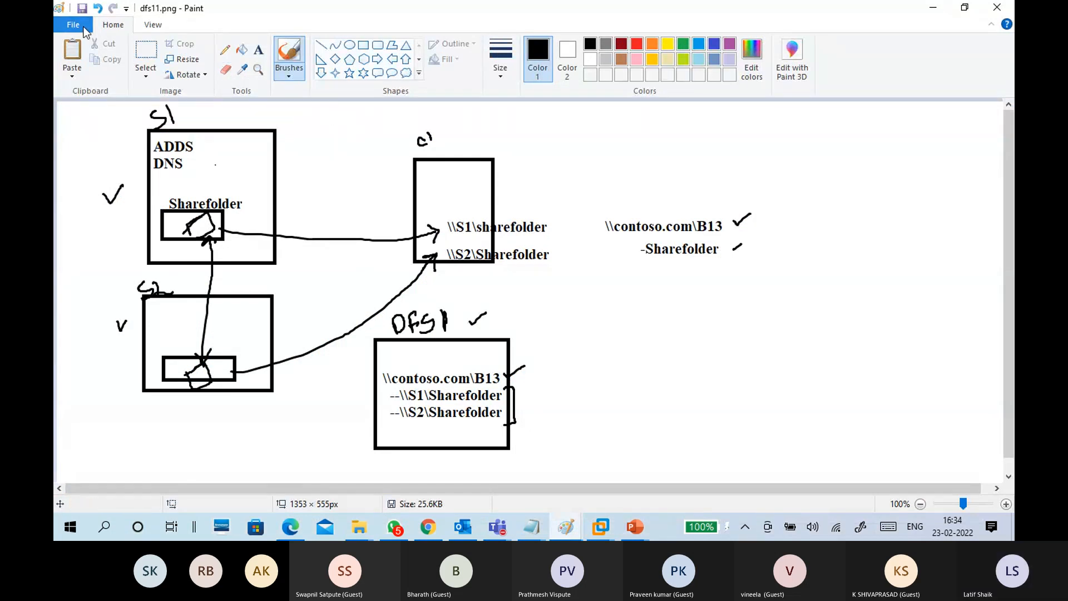
left_click(81, 8)
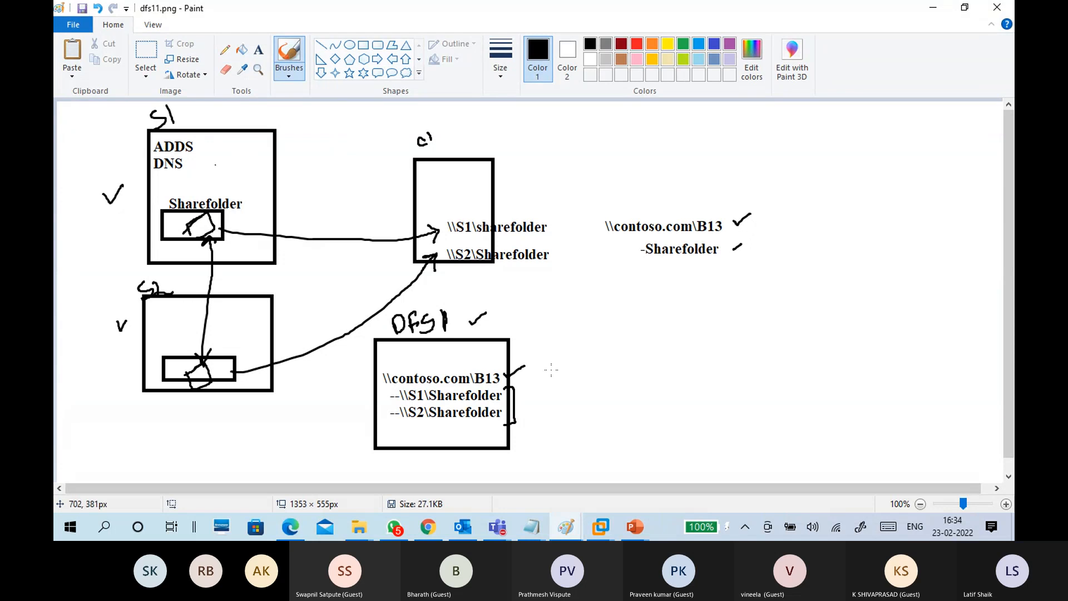
left_click(600, 527)
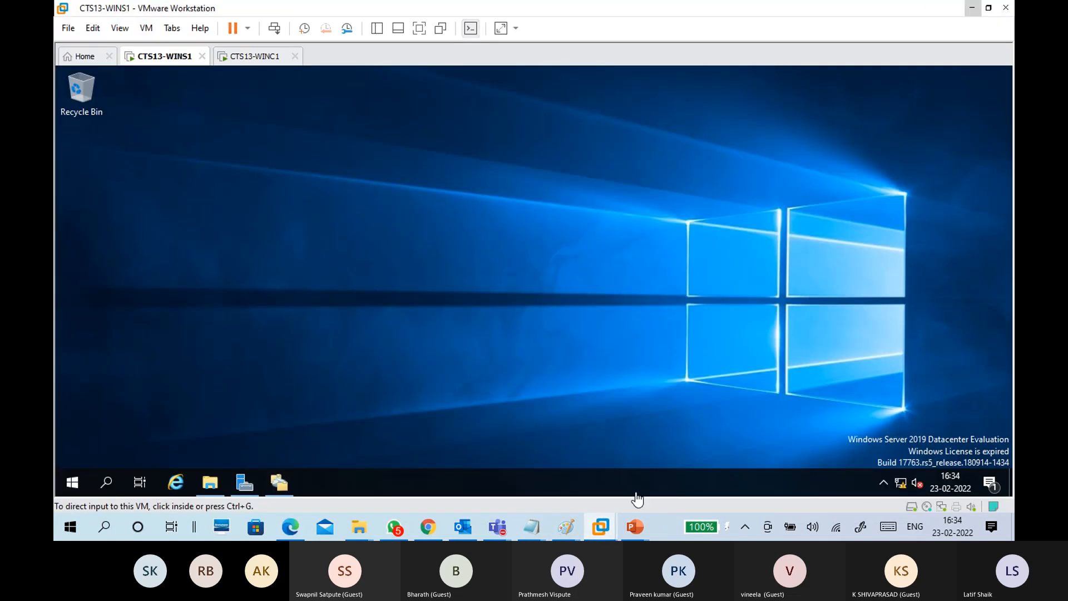
mouse_move(642, 526)
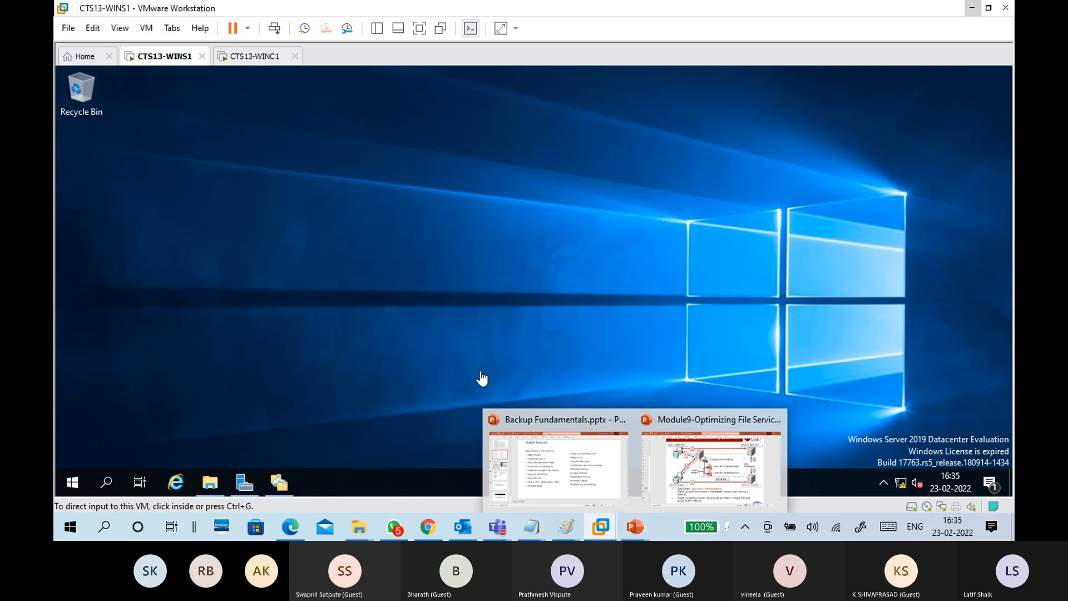
Step: Bring up the CTS Classes Test 1 Teams meeting, check participants, and return to meeting chat
mouse_move(511, 520)
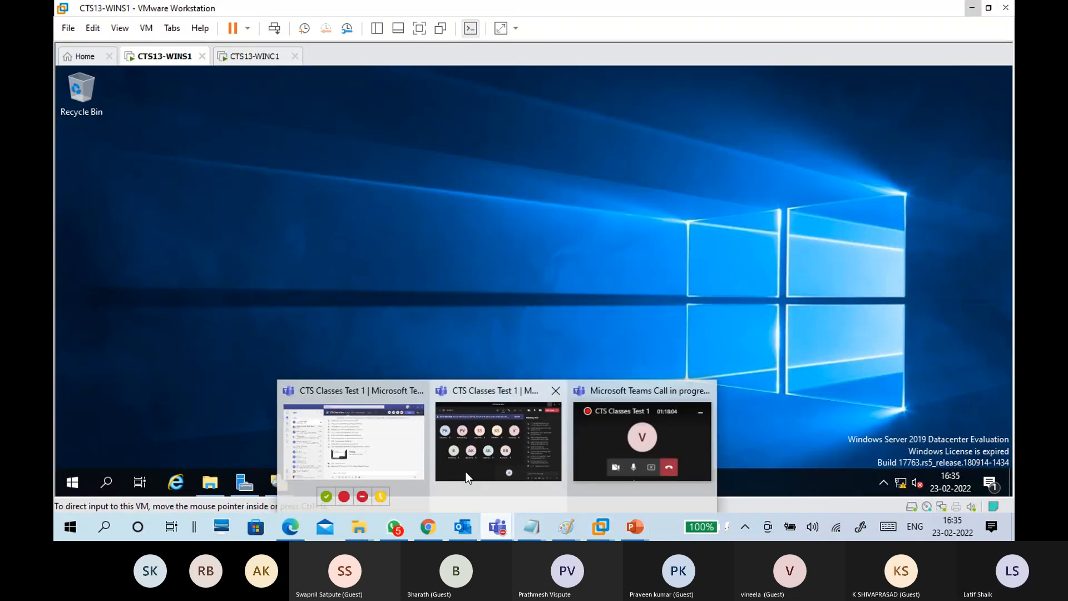
left_click(462, 436)
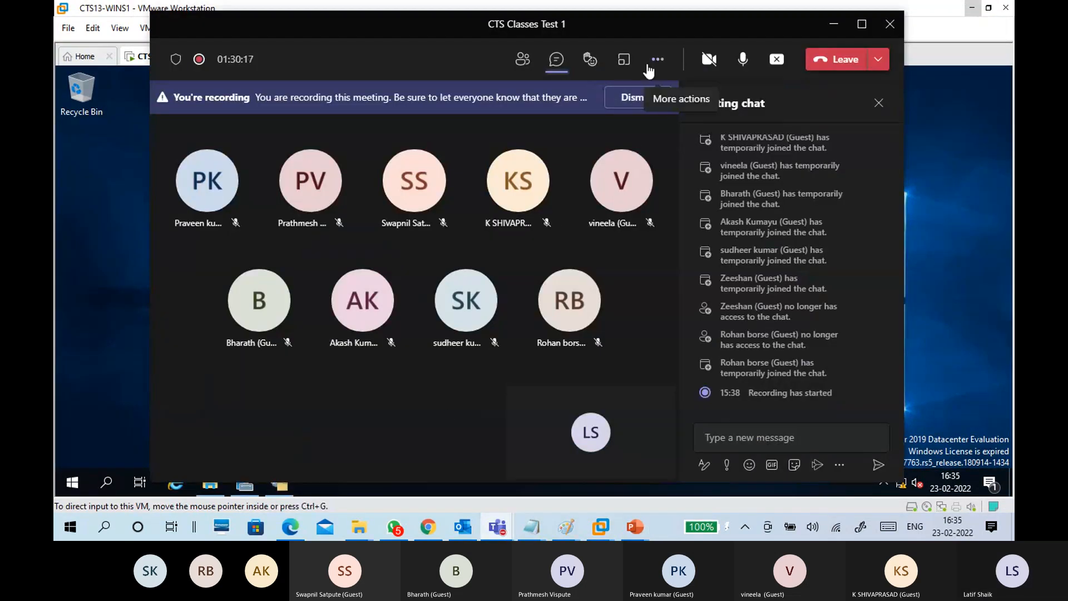
left_click(522, 61)
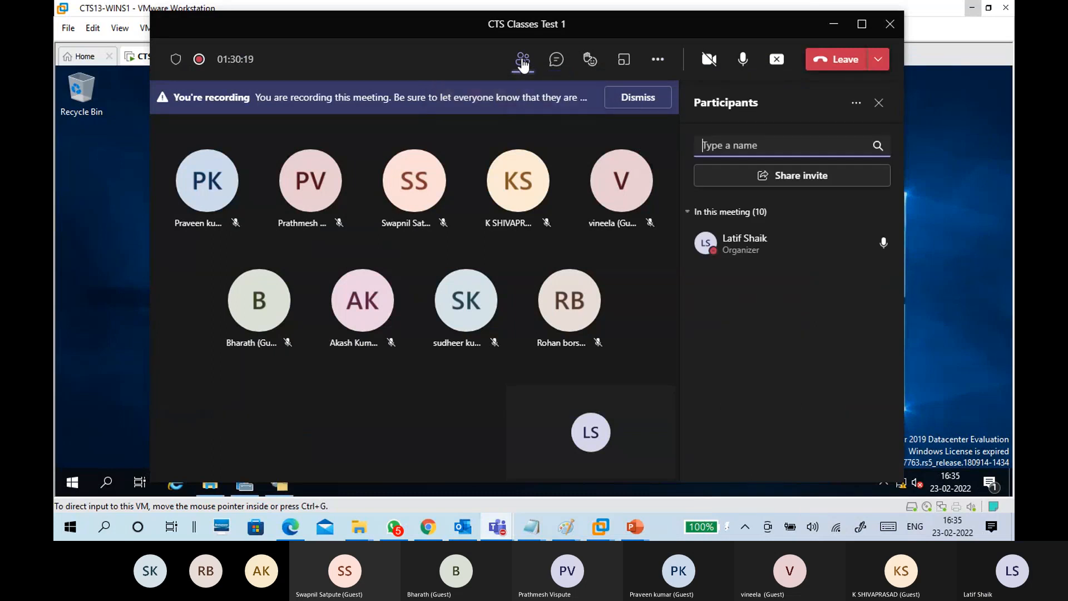
left_click(556, 60)
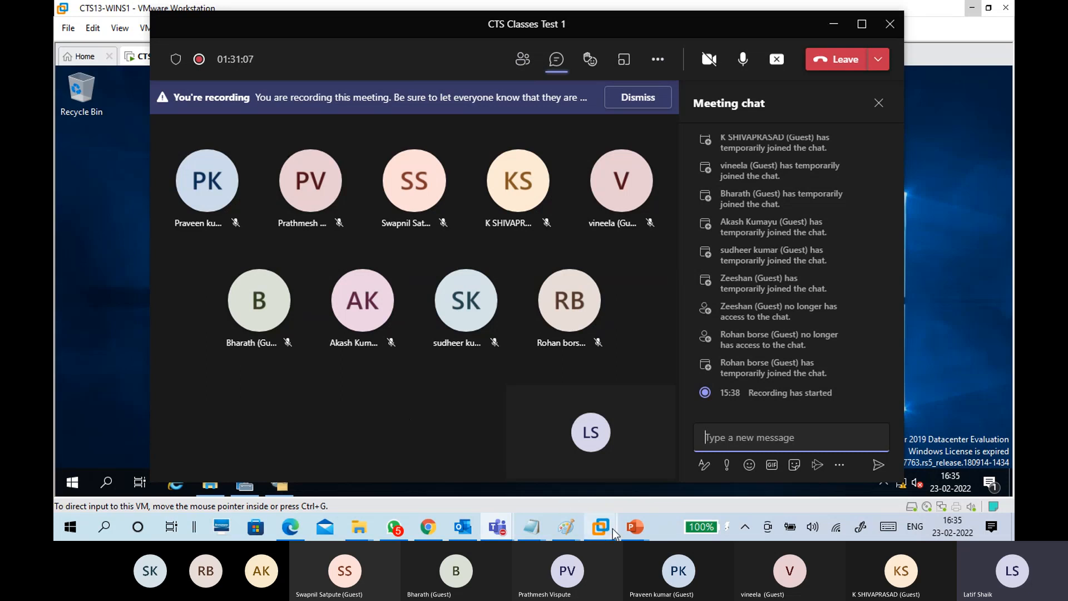
Step: On the CTS13-WINC1 client, run \\contoso.com and open the Batch13 namespace folder
mouse_move(605, 526)
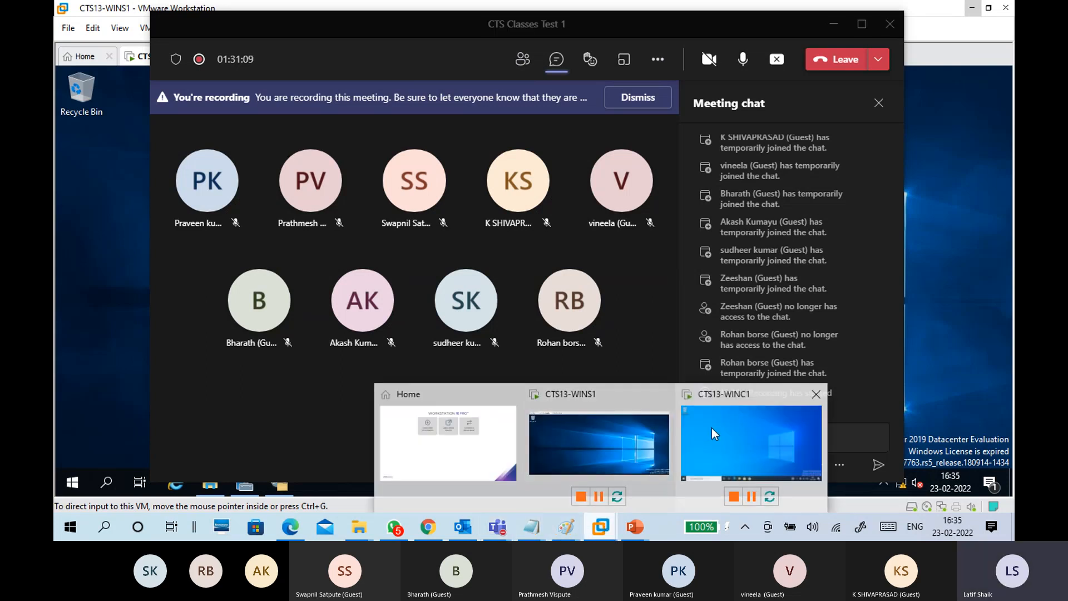
left_click(712, 428)
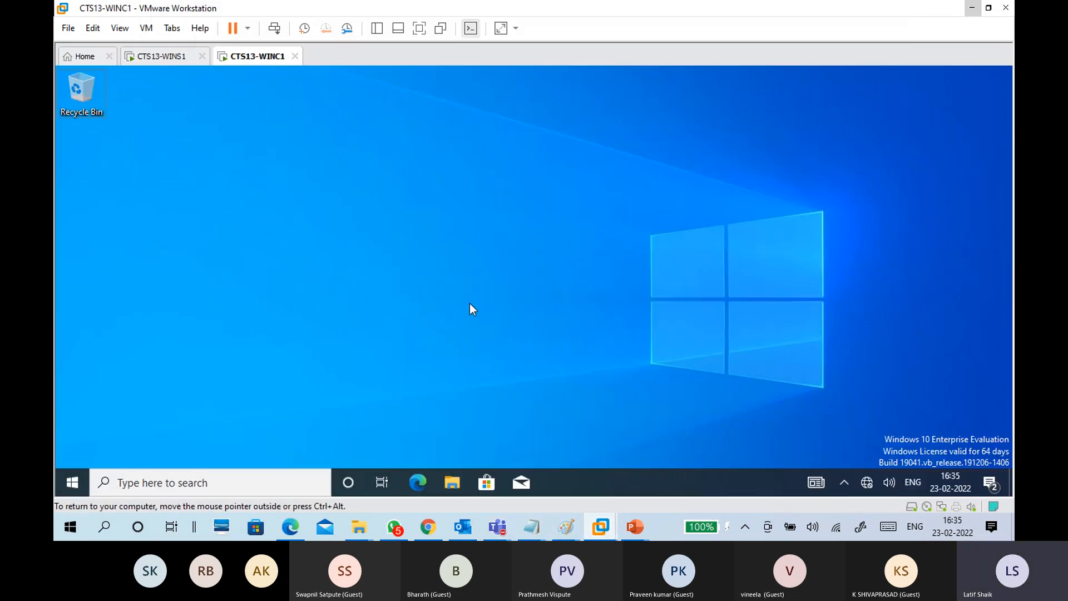
key("super+r")
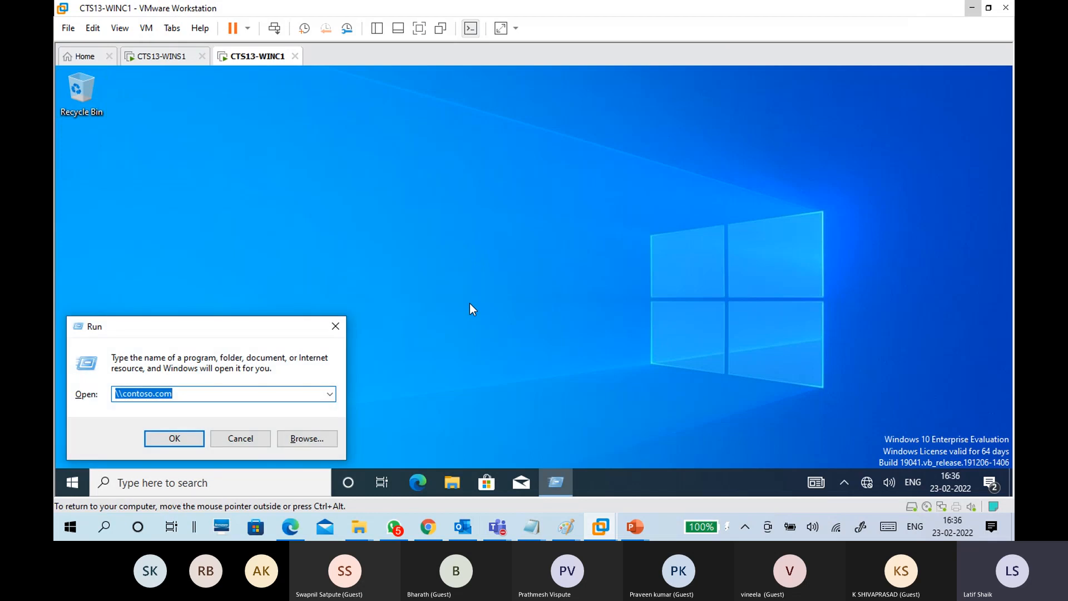
key("Return")
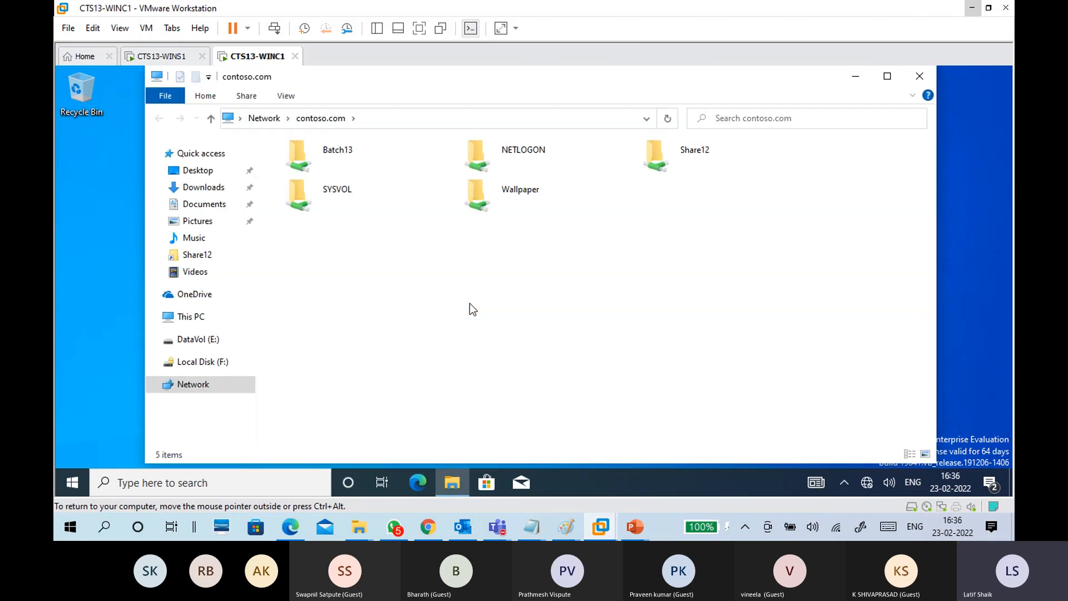
double_click(387, 159)
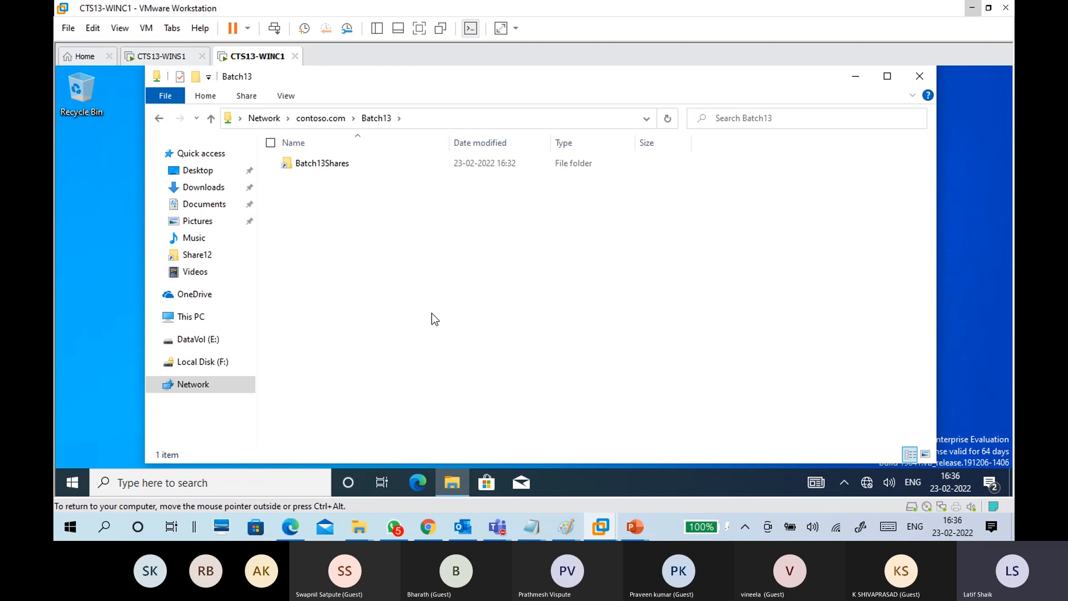
Step: Open Batch13Shares and confirm the address bar reads \\contoso.com\Batch13\Batch13Shares
left_click(418, 119)
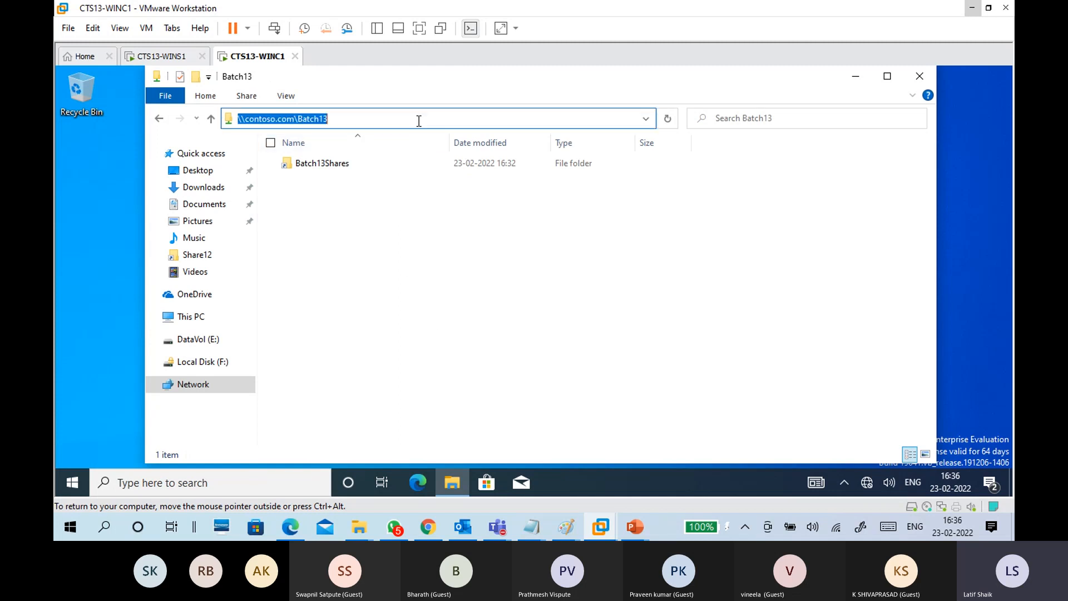
left_click(348, 164)
double_click(348, 164)
left_click(503, 119)
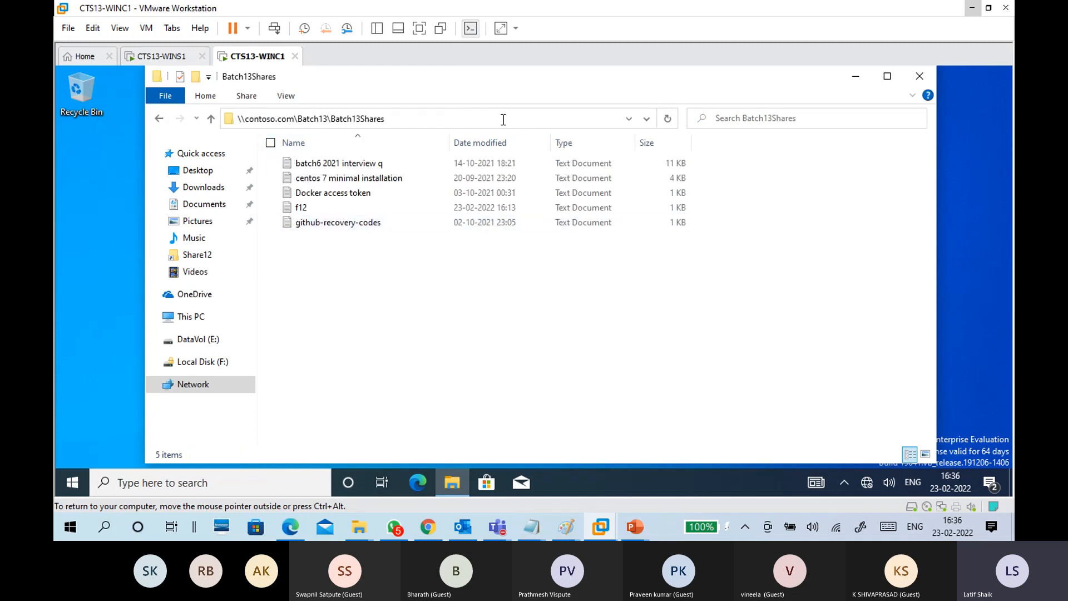
left_click(452, 354)
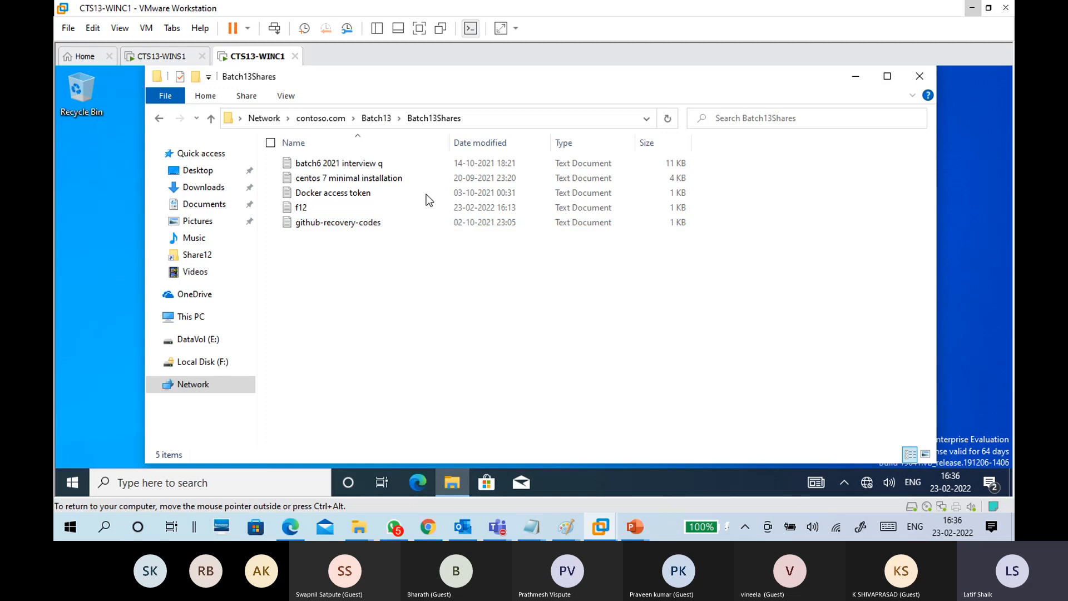
left_click(490, 121)
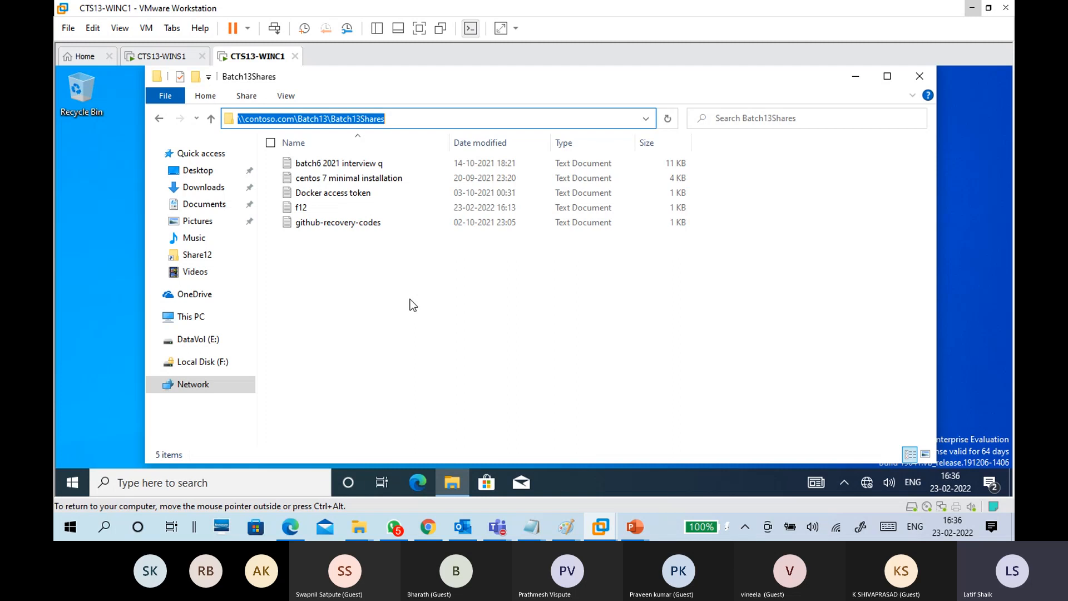
key("Right")
key("Return")
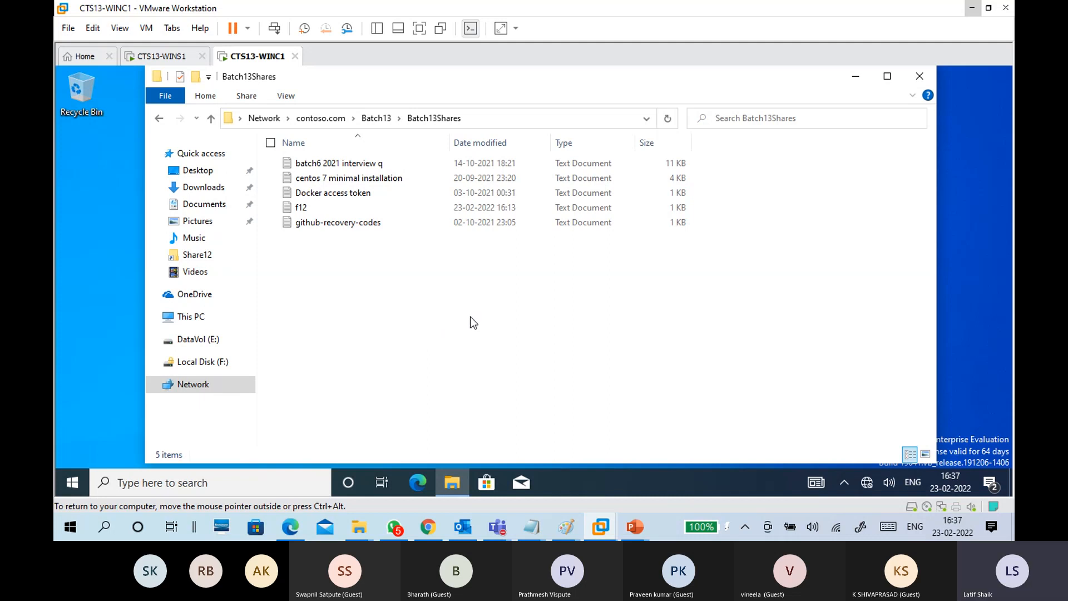
Step: Return to the CTS13-WINS1 server's Teams meeting and open its More actions menu
left_click(161, 57)
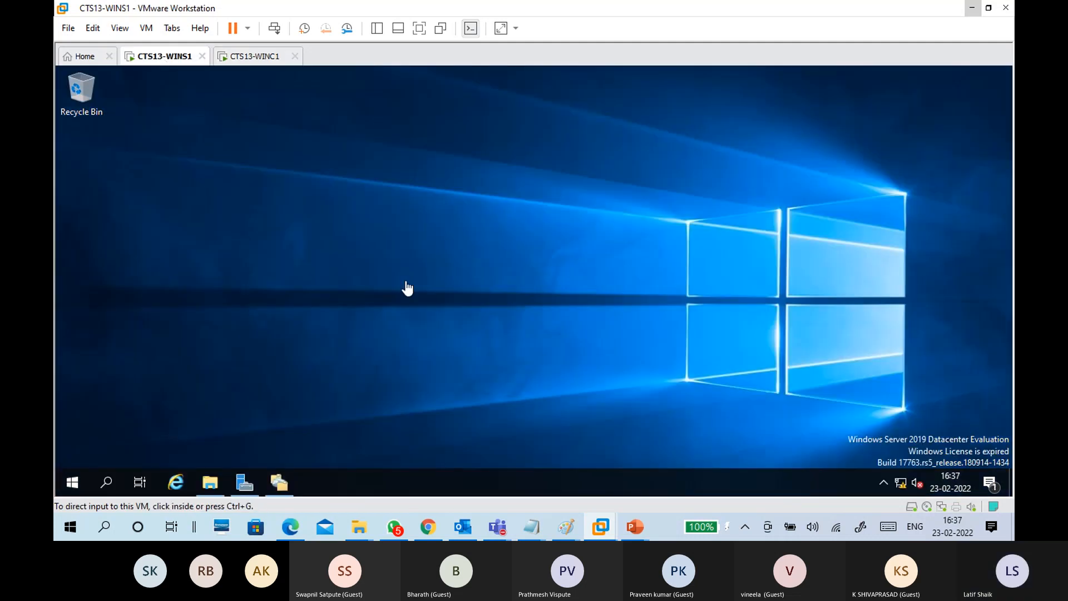
mouse_move(497, 526)
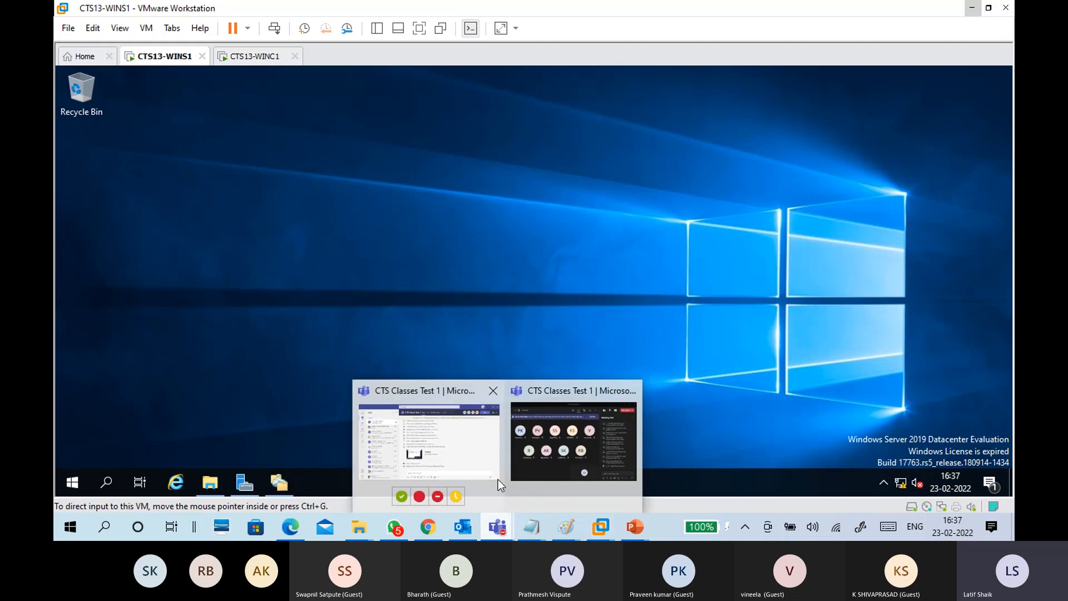
left_click(525, 470)
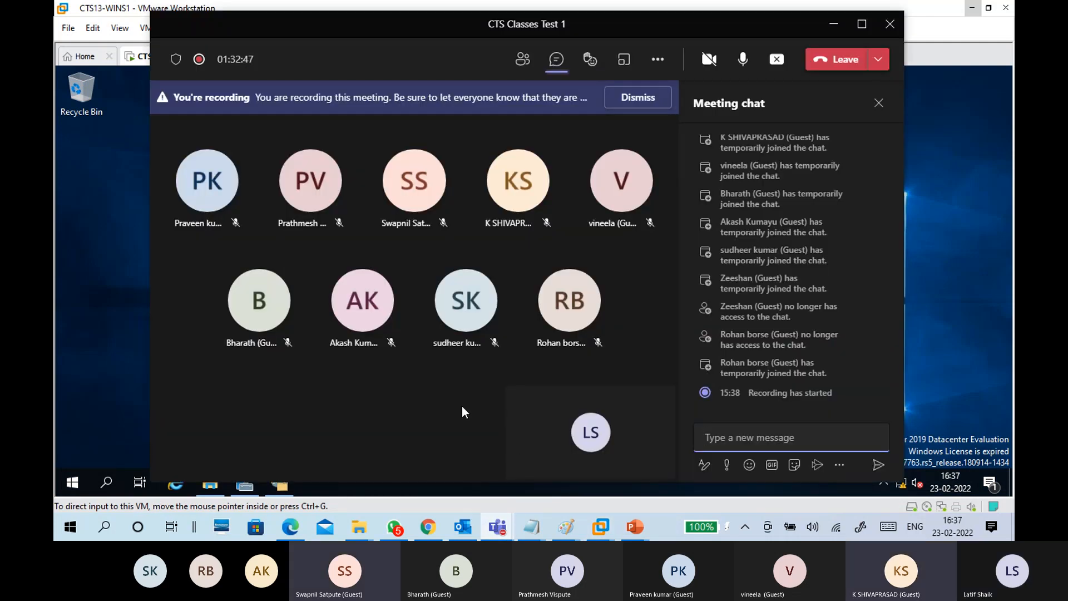
left_click(662, 60)
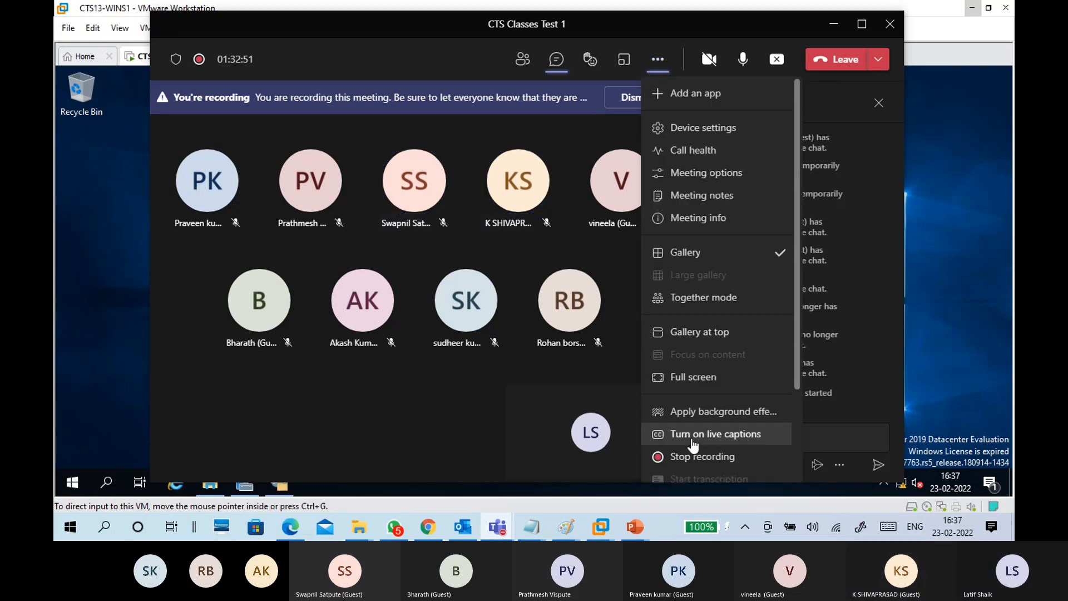